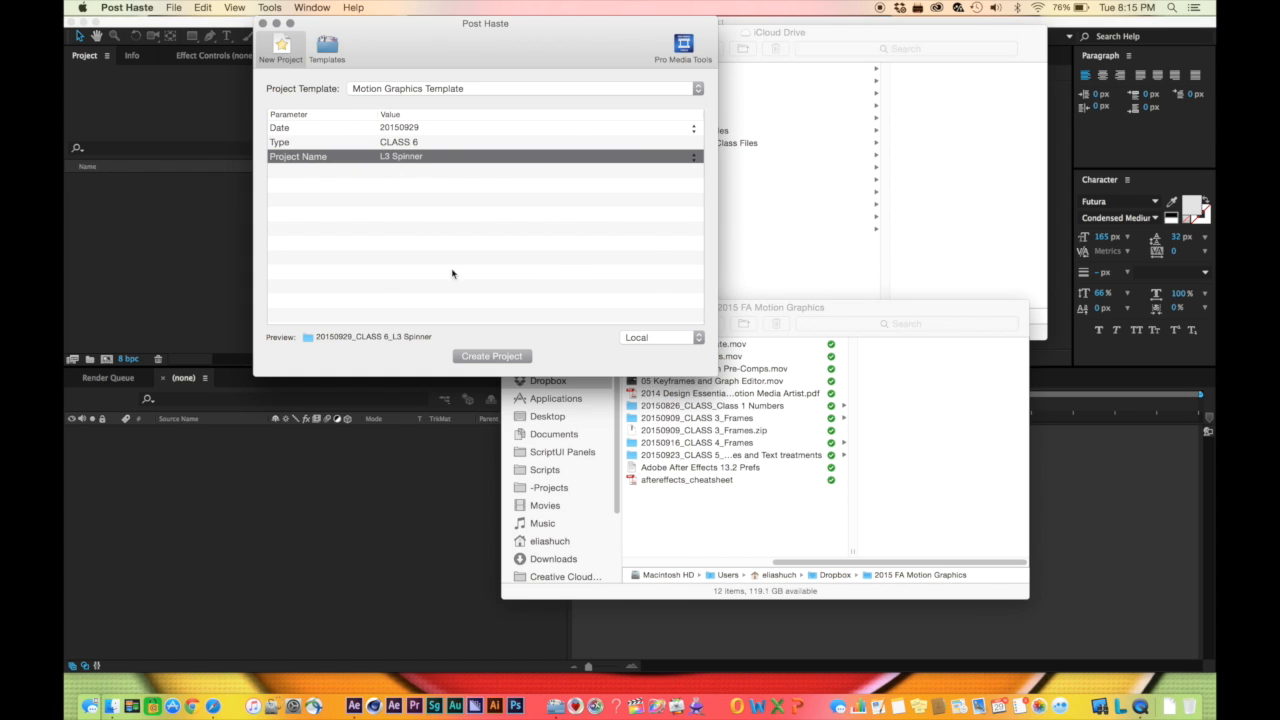
Create the project folder 20150929_CLASS 6_L3 Spinner from the Motion Graphics Template, saving it in 2015 FA Motion Graphics
click(491, 356)
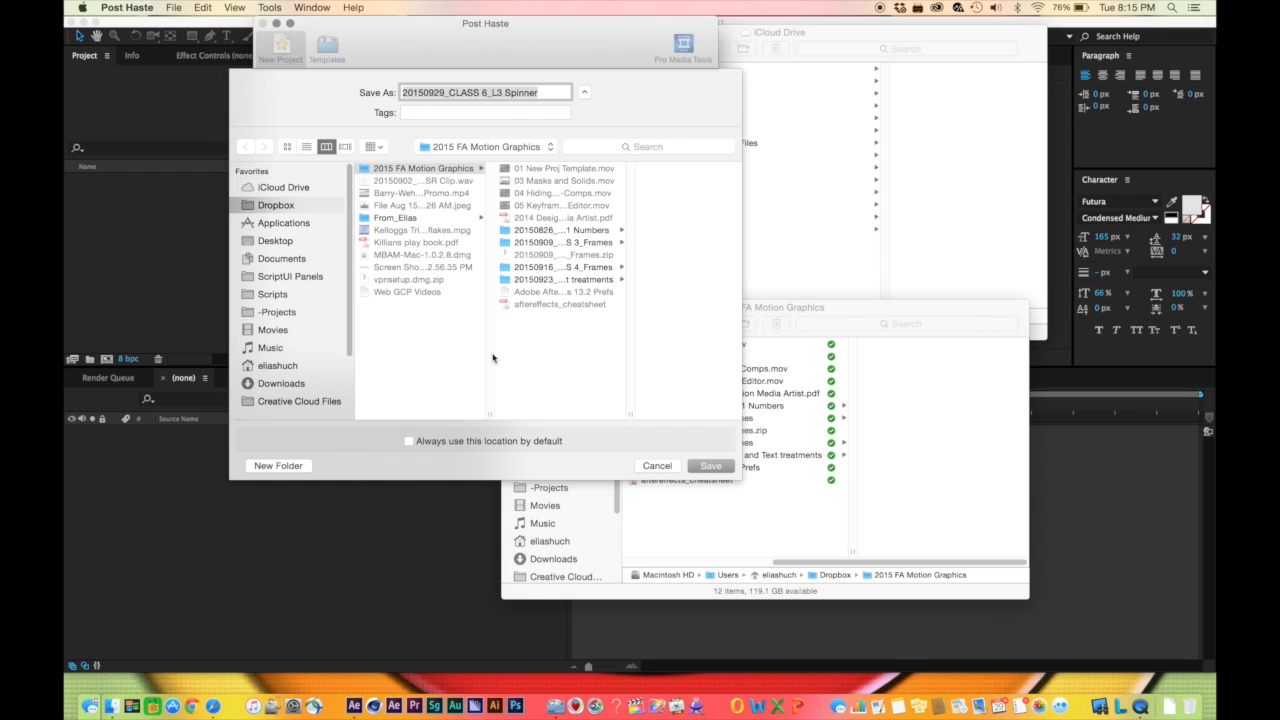
double_click(628, 413)
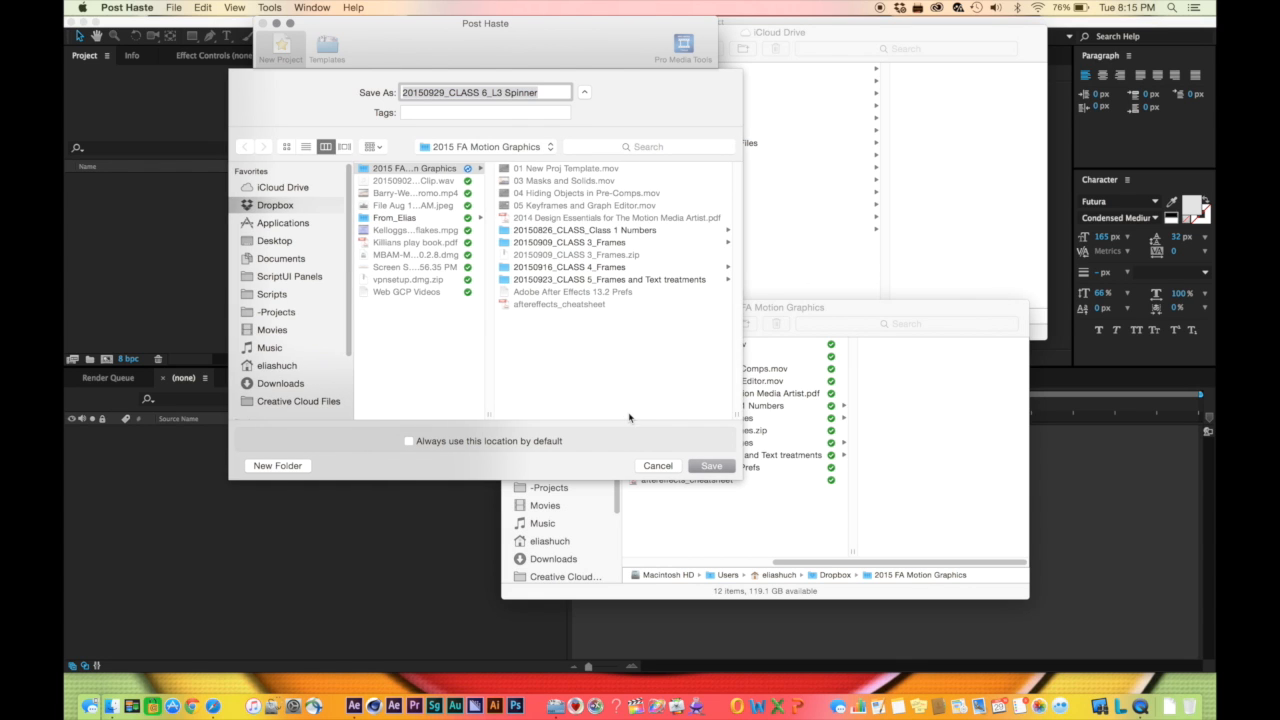
click(708, 466)
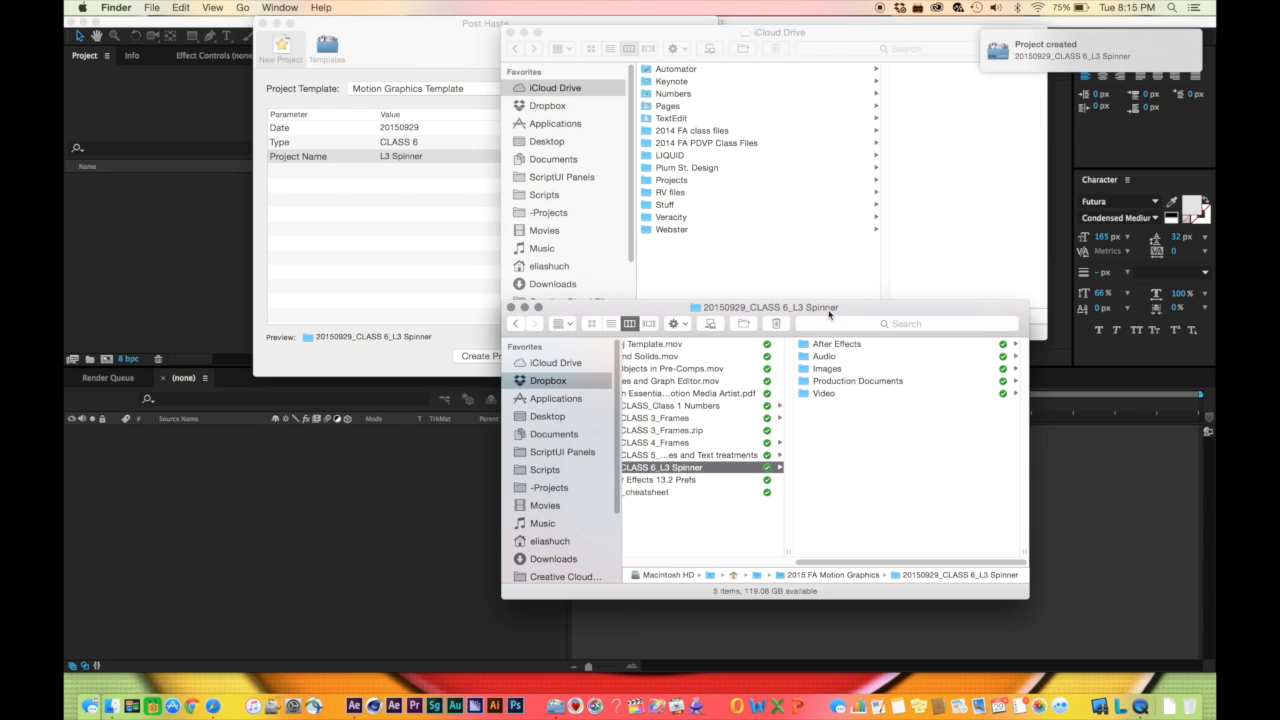
Open 20150929_CLASS 6_L3 Spinner.aep from the new project's After Effects folder and accept the version conversion
drag(841, 311, 731, 119)
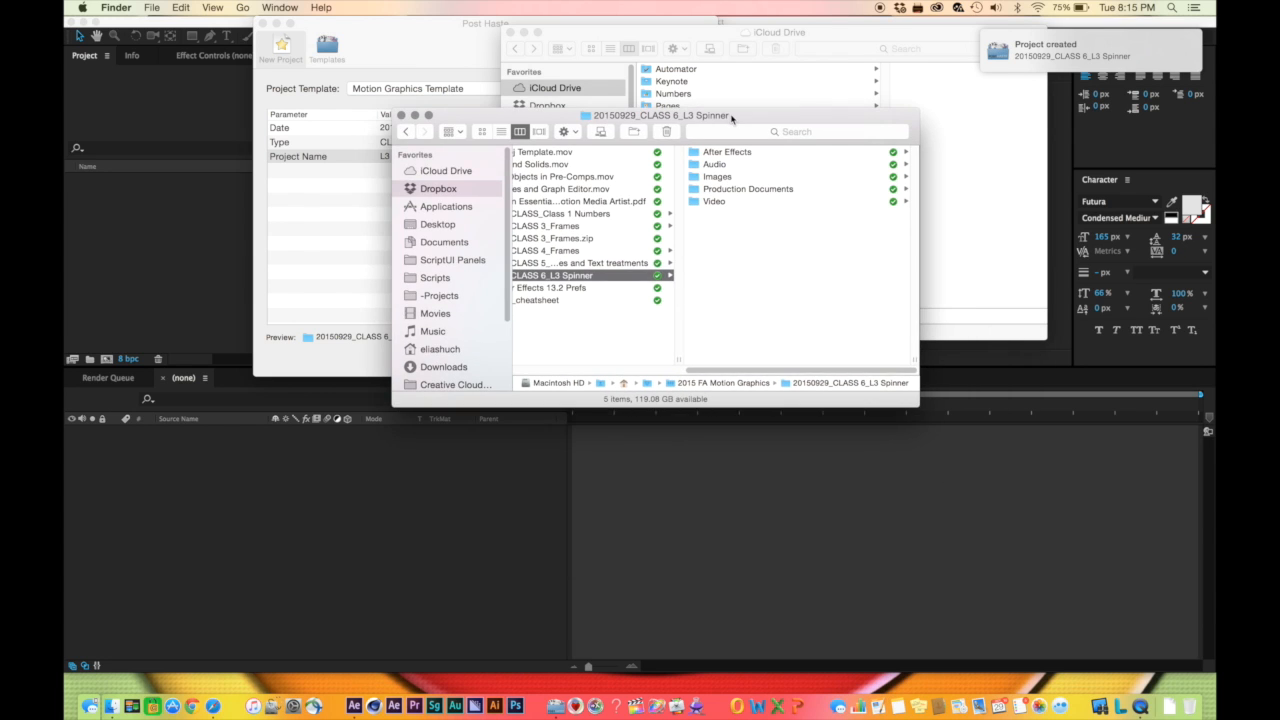
scroll(625, 321, left, 3)
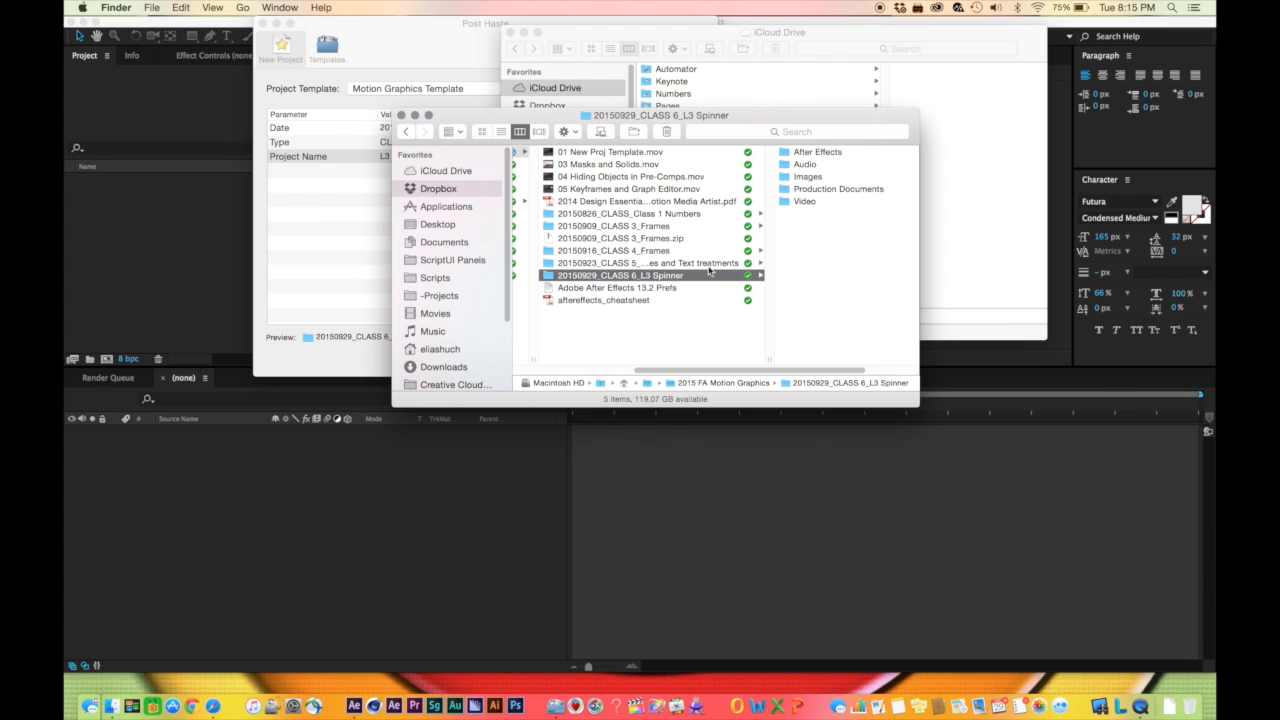
click(817, 153)
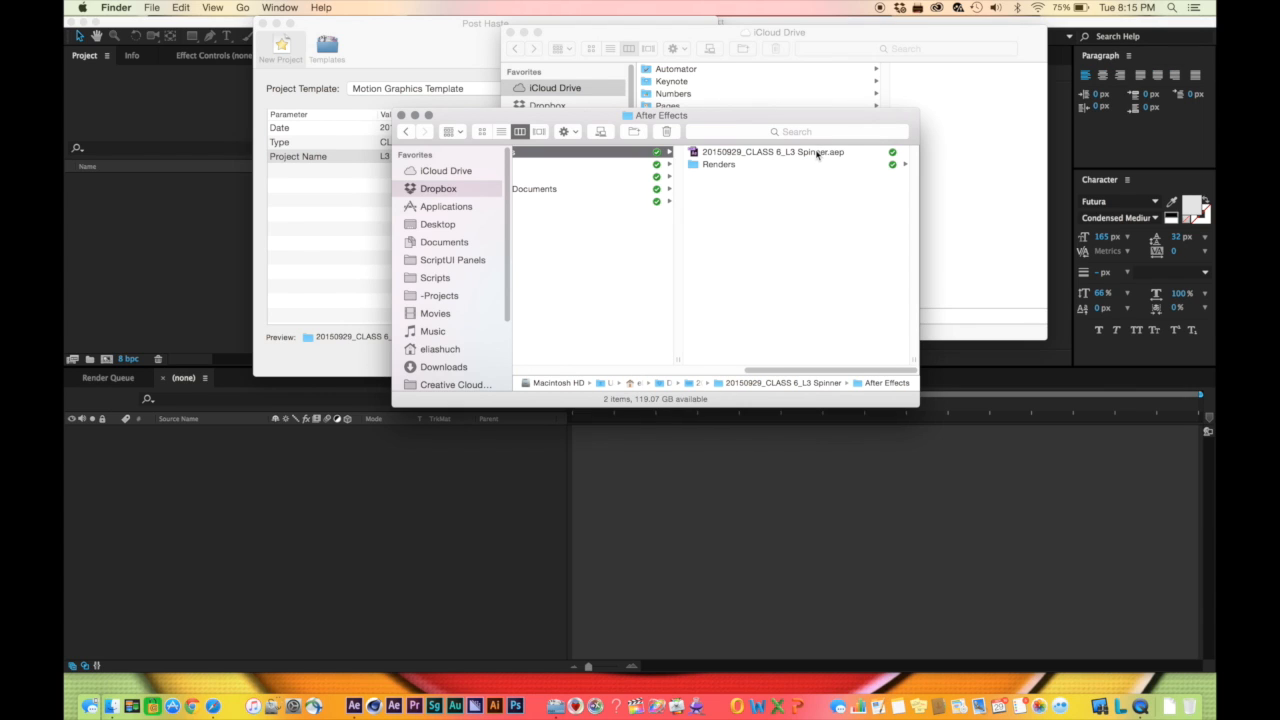
double_click(700, 153)
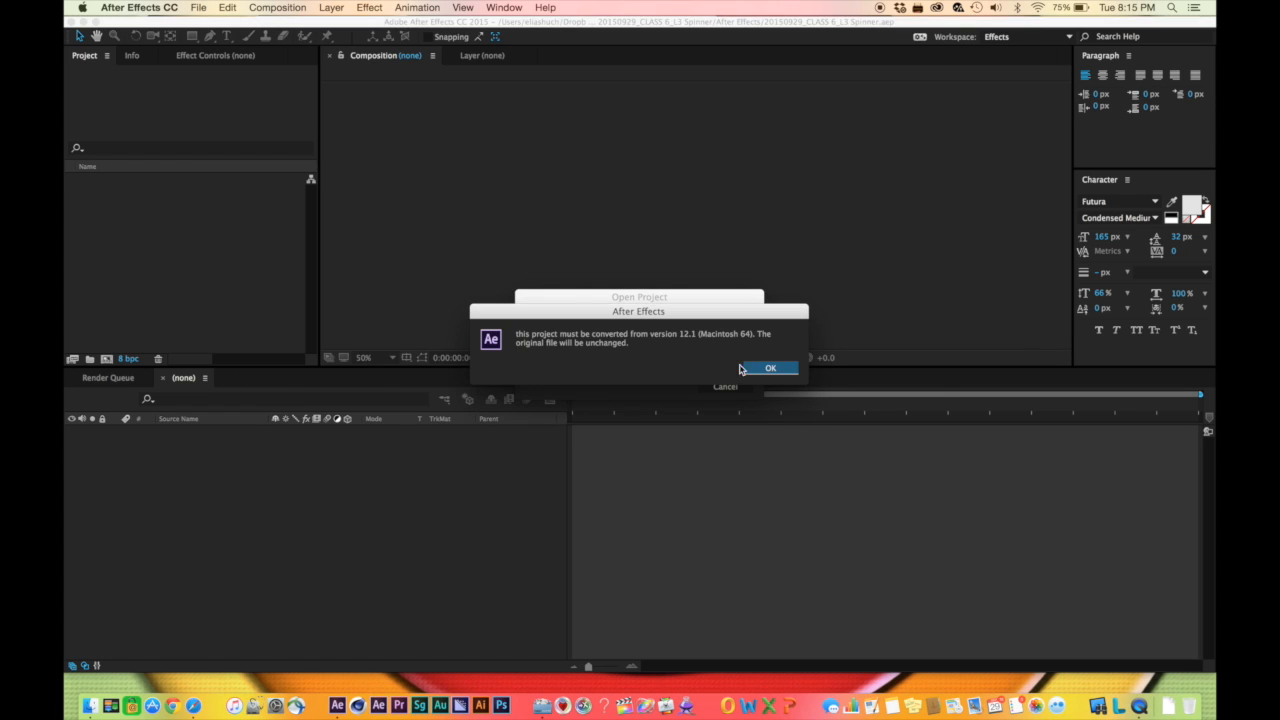
click(767, 370)
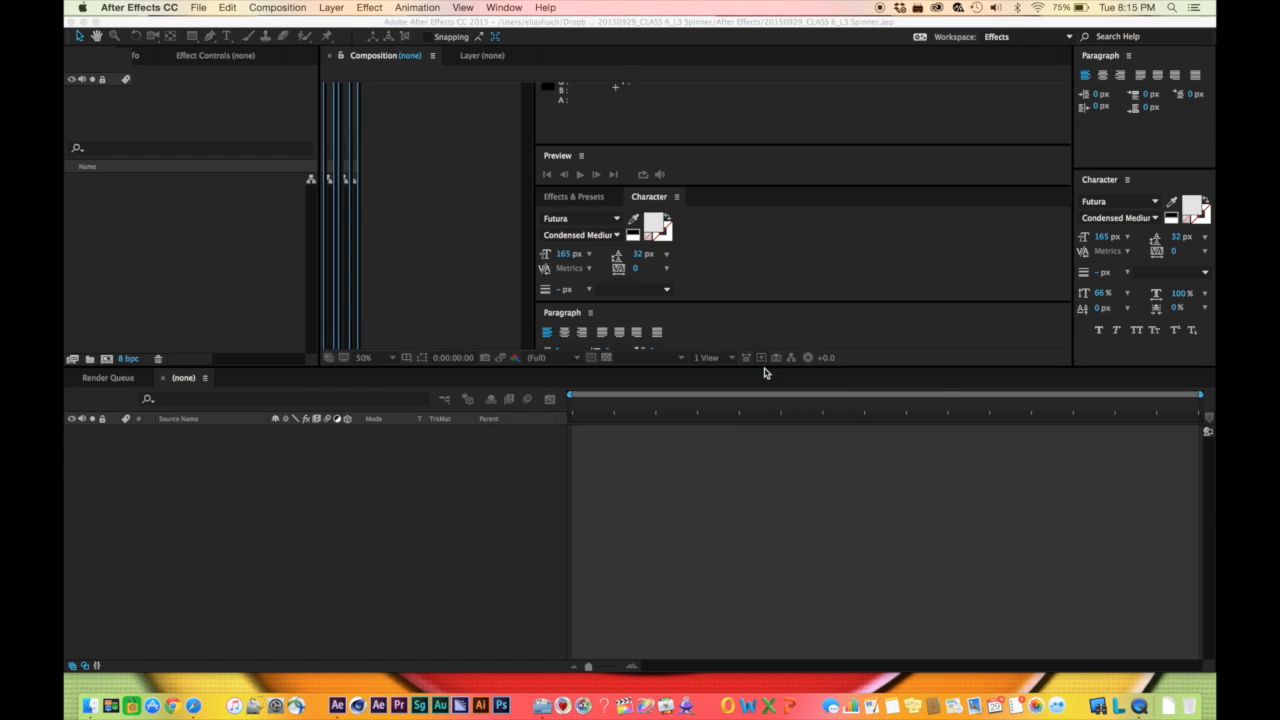
Switch to the Effects workspace and narrow the Project panel slightly
click(502, 7)
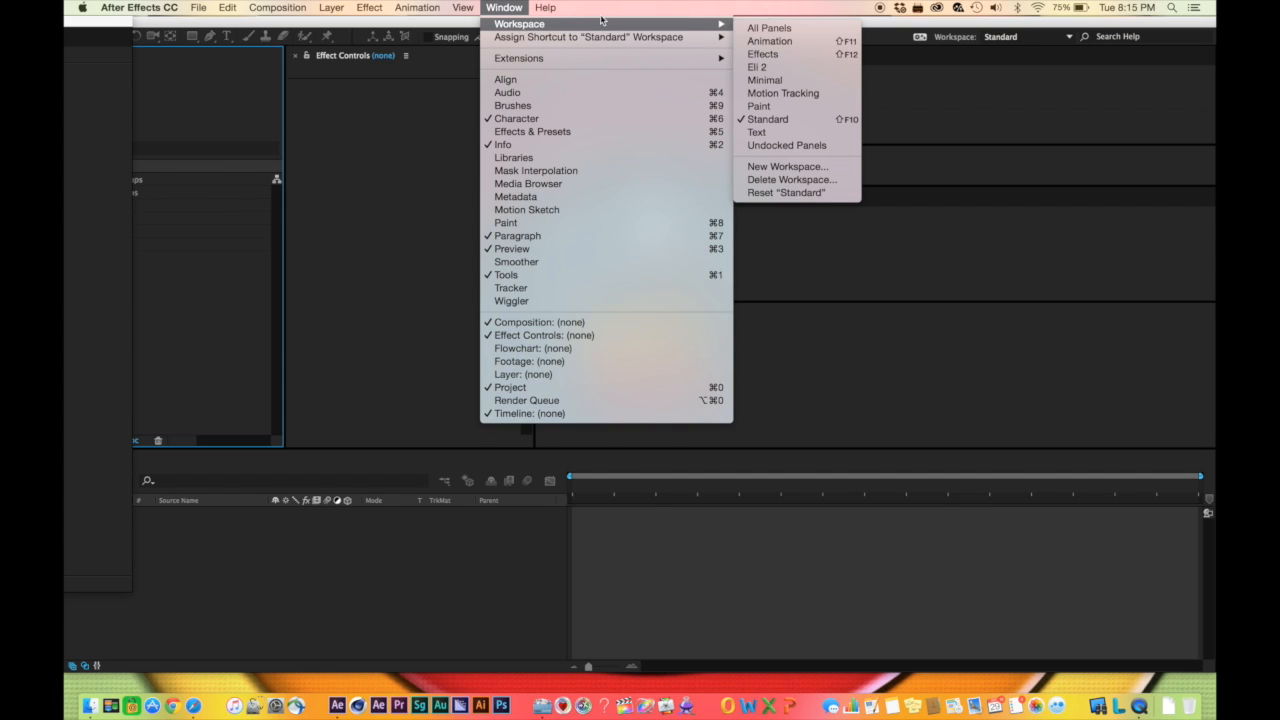
mouse_move(690, 23)
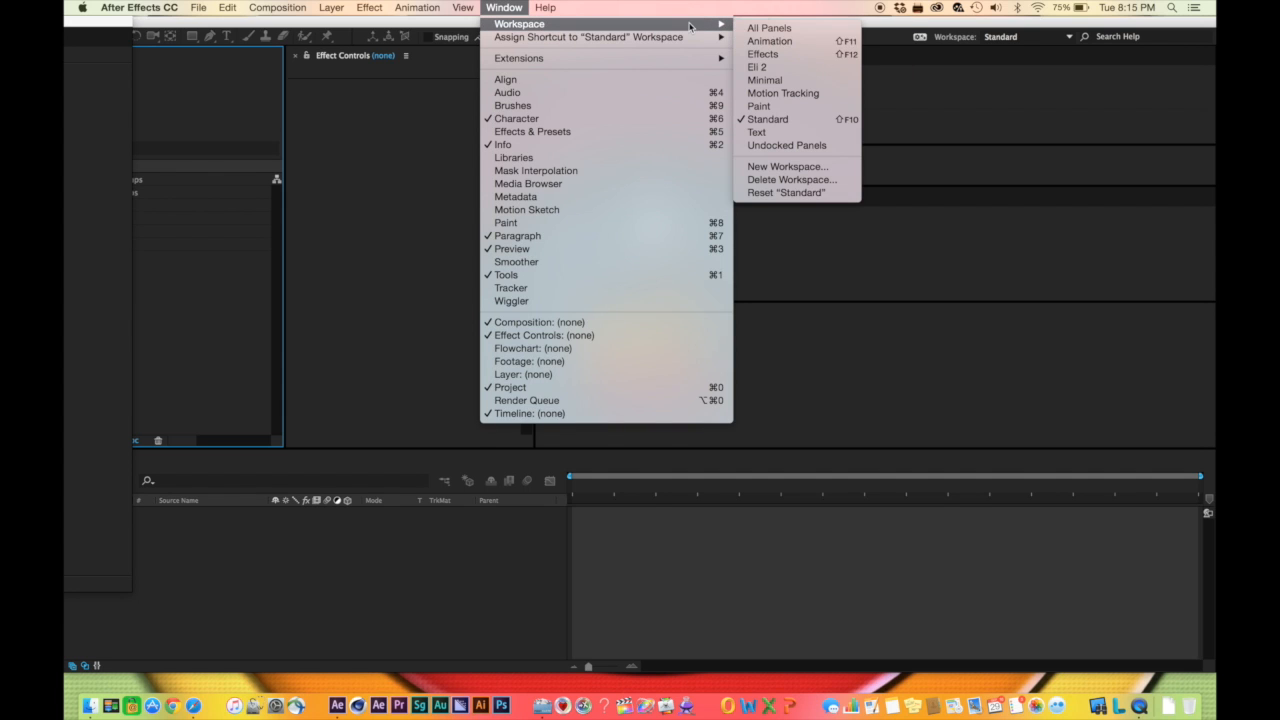
click(793, 55)
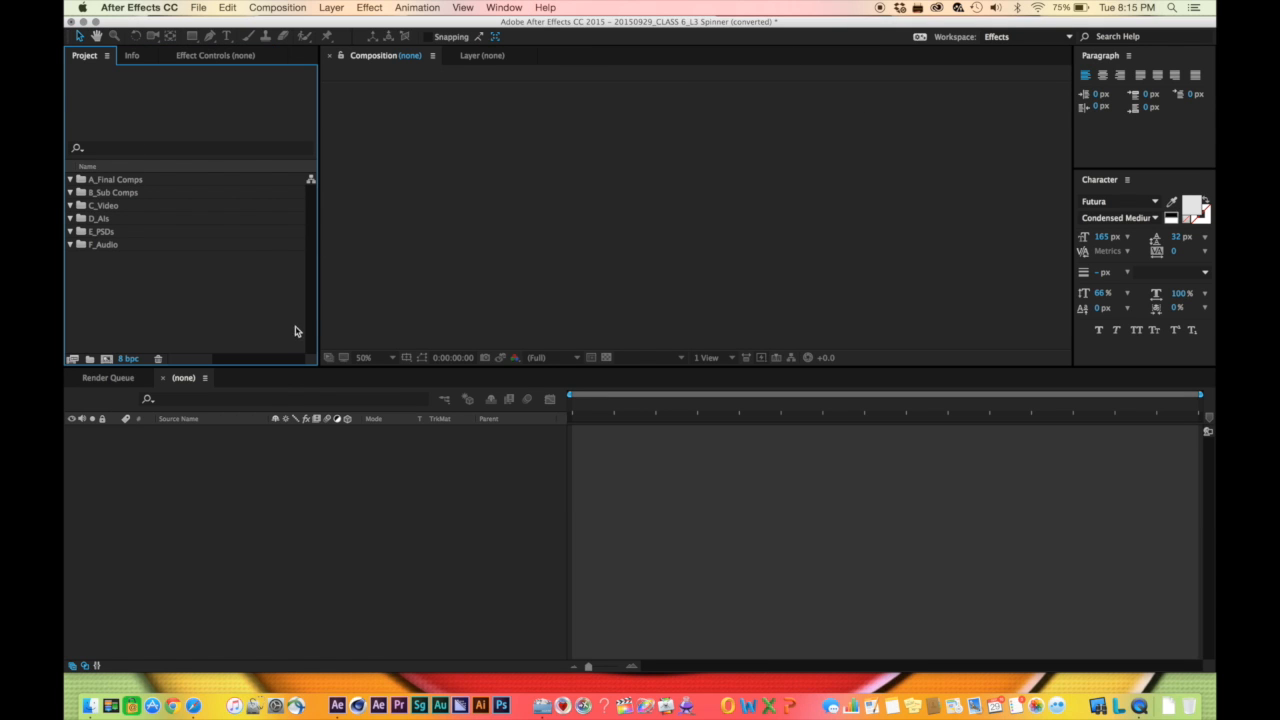
drag(320, 307, 286, 314)
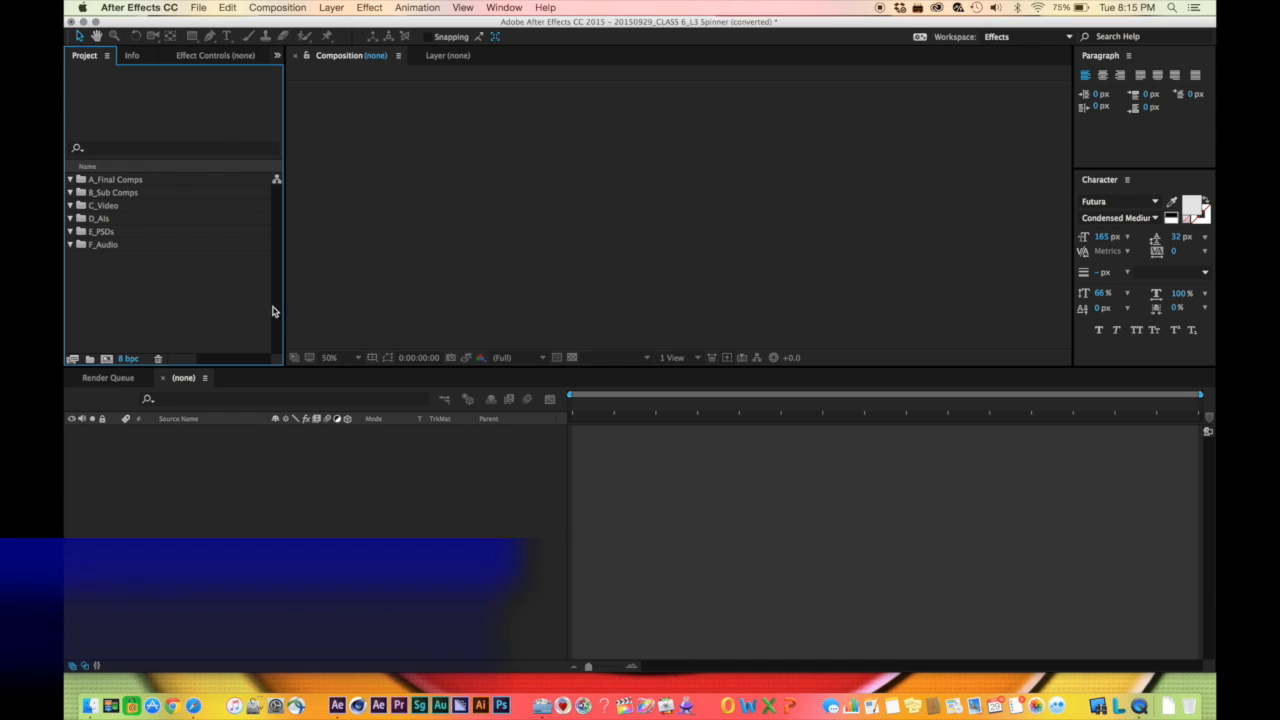
Create an HDTV 1080 29.97 composition named Lower third 1 inside the A_Final Comps folder
click(81, 180)
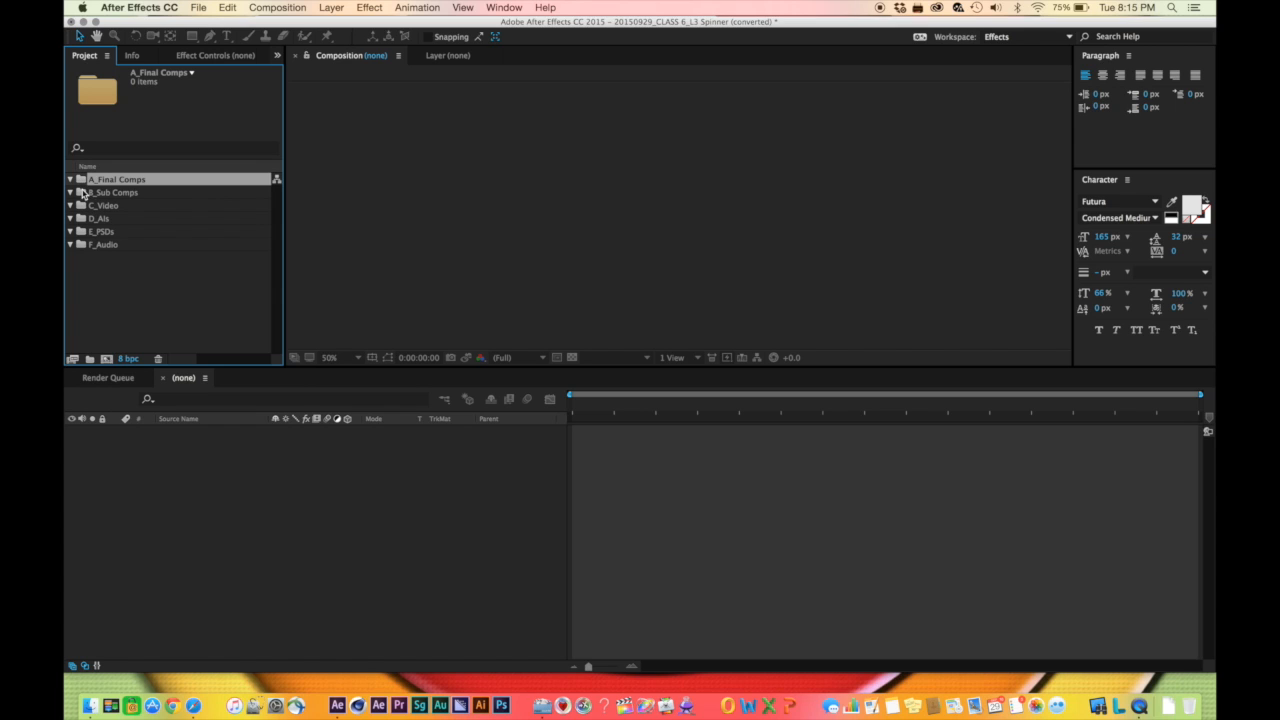
click(84, 193)
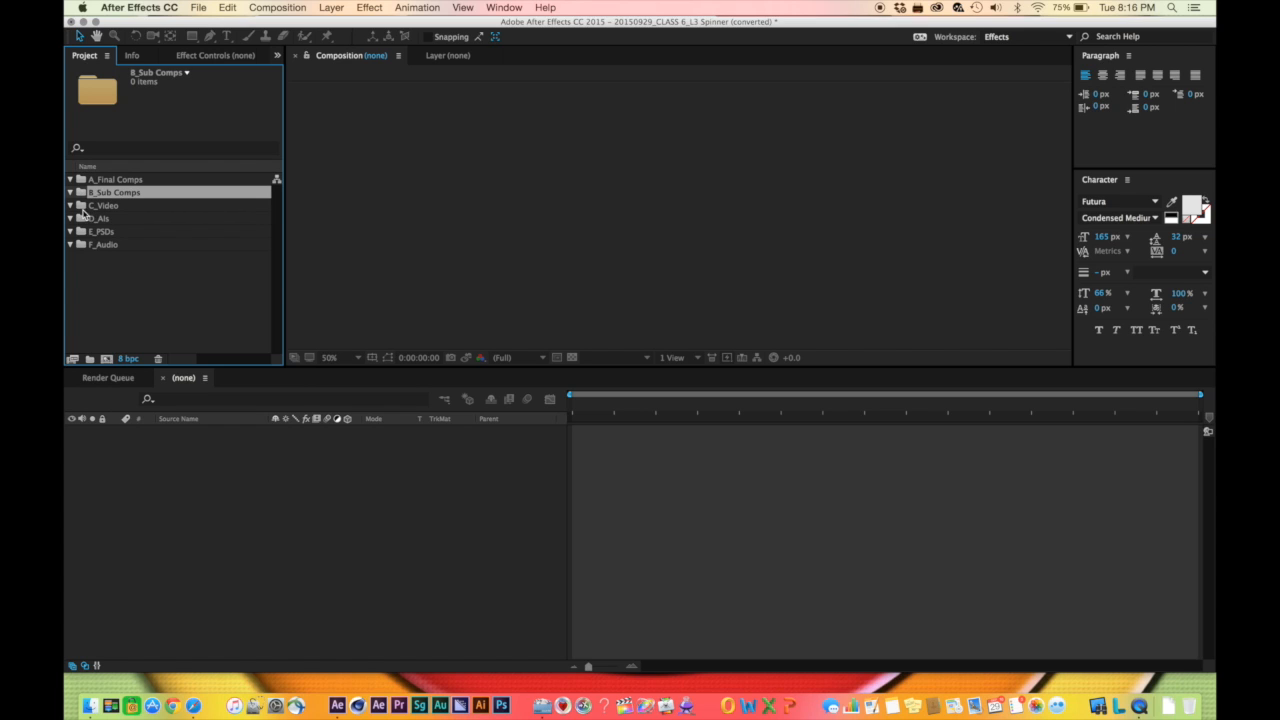
click(101, 181)
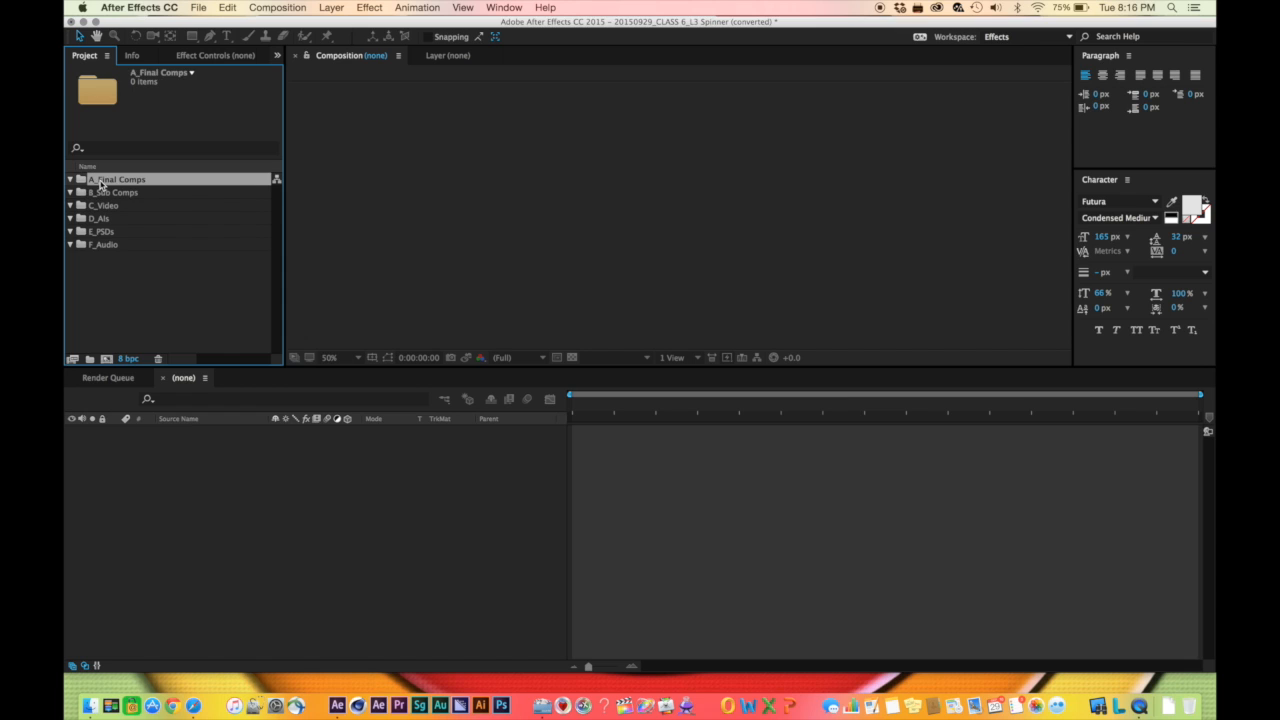
key(super+n)
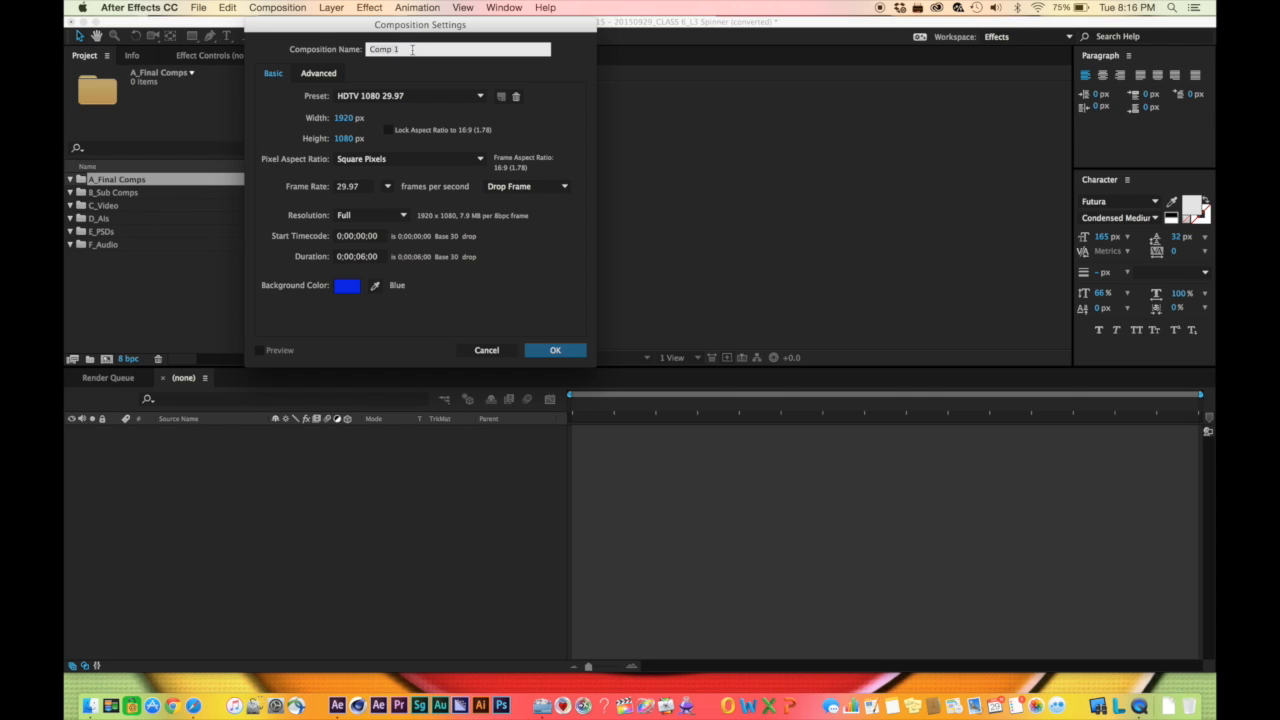
text(Lower third)
key(Return)
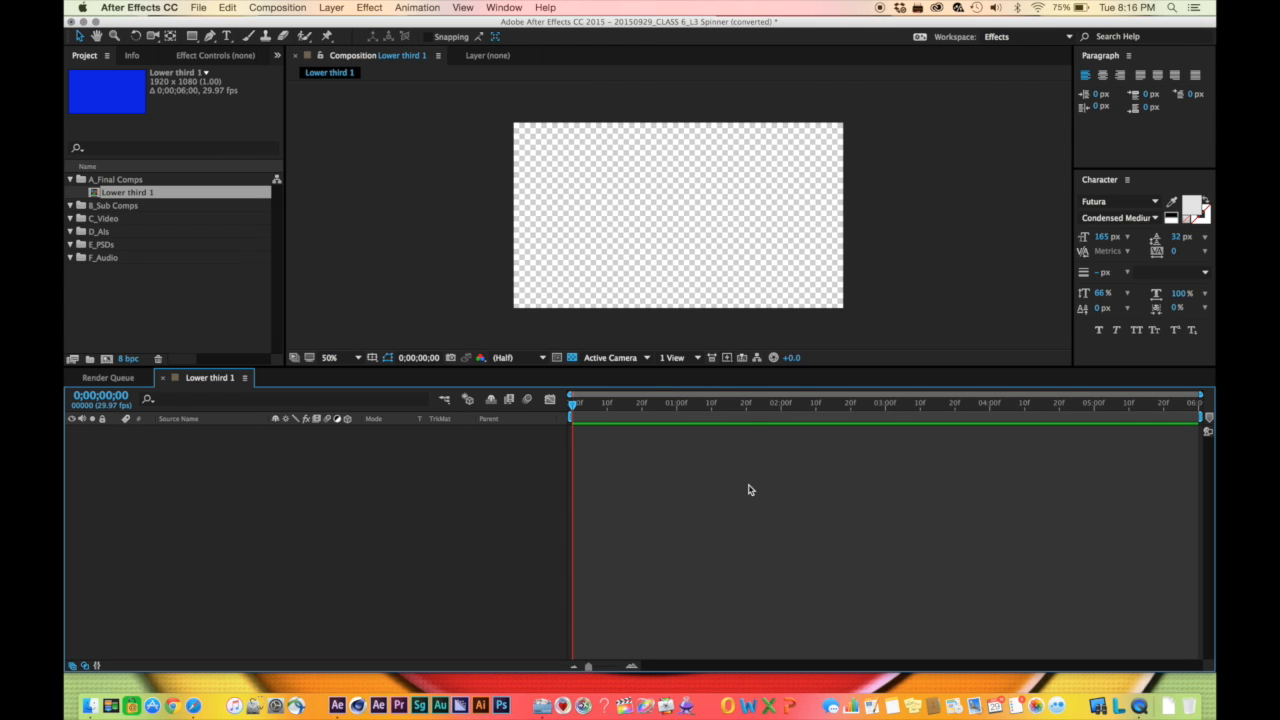
drag(574, 407, 514, 403)
Start a new composition in the B_Sub Comps folder, setting its width to 1200 px and height to 250 px
click(117, 207)
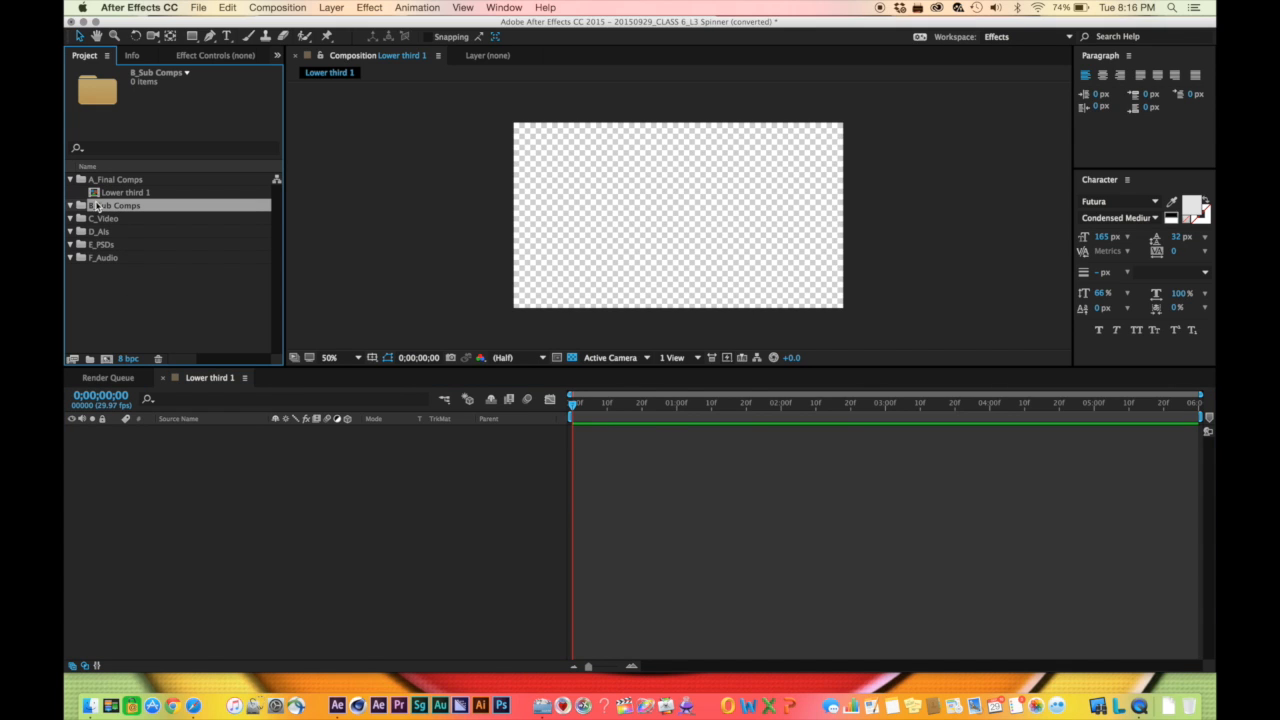
key(super+n)
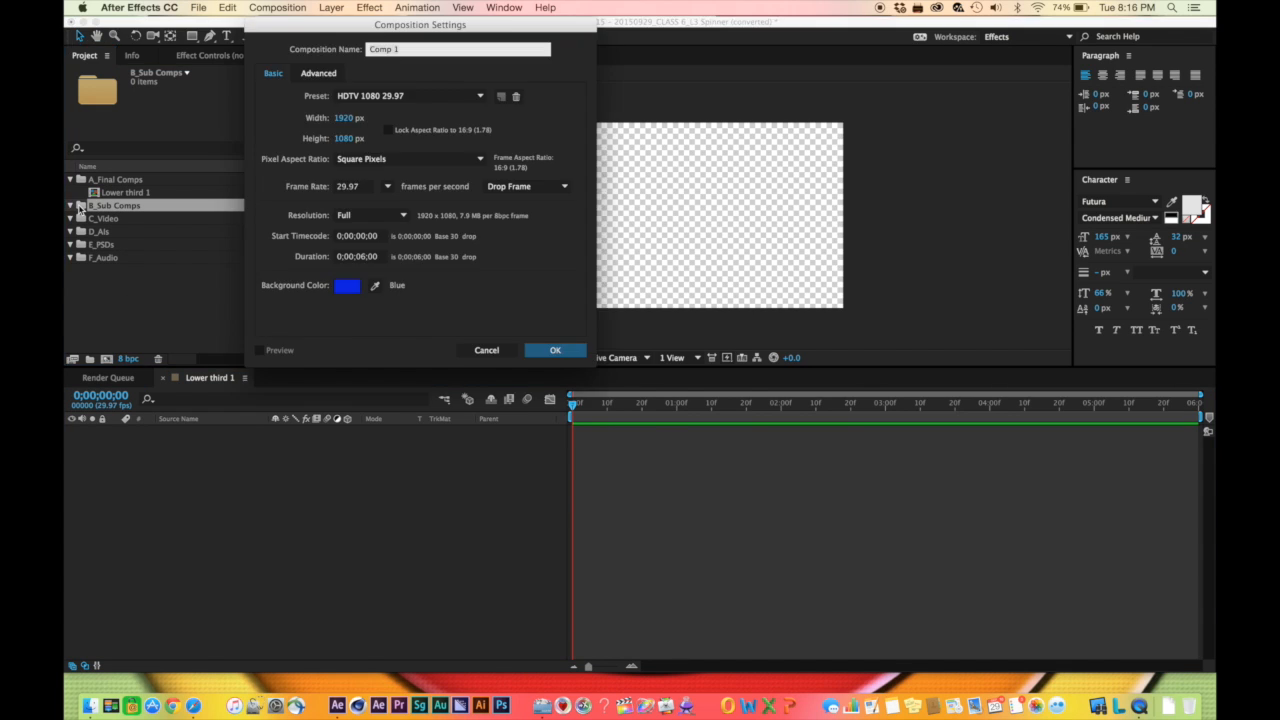
click(343, 120)
text(1)
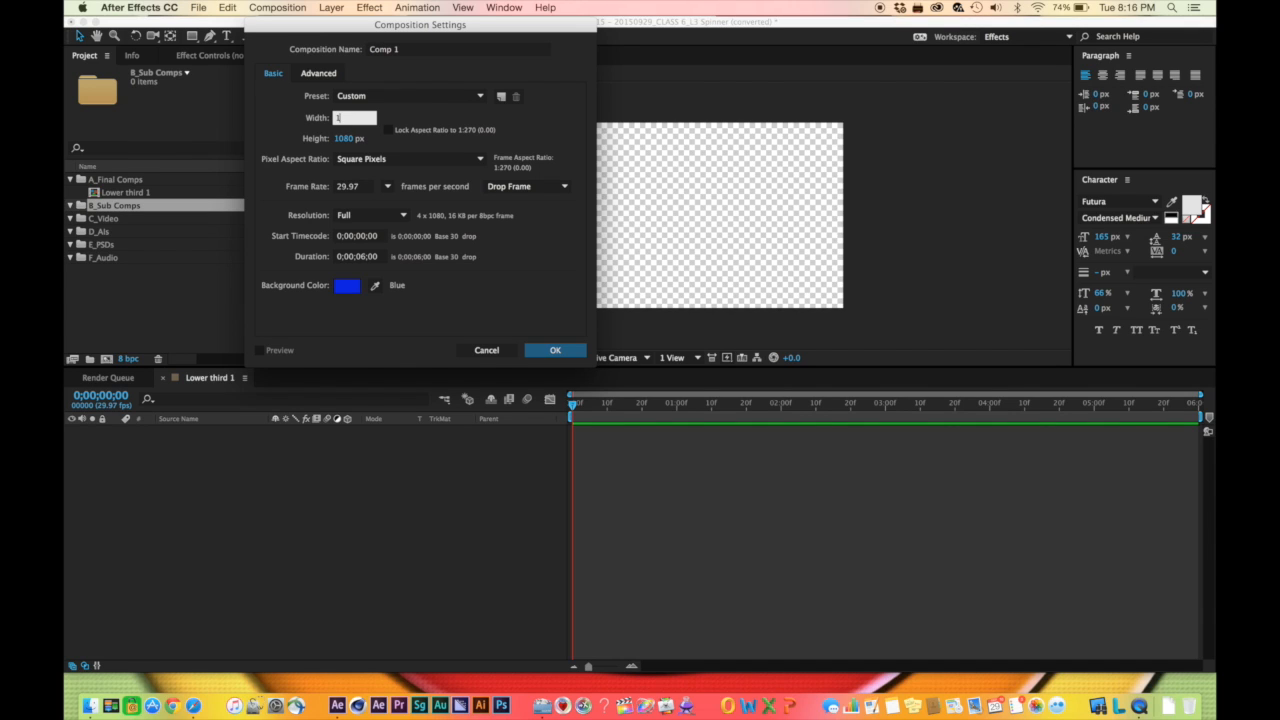
text(200)
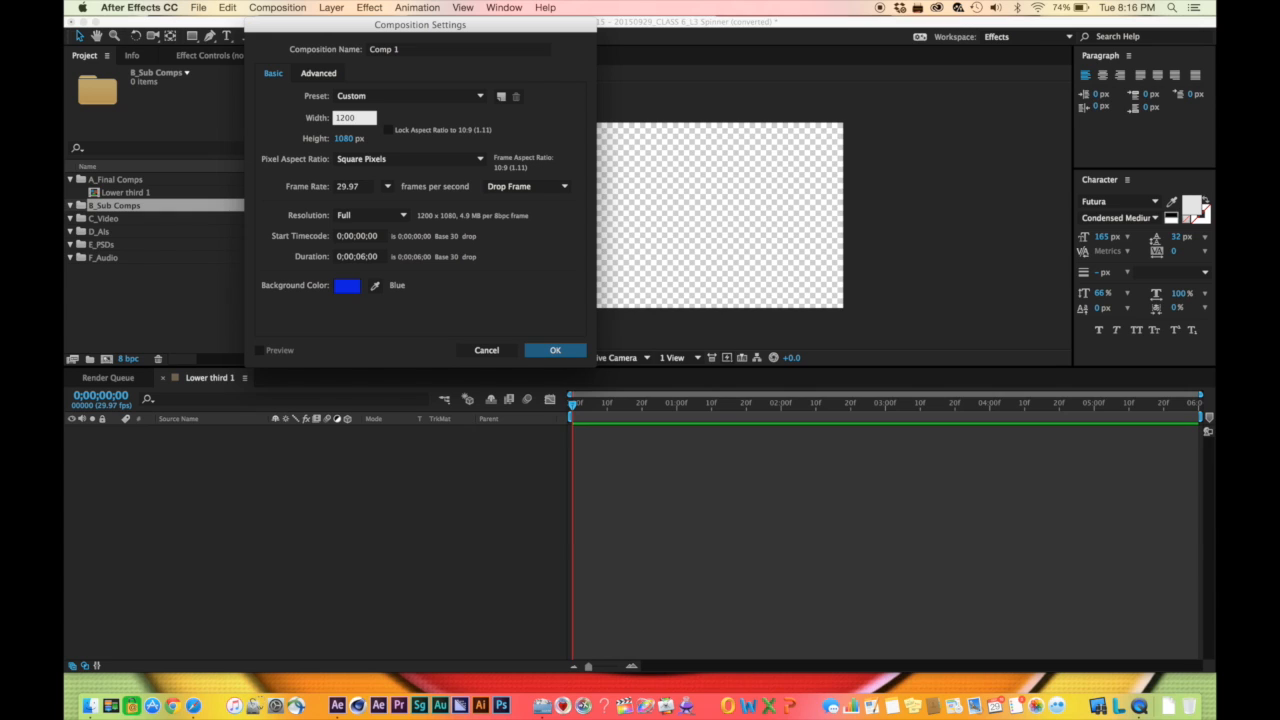
key(Tab)
text(4)
text(50)
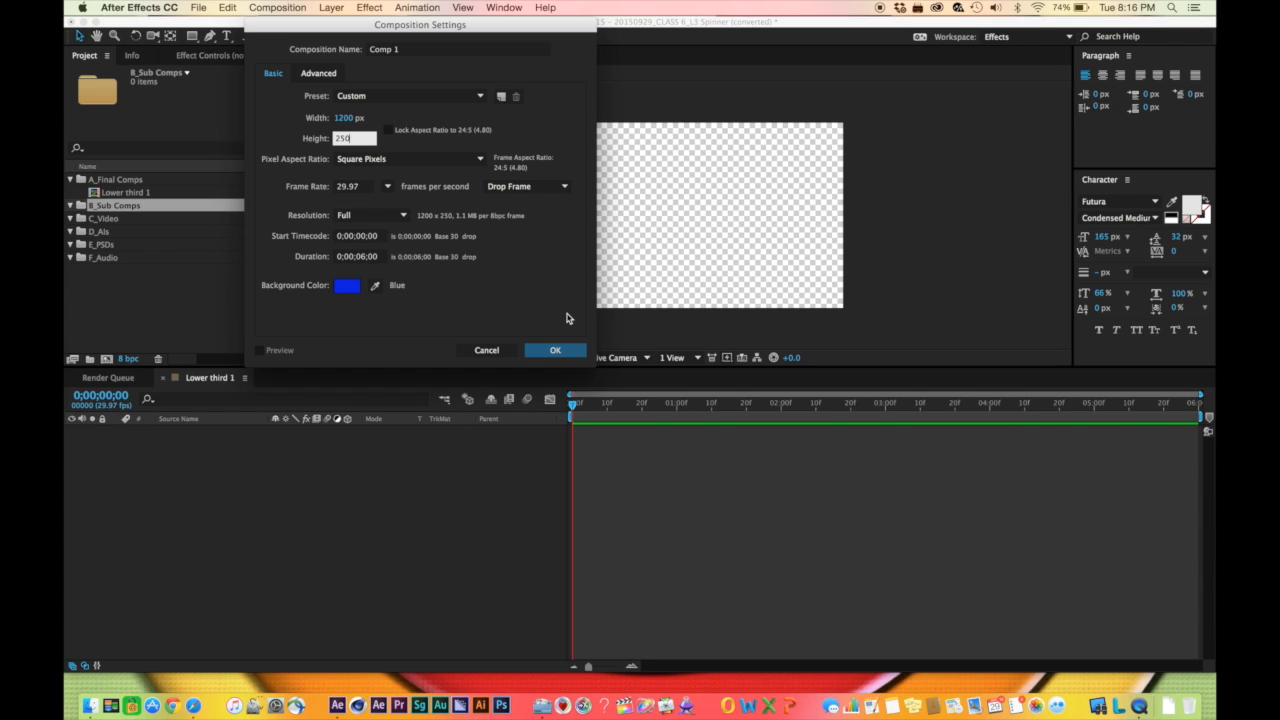
Name the new composition Bar and create it
click(414, 51)
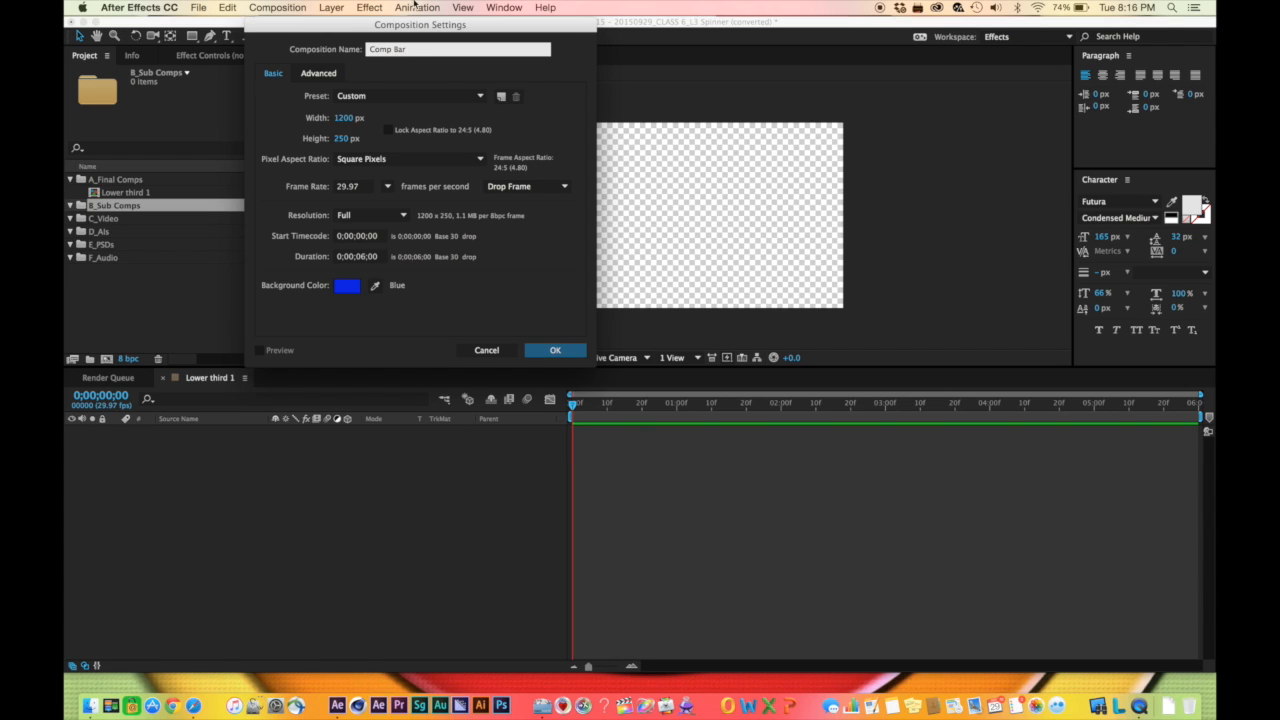
double_click(384, 49)
key(BackSpace)
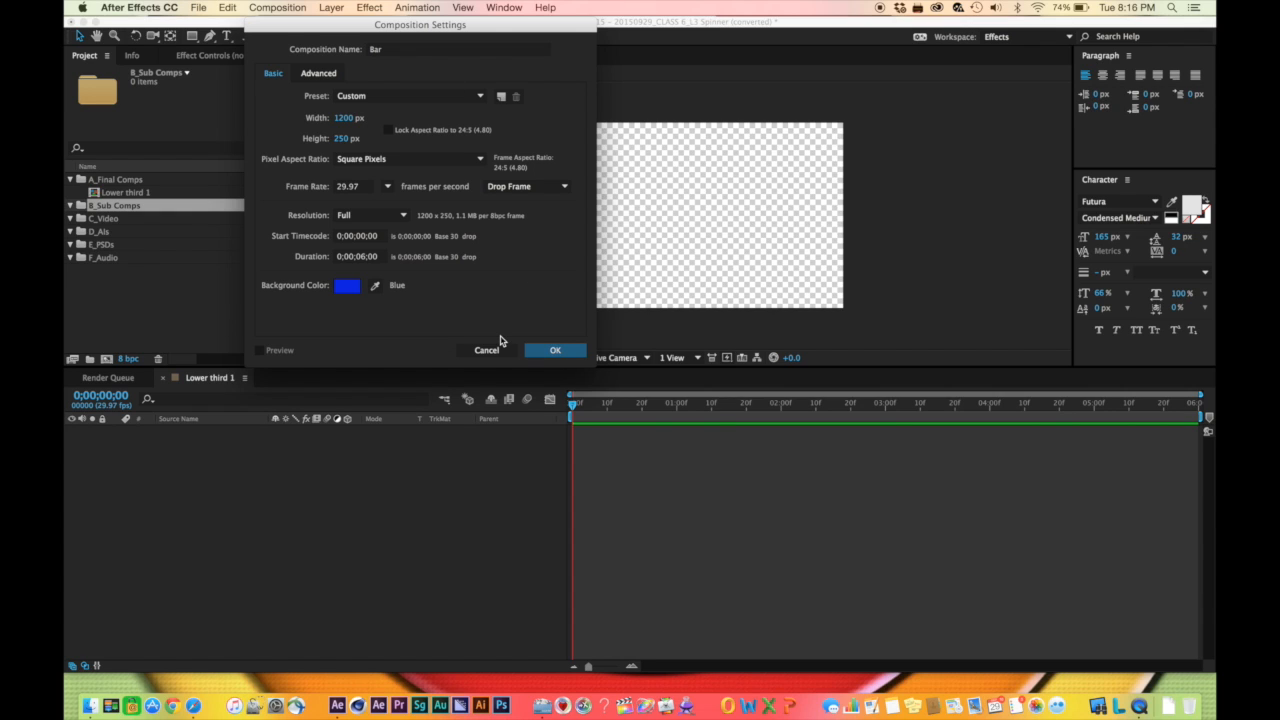
click(551, 352)
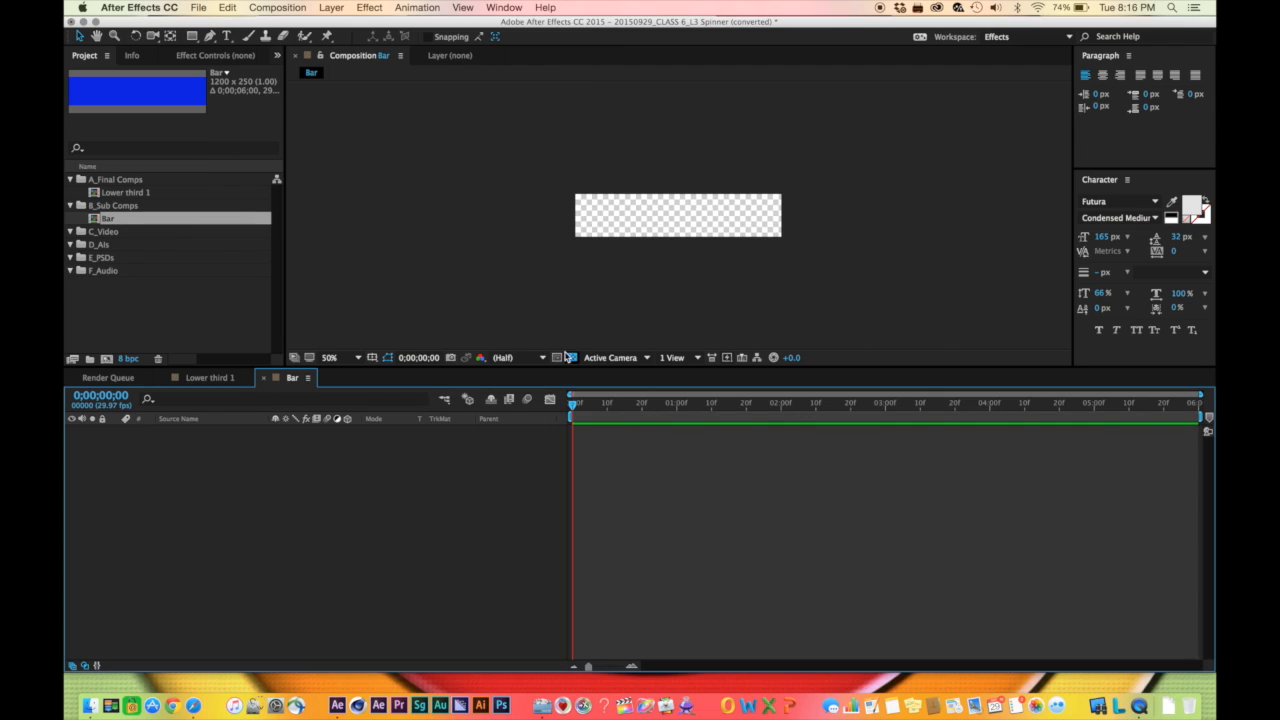
drag(573, 406, 530, 400)
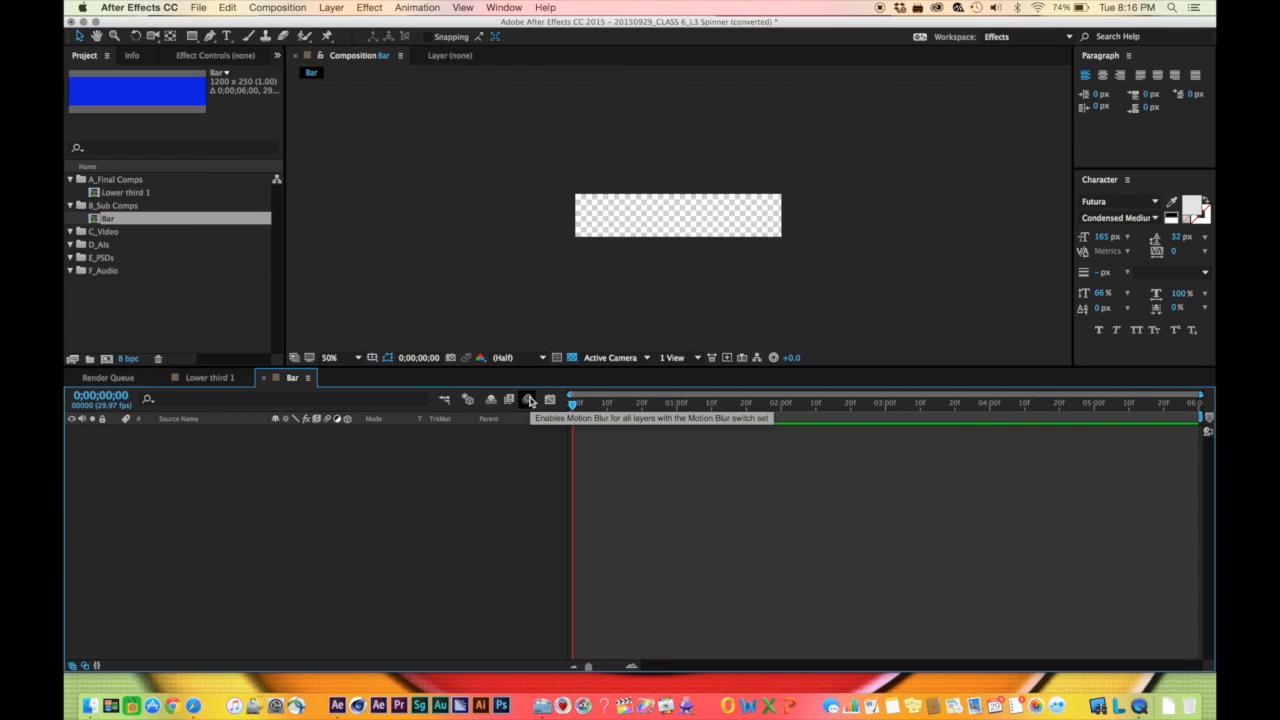
Add a comp-sized solid to the Bar composition in deep blue, hex 00079A
key(super+y)
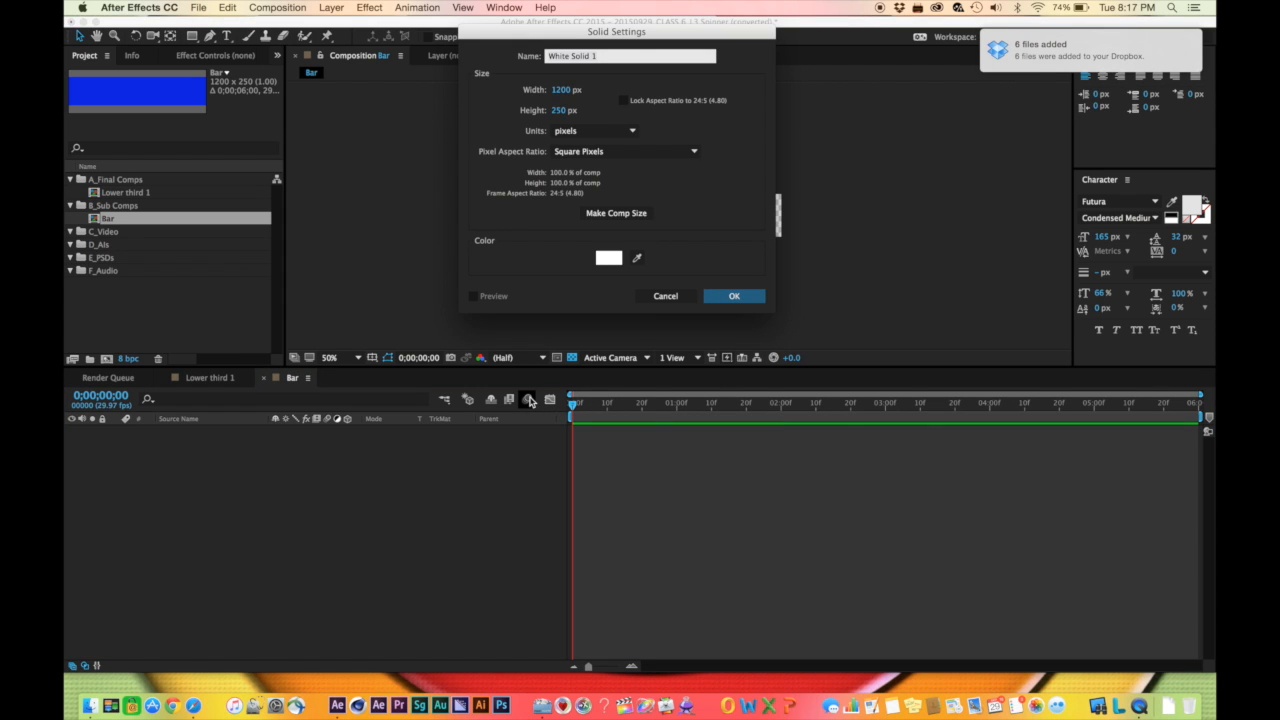
click(609, 258)
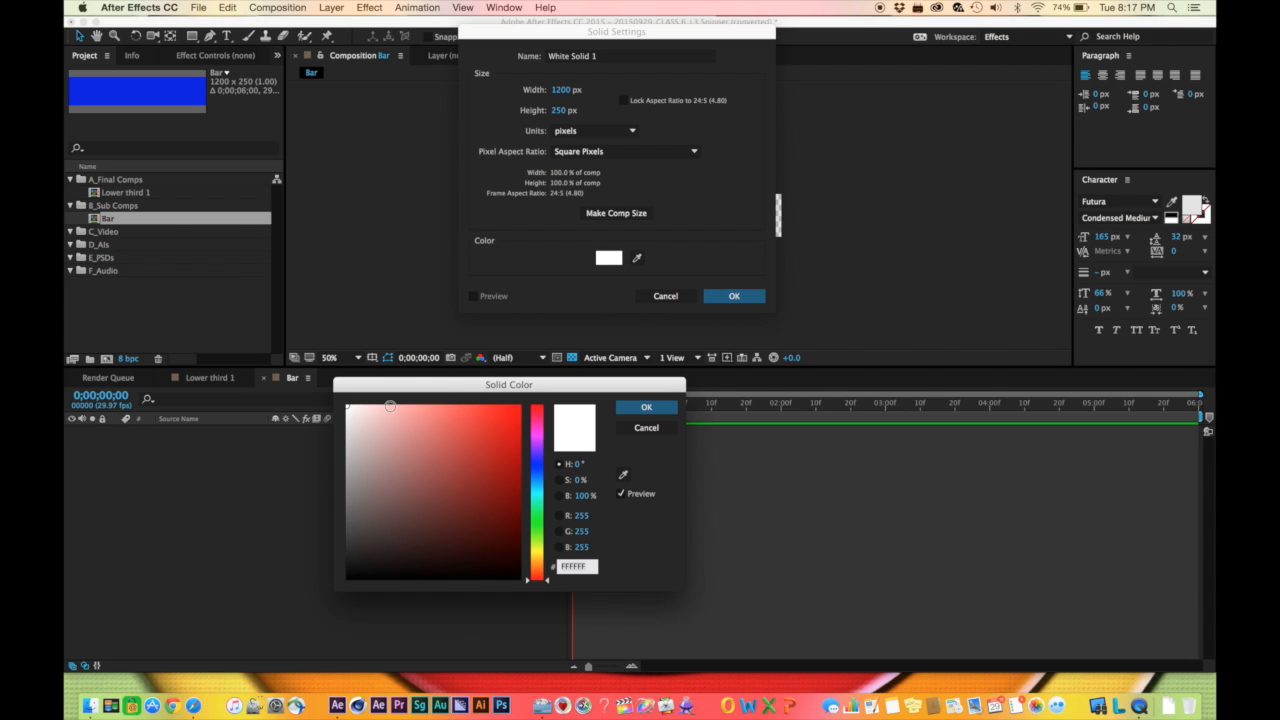
click(432, 408)
drag(432, 408, 438, 407)
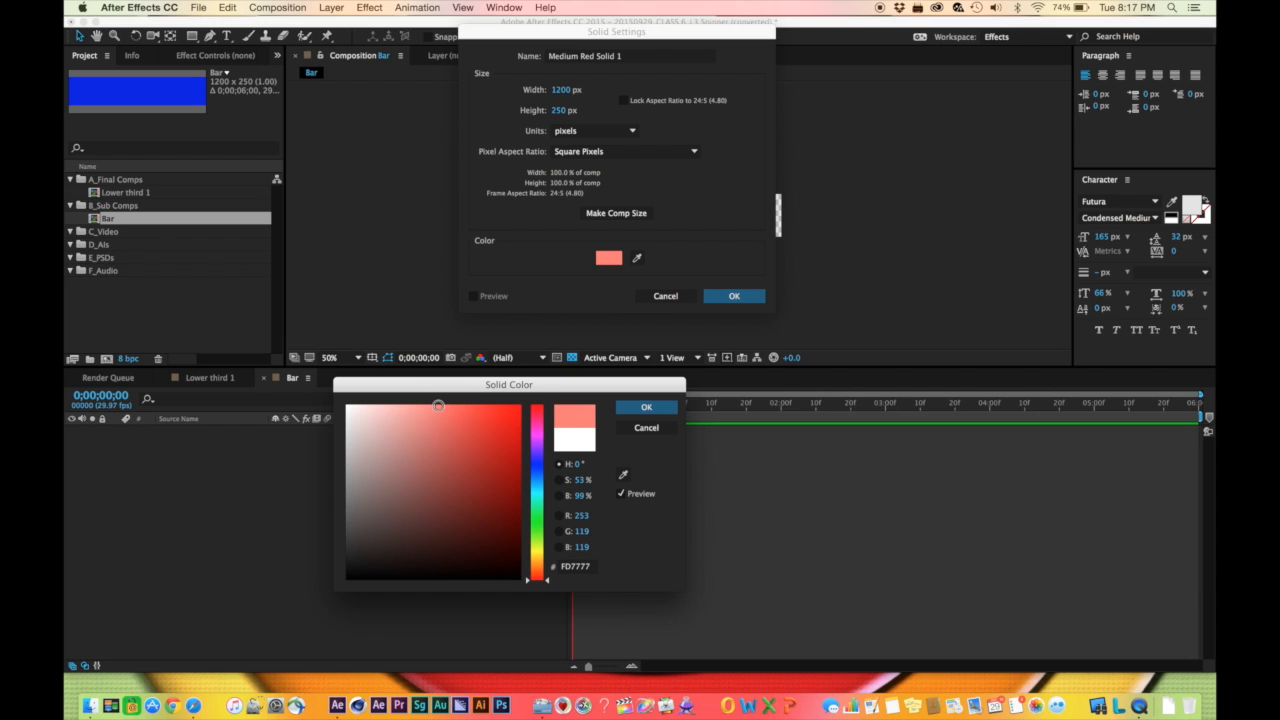
click(538, 467)
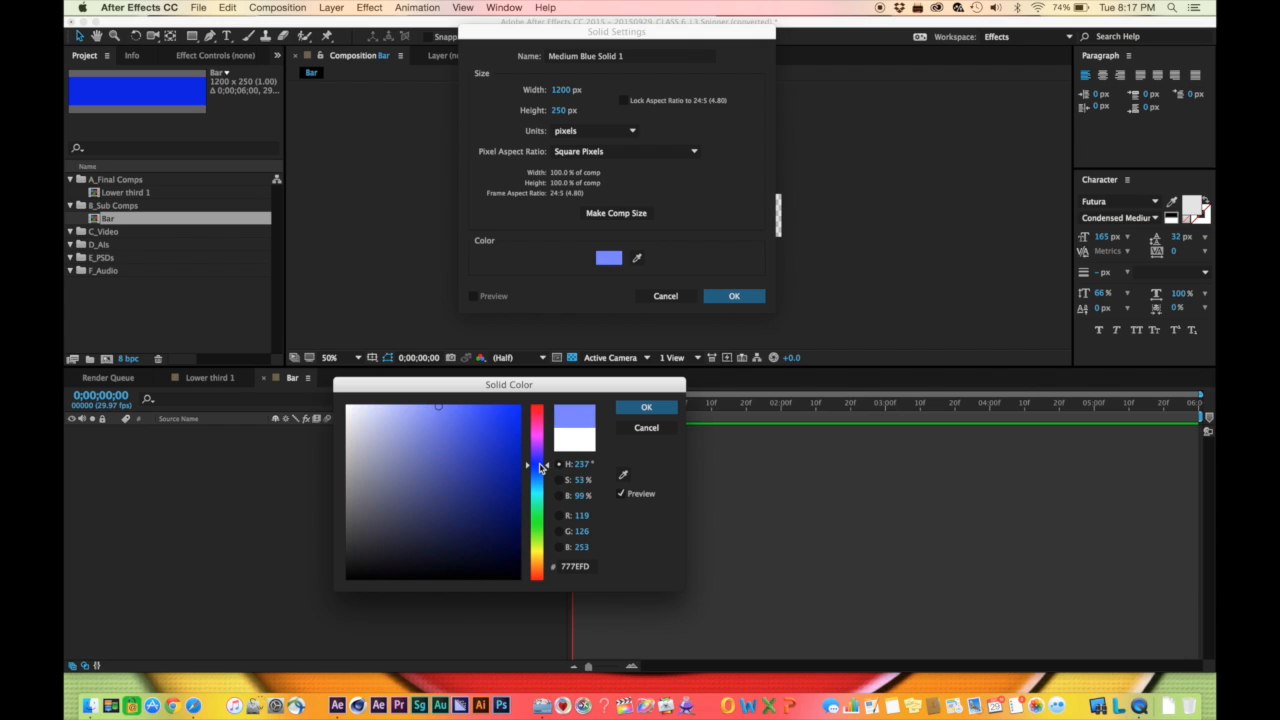
drag(540, 467, 521, 473)
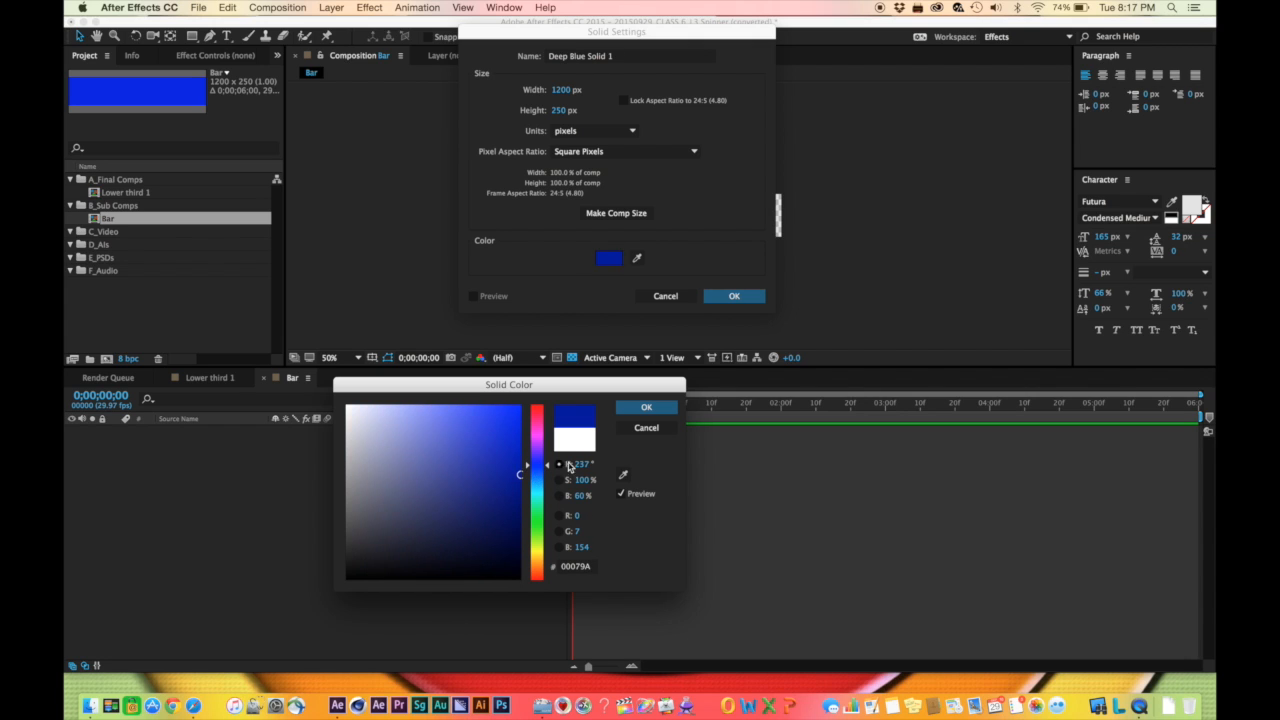
click(645, 409)
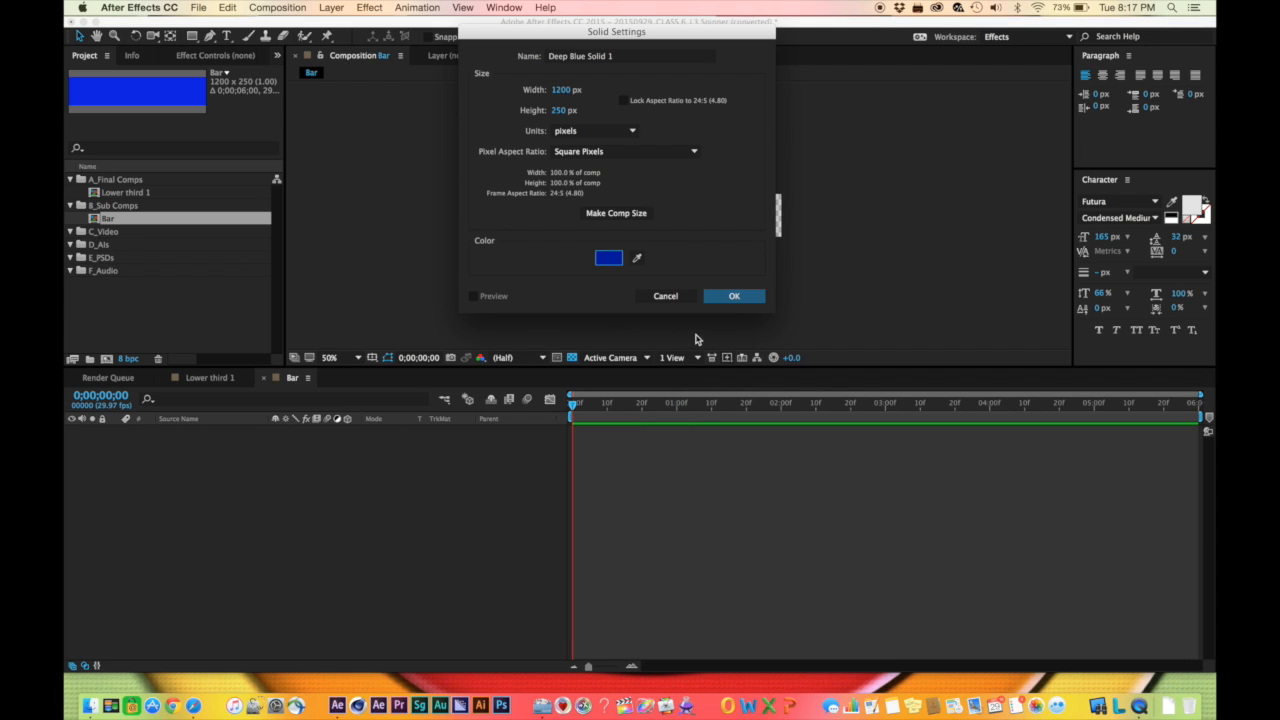
click(734, 298)
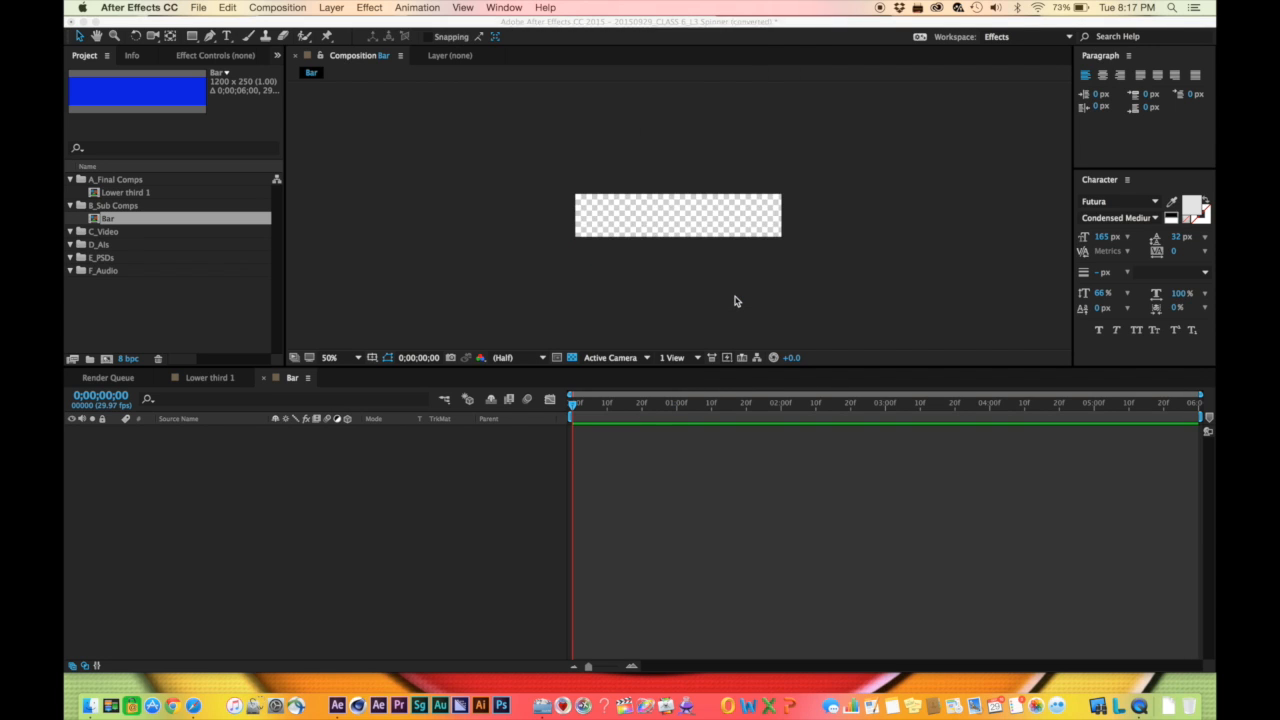
click(358, 569)
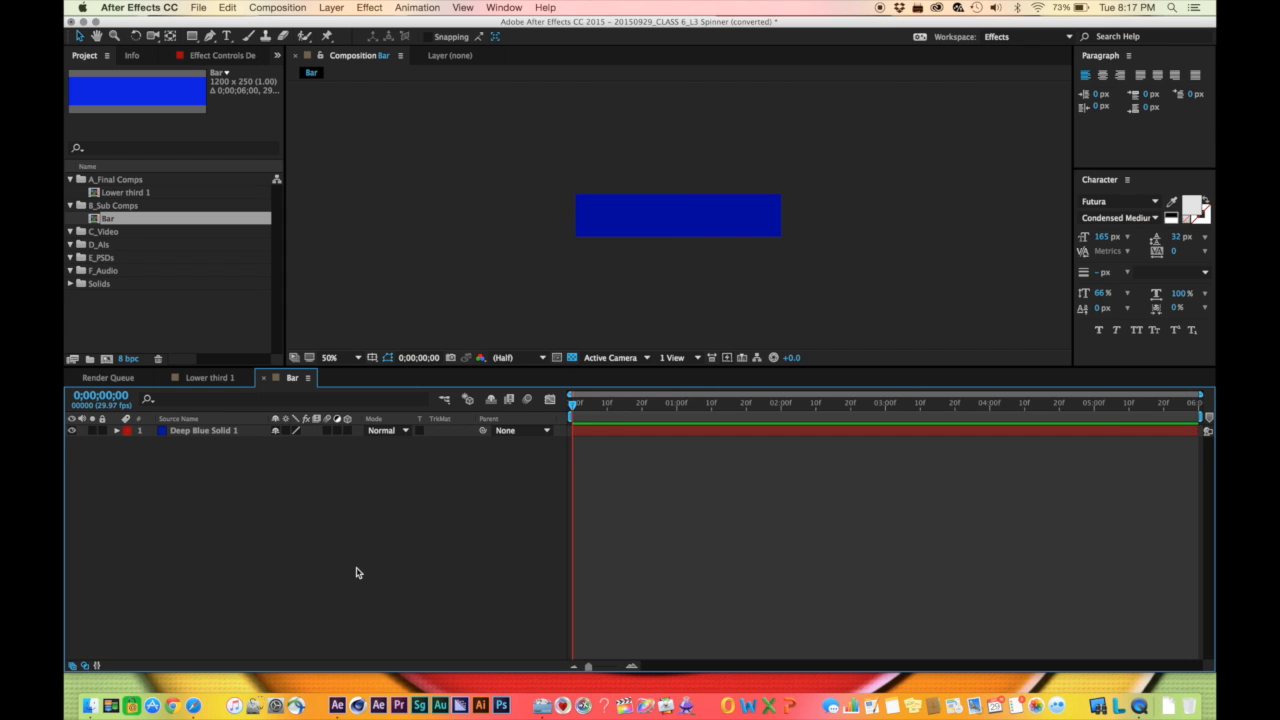
Add the Bar composition to the Lower third 1 composition and place it in the frame's lower-left corner, flush with the left edge
click(204, 381)
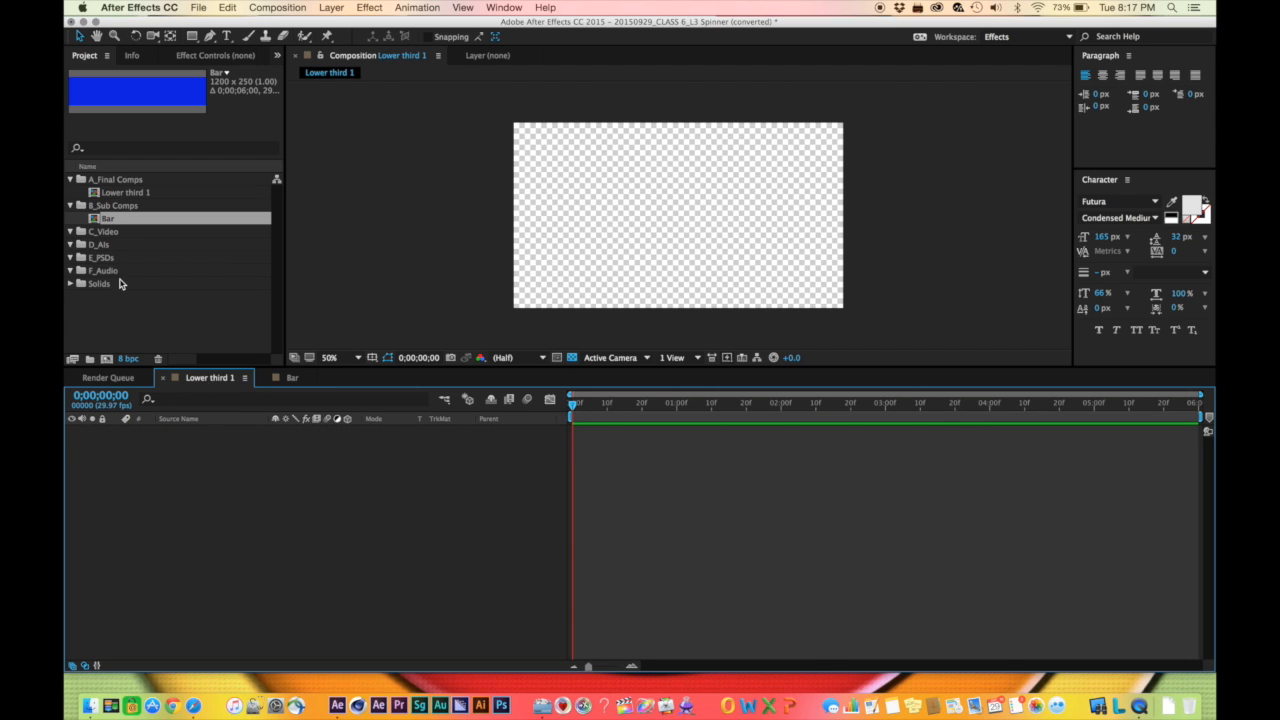
drag(93, 221, 171, 561)
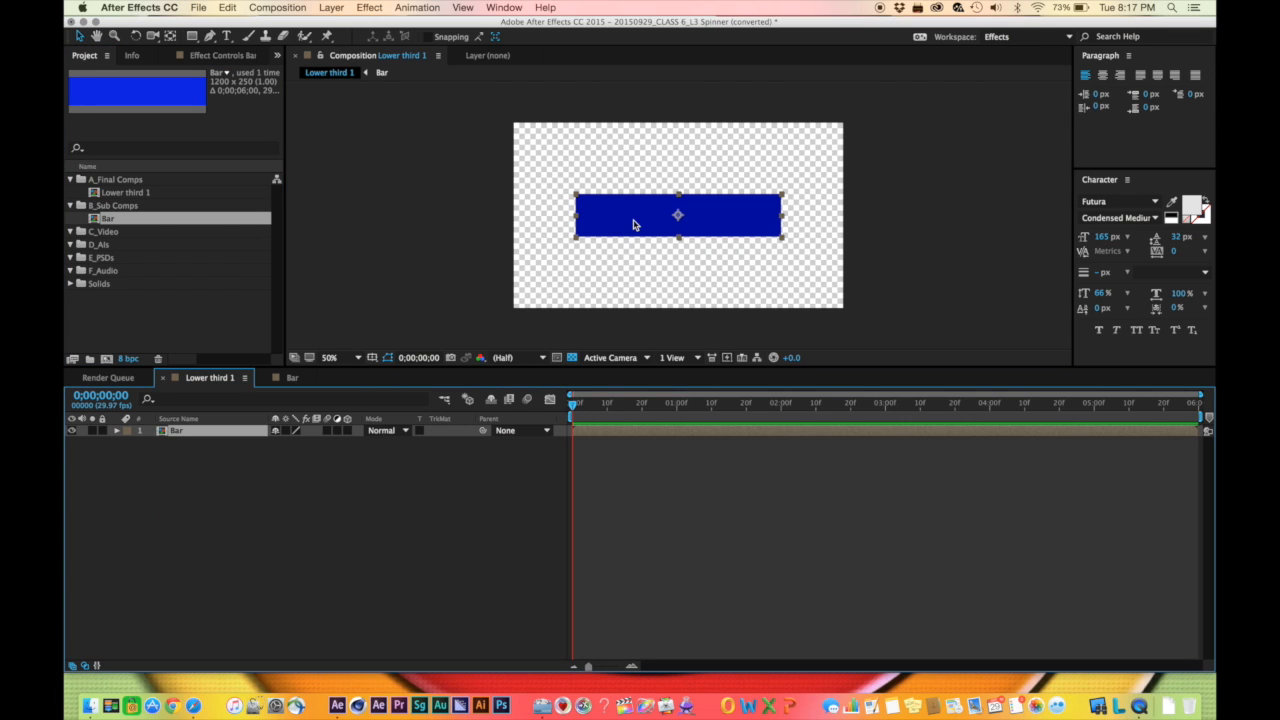
drag(633, 224, 565, 282)
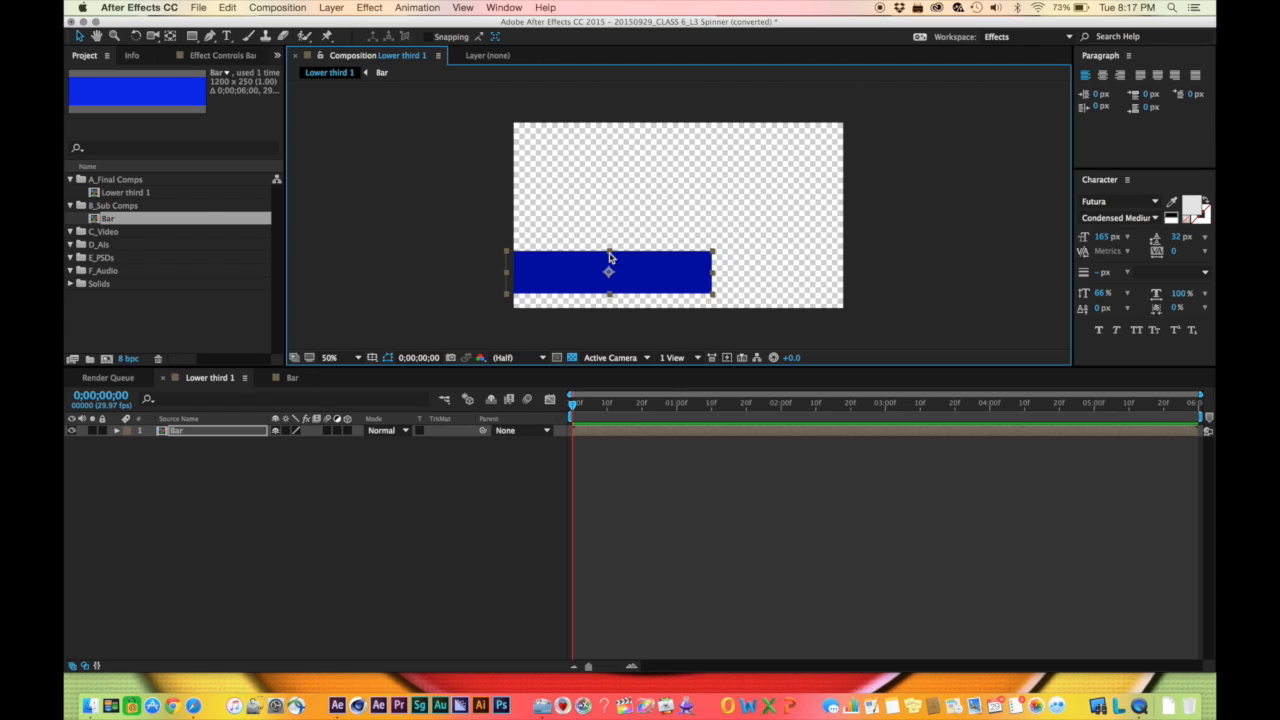
drag(536, 281, 540, 284)
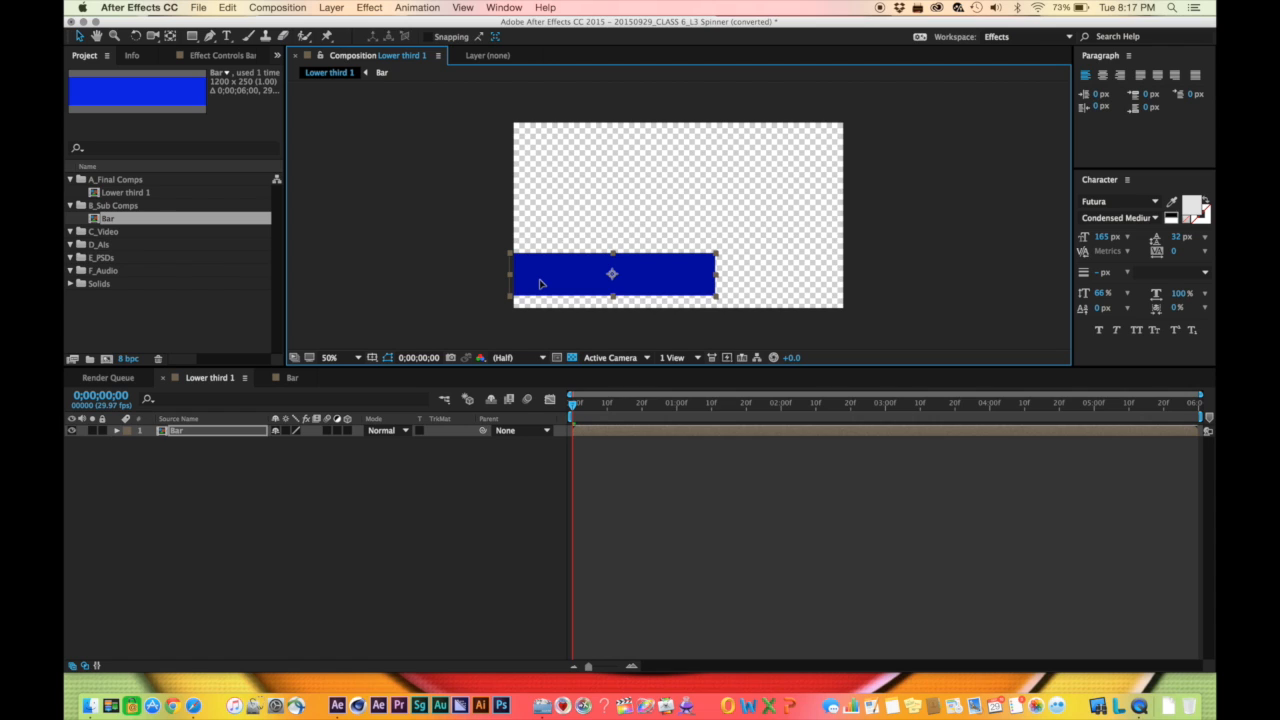
drag(540, 284, 542, 286)
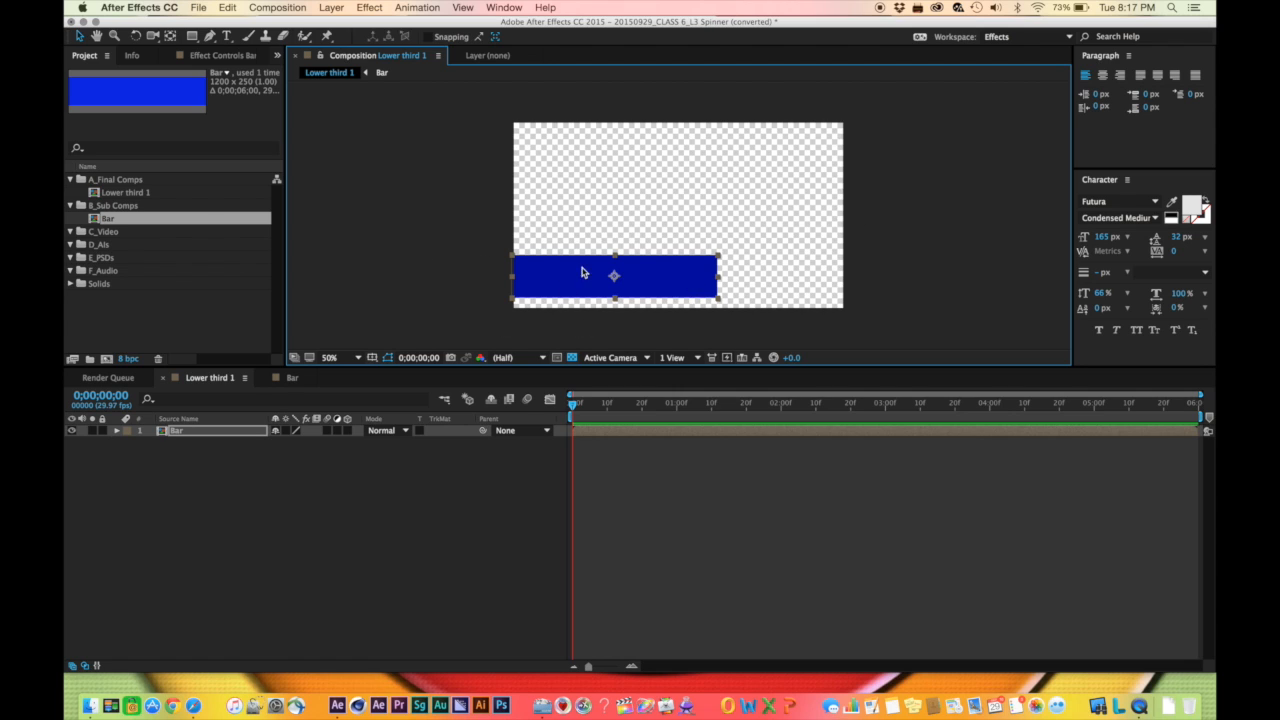
Show the Title/Action Safe guides in Lower third 1 and lower the Bar layer slightly against them
click(372, 358)
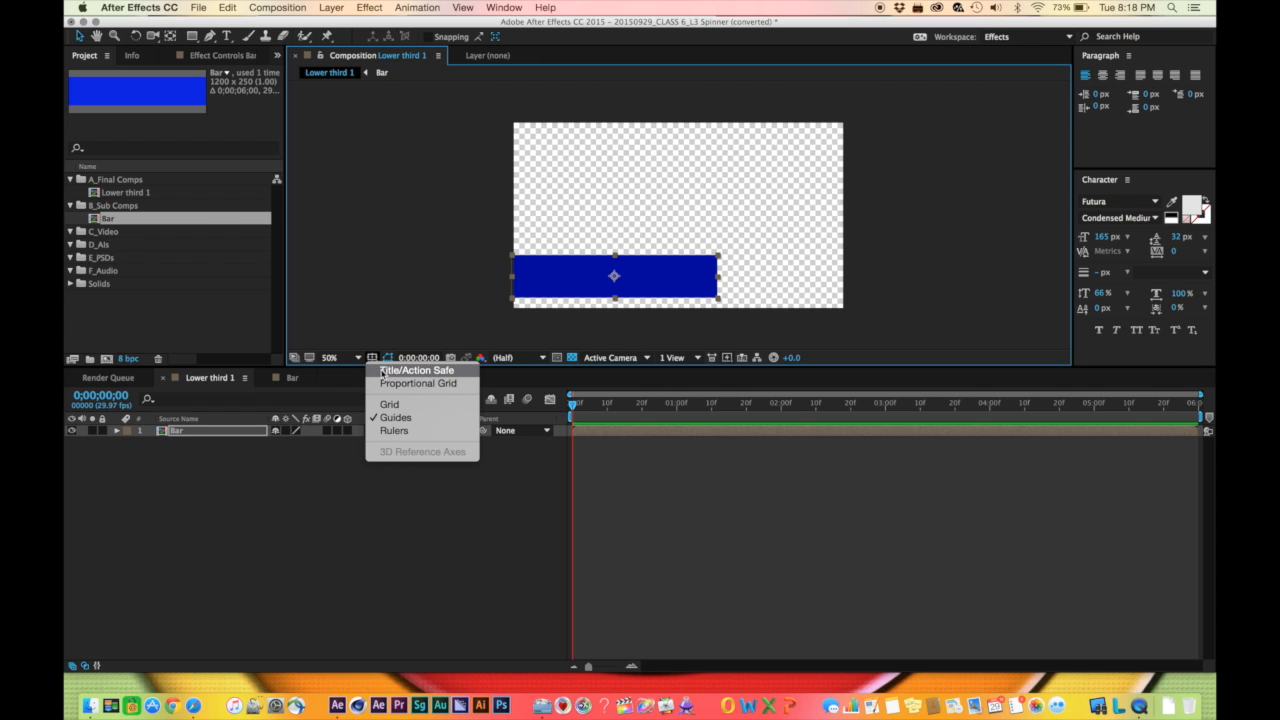
click(383, 372)
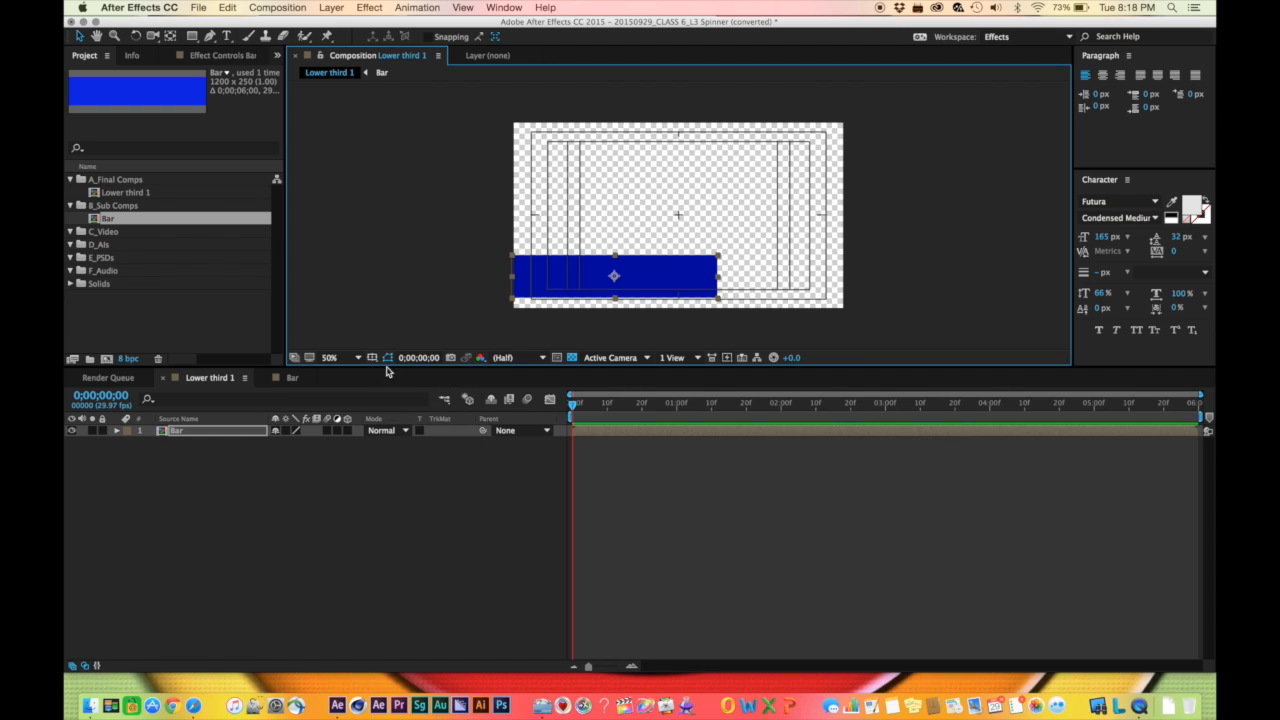
drag(559, 287, 558, 289)
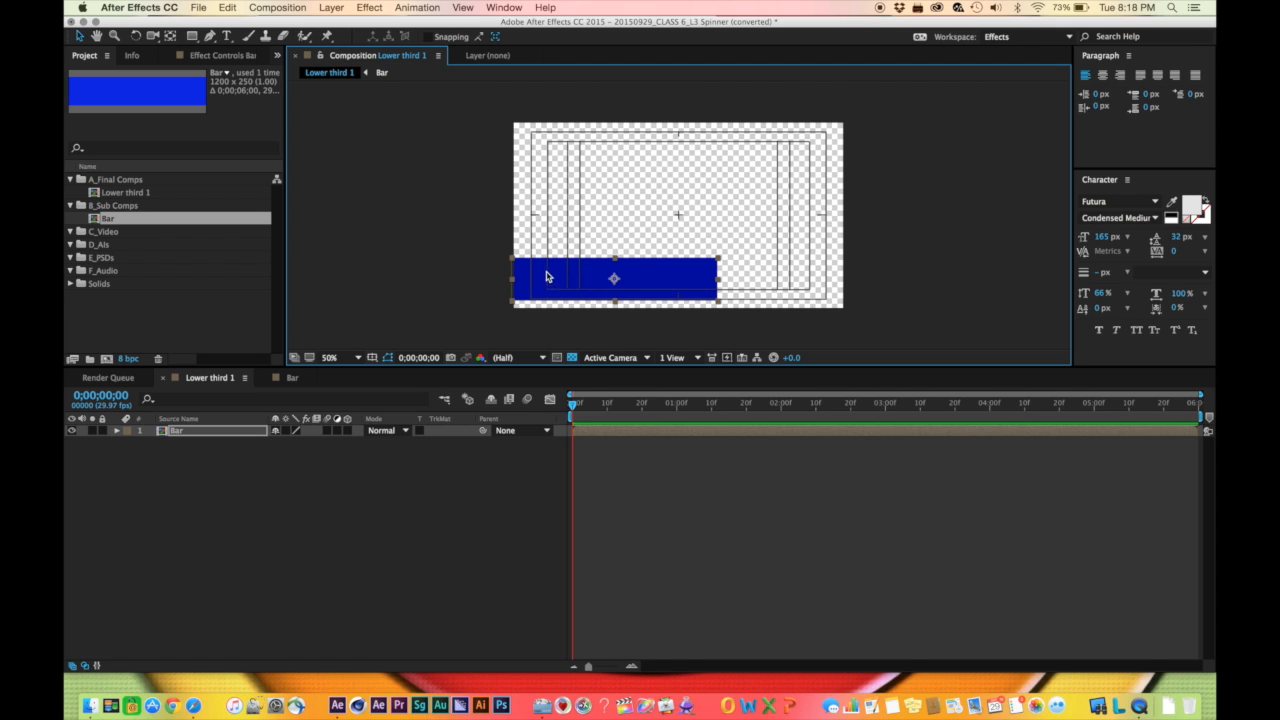
In the Bar composition, scale the Deep Blue solid down about its centre and move it up to the composition's top edge
click(160, 436)
double_click(162, 432)
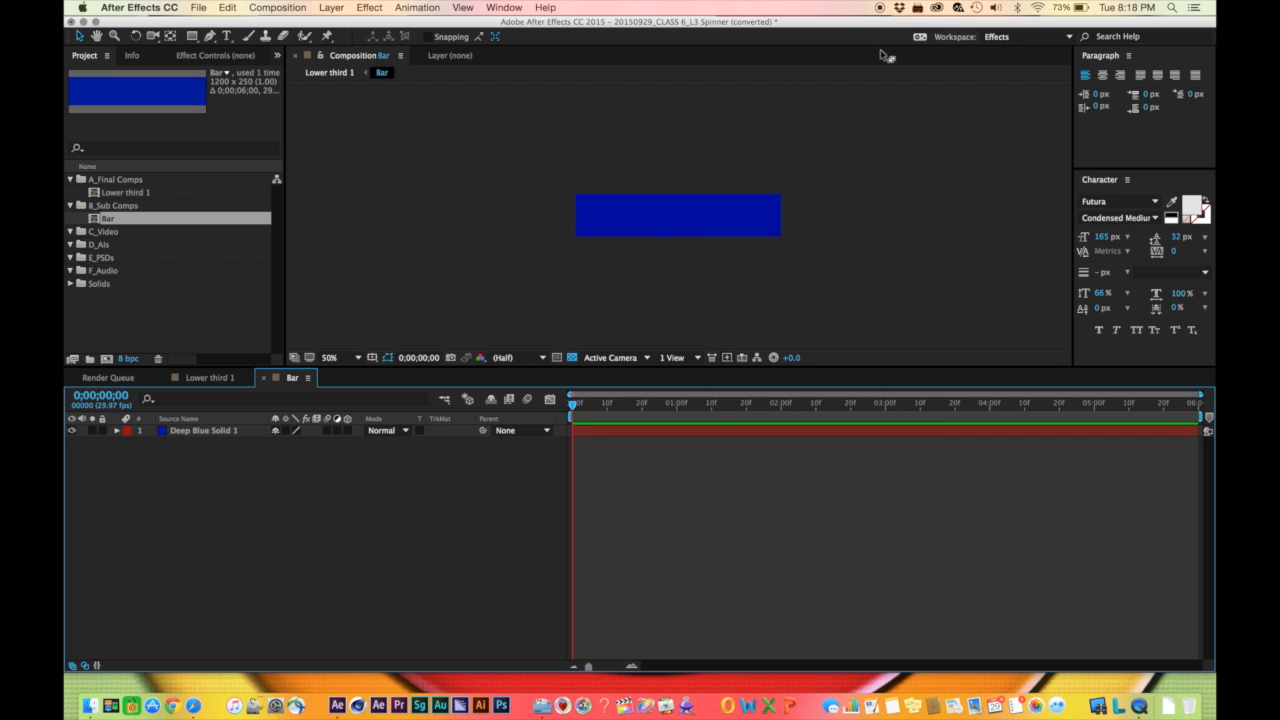
click(166, 432)
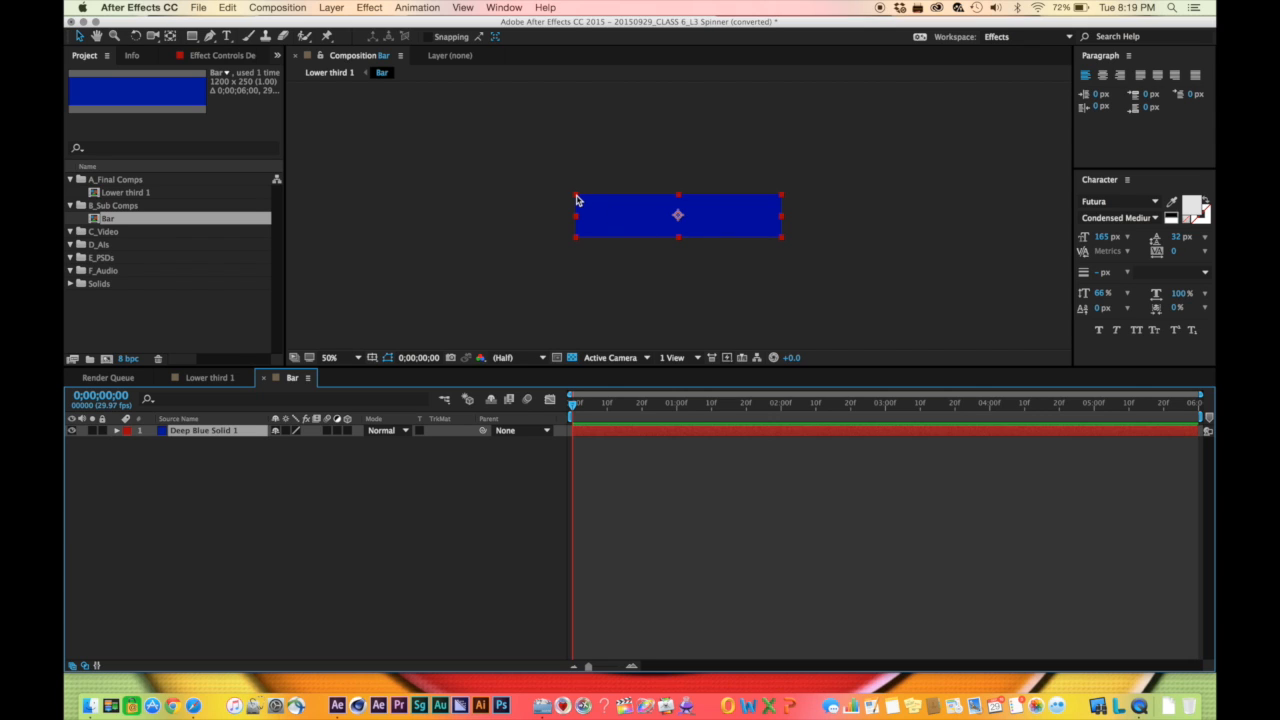
drag(576, 196, 584, 199)
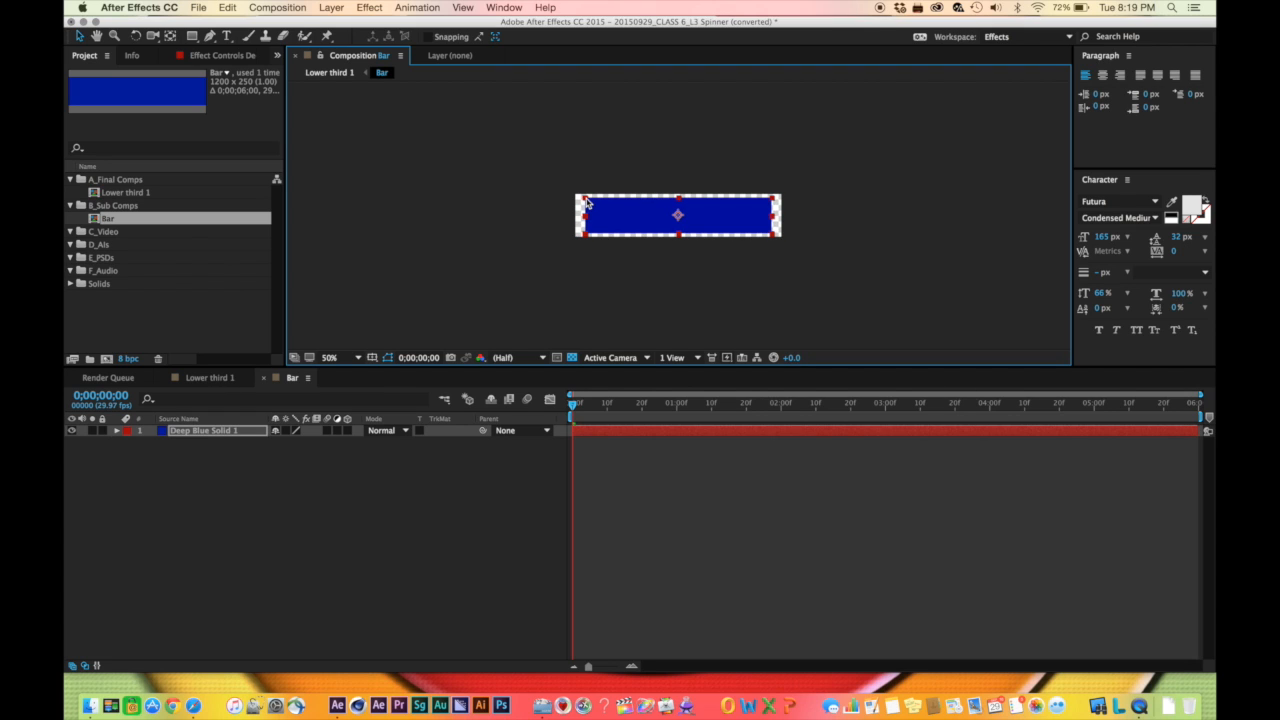
drag(638, 210, 638, 208)
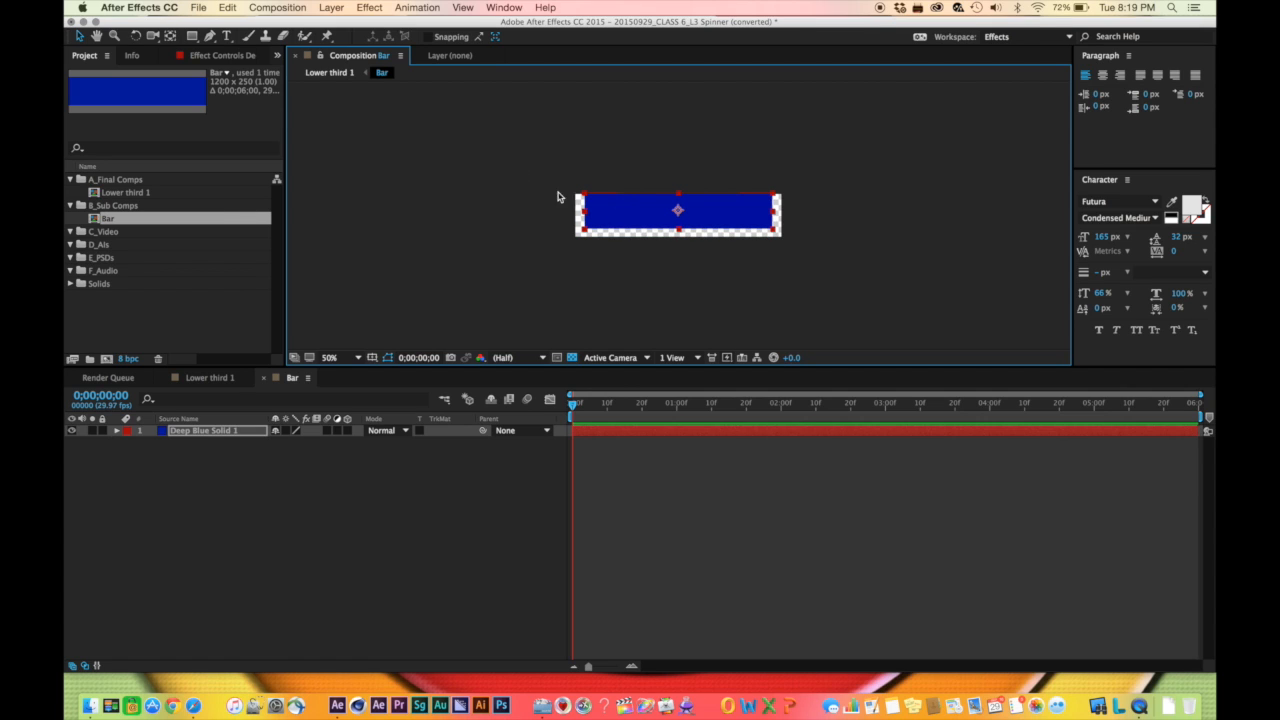
Apply Fast Blur to the Deep Blue solid with Blurriness 52, trying Repeat Edge Pixels and leaving it off
click(369, 8)
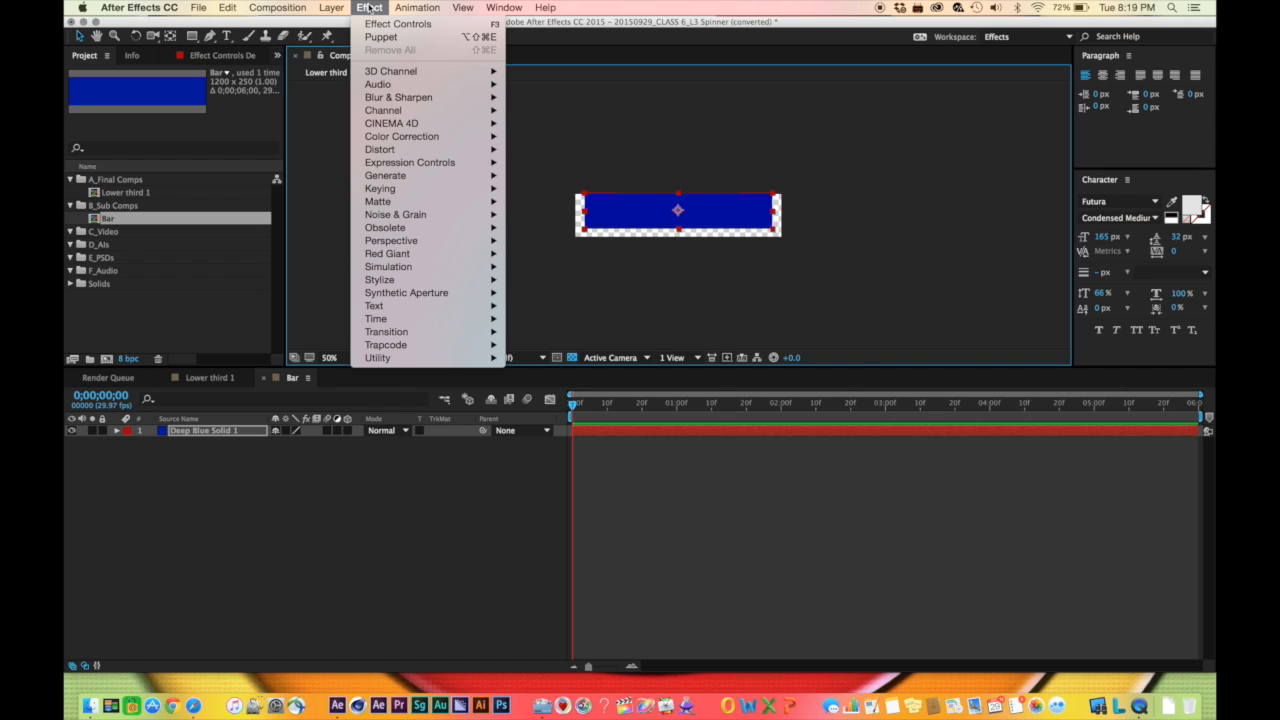
mouse_move(406, 194)
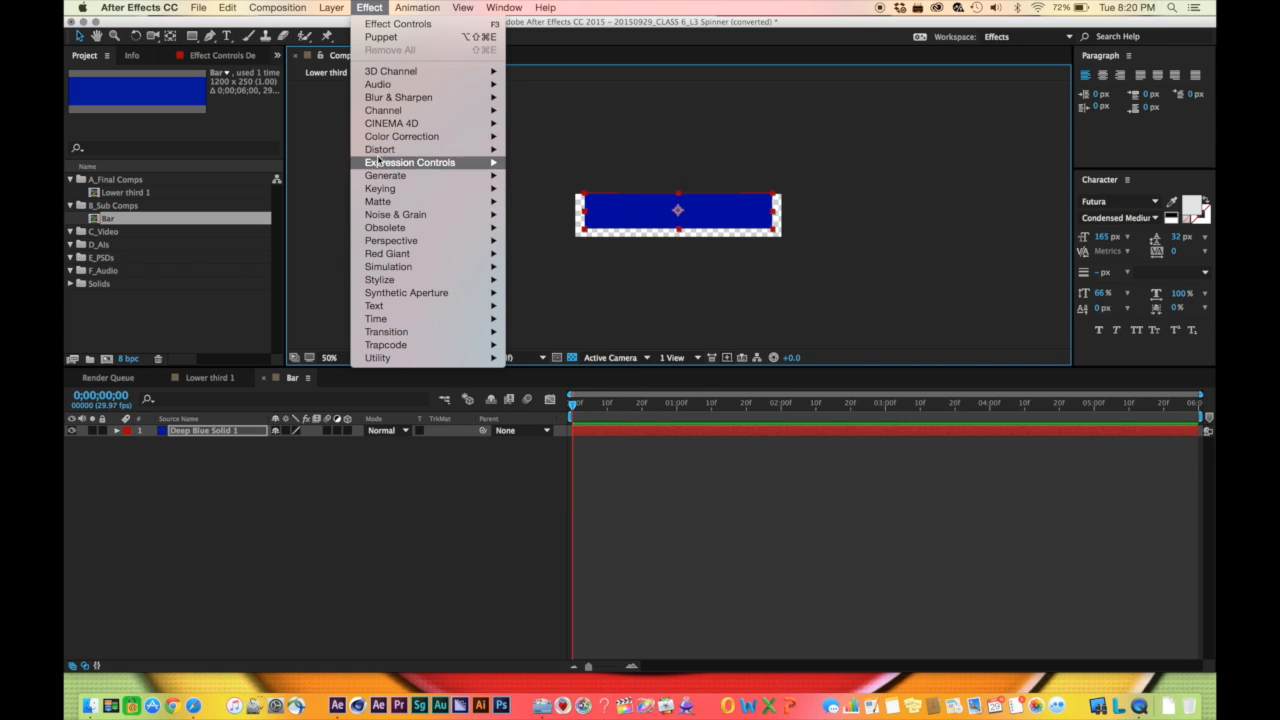
mouse_move(380, 98)
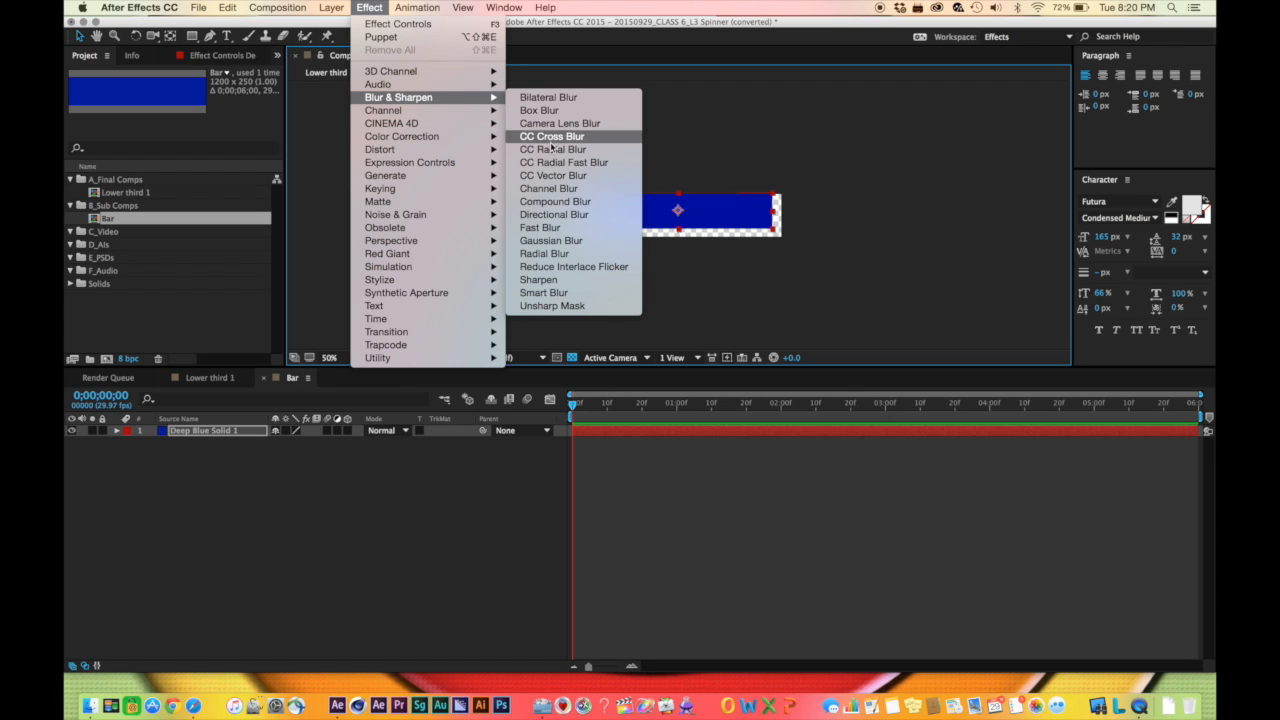
click(555, 228)
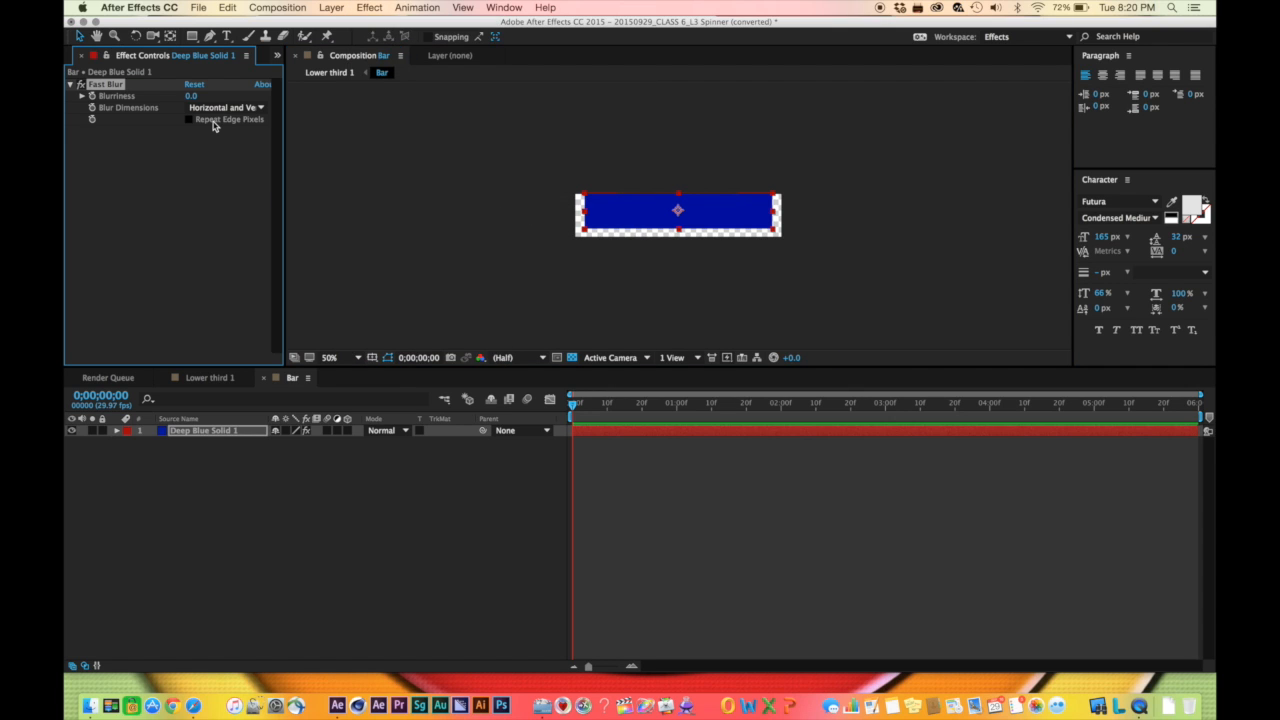
drag(191, 97, 213, 96)
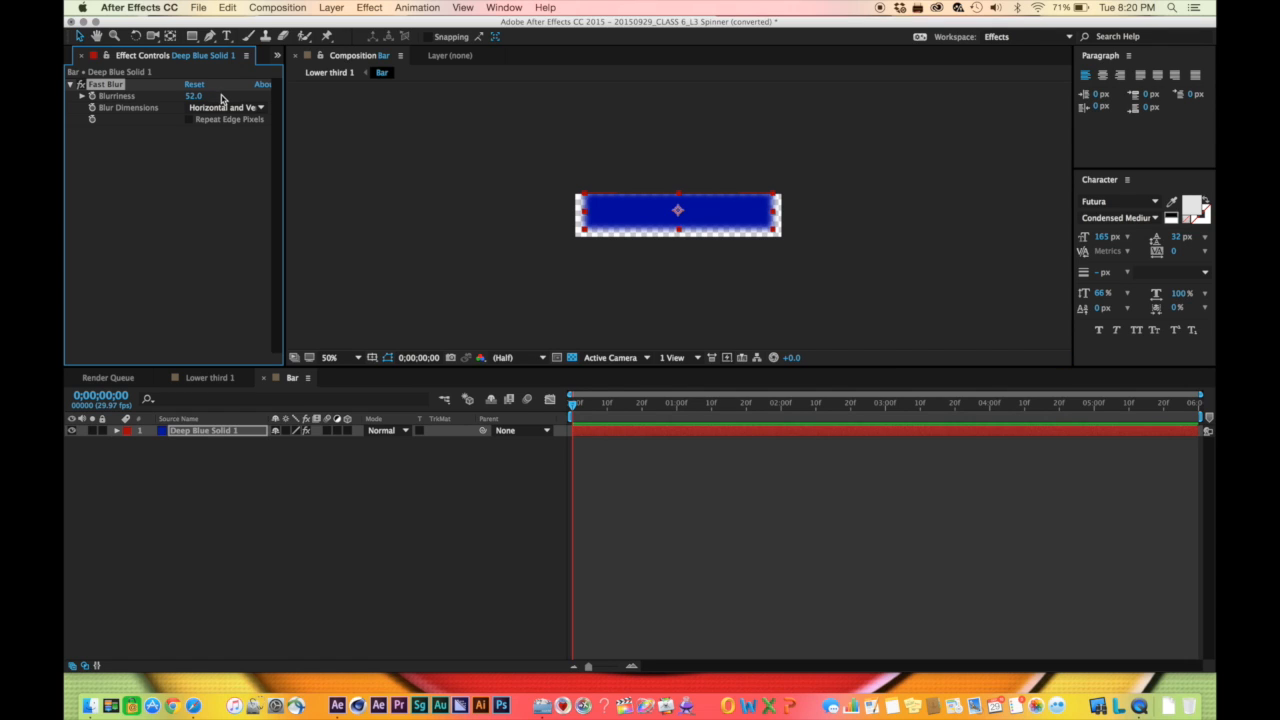
click(189, 121)
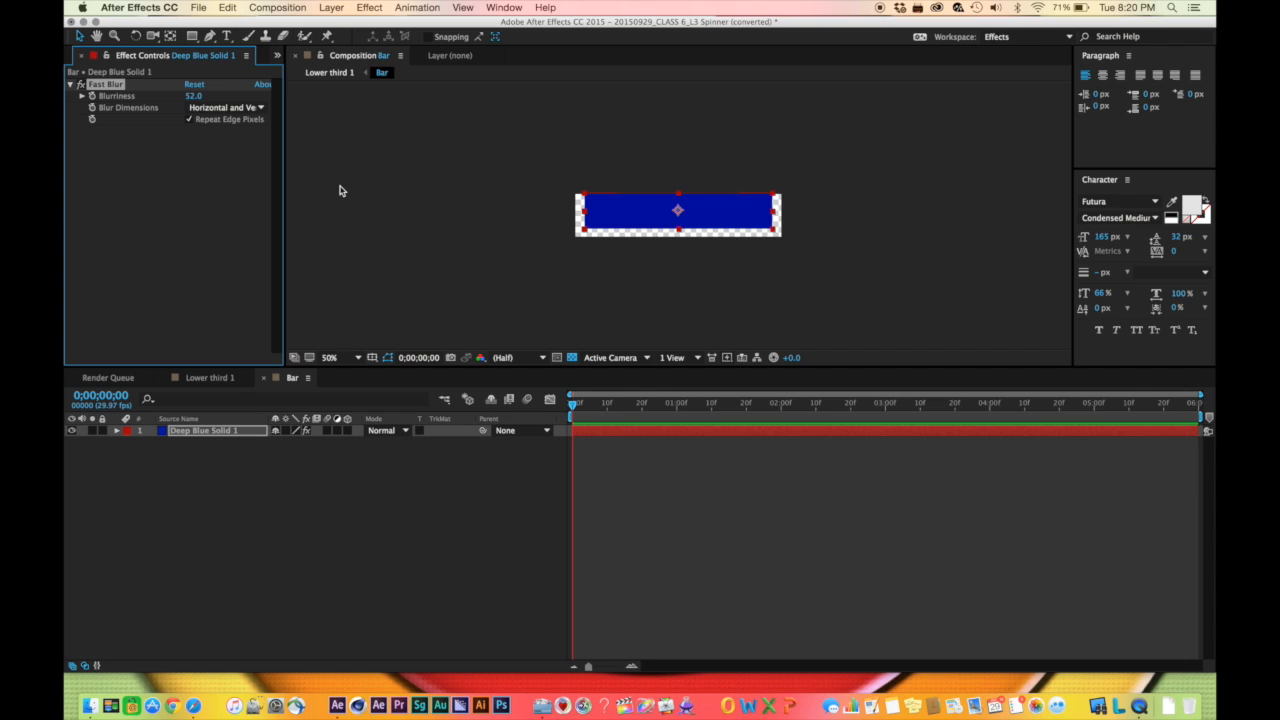
click(189, 120)
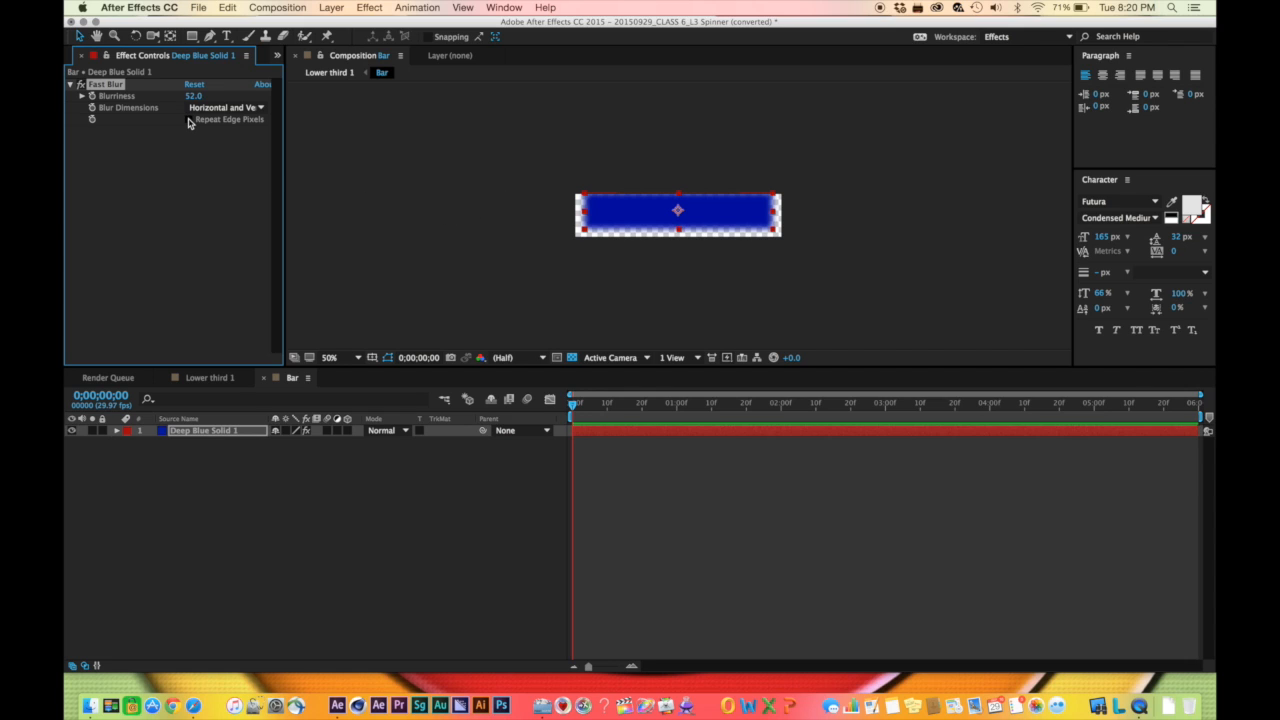
Move the blurred solid up past the composition's top edge and stretch it taller towards the bottom edge
drag(645, 215, 647, 211)
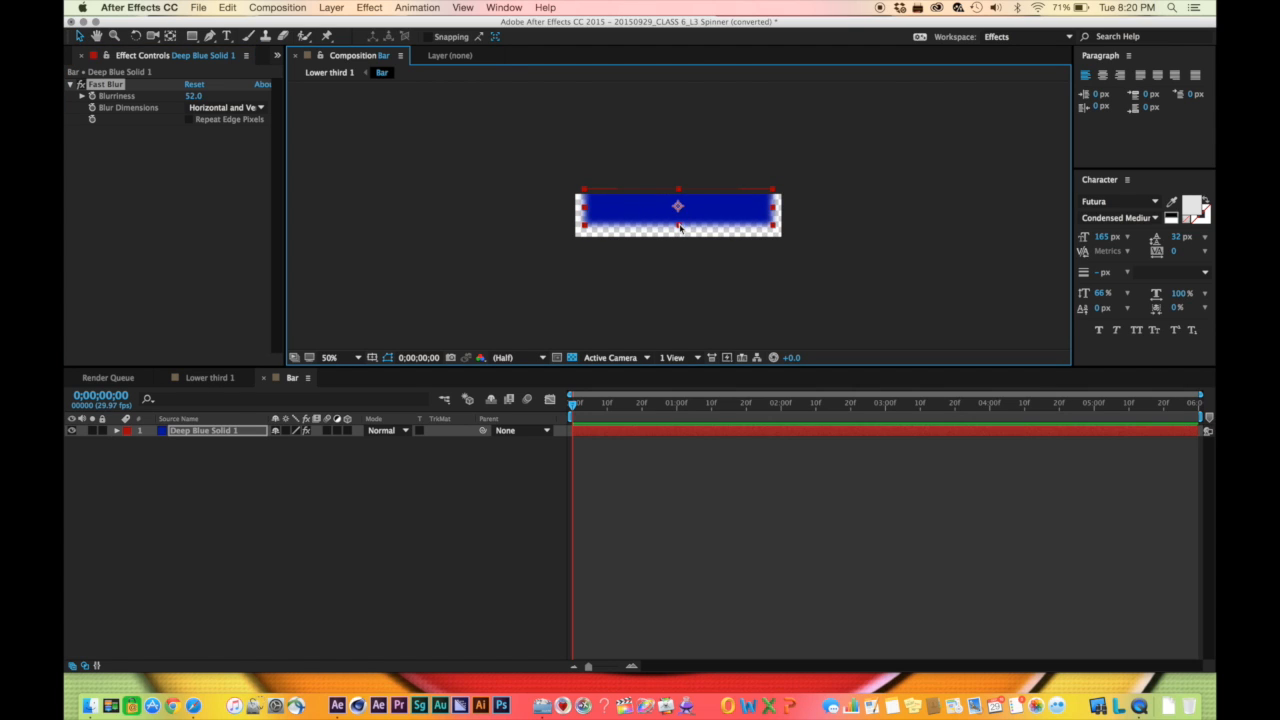
drag(679, 227, 680, 235)
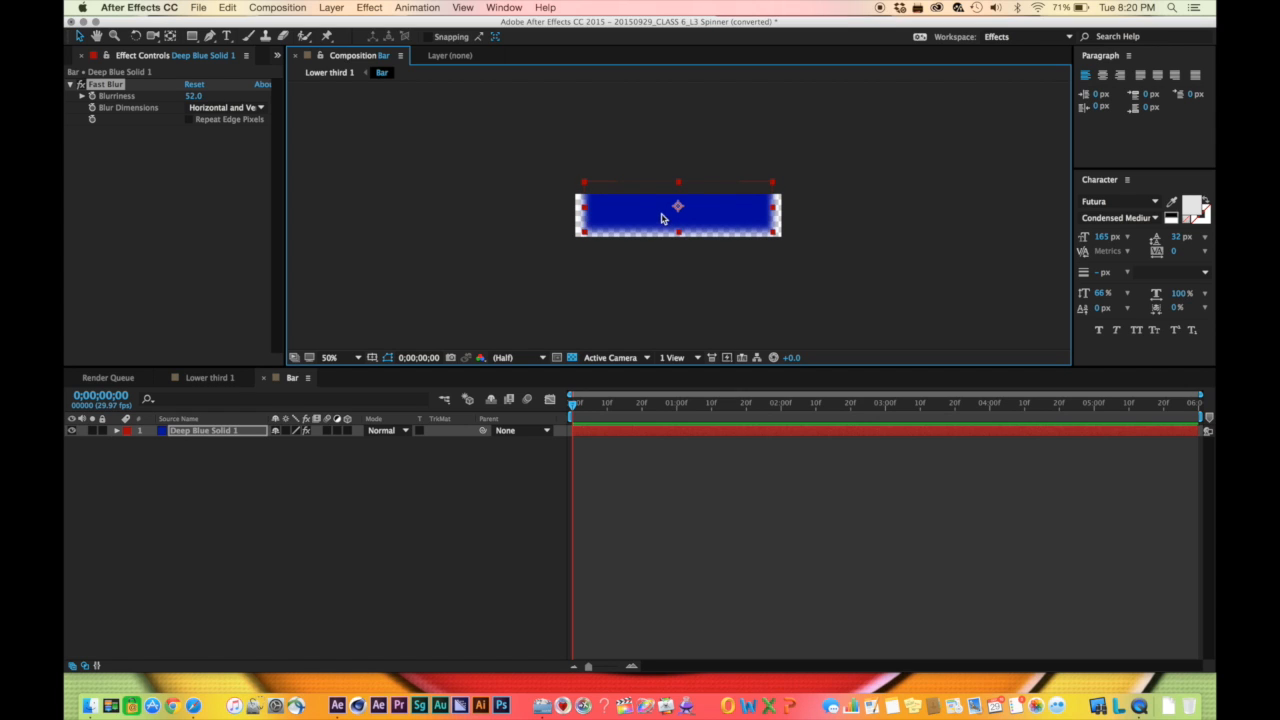
Duplicate the blurred solid twice, moving each copy slightly higher than the one before it
click(165, 433)
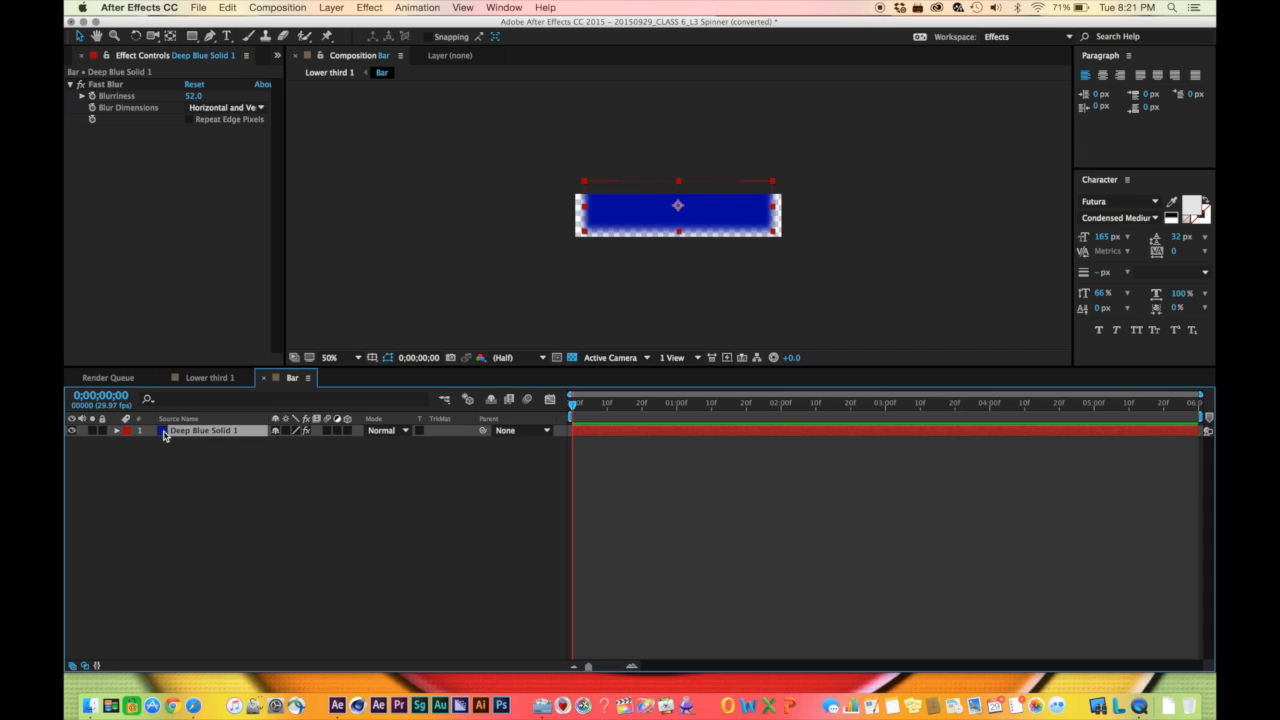
key(super+d)
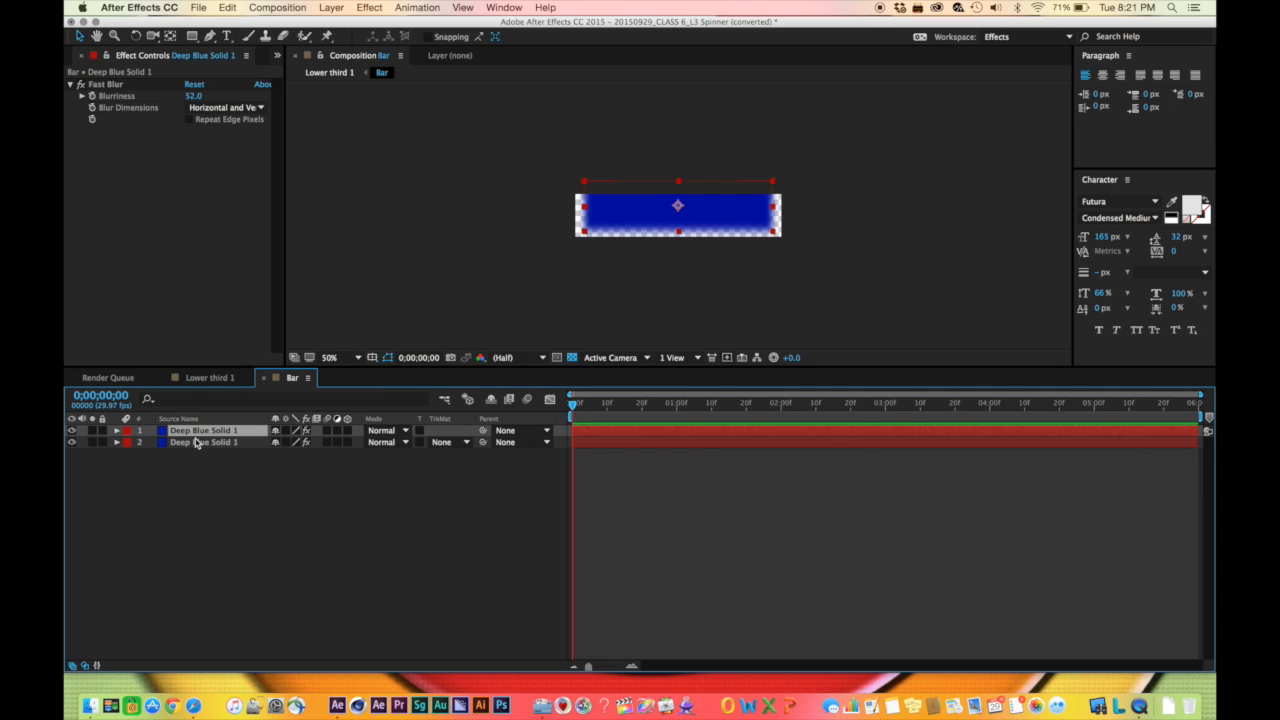
drag(648, 213, 649, 203)
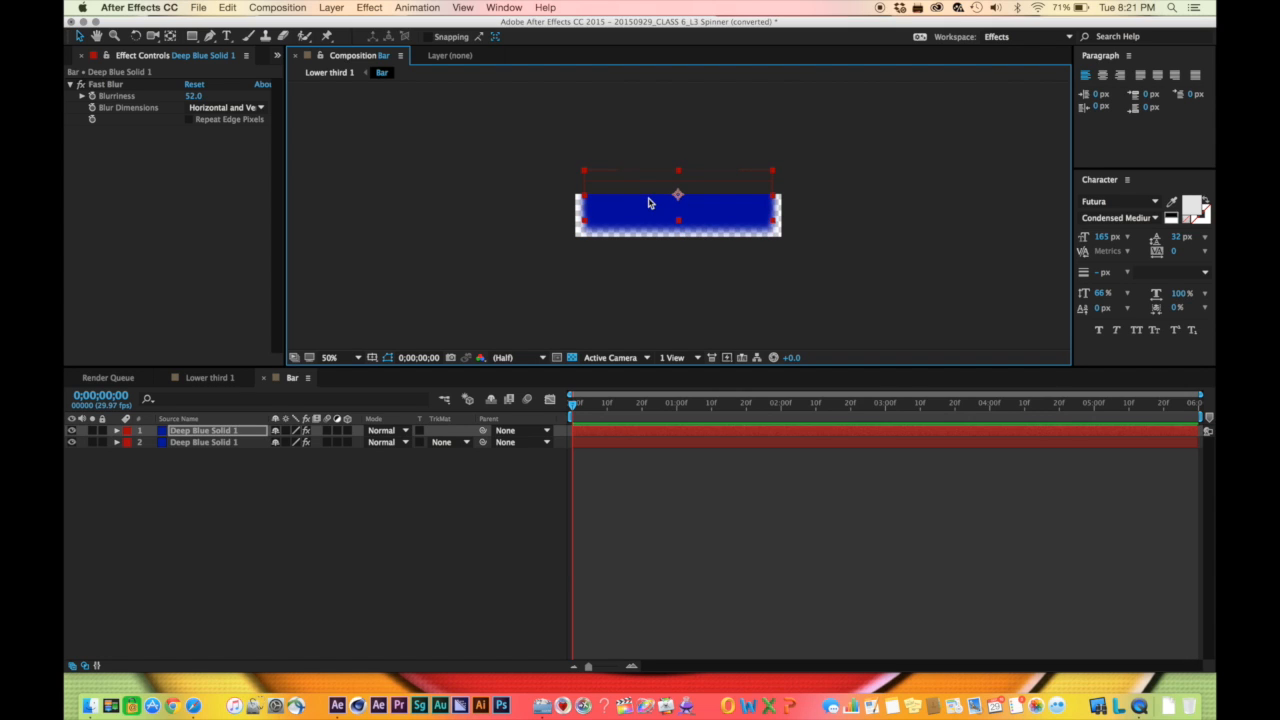
key(super+d)
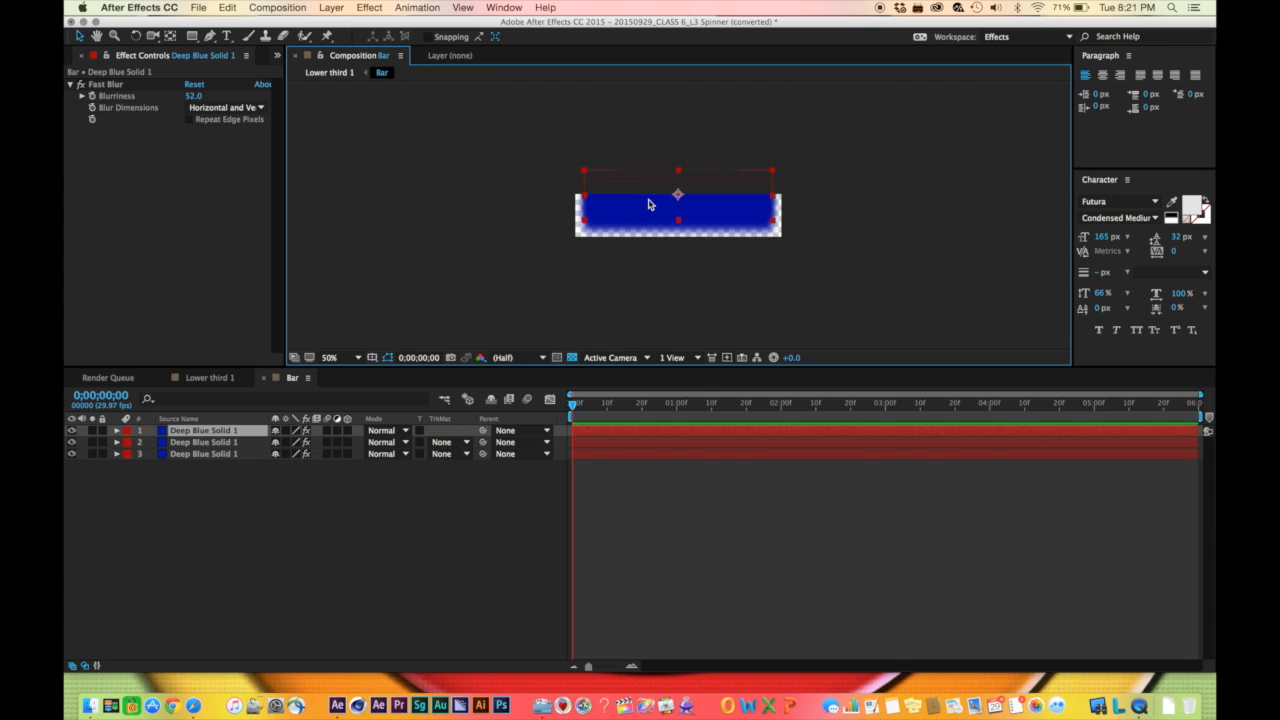
drag(649, 200, 648, 190)
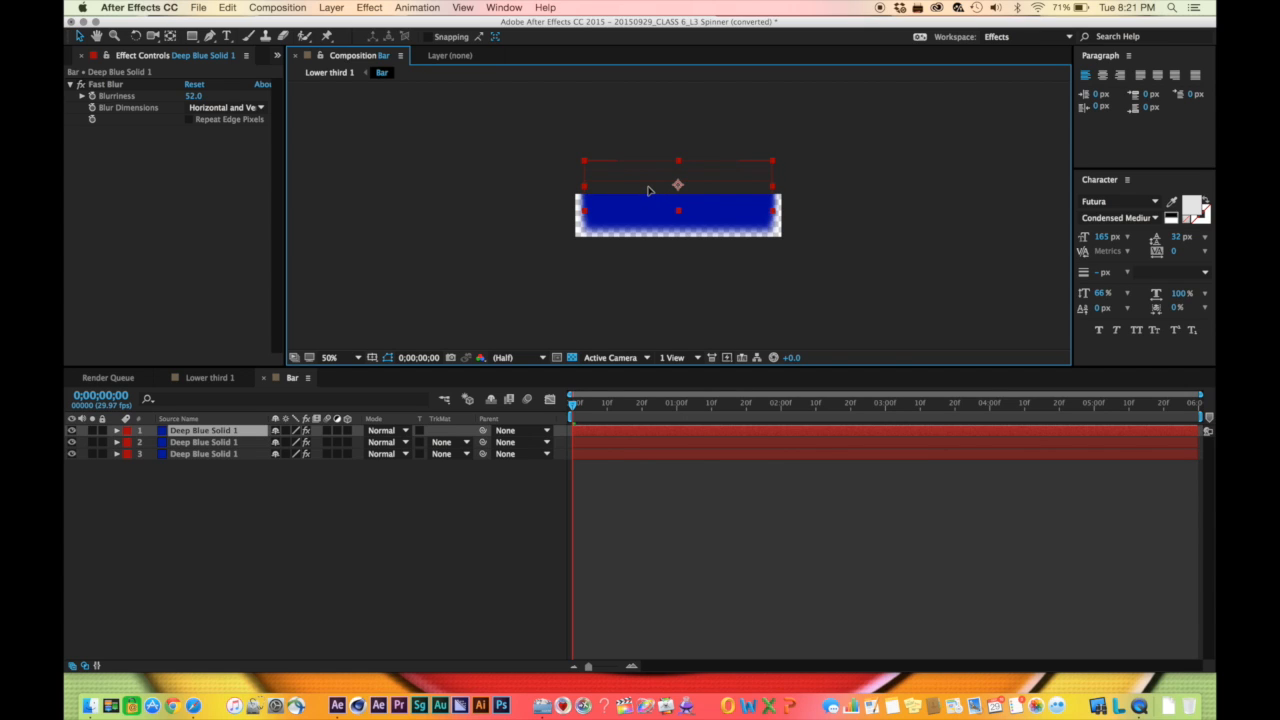
Set the opacity of the second Deep Blue solid layer to 75%
click(183, 432)
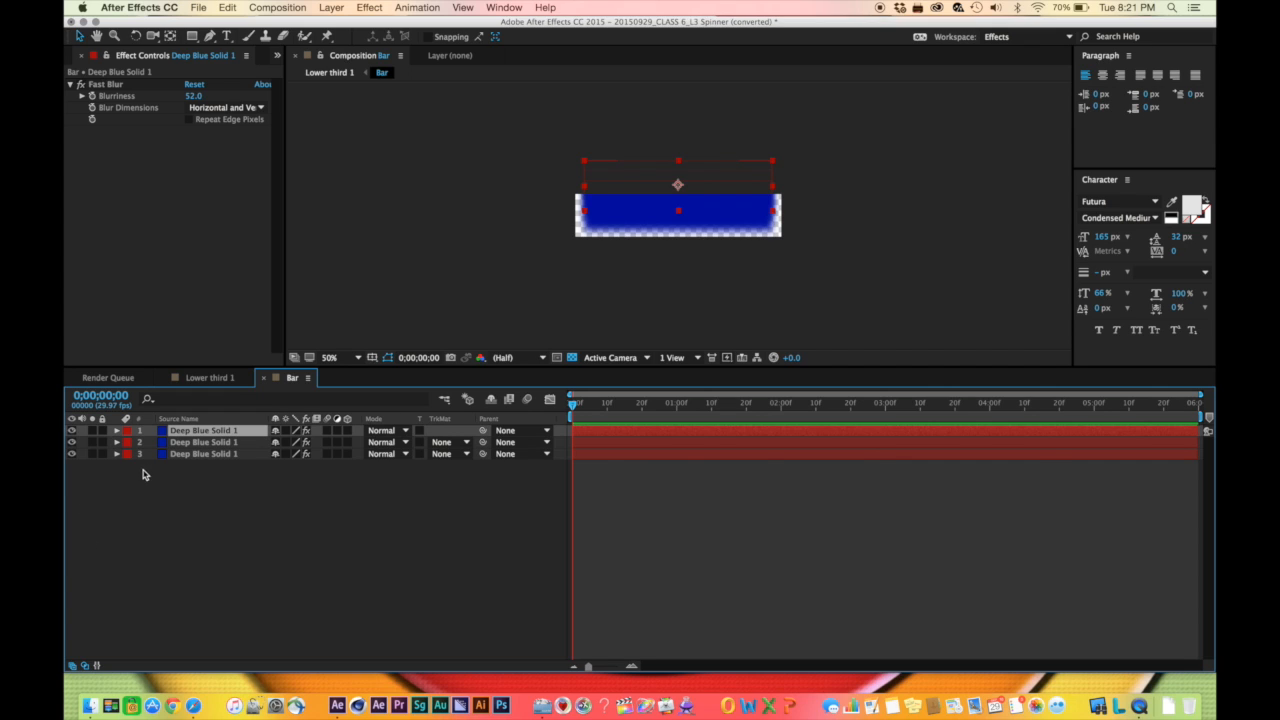
click(181, 446)
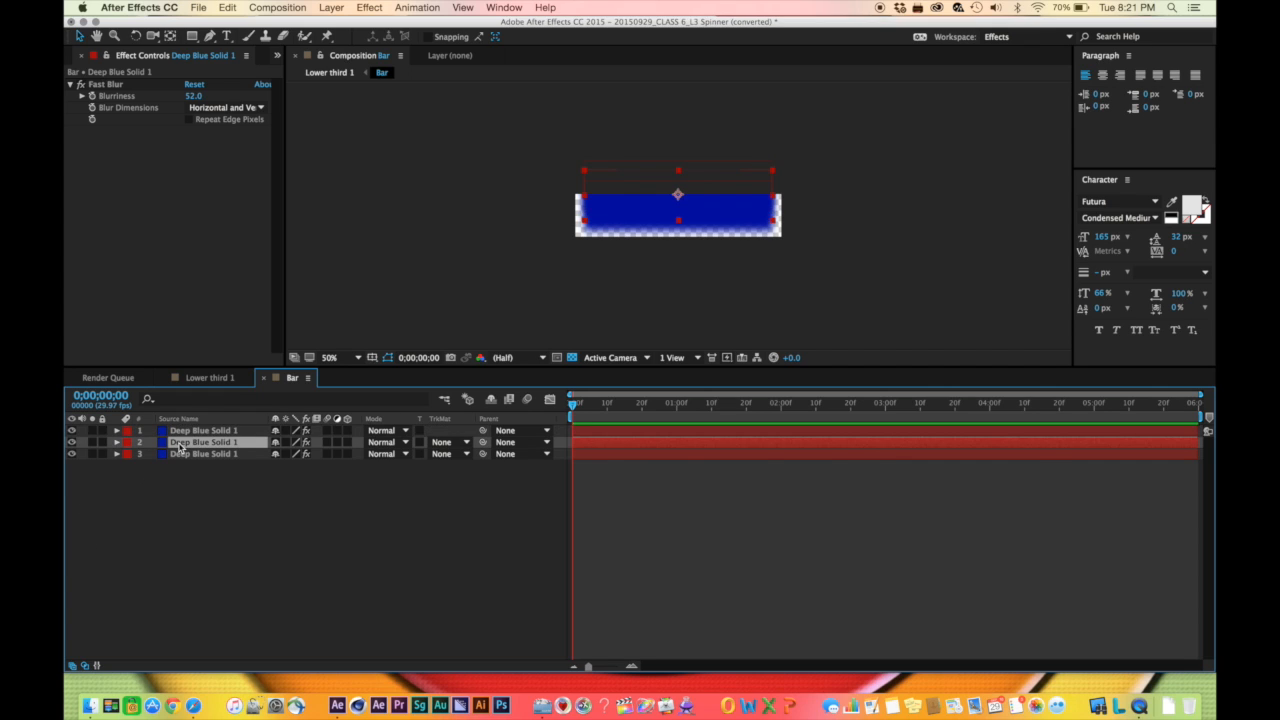
key(t)
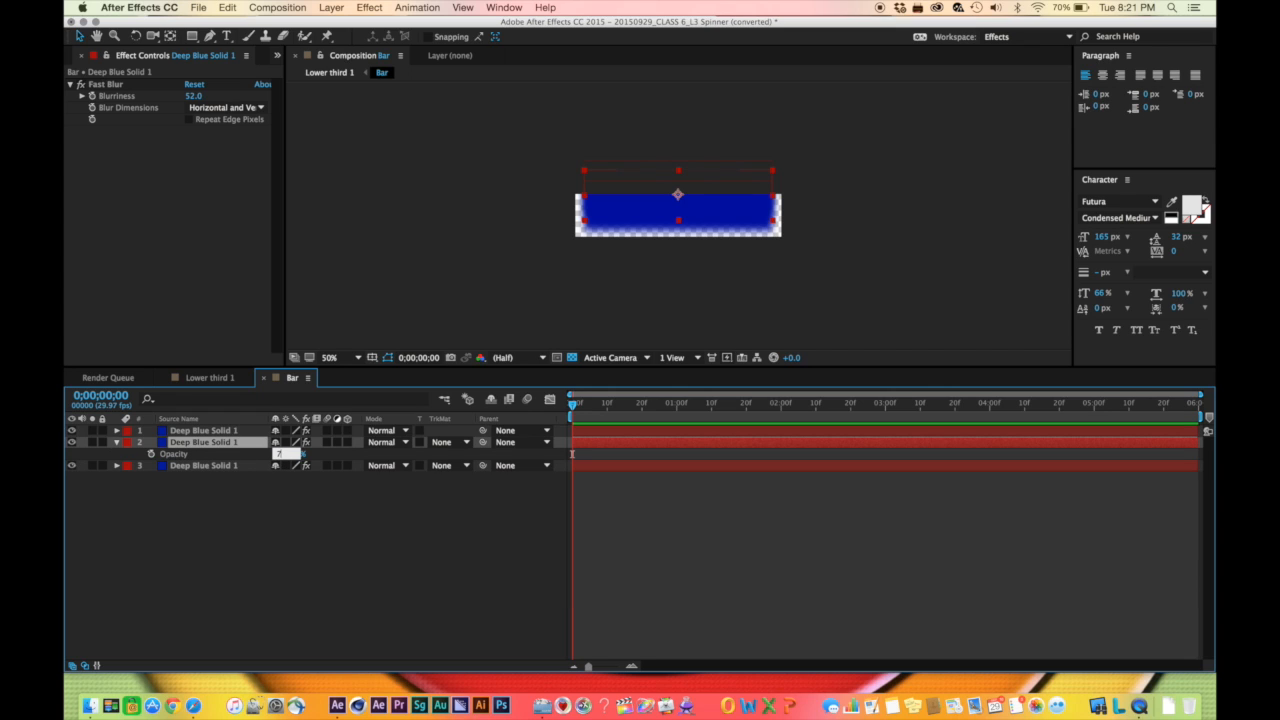
text(75)
key(Return)
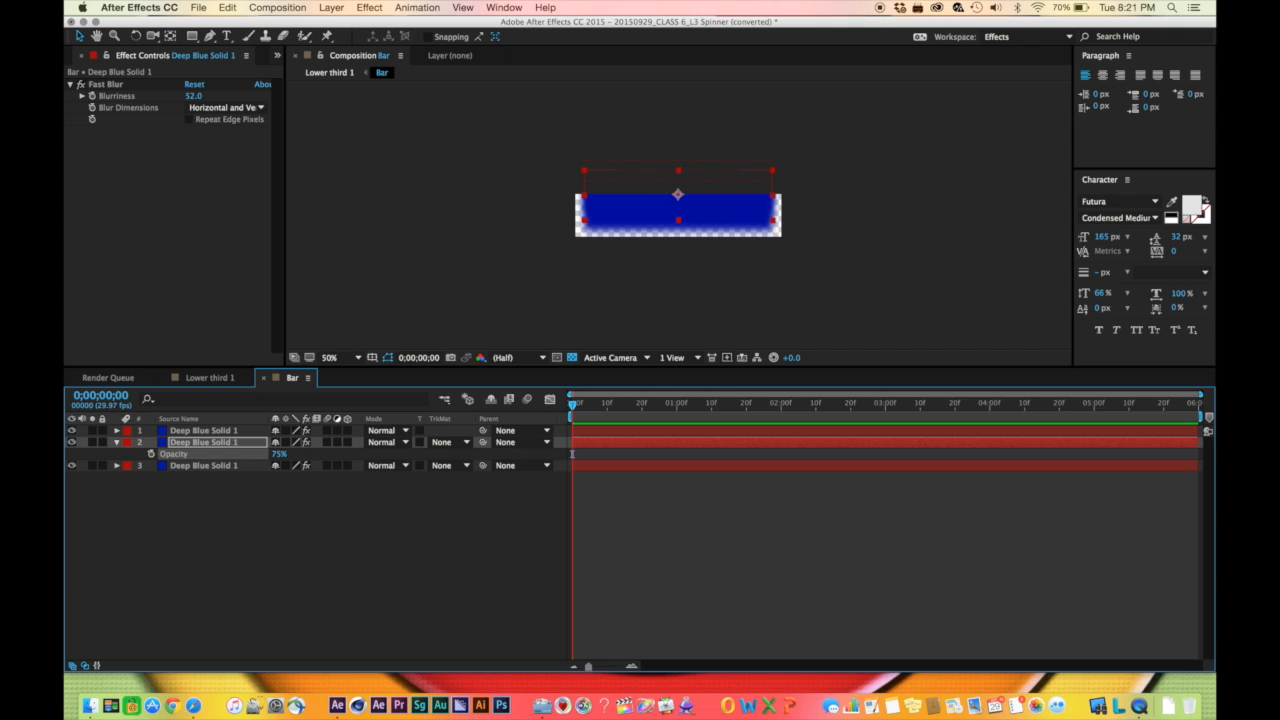
Set the opacity of the third Deep Blue solid layer to 45%
click(201, 466)
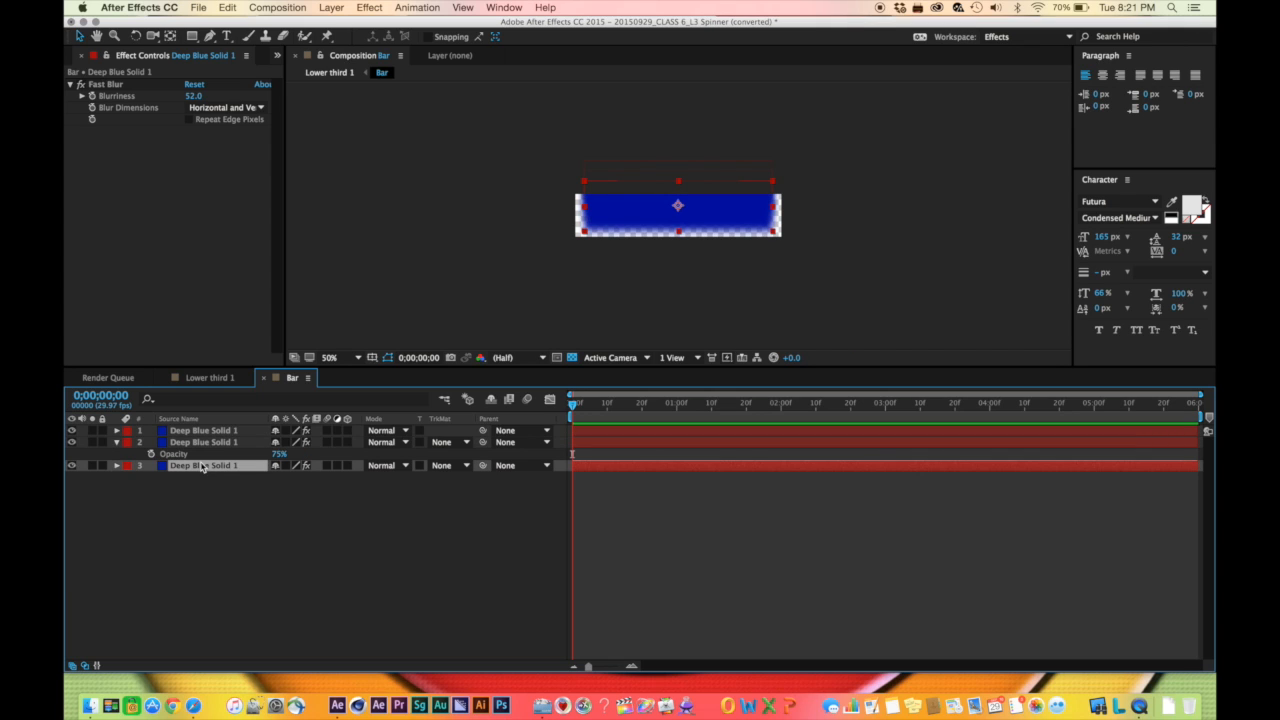
key(t)
click(279, 478)
text(45)
key(Return)
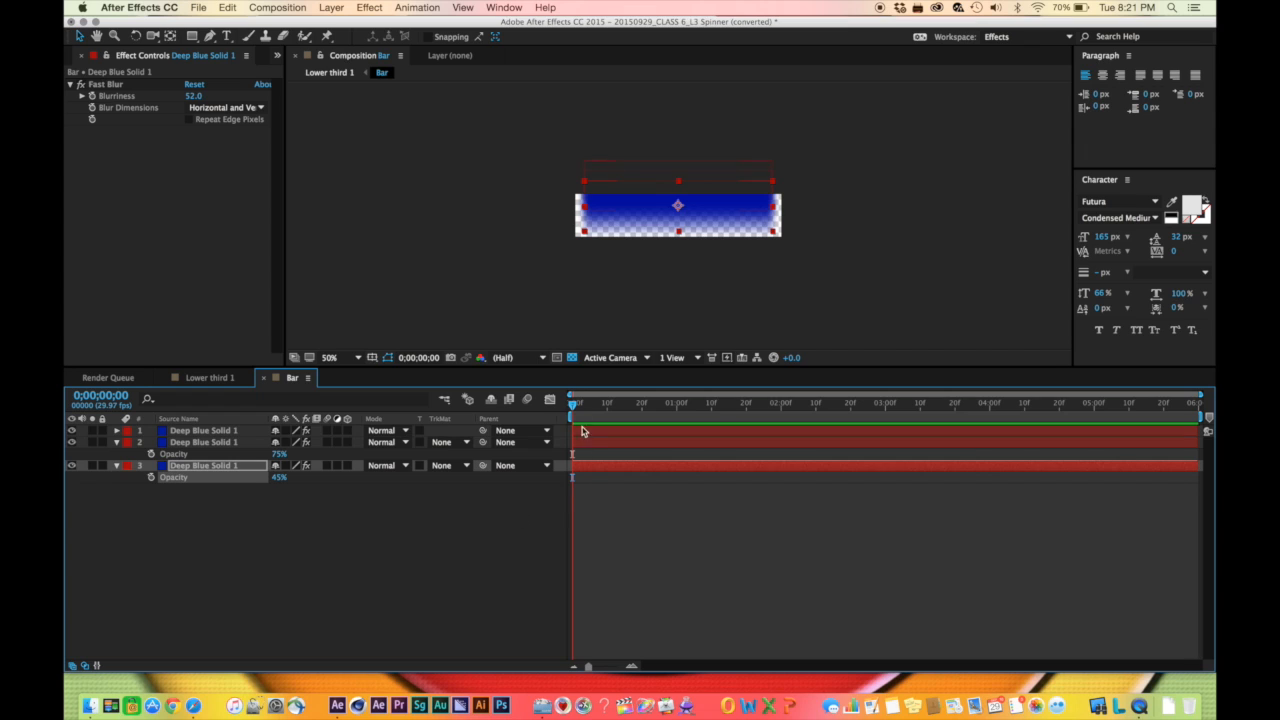
In Lower third 1, move the Bar layer past the frame's left edge and slightly down, and turn off the transparency grid
drag(572, 405, 540, 432)
click(205, 378)
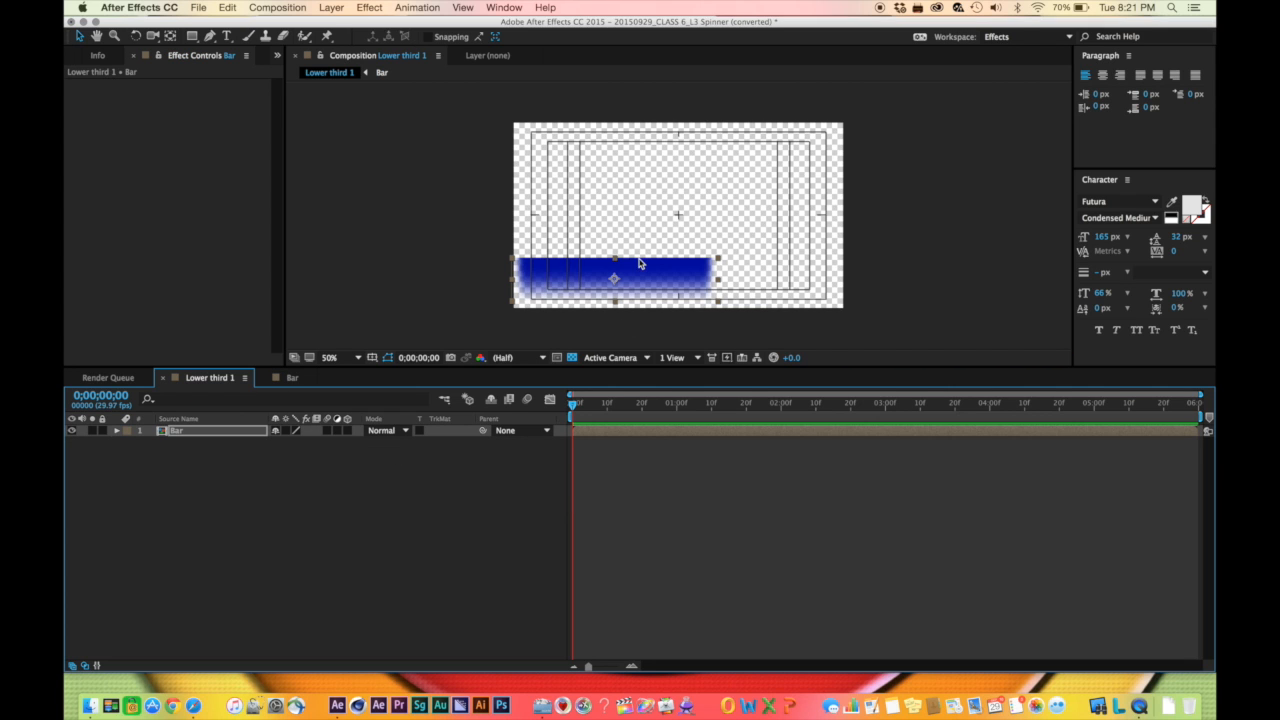
drag(639, 272, 624, 275)
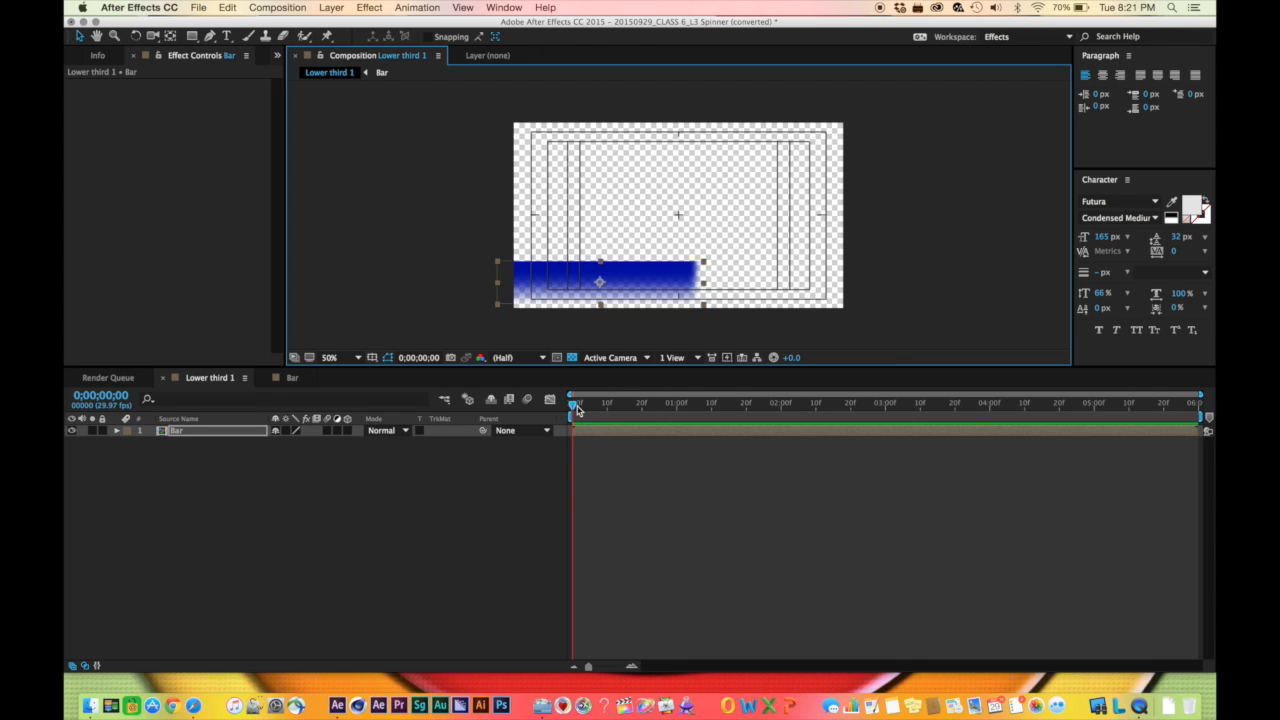
click(571, 358)
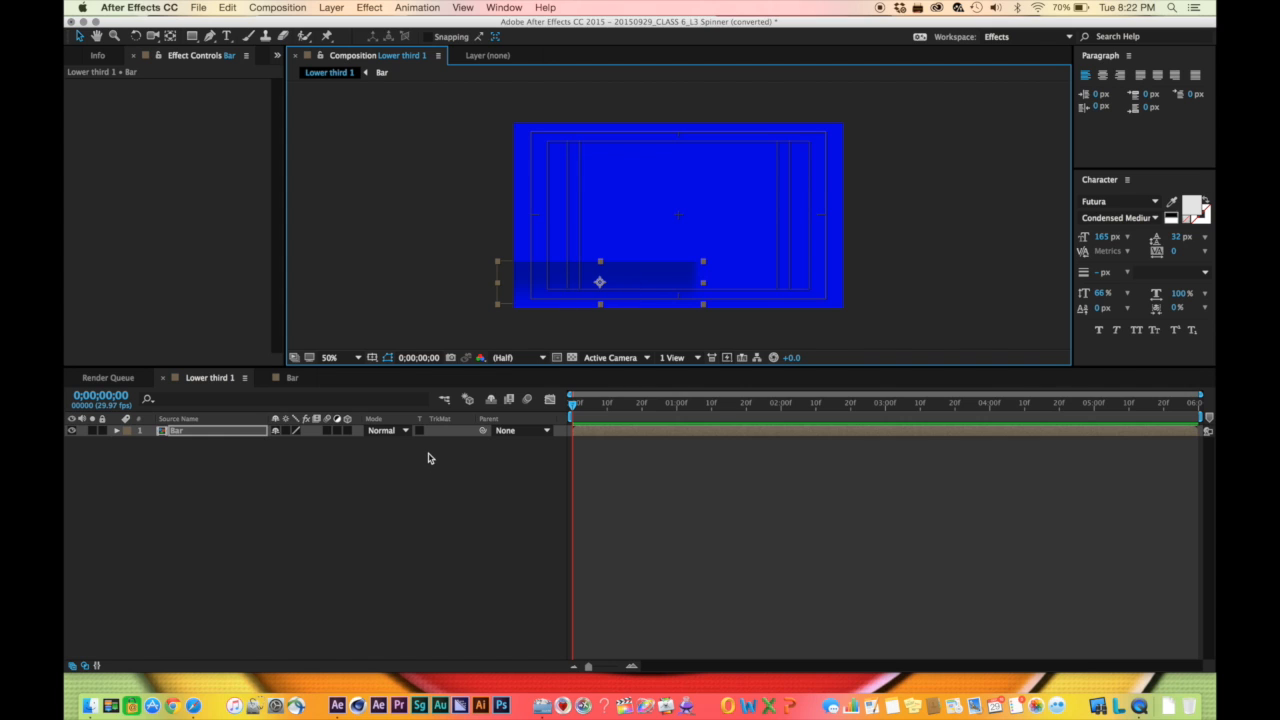
Set the background color of the Lower third 1 composition to black (#000000)
key(super+k)
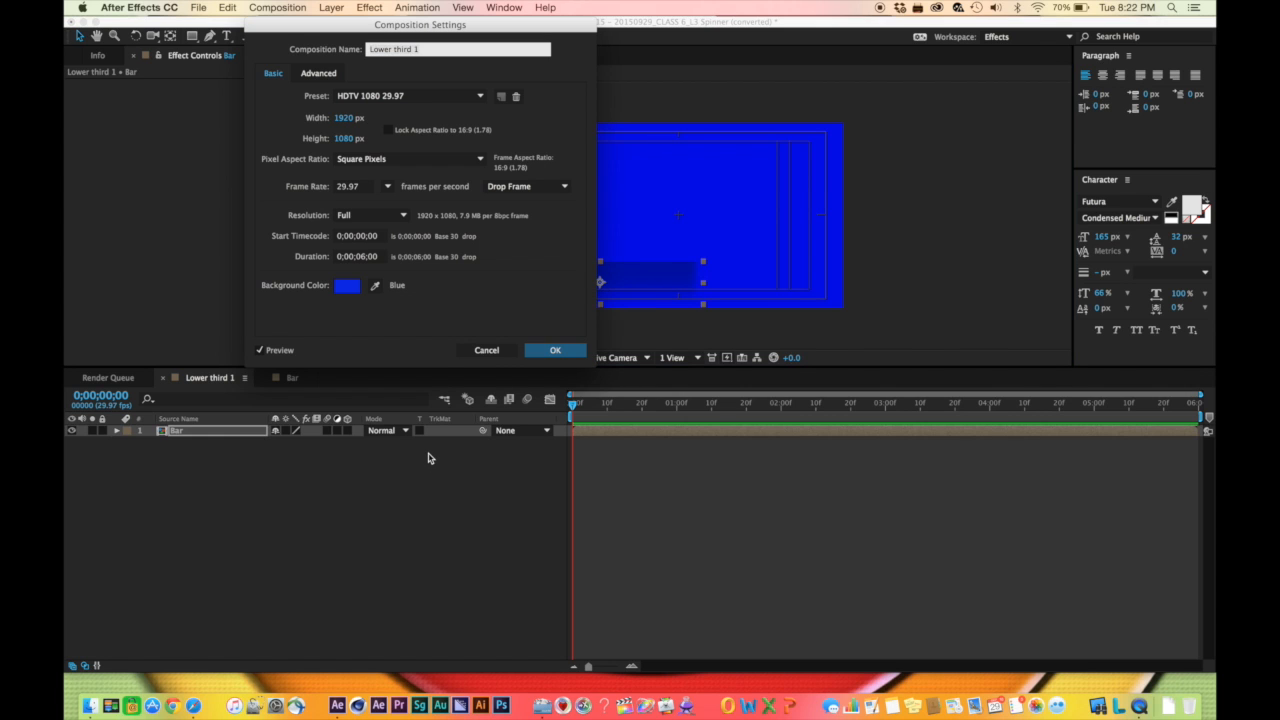
click(345, 287)
drag(376, 492, 298, 622)
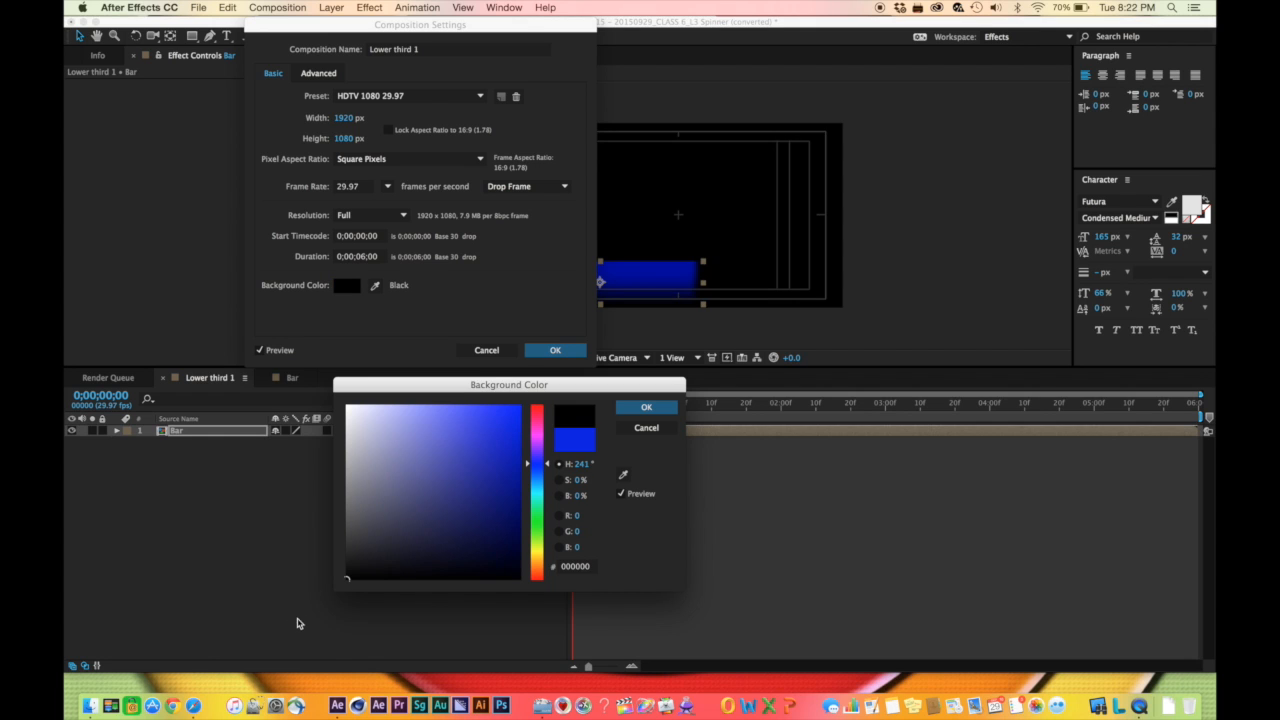
click(647, 407)
click(553, 350)
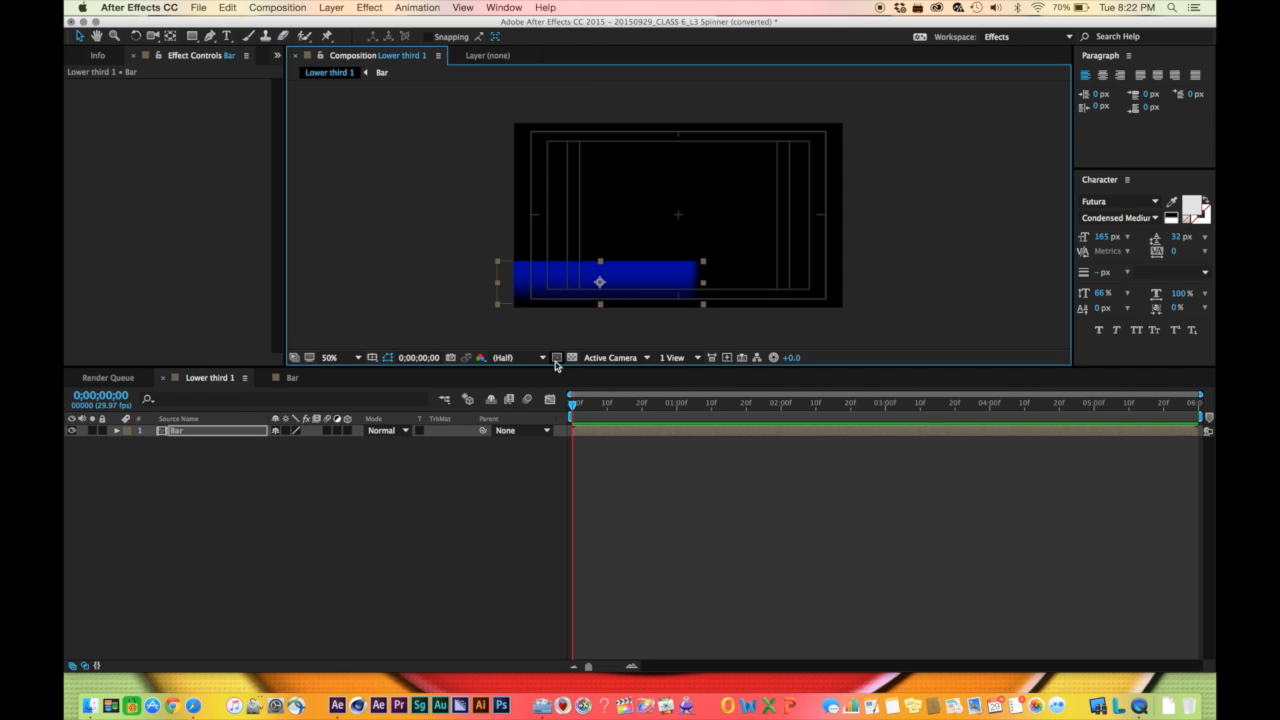
click(488, 527)
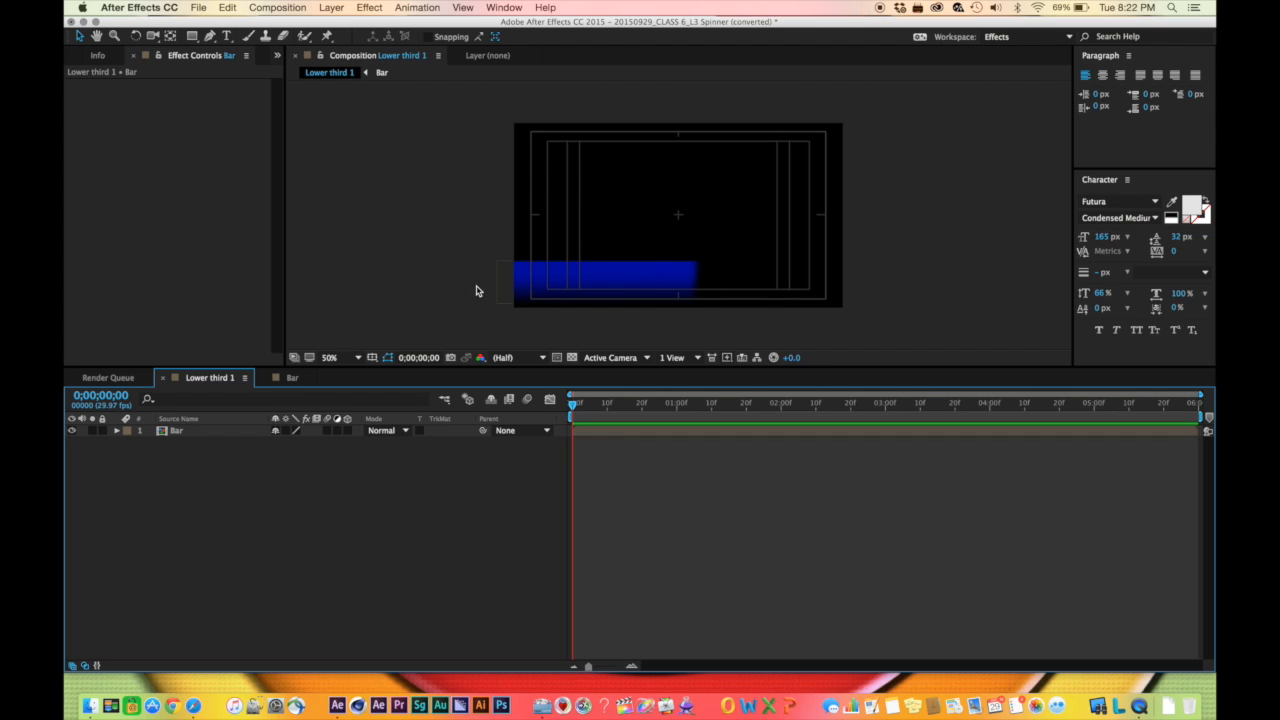
Try to offset the upper two solid layers in Bar slightly to the left, with the top one furthest left
click(292, 378)
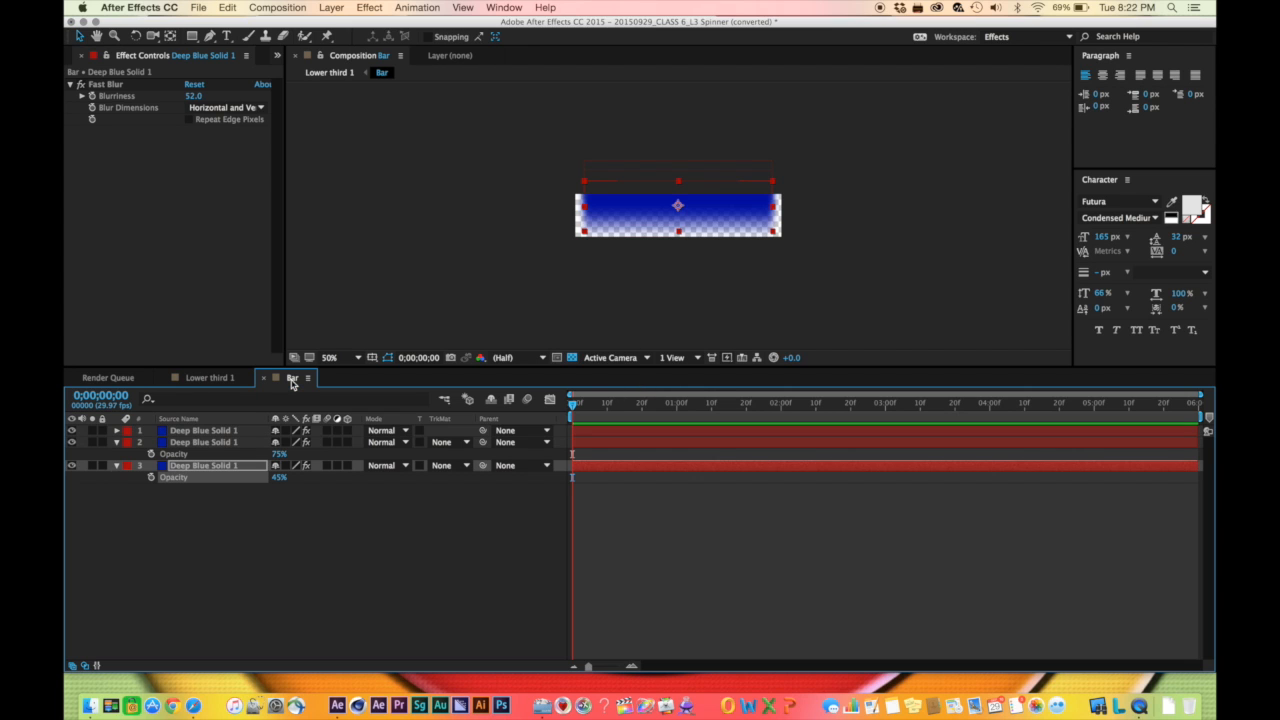
click(217, 445)
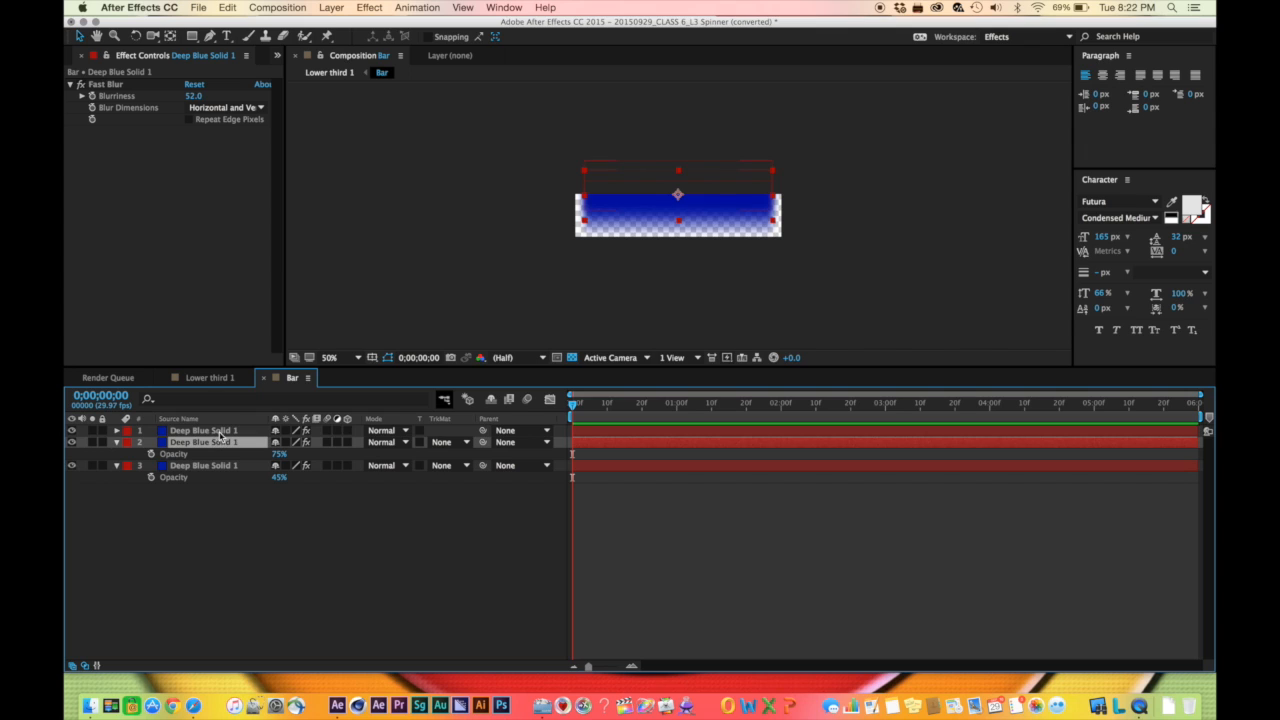
shift+click(219, 432)
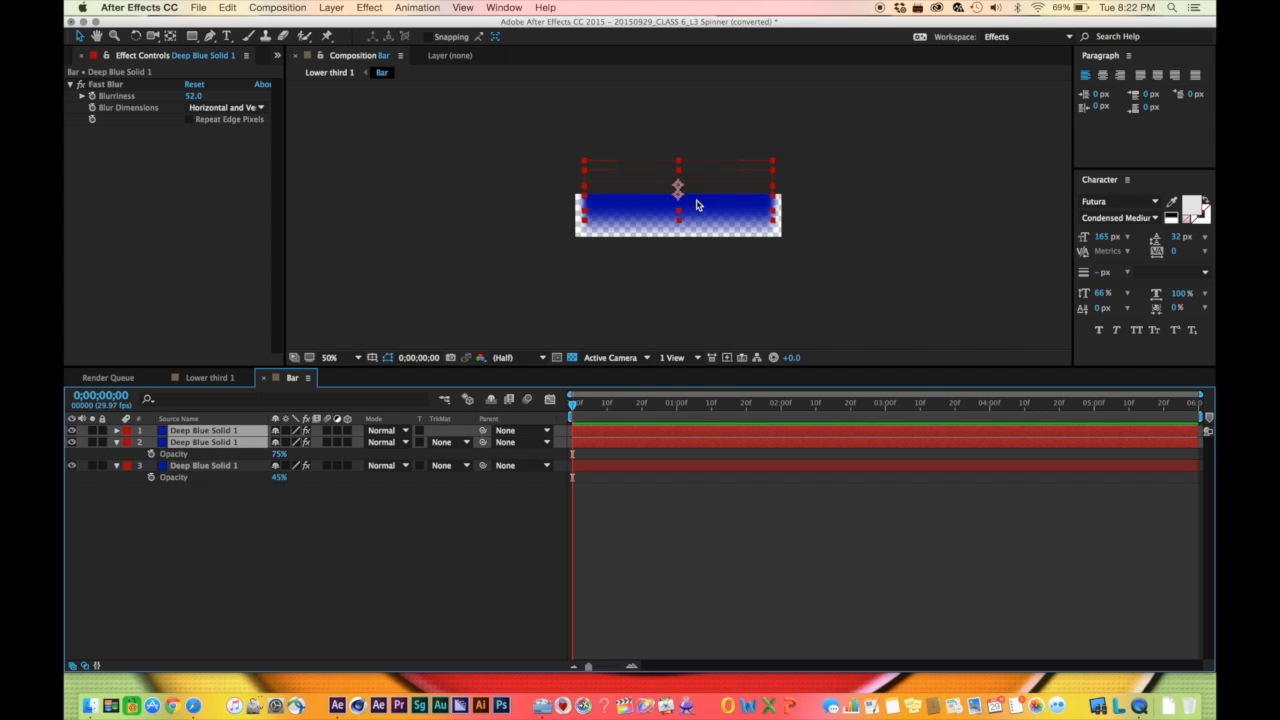
drag(719, 189, 714, 191)
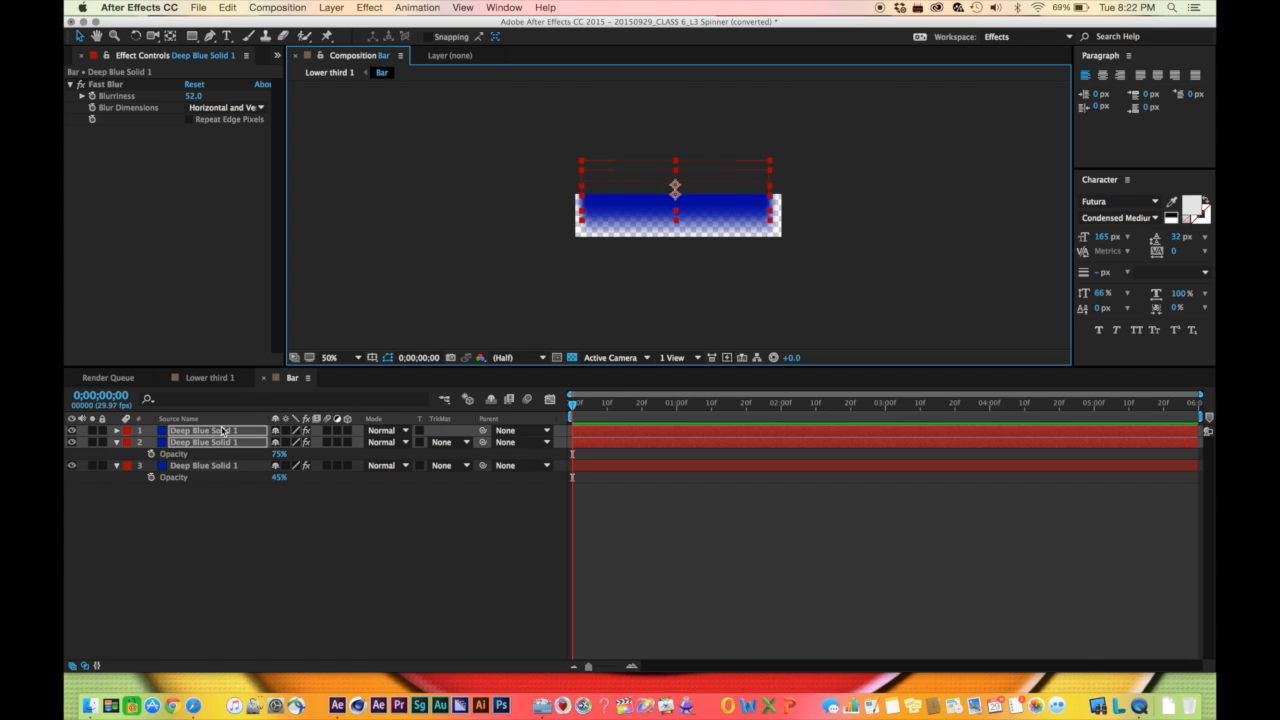
super+click(222, 430)
click(239, 442)
click(237, 431)
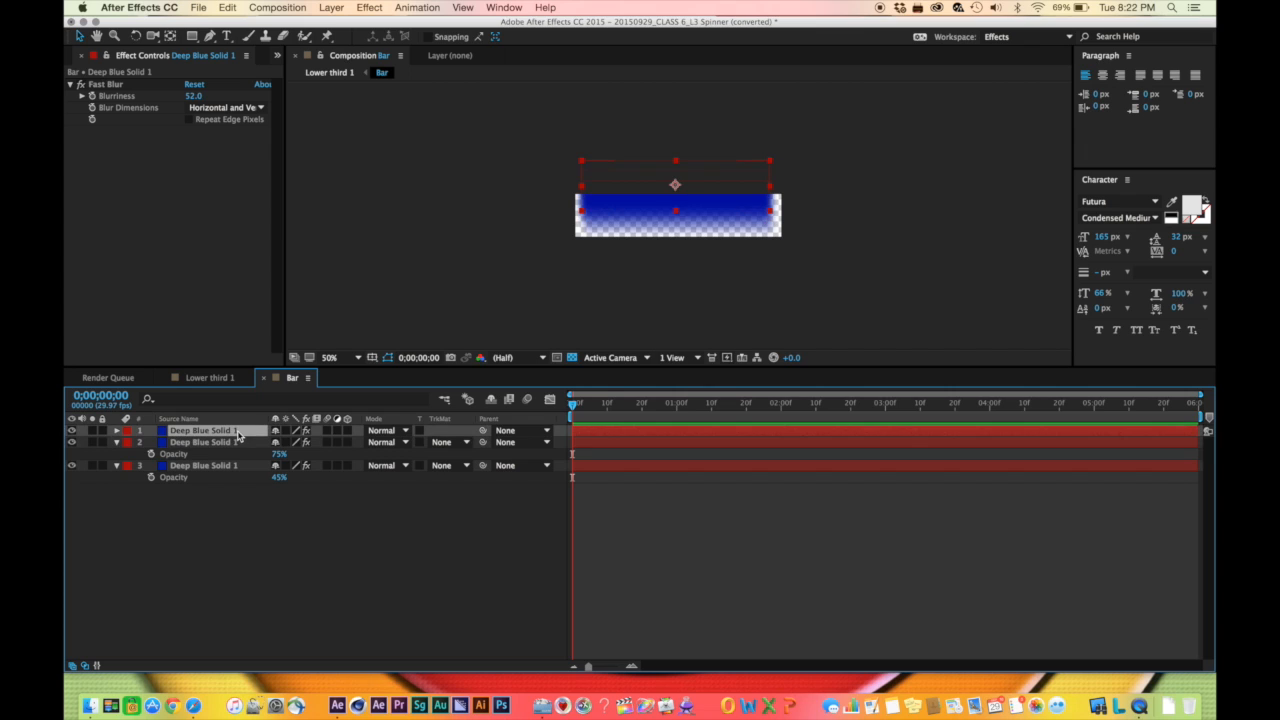
drag(724, 178, 719, 178)
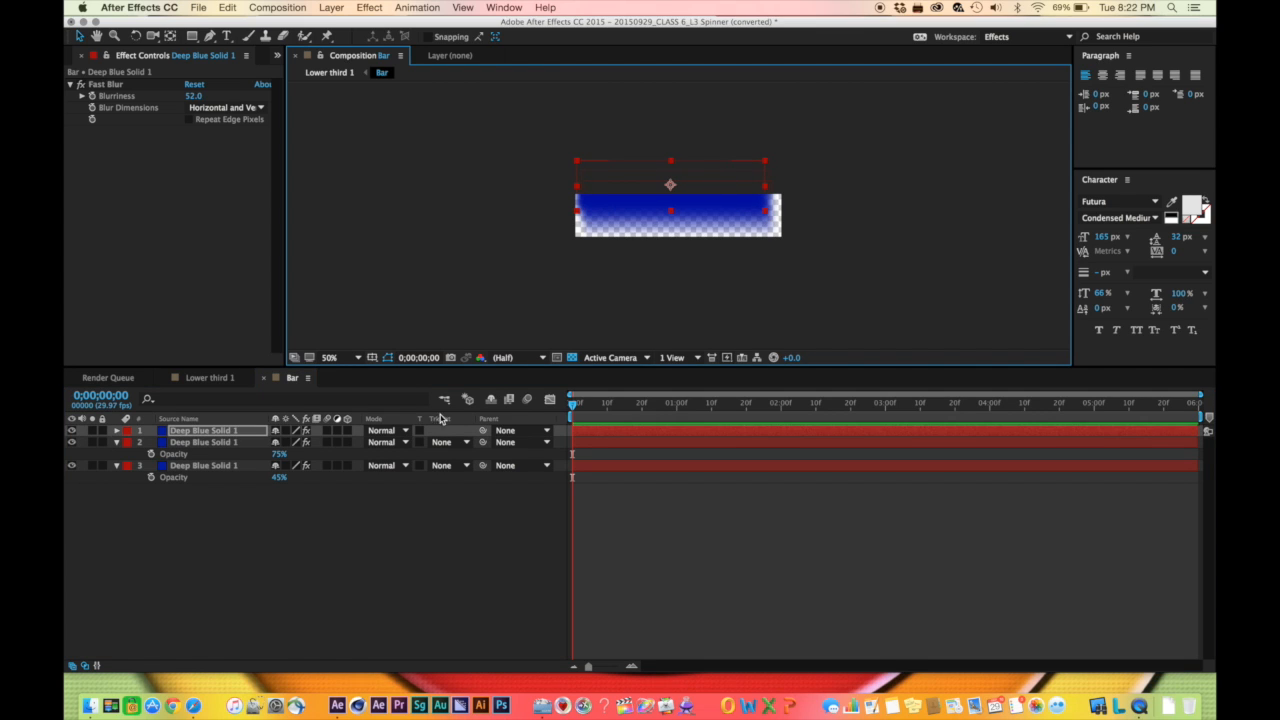
click(210, 378)
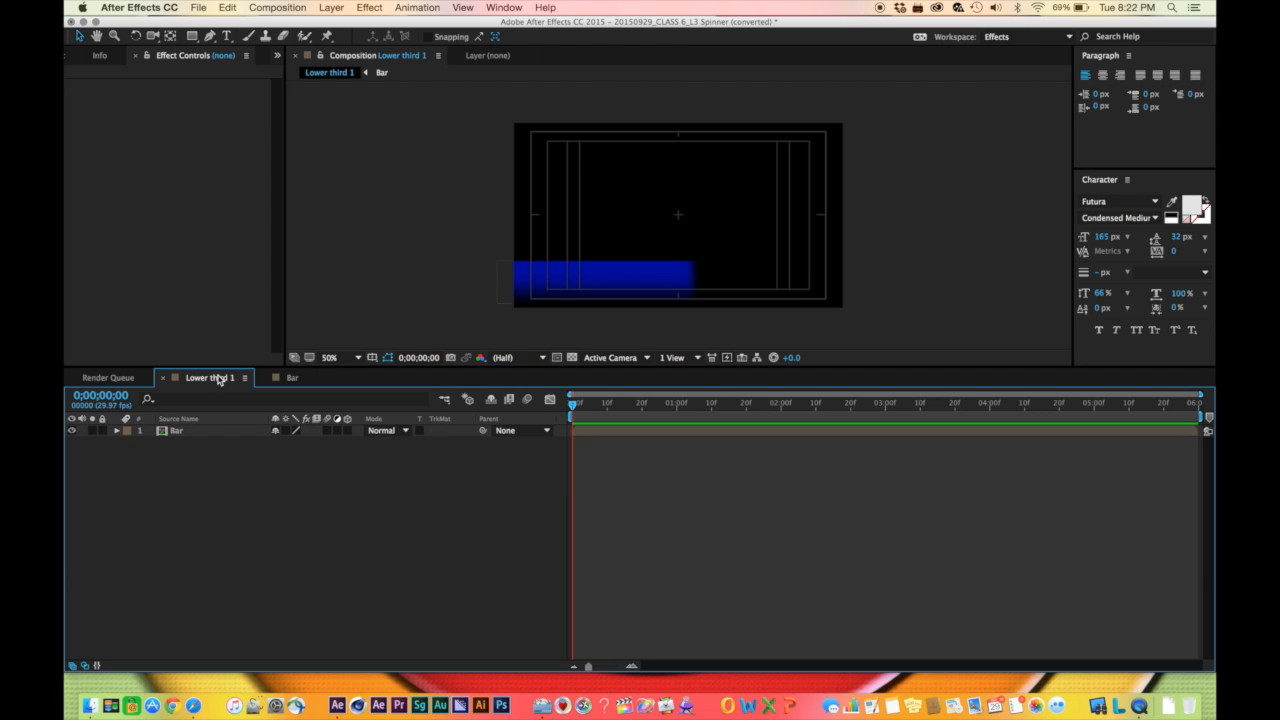
click(271, 505)
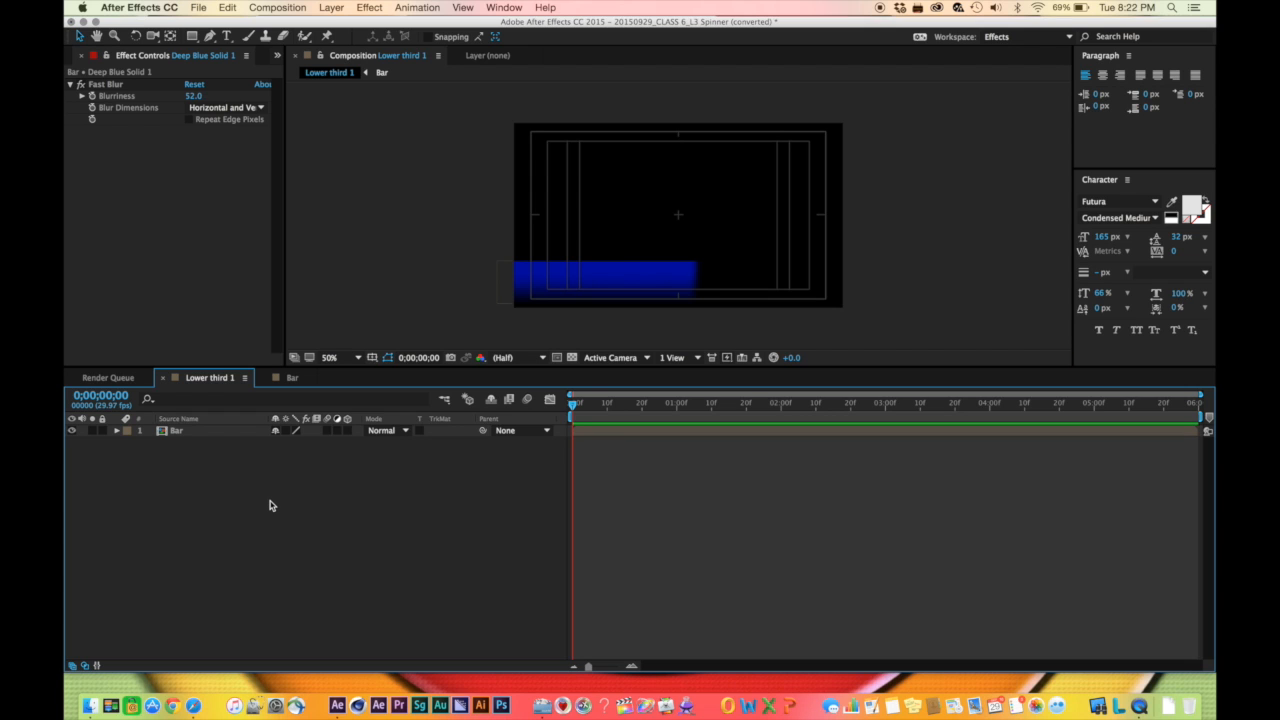
In Bar, shift the second and third solid layers left, taking the third further to an X position of about 540
click(283, 378)
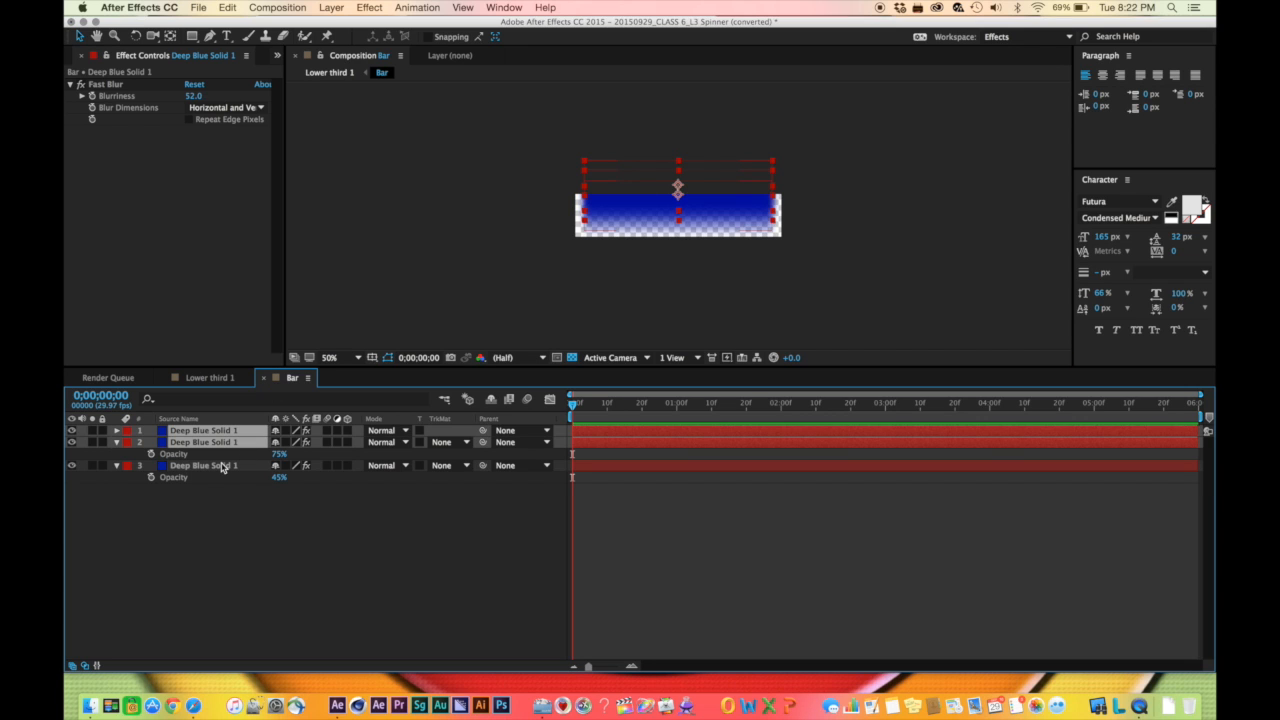
click(222, 466)
click(226, 445)
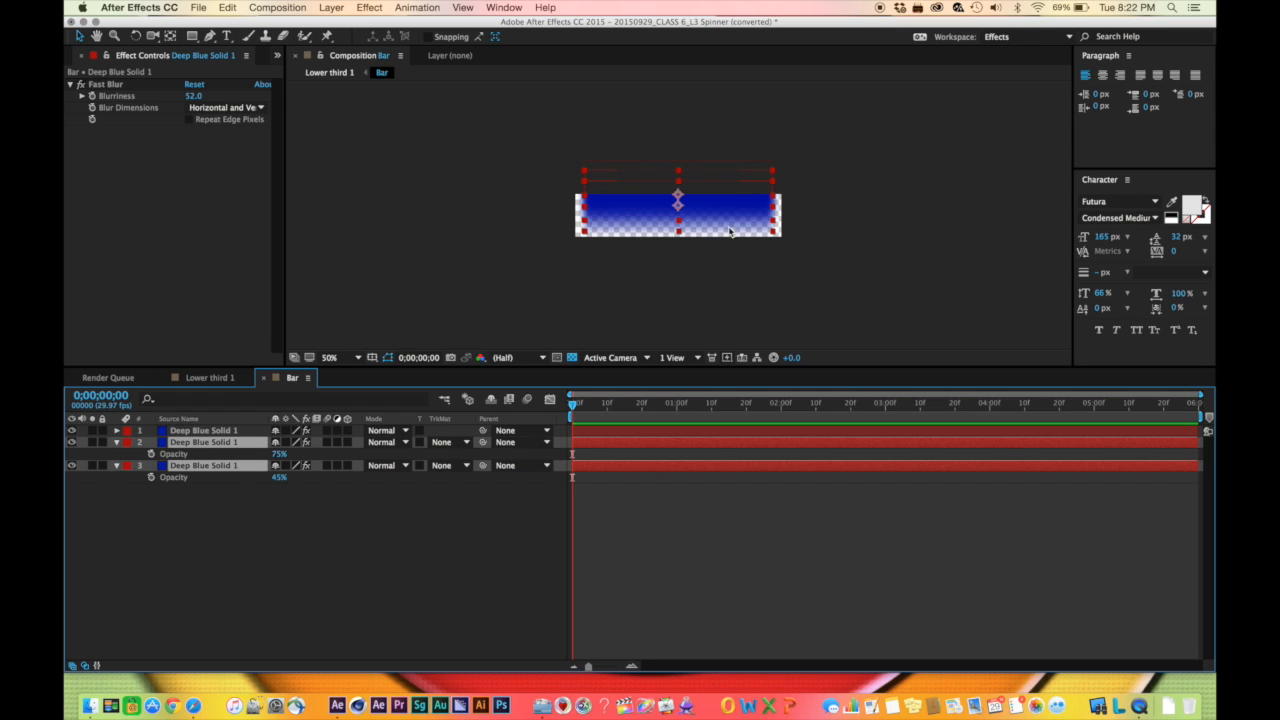
drag(732, 205, 707, 211)
drag(714, 210, 728, 209)
key(super+z)
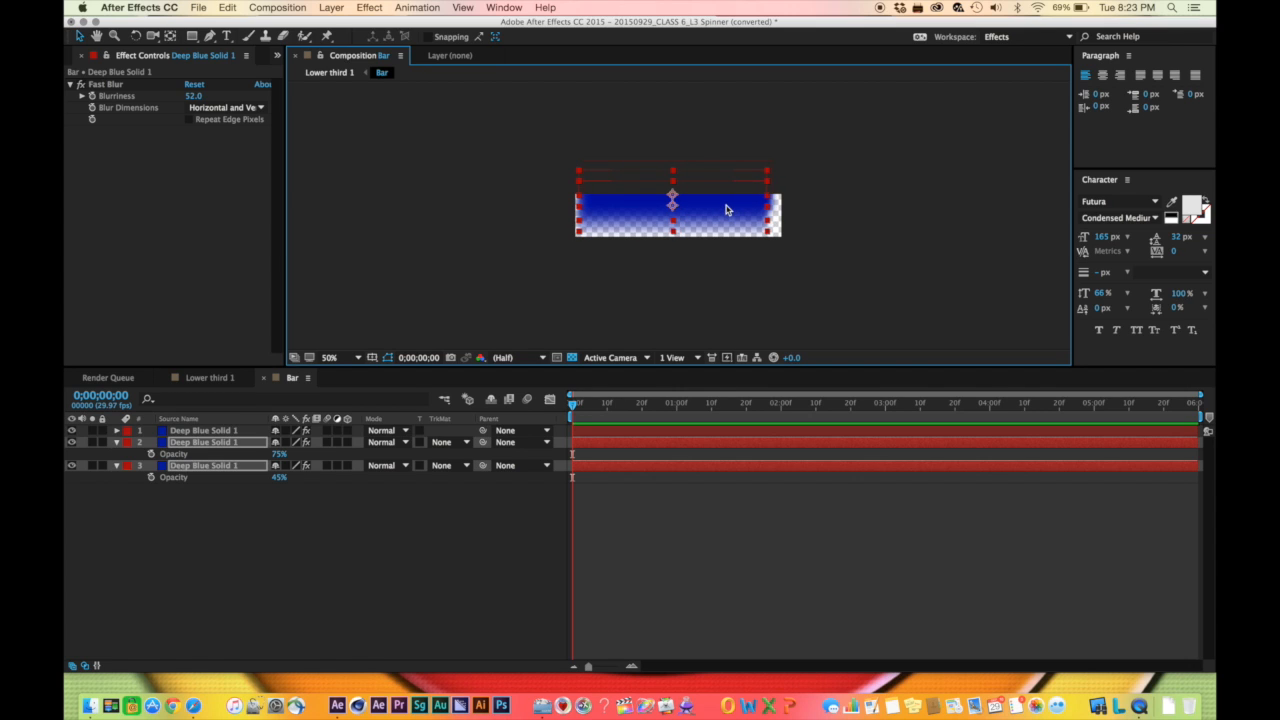
super+click(222, 444)
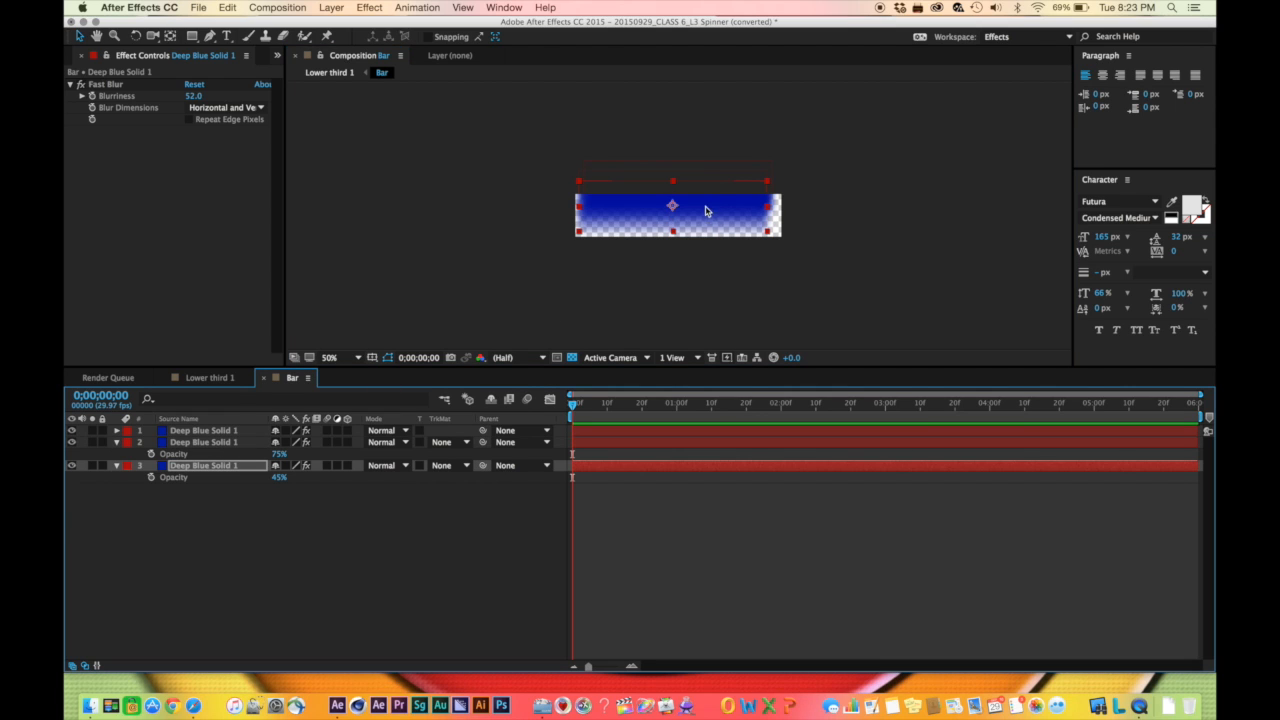
drag(719, 213, 714, 214)
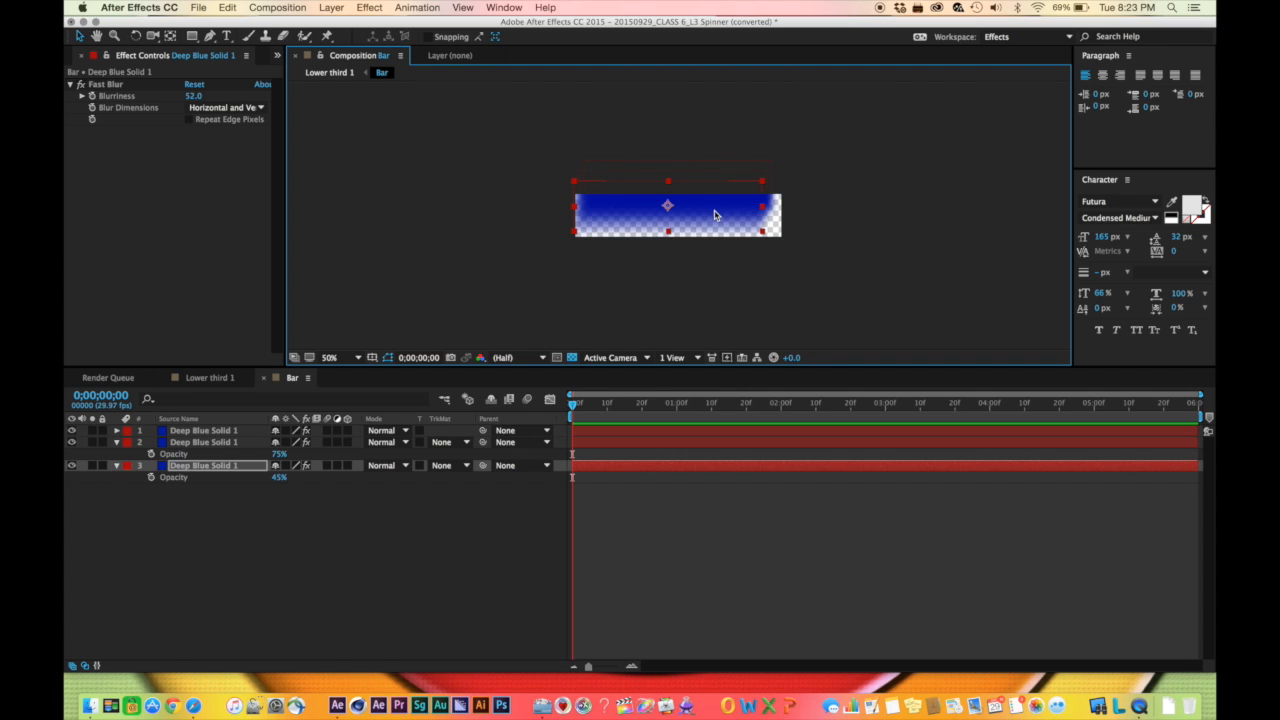
Check the slanted bar end in Lower third 1, and nudge Bar's second solid layer slightly right to an X position of 576
click(218, 378)
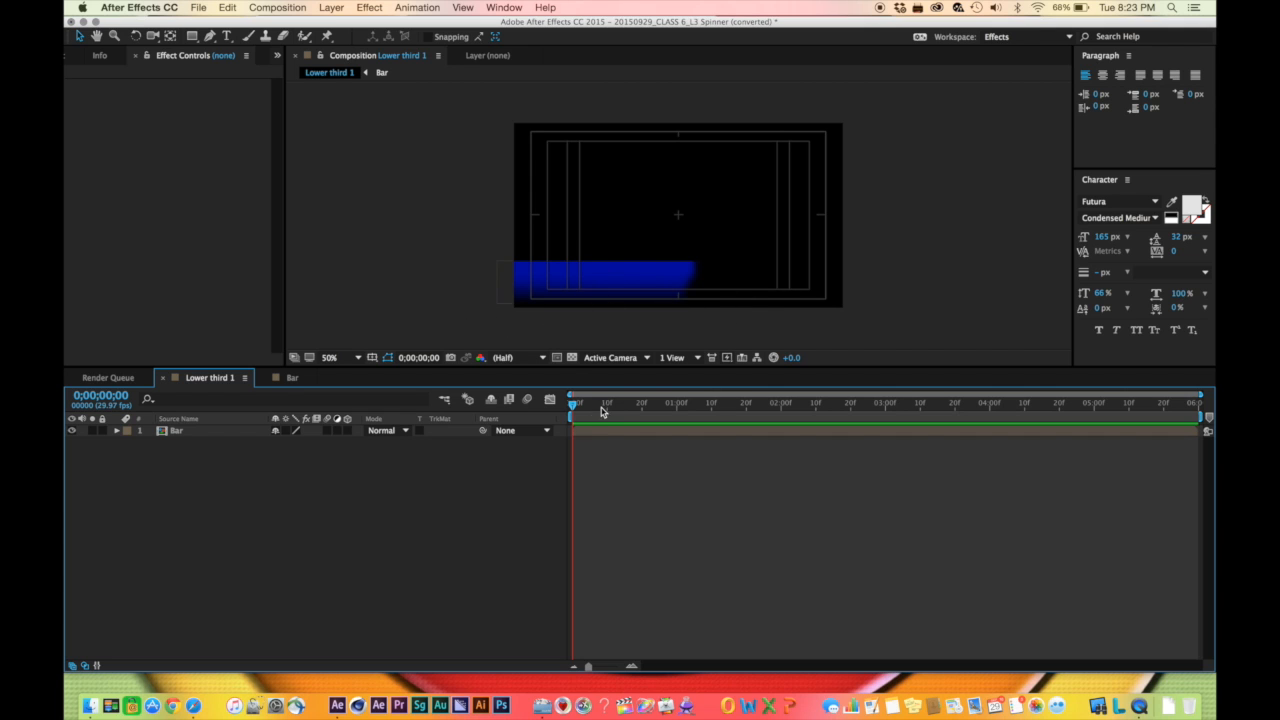
double_click(668, 289)
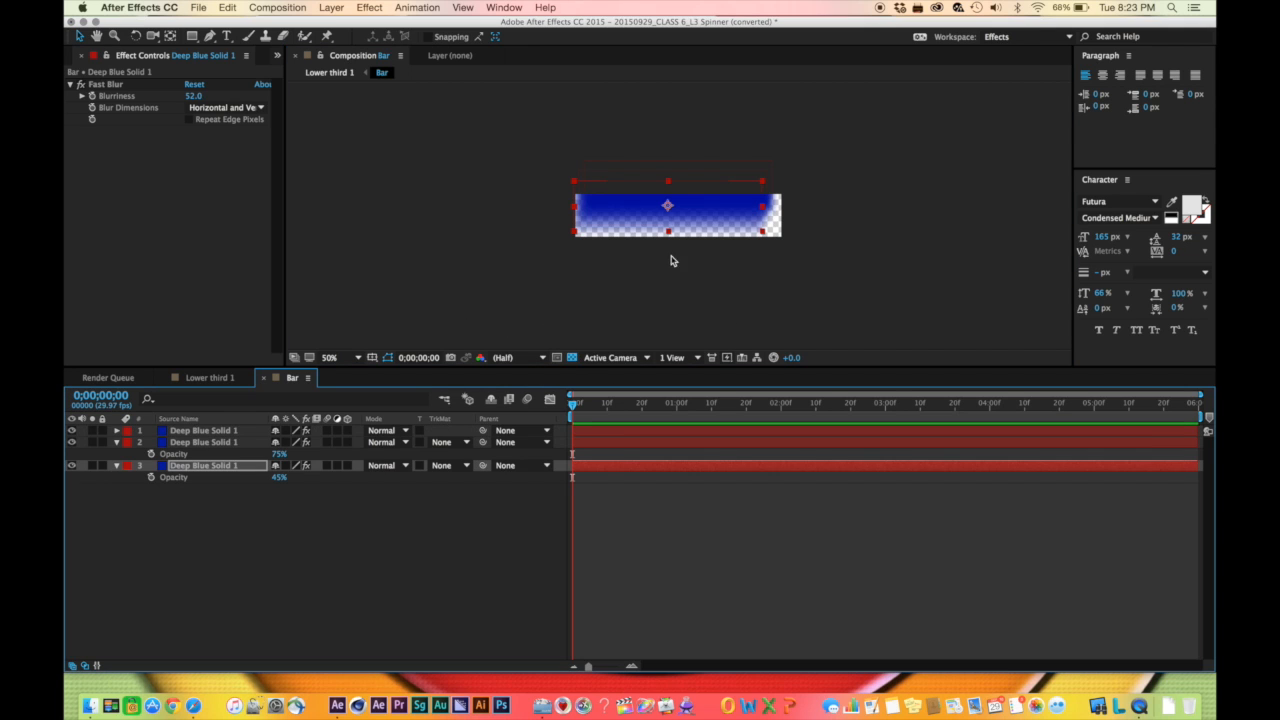
click(201, 441)
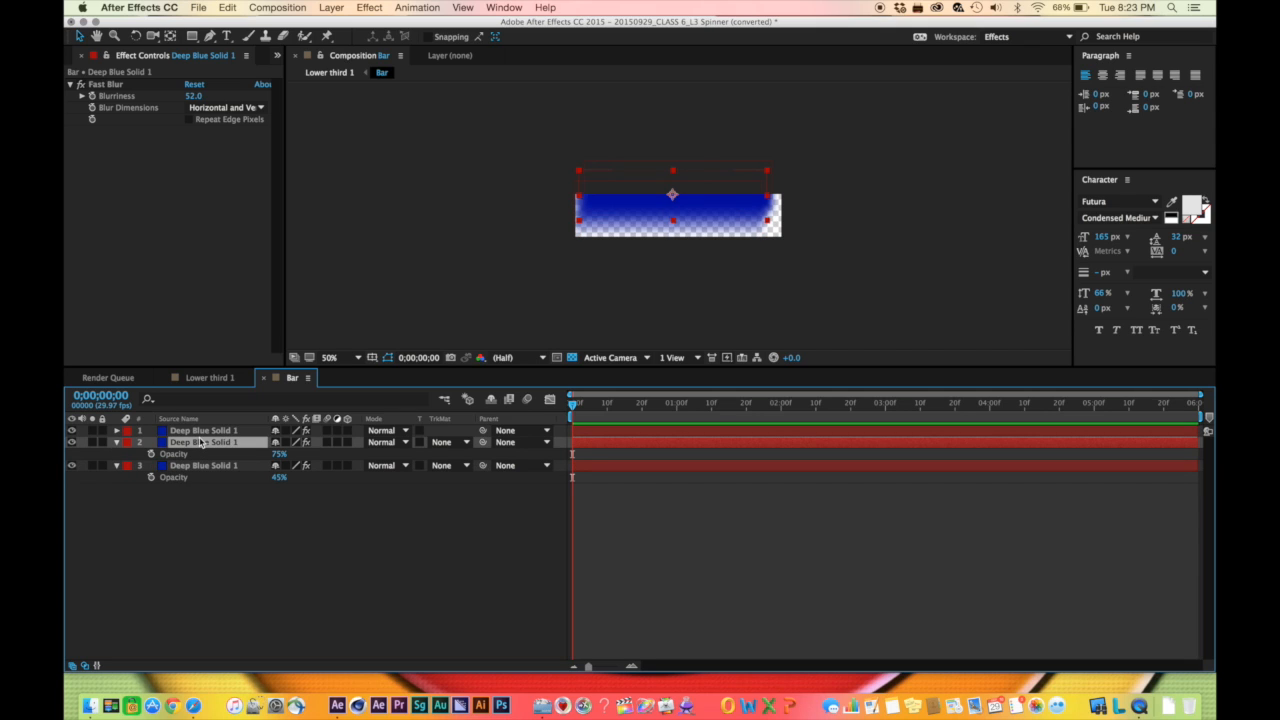
key(Return)
click(205, 378)
click(231, 535)
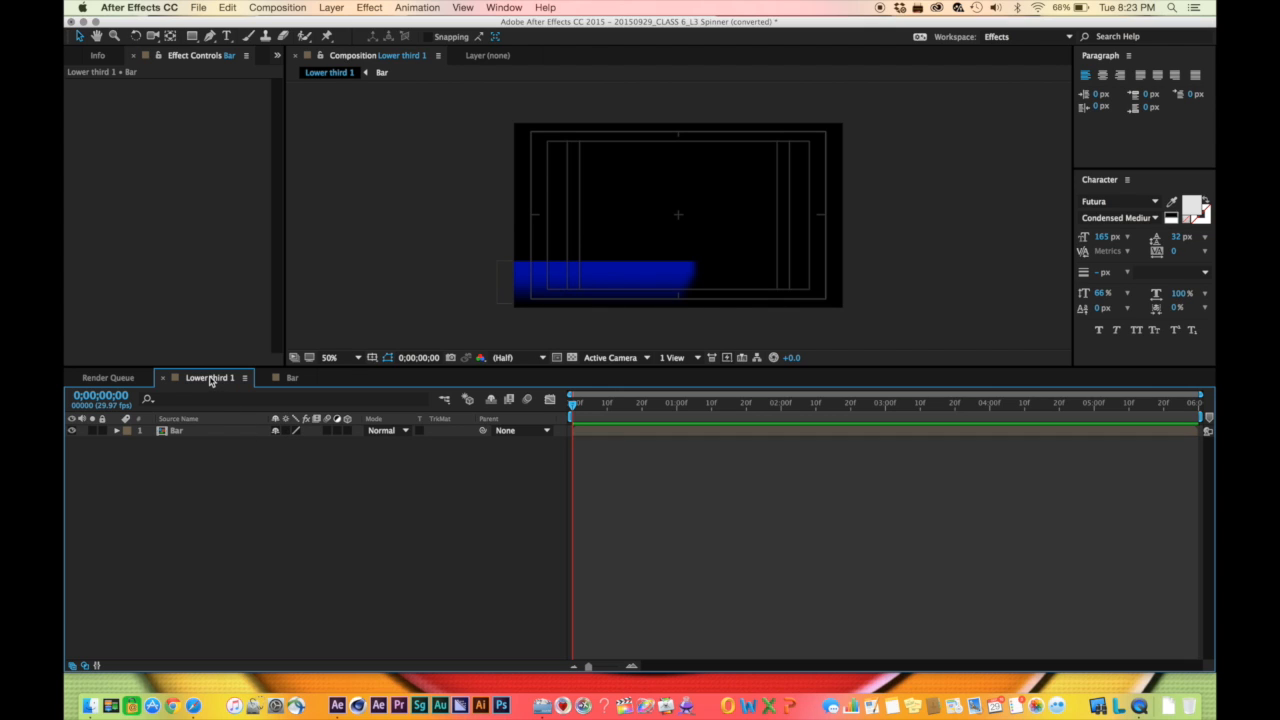
In Bar, move the current time to 0;00;00;10 and select all three Deep Blue solid layers
click(292, 378)
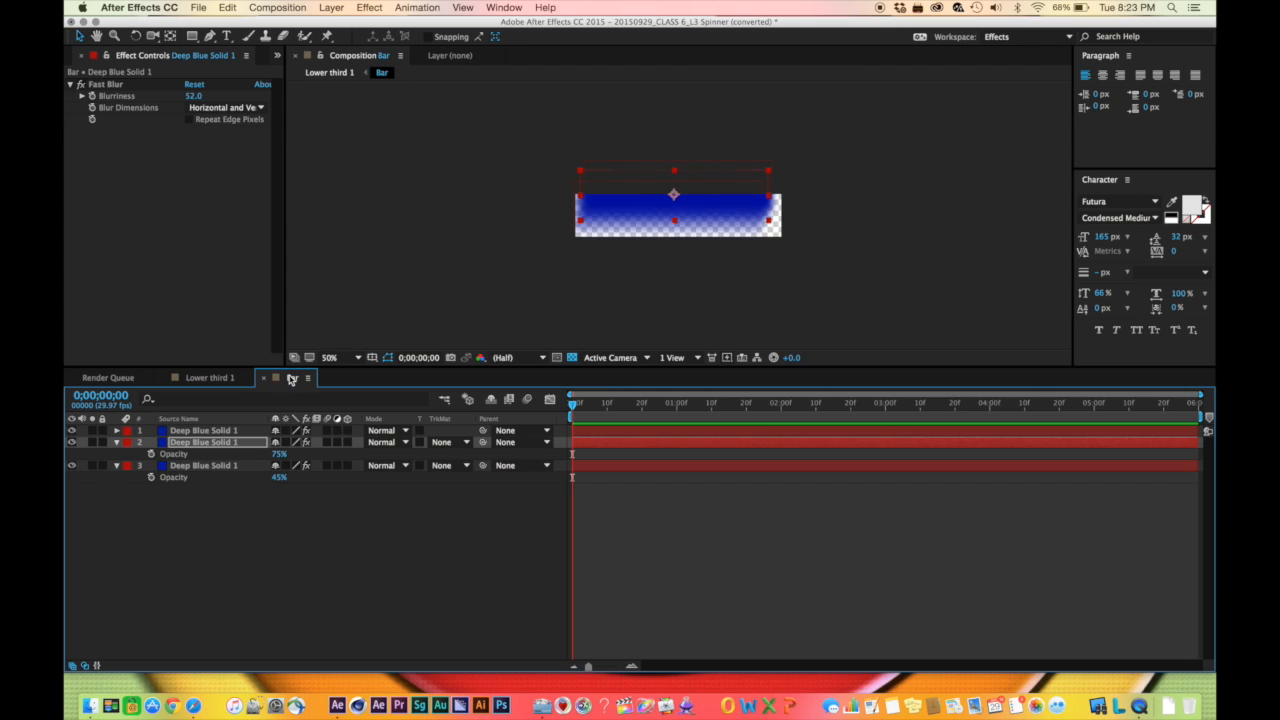
mouse_move(573, 403)
mouse_down()
mouse_move(634, 403)
mouse_move(565, 403)
mouse_up()
key(Page_Down)
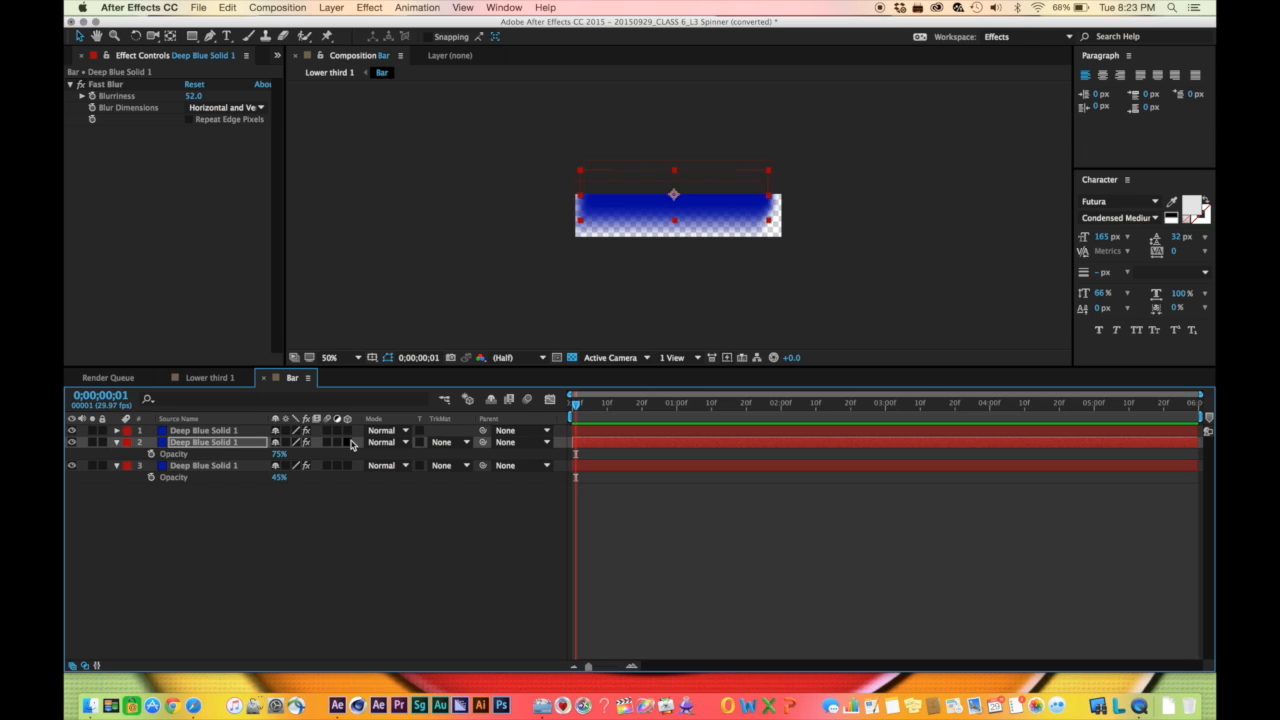
key(Page_Up)
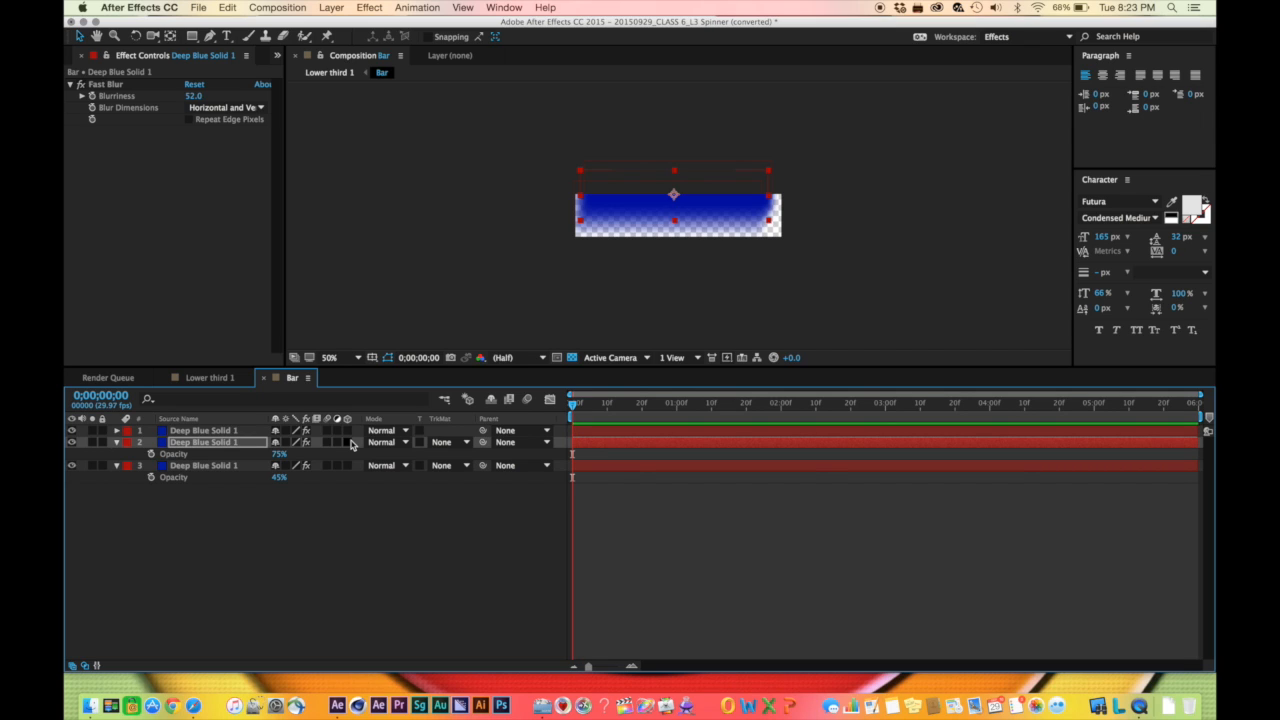
key(shift+Page_Down)
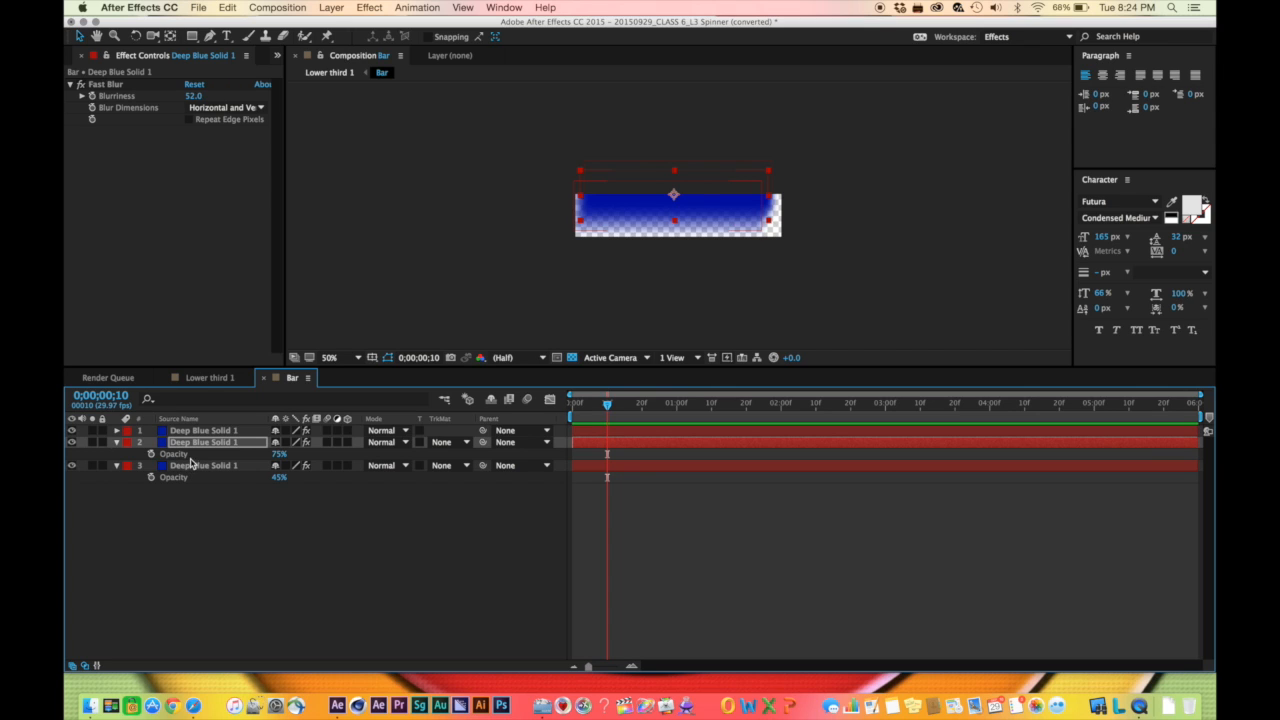
click(206, 430)
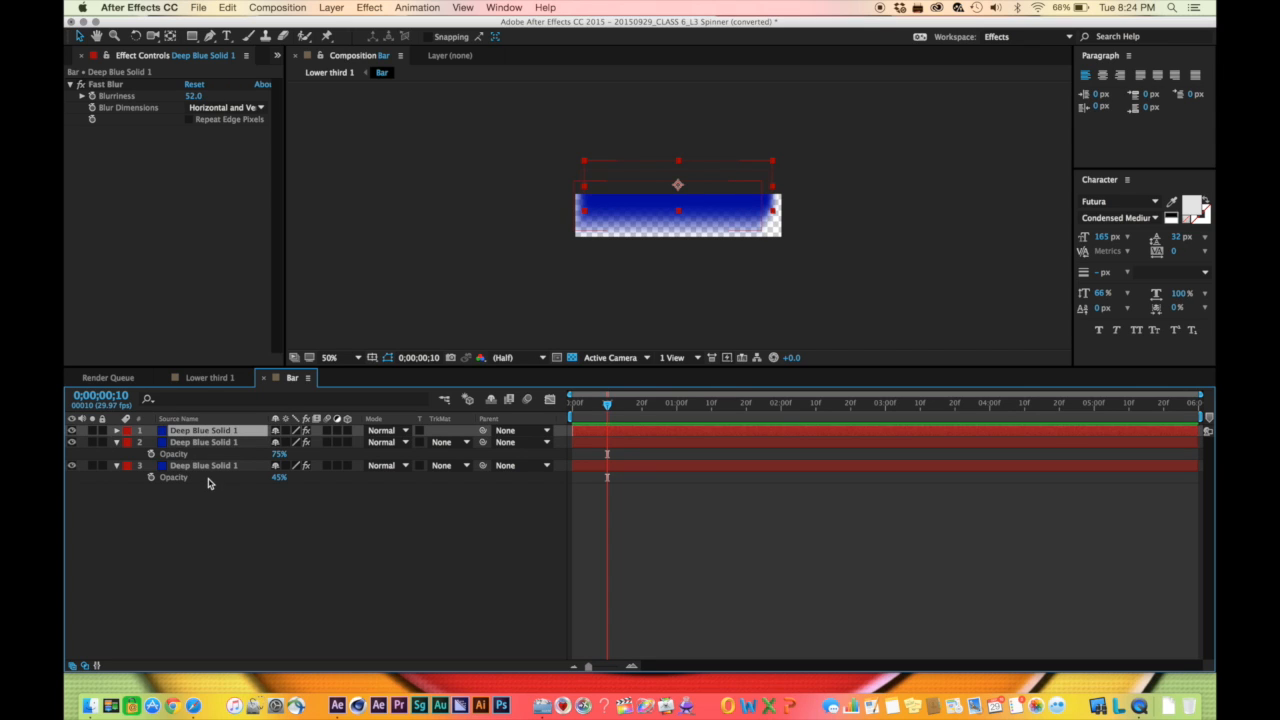
shift+click(207, 467)
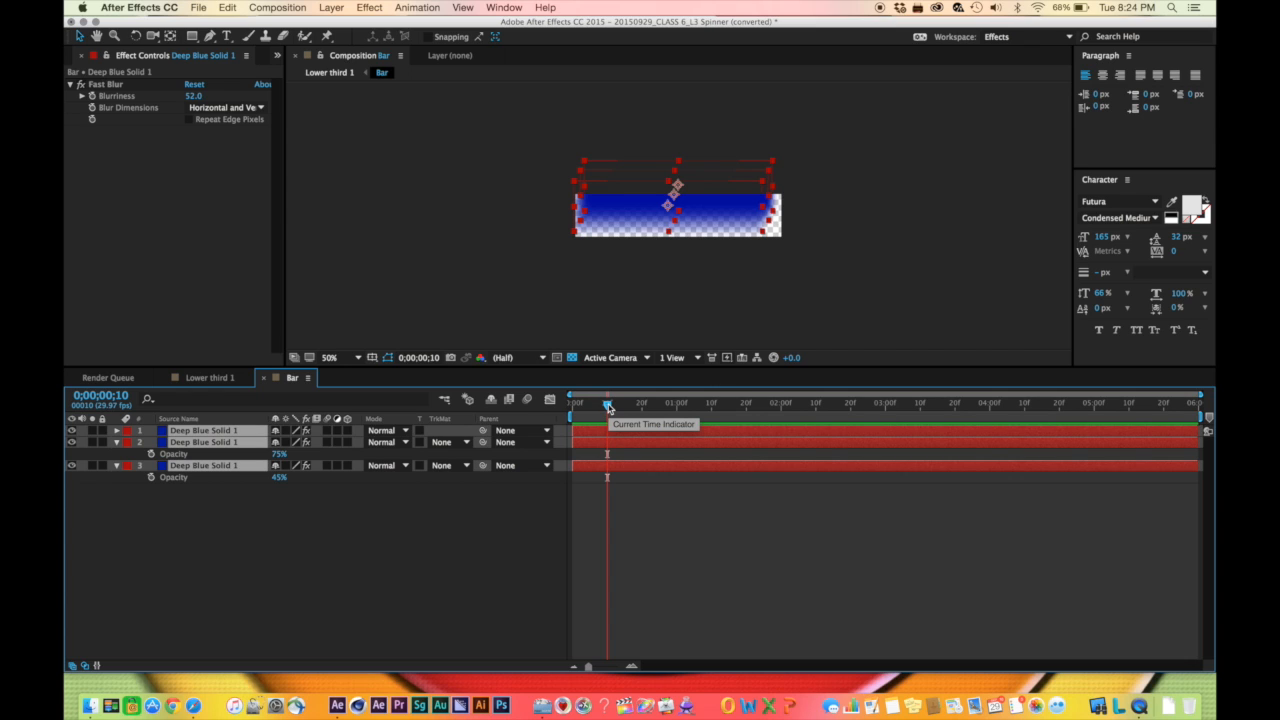
Add position keyframes to all three solid layers at 0;00;00;15
key(Page_Down)
key(Page_Down)
key(Page_Down)
key(Page_Down)
key(Page_Down)
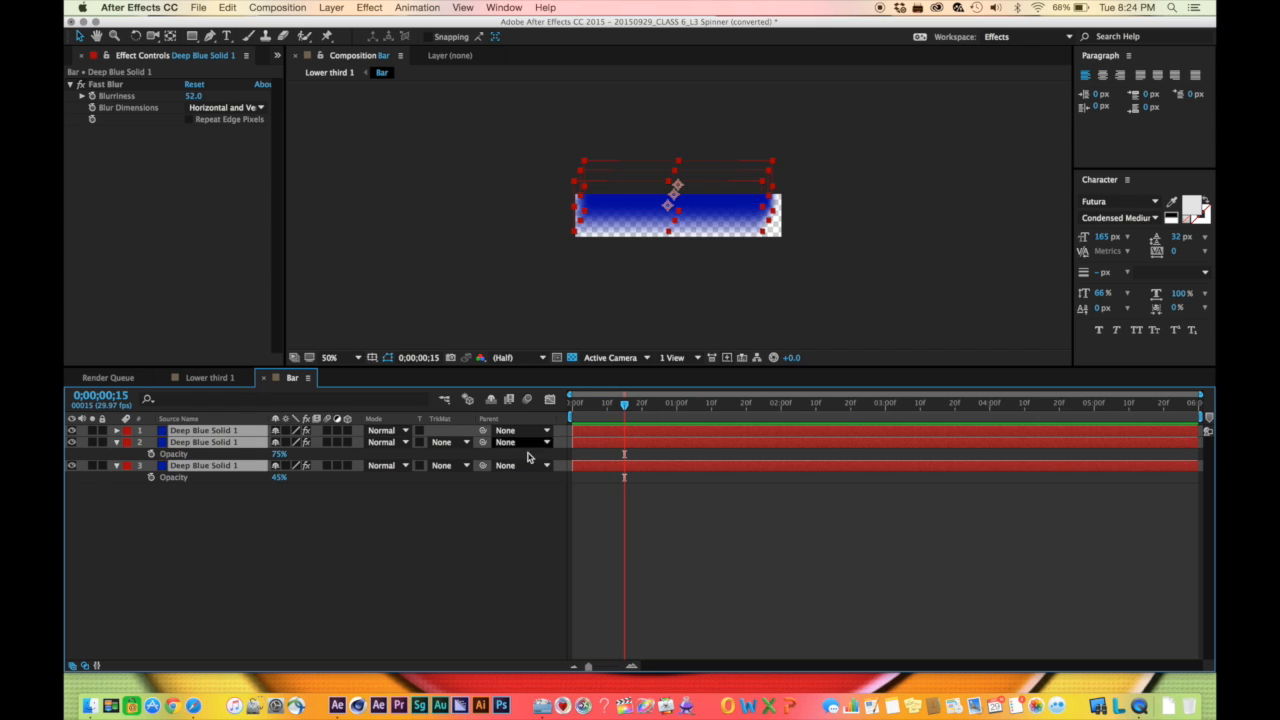
key(p)
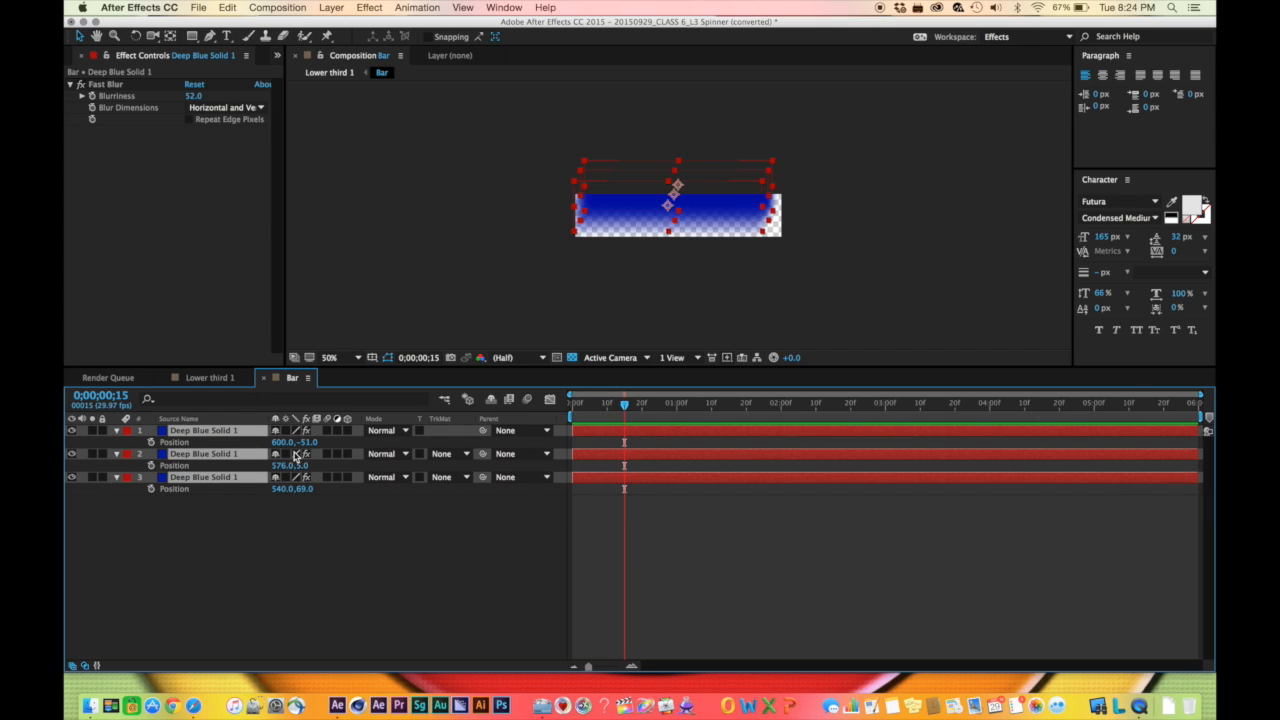
click(151, 442)
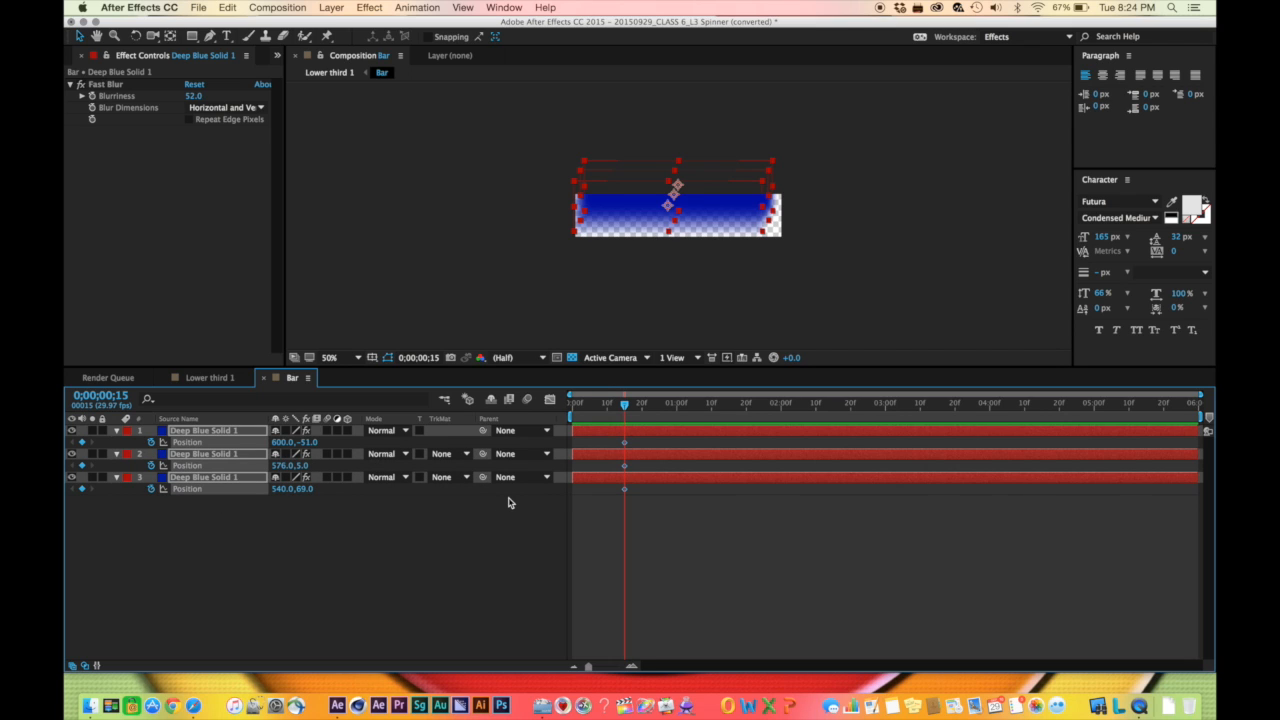
At 0;00;00;10, move all three solids straight up about 316 px, out of the Bar frame, and scrub through the motion
key(Page_Up)
key(Page_Up)
key(Page_Up)
key(Page_Up)
key(Page_Up)
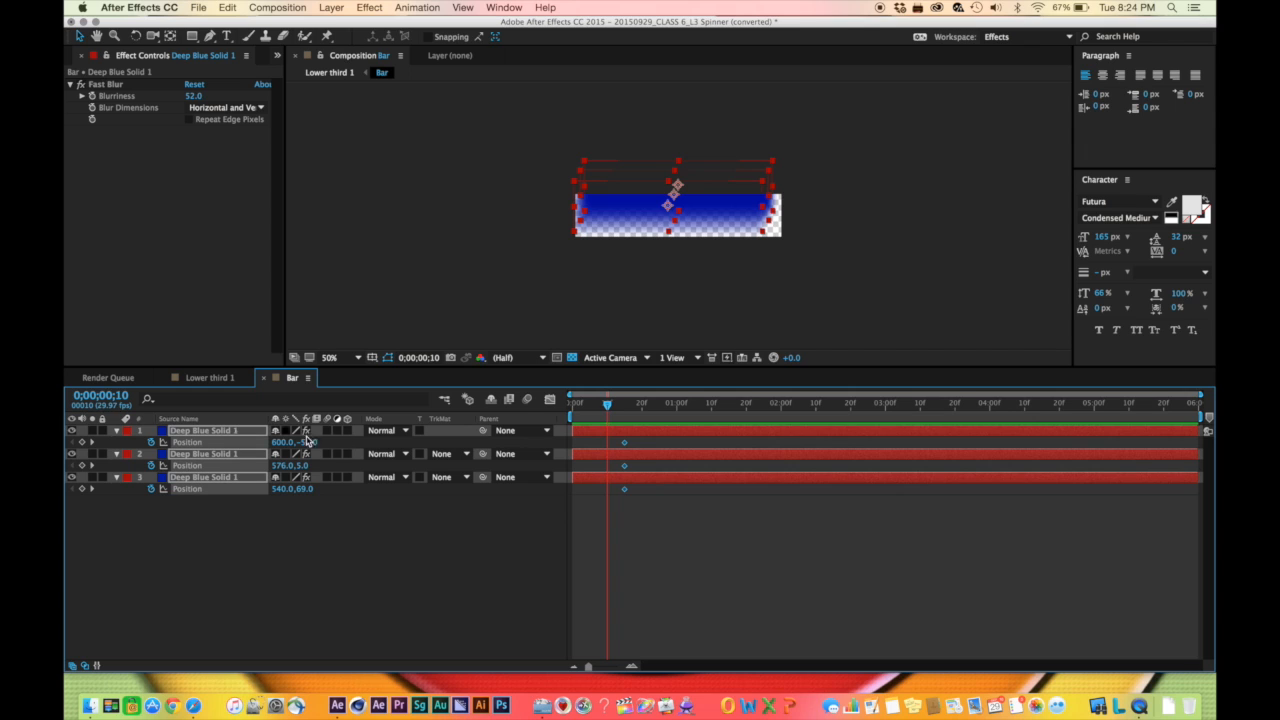
click(634, 208)
drag(634, 208, 628, 155)
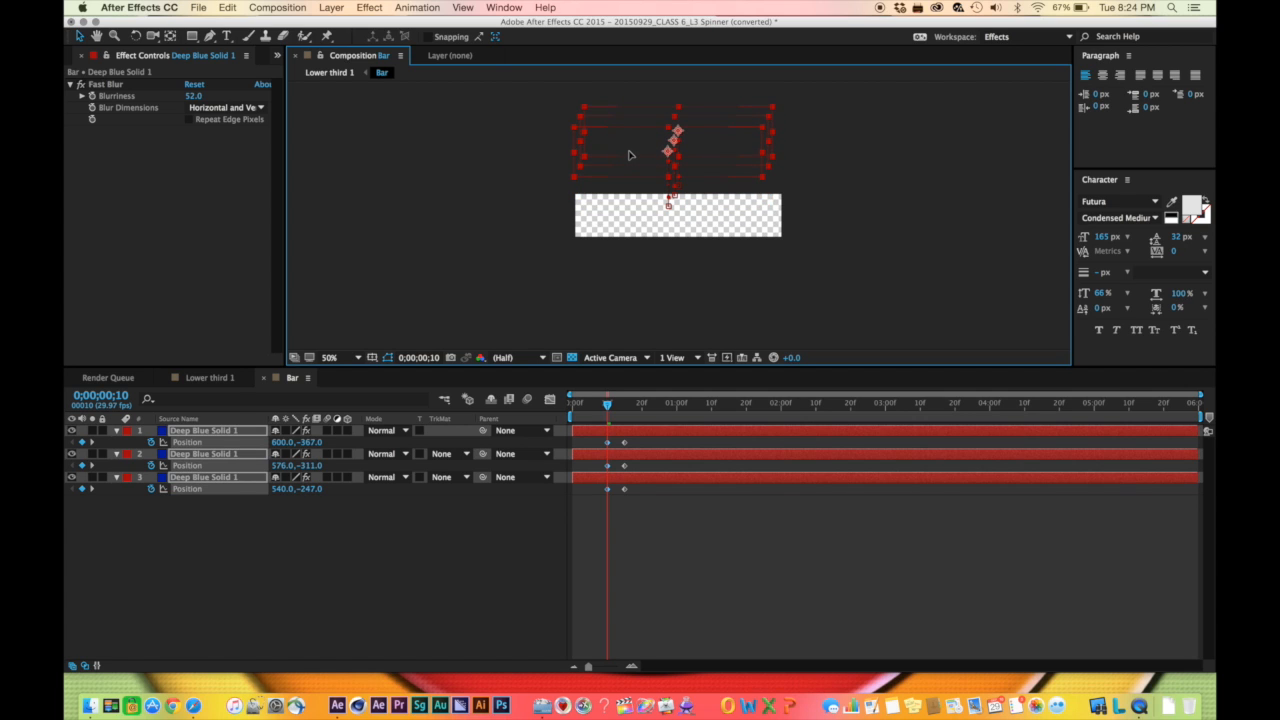
click(575, 401)
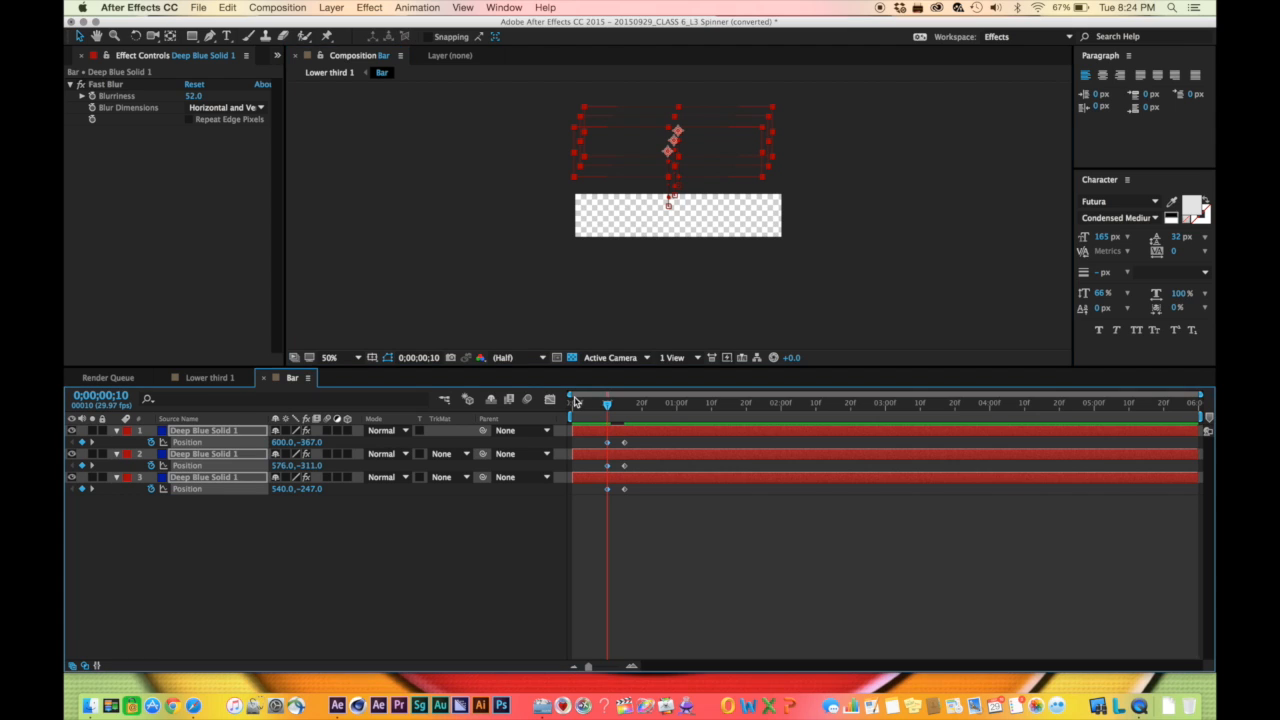
mouse_move(588, 408)
mouse_down()
mouse_move(656, 405)
mouse_move(610, 409)
mouse_up()
click(603, 465)
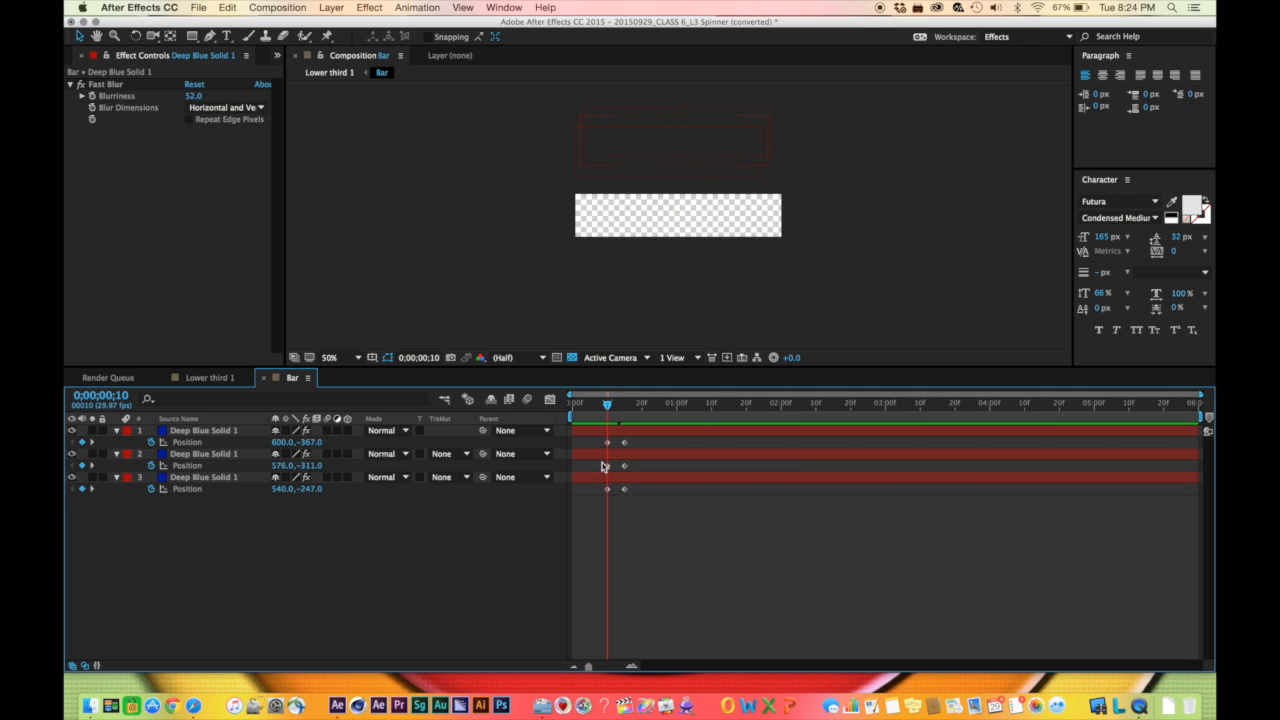
drag(605, 458, 657, 497)
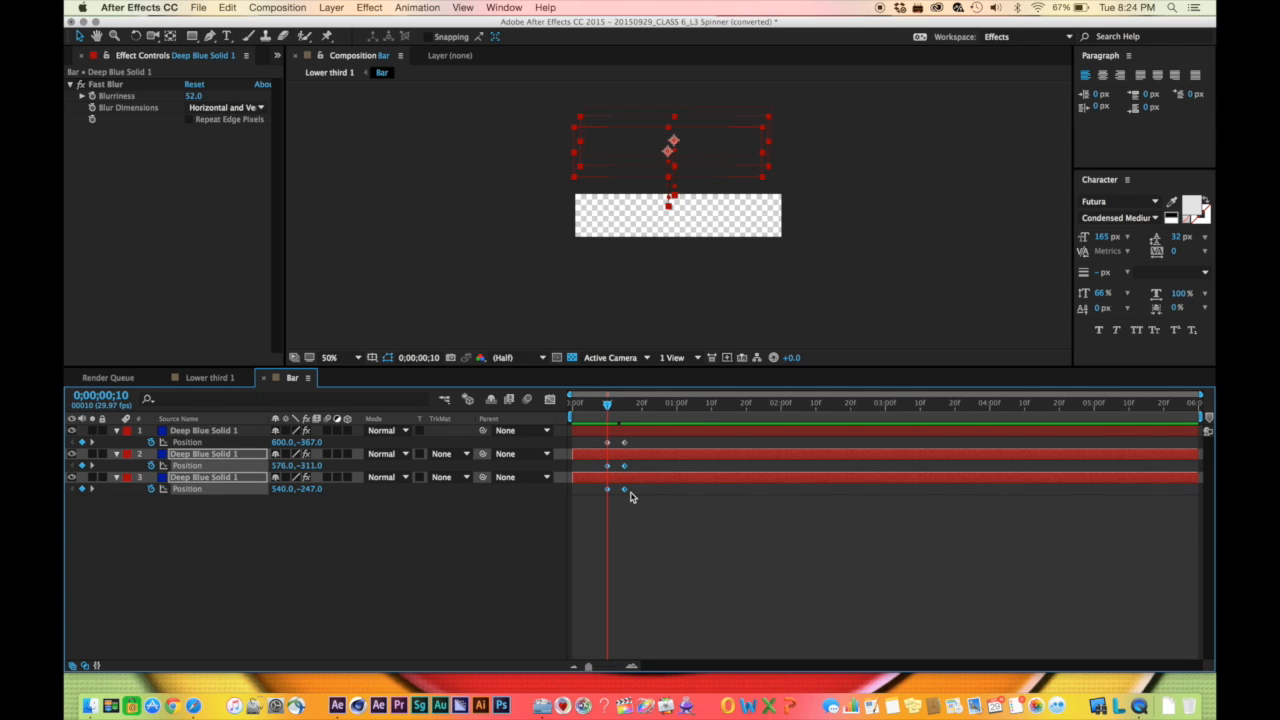
click(298, 529)
click(205, 477)
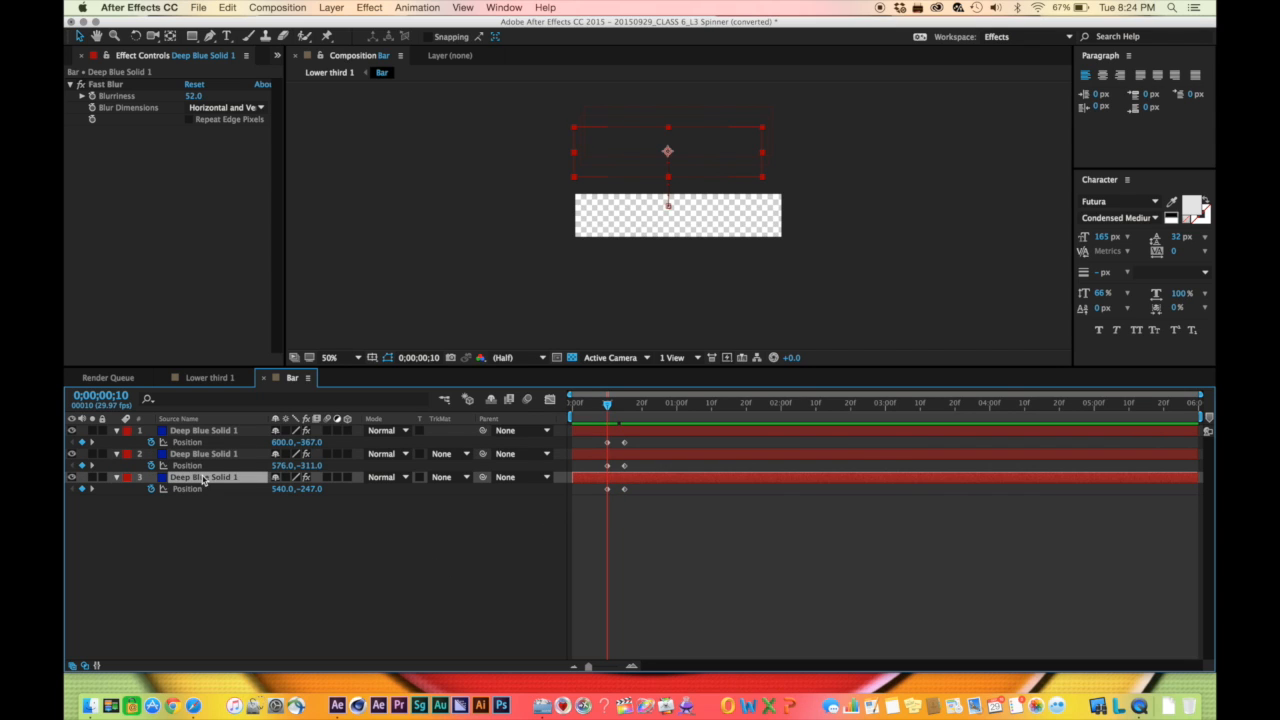
click(215, 456)
click(209, 431)
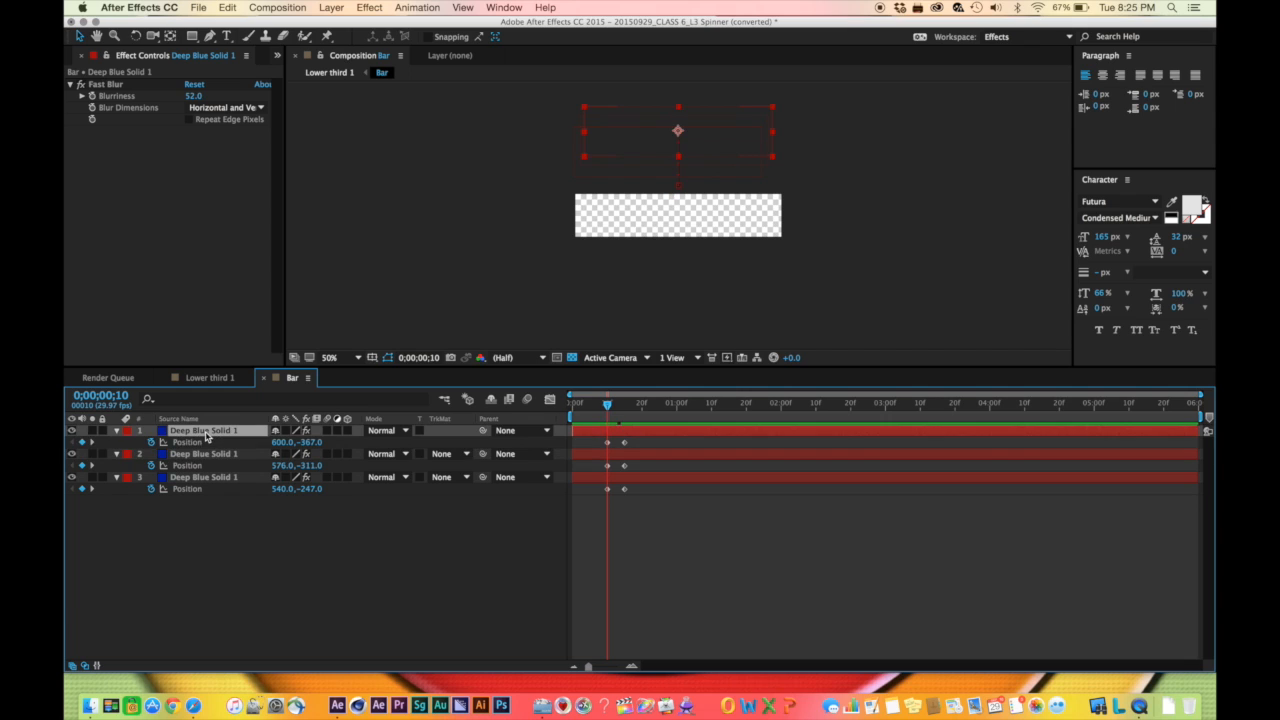
click(476, 565)
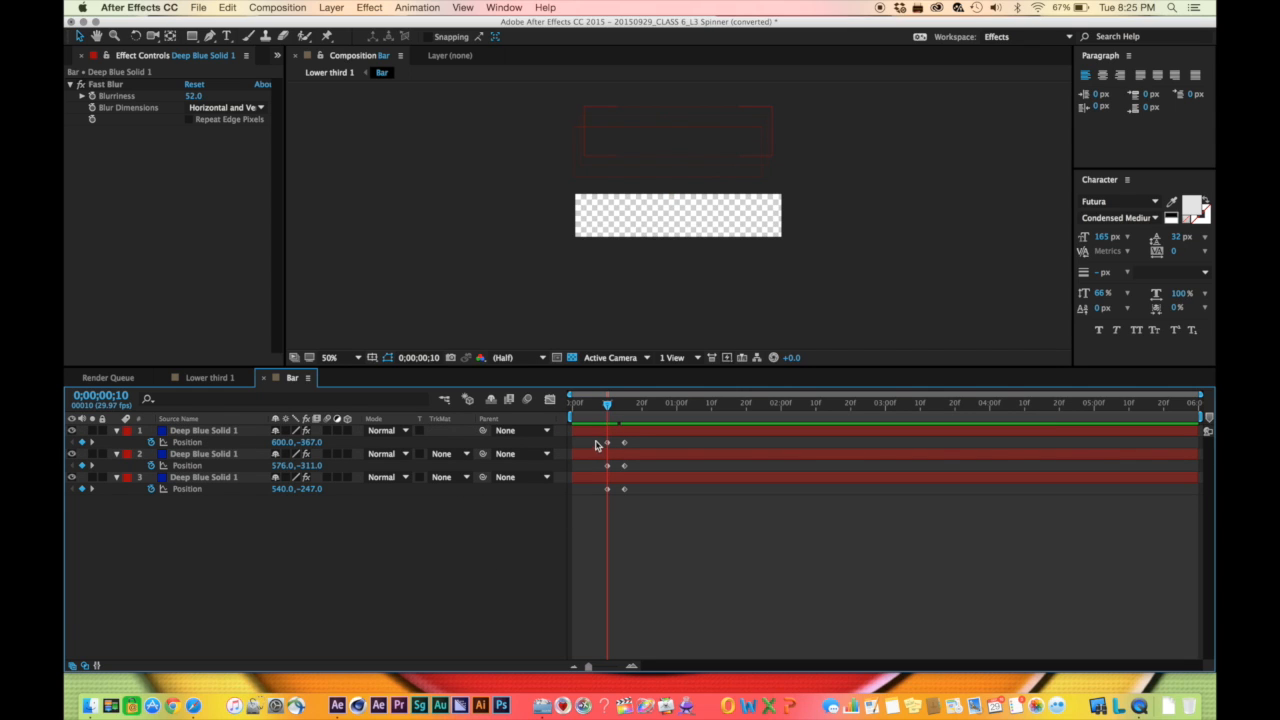
Shift the position keyframes of the upper two Deep Blue solid layers two frames later, starting at 0;00;00;12
drag(600, 441, 644, 473)
key(Page_Down)
key(Page_Down)
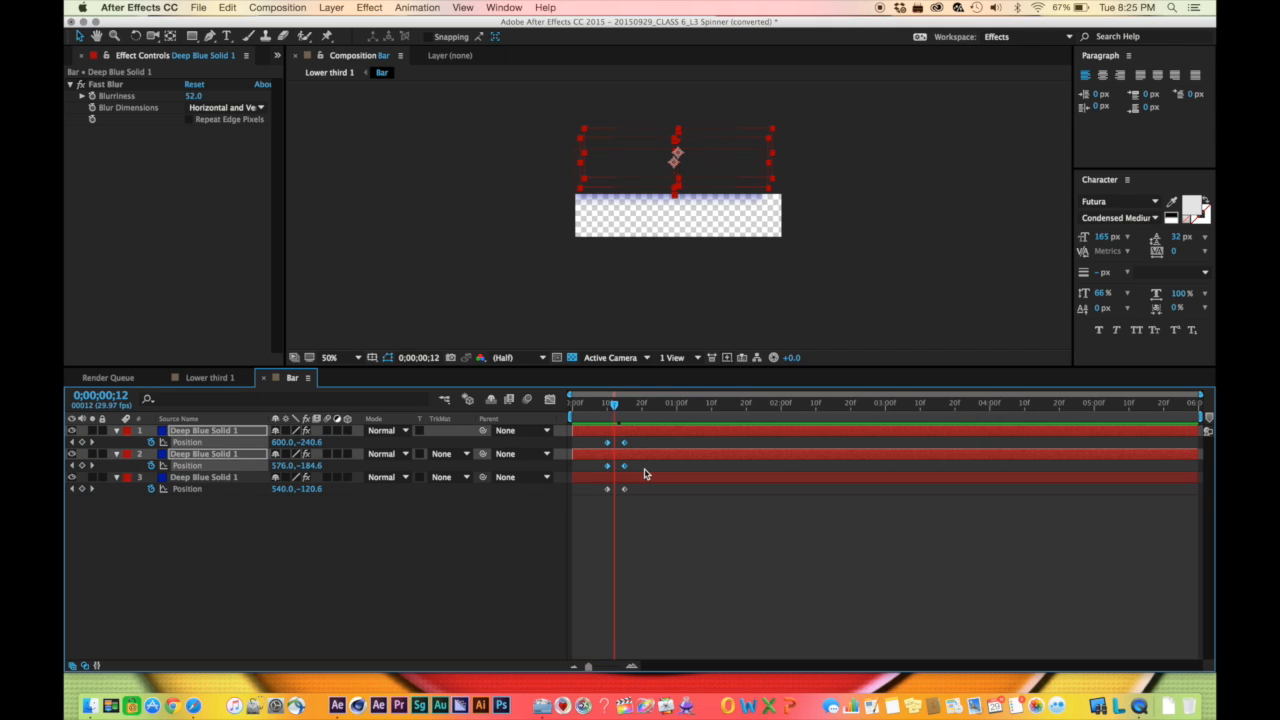
drag(608, 470, 614, 472)
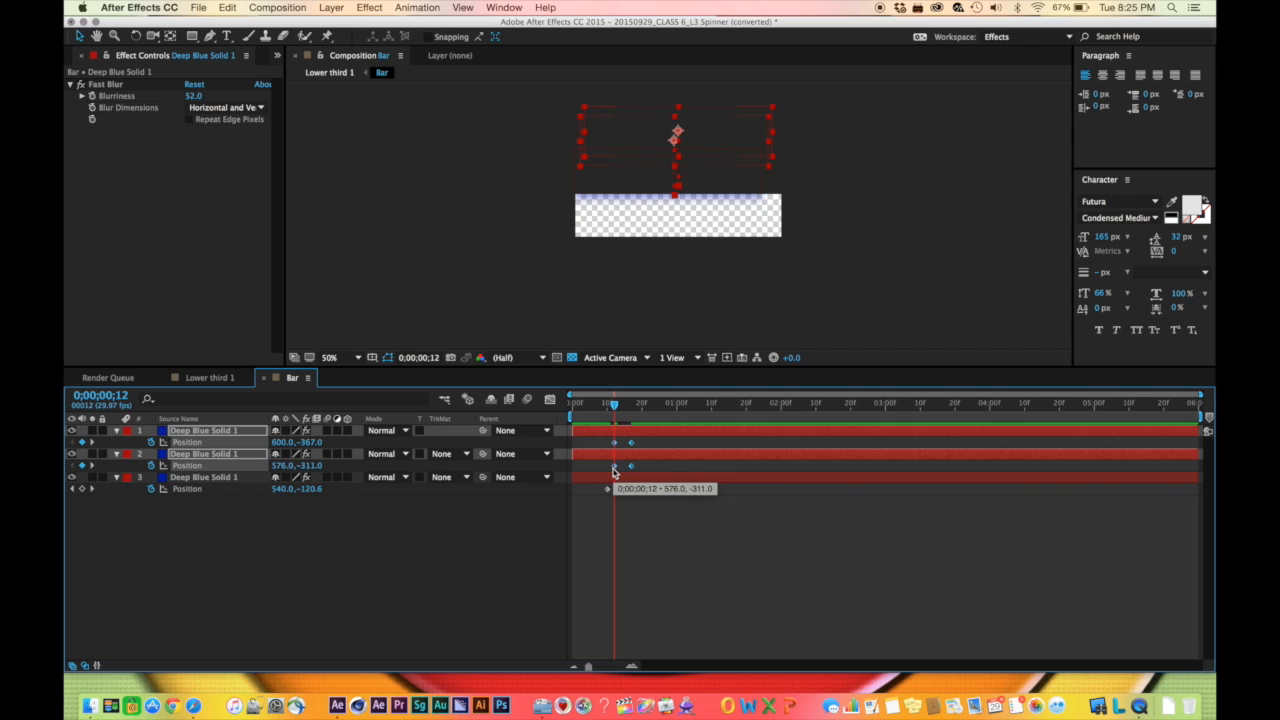
Delay the topmost solid's position keyframes by two more frames so its motion starts at 0;00;00;14
key(Page_Down)
key(Page_Down)
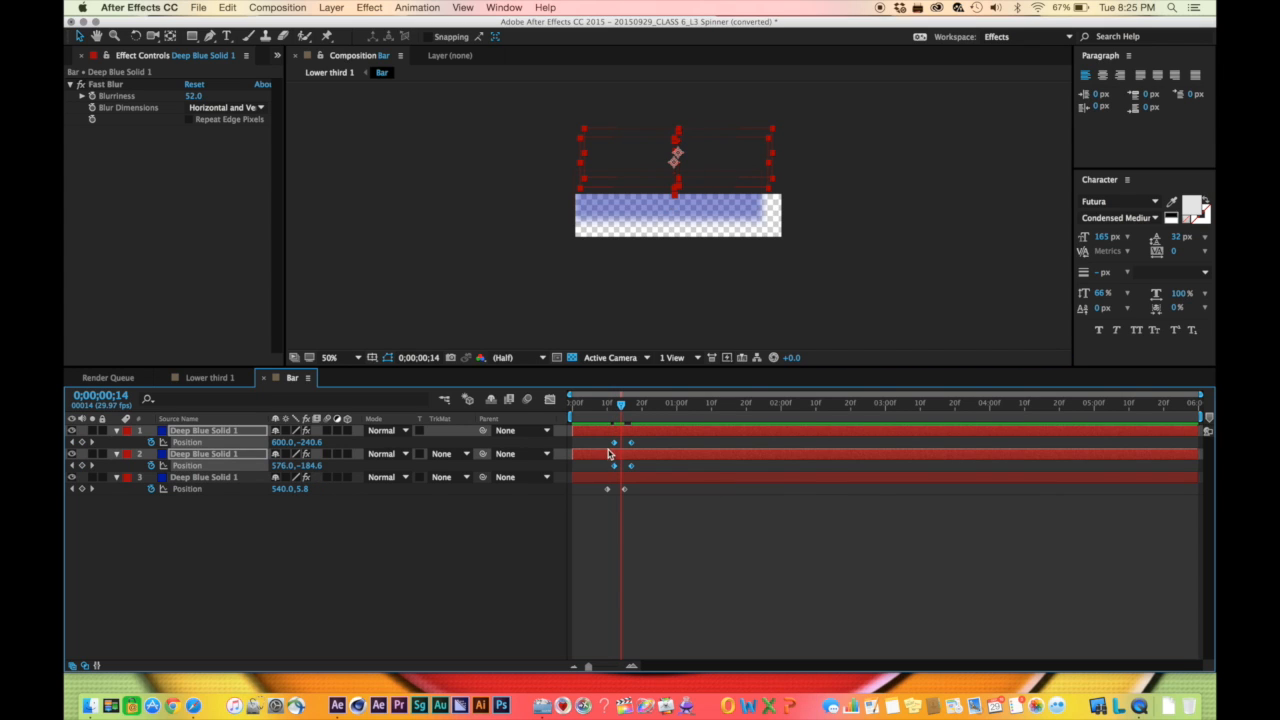
mouse_move(600, 440)
mouse_down()
mouse_move(651, 446)
mouse_move(622, 449)
mouse_up()
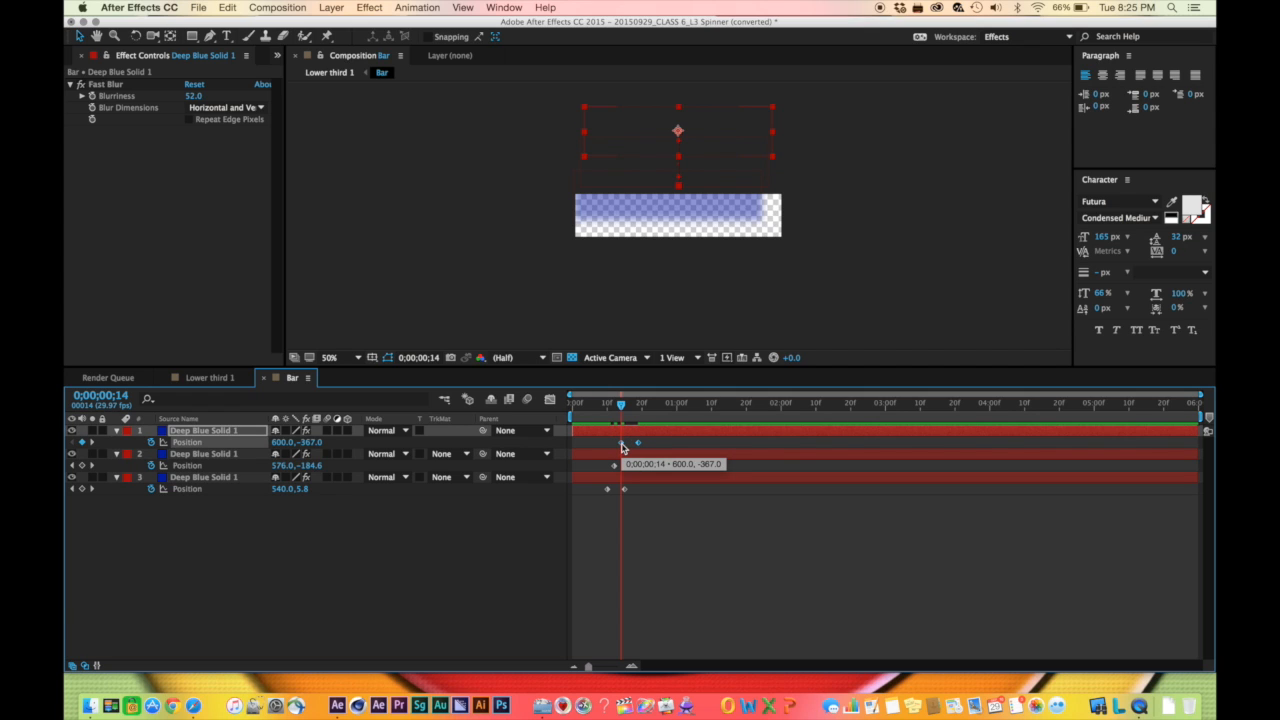
Preview the staggered motion in Bar and end the work area at 0;00;00;23
key(space)
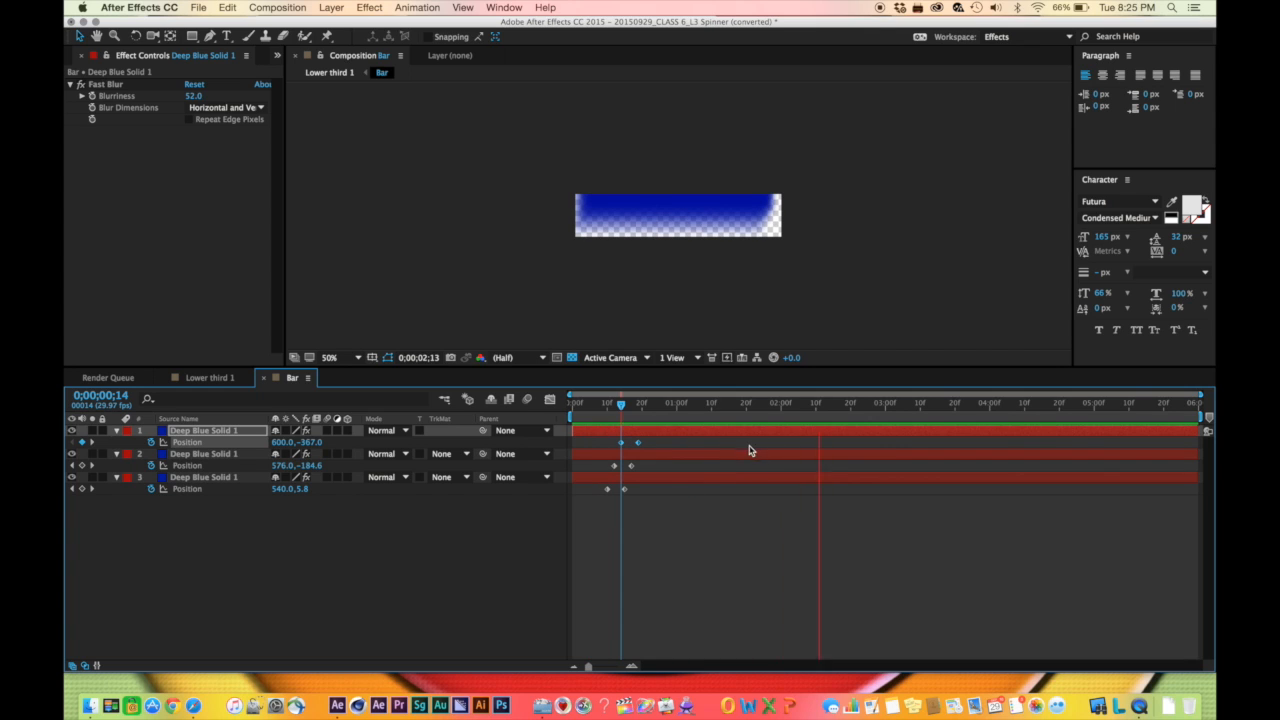
key(space)
click(653, 403)
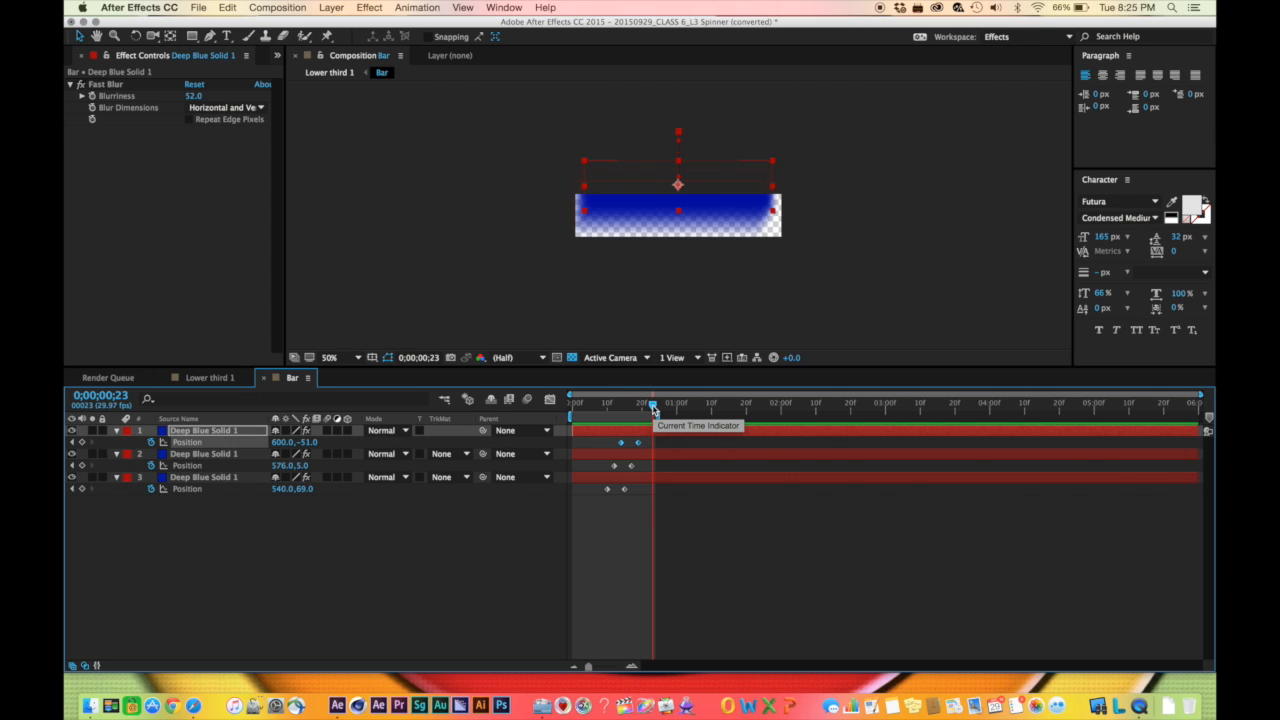
key(space)
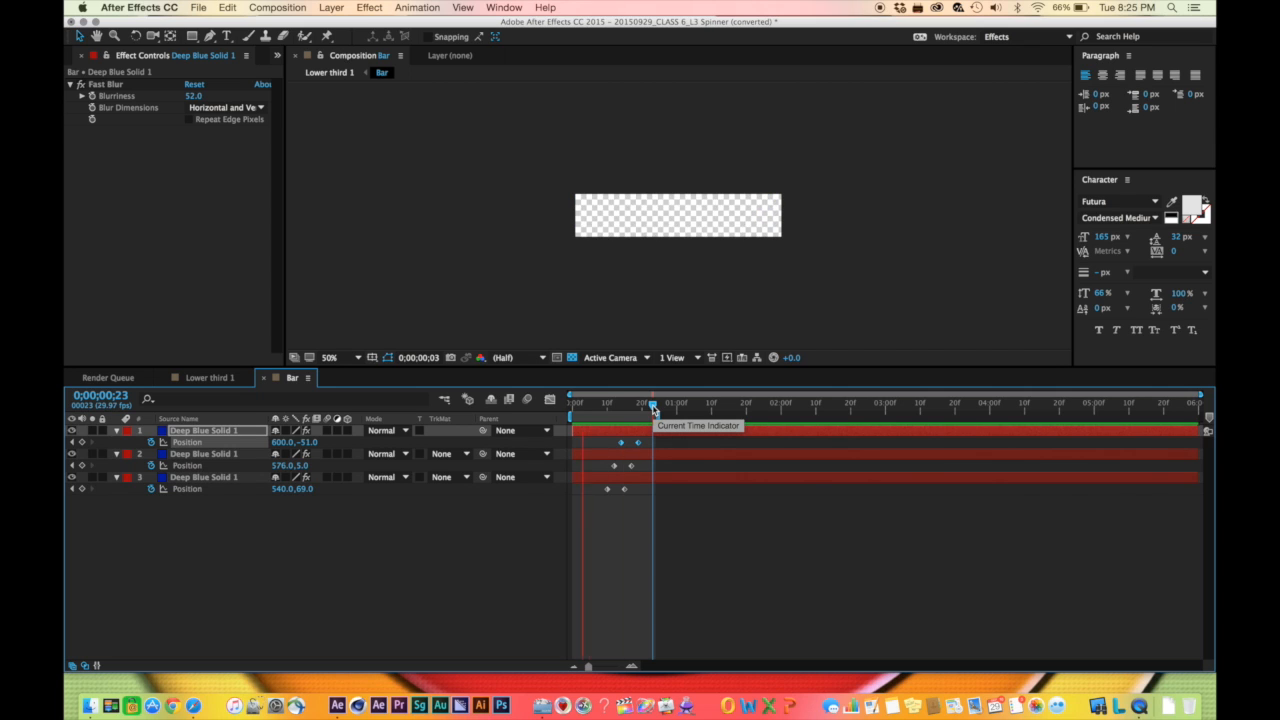
key(space)
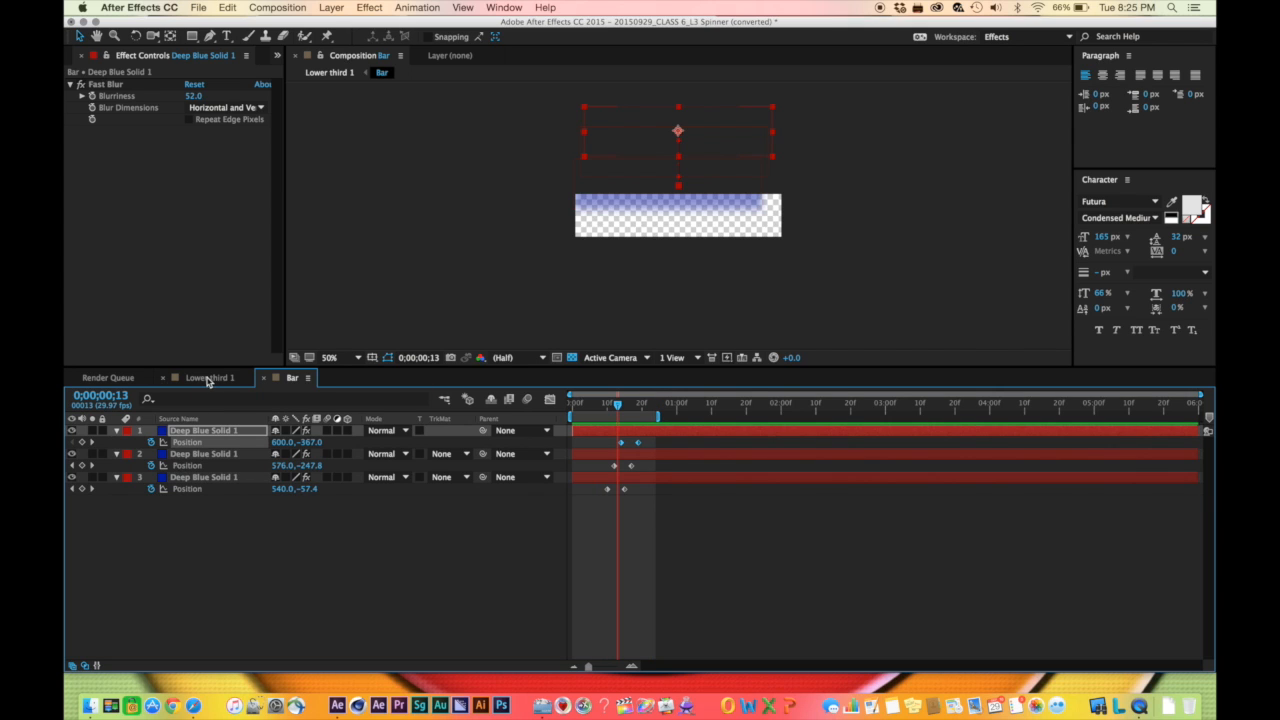
In Lower third 1, end the work area at 0;00;00;22 and preview the bar's entrance
click(207, 379)
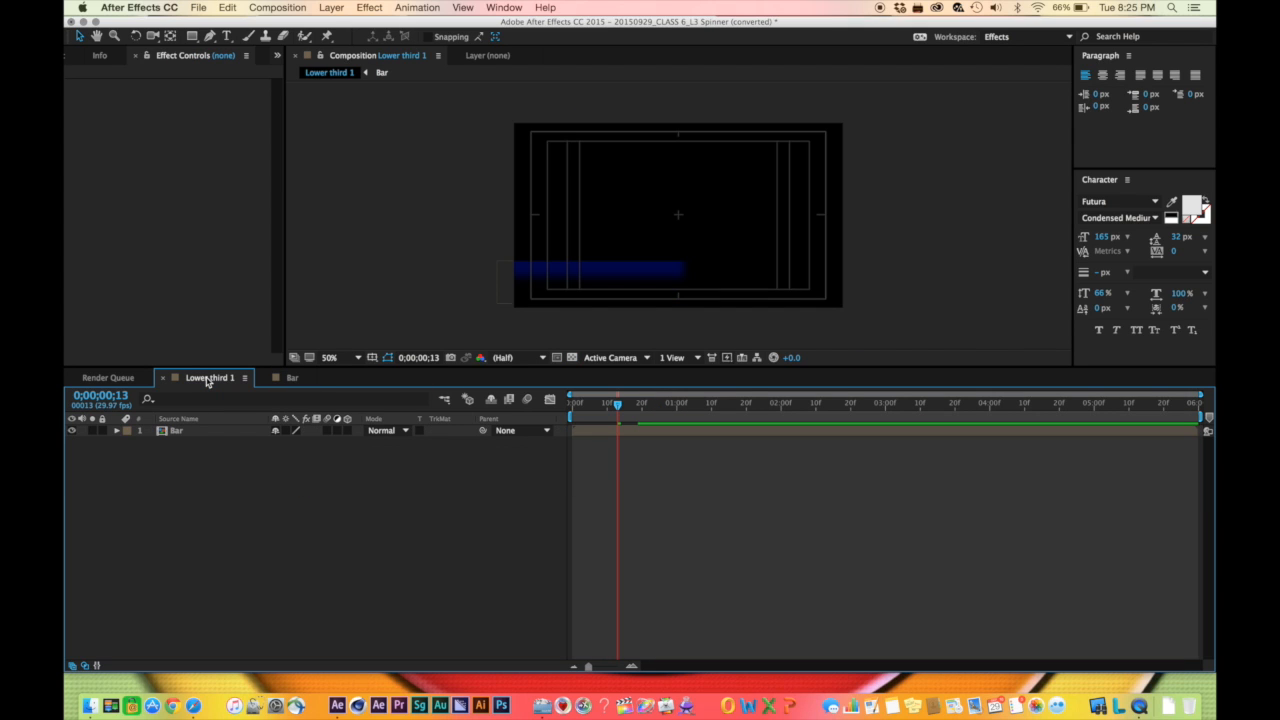
key(space)
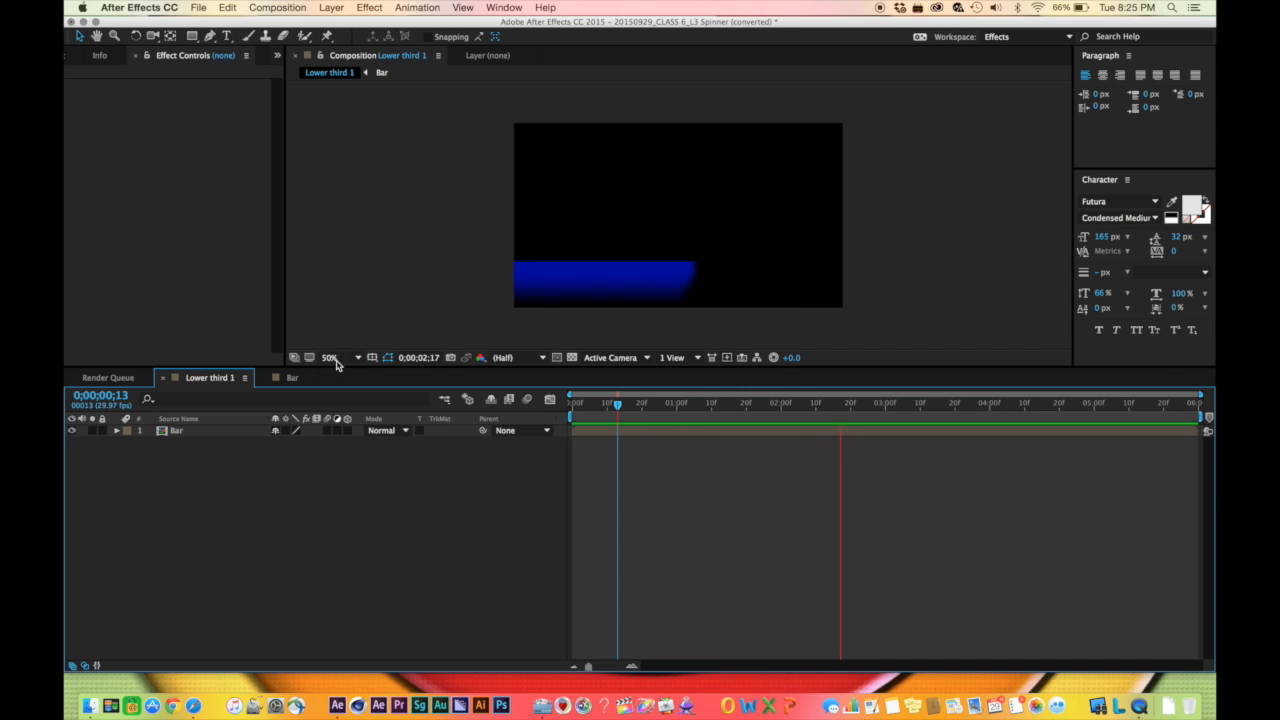
key(space)
mouse_move(650, 405)
mouse_down()
mouse_move(670, 413)
mouse_move(598, 412)
mouse_move(649, 412)
mouse_up()
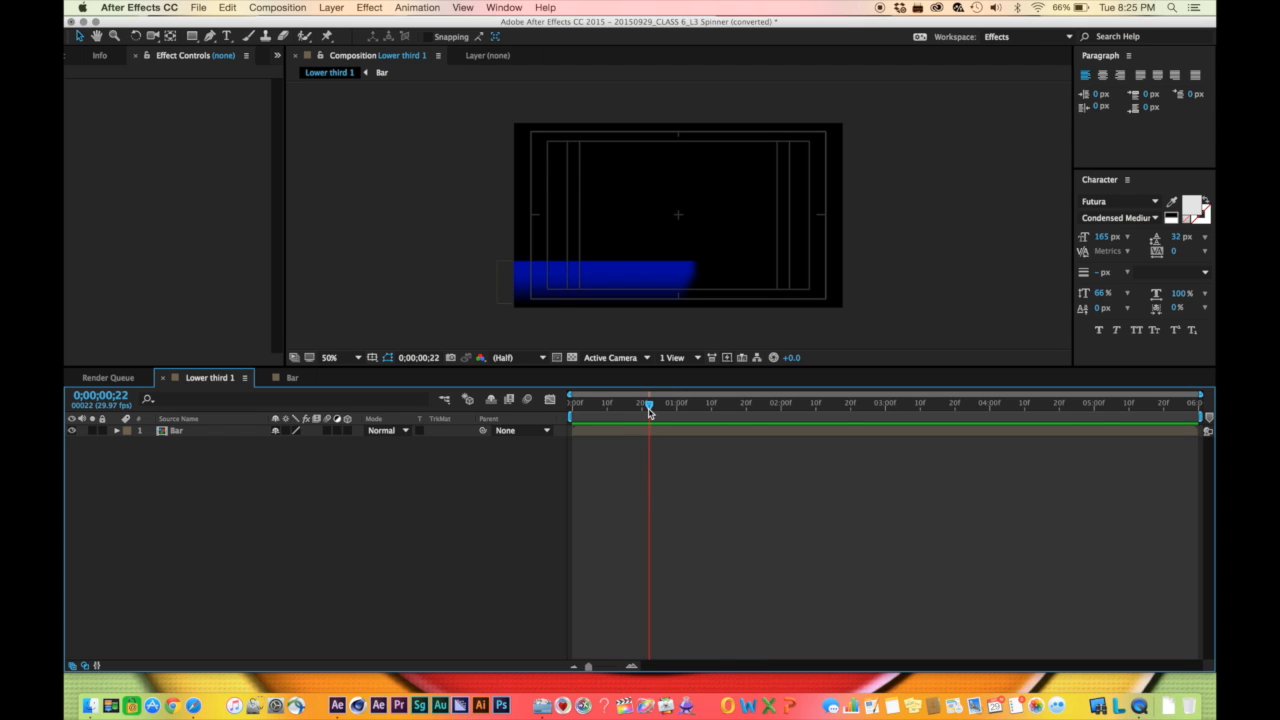
key(space)
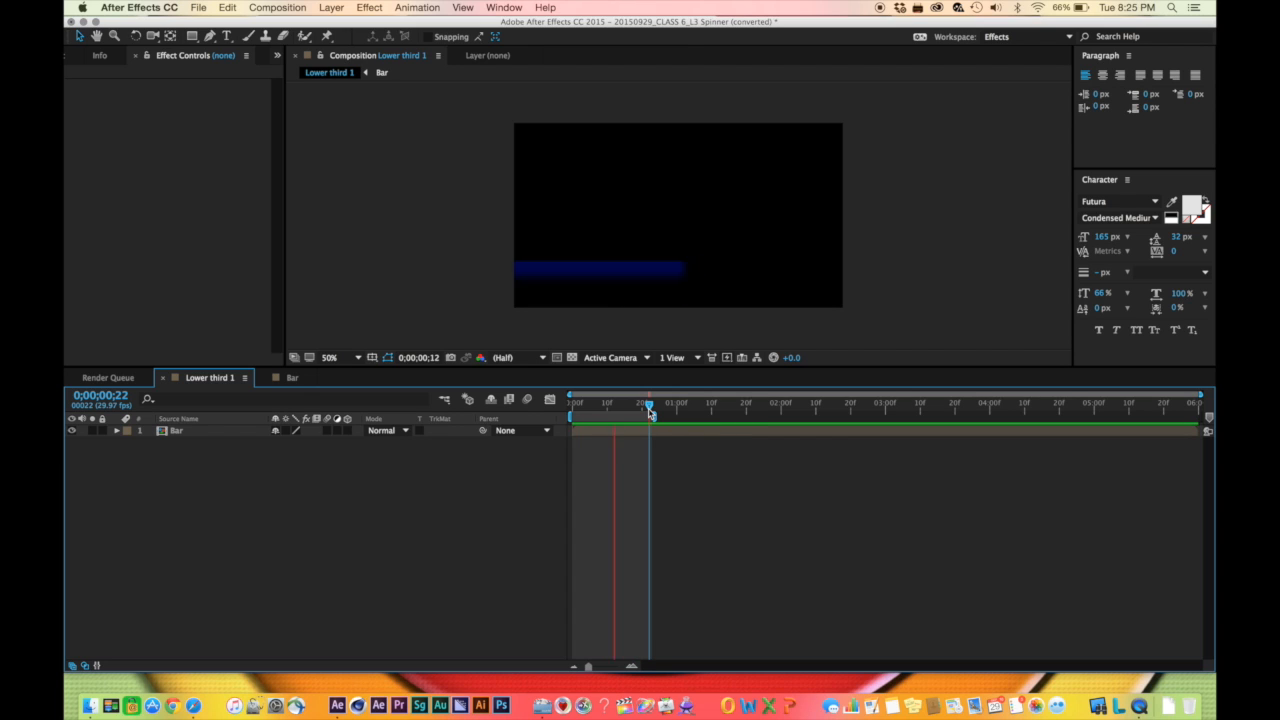
key(space)
Replay the shortened range in Lower third 1 and scrub through the entrance to 0;00;00;19
mouse_move(583, 405)
mouse_down()
mouse_move(658, 410)
mouse_move(576, 412)
mouse_up()
key(n)
key(space)
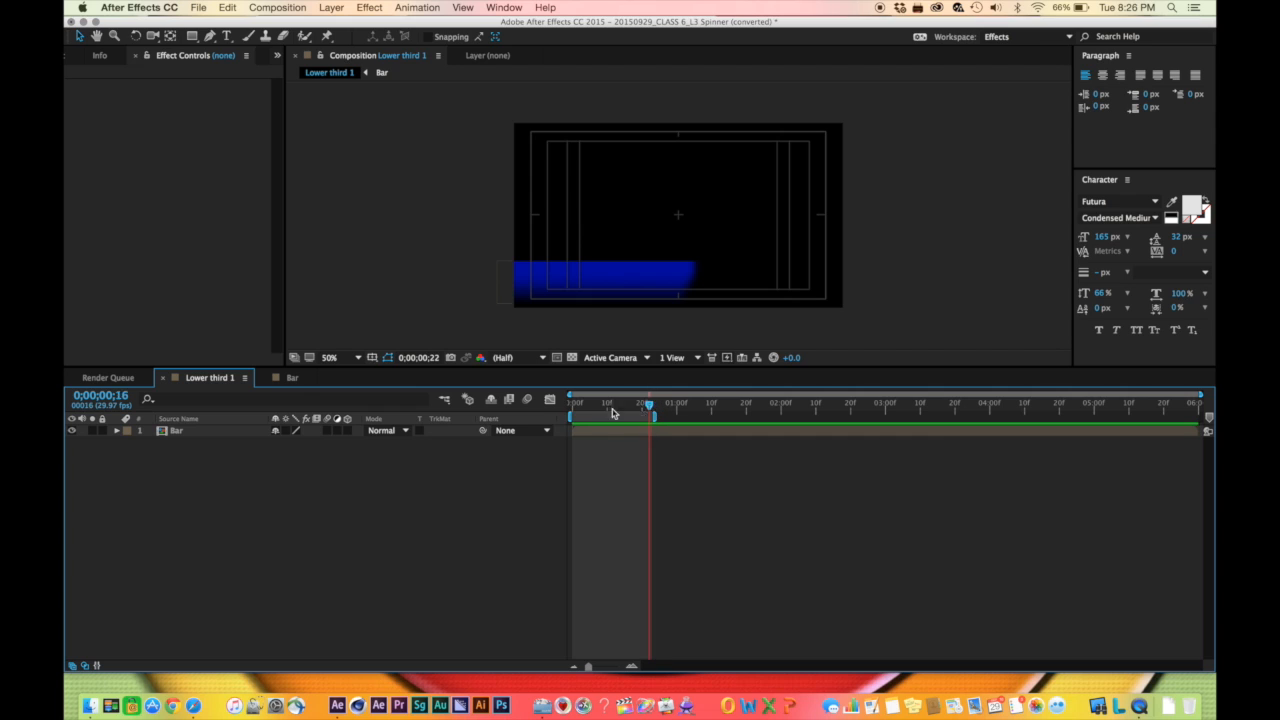
key(space)
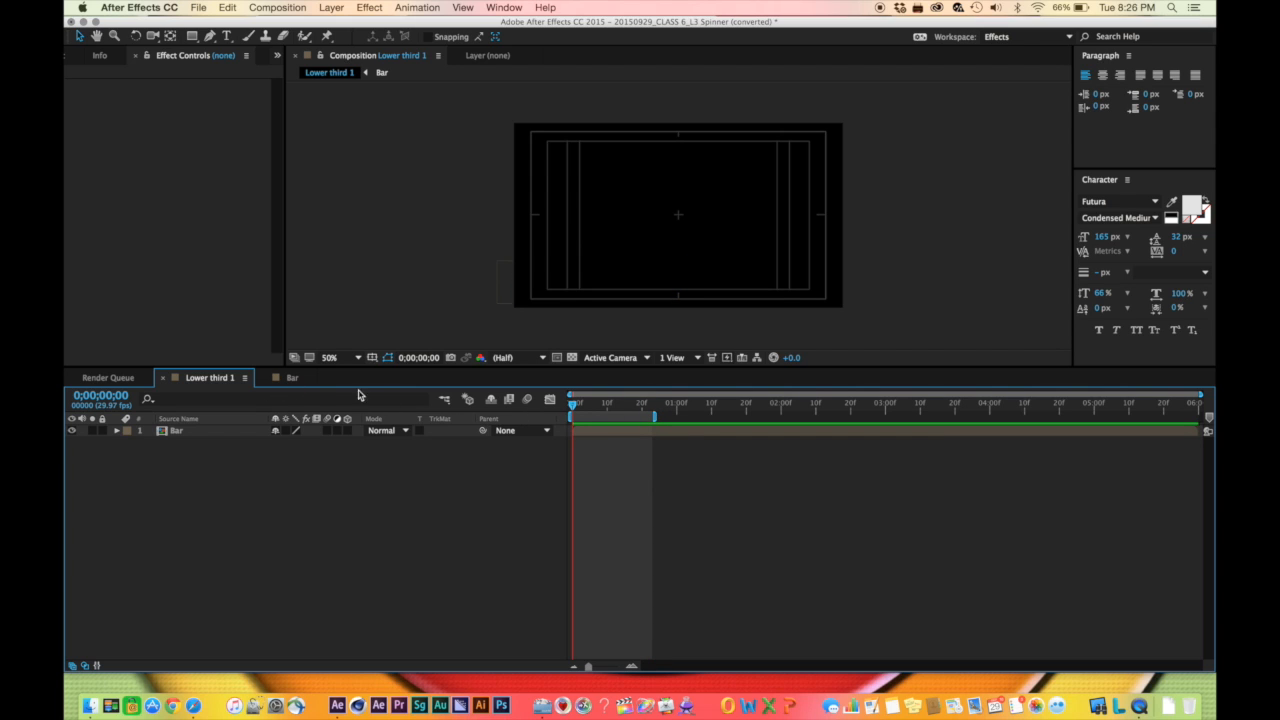
drag(573, 405, 637, 425)
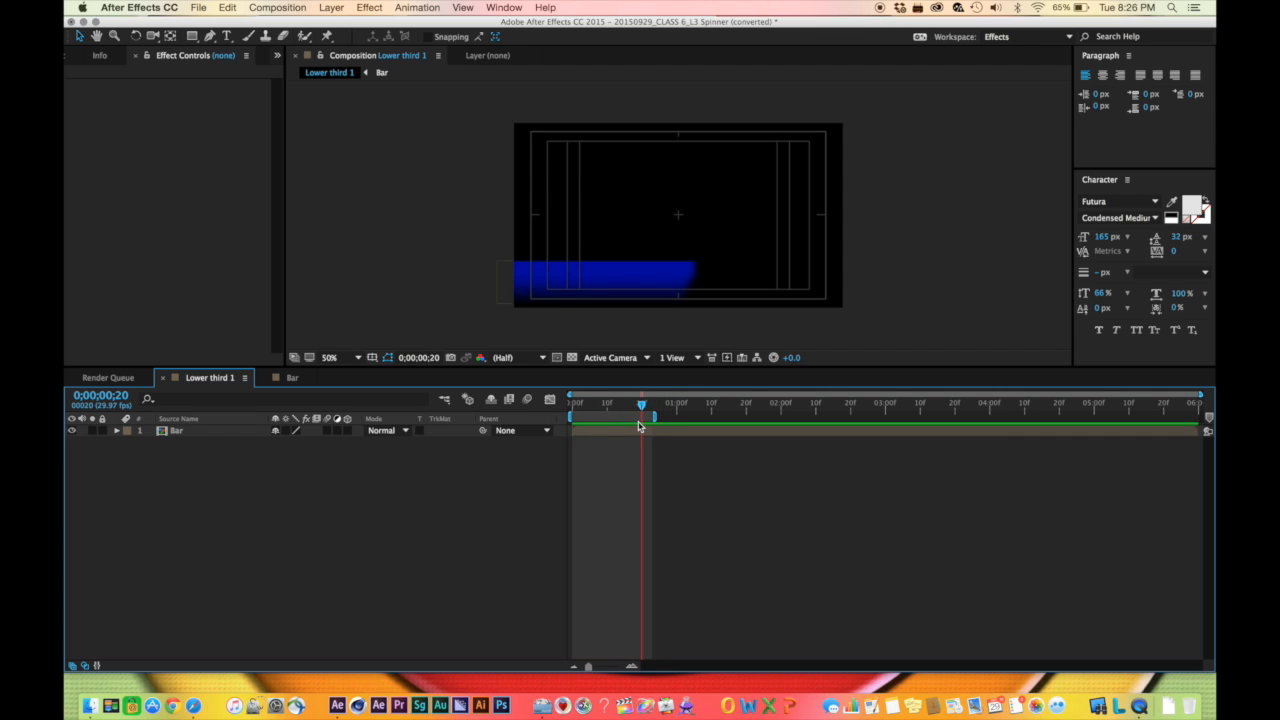
click(221, 436)
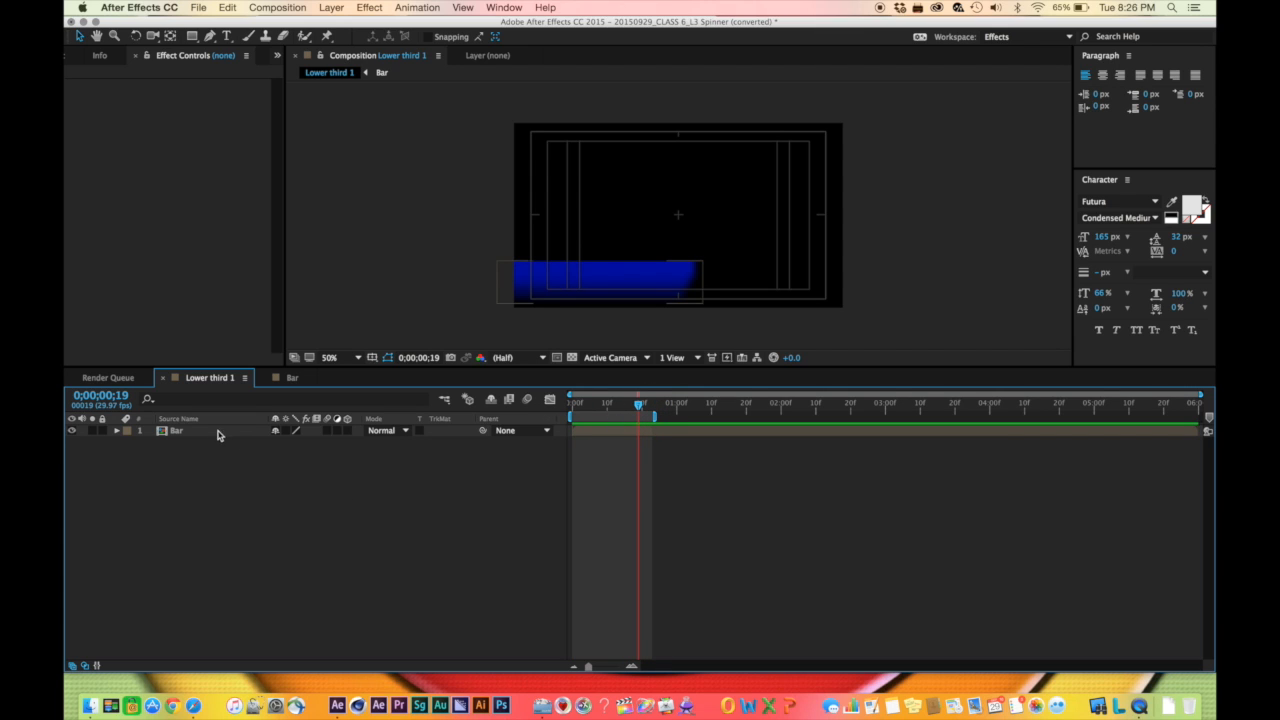
In Bar, duplicate the topmost Deep Blue solid layer and delete the Fast Blur effect from the copy
click(292, 378)
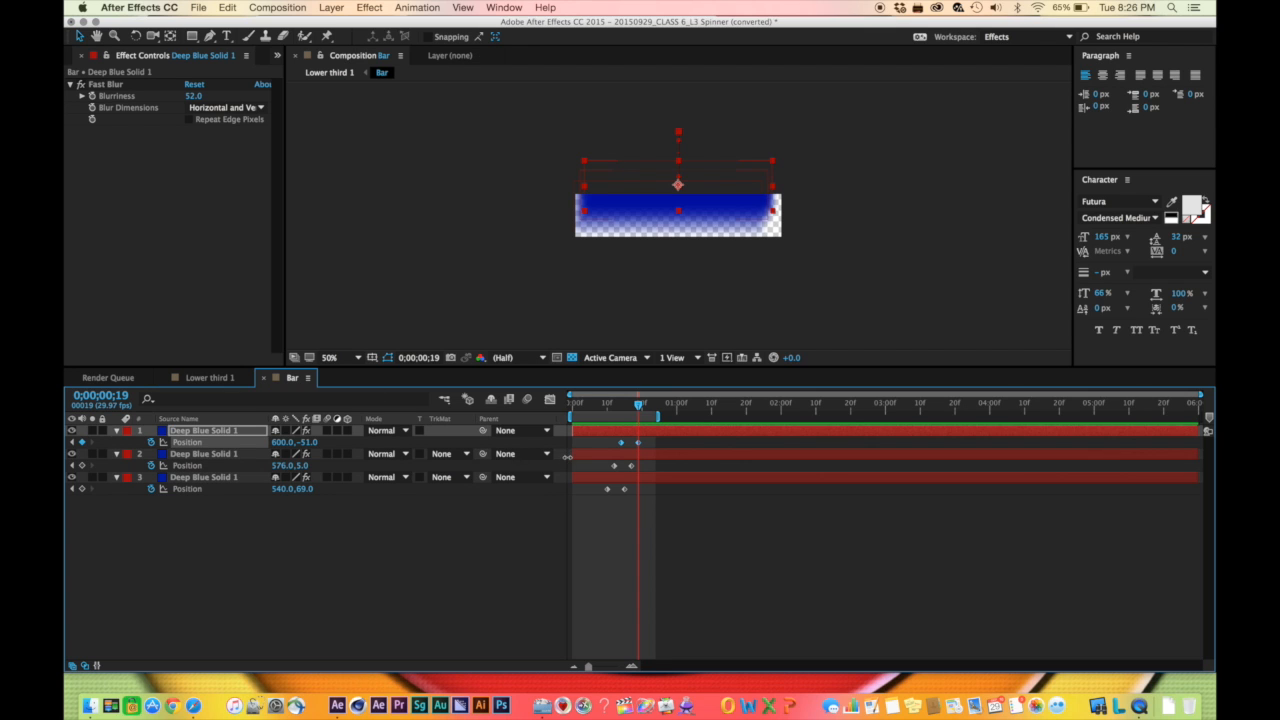
click(368, 558)
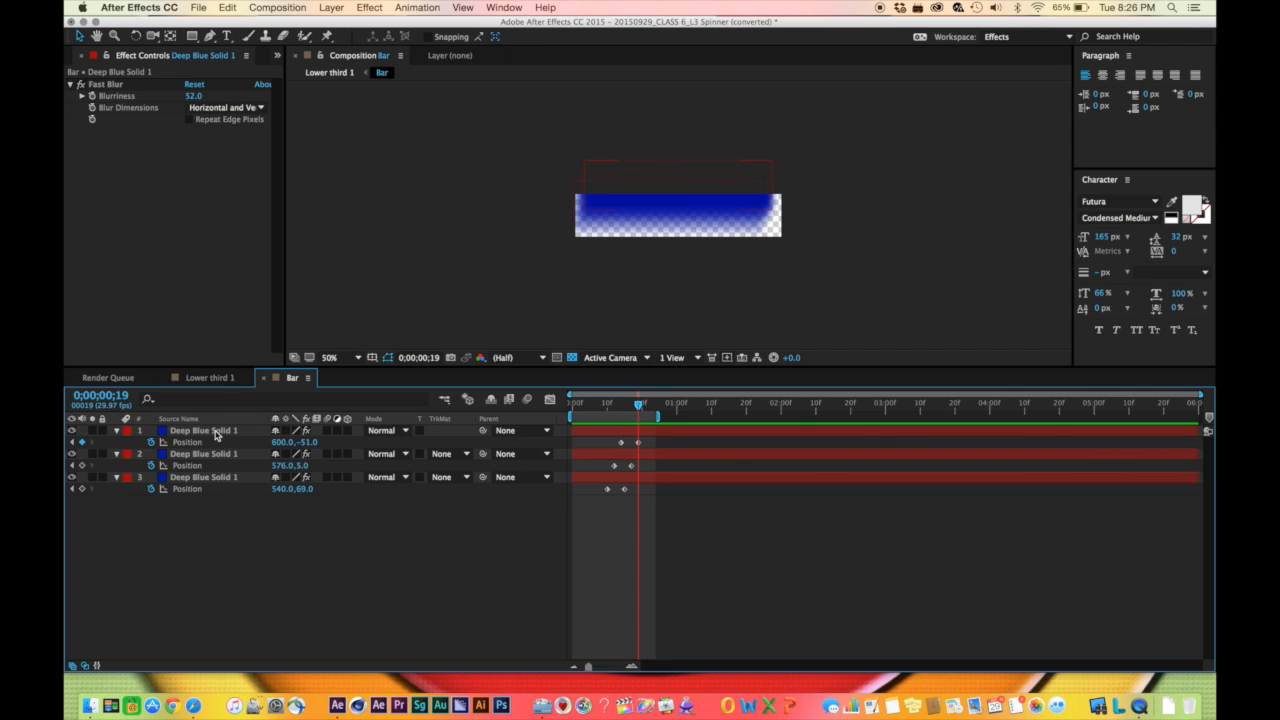
click(215, 433)
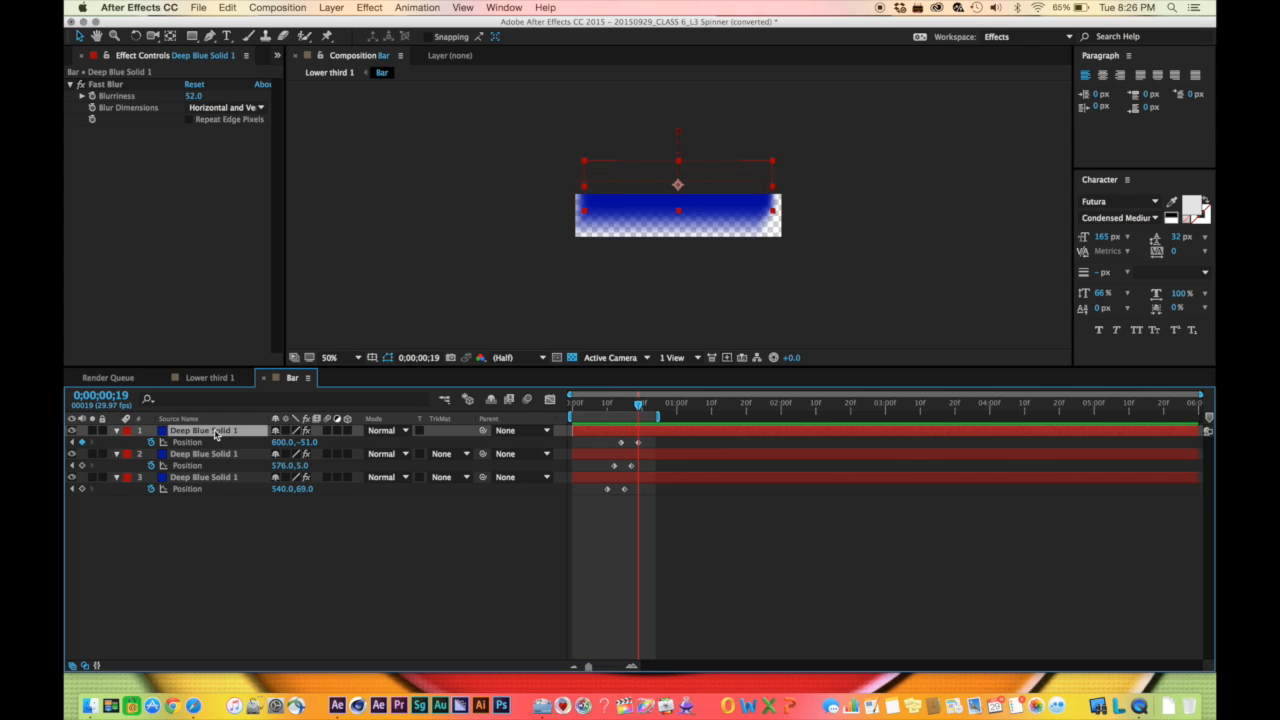
key(super+d)
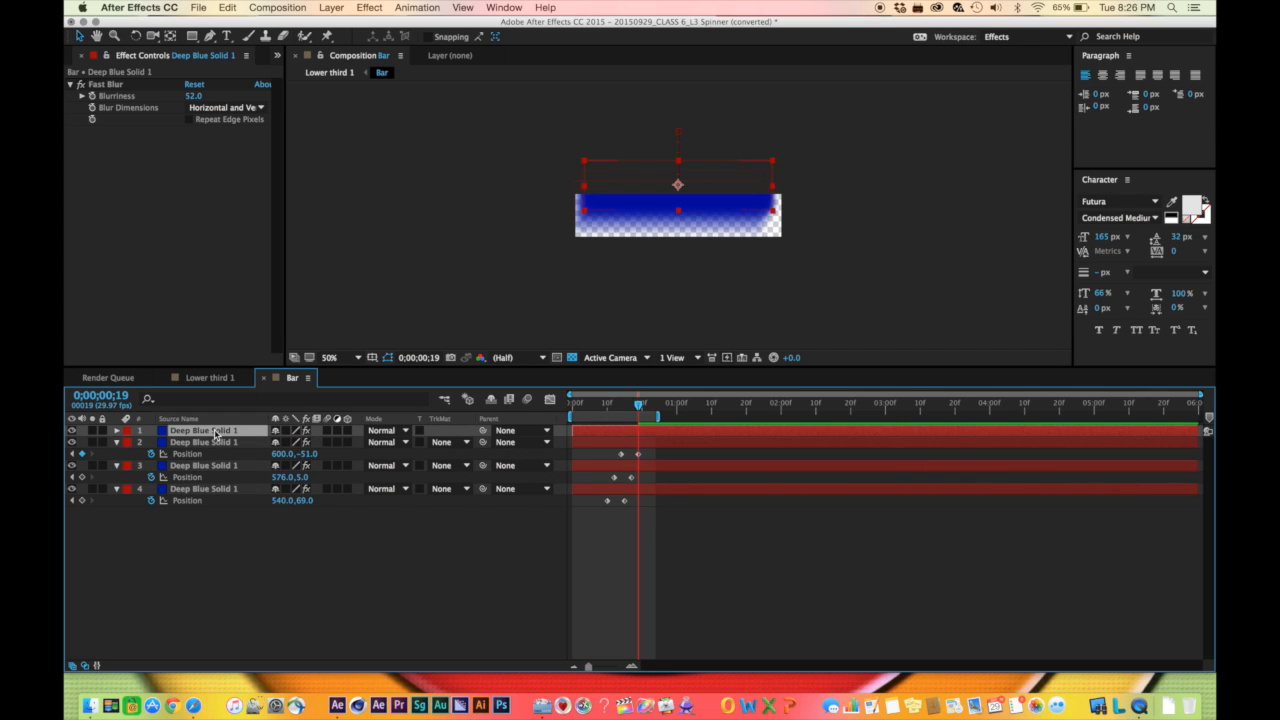
click(108, 86)
key(Delete)
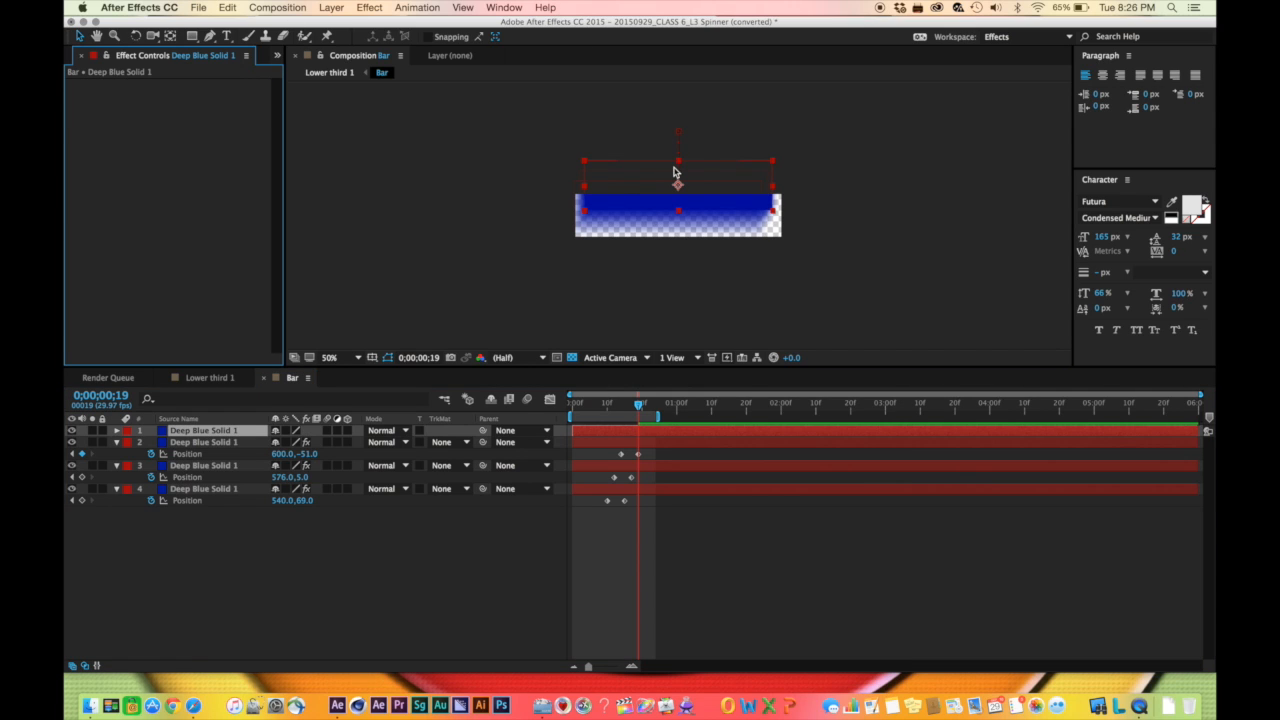
Flatten the duplicated solid into a thin horizontal strip and move it straight down onto the bar's upper edge
click(679, 168)
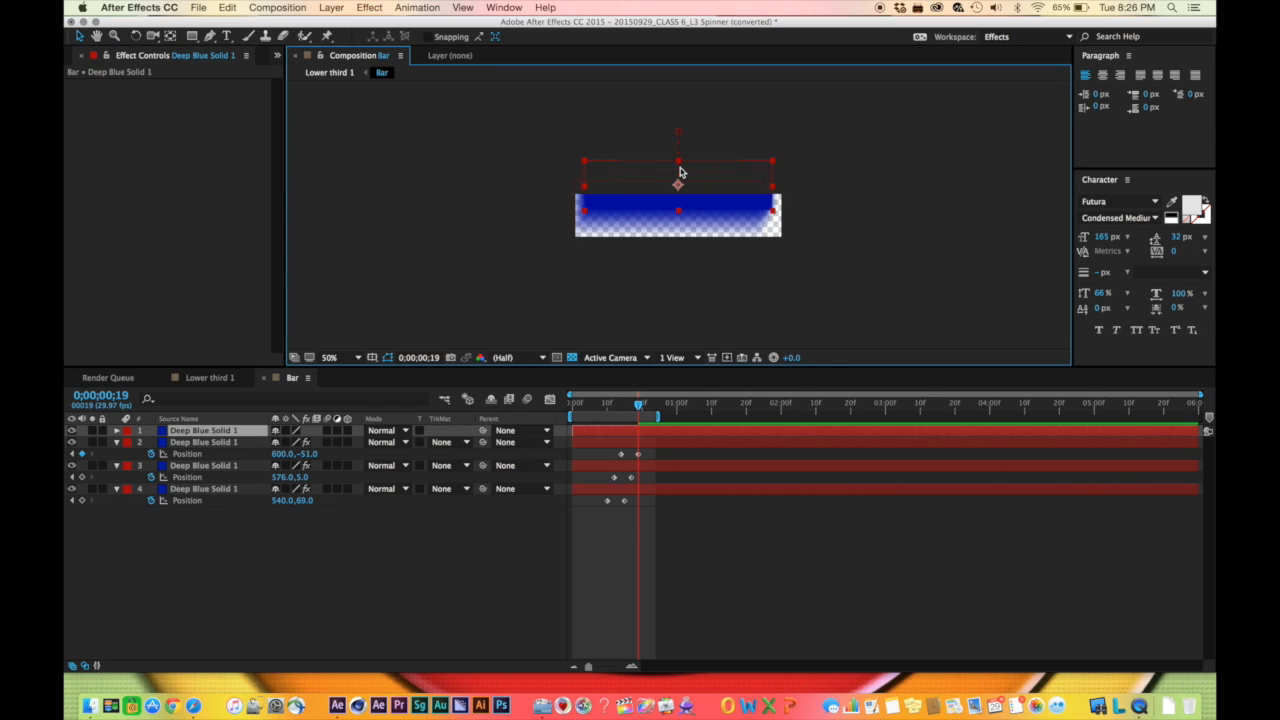
drag(677, 166, 680, 185)
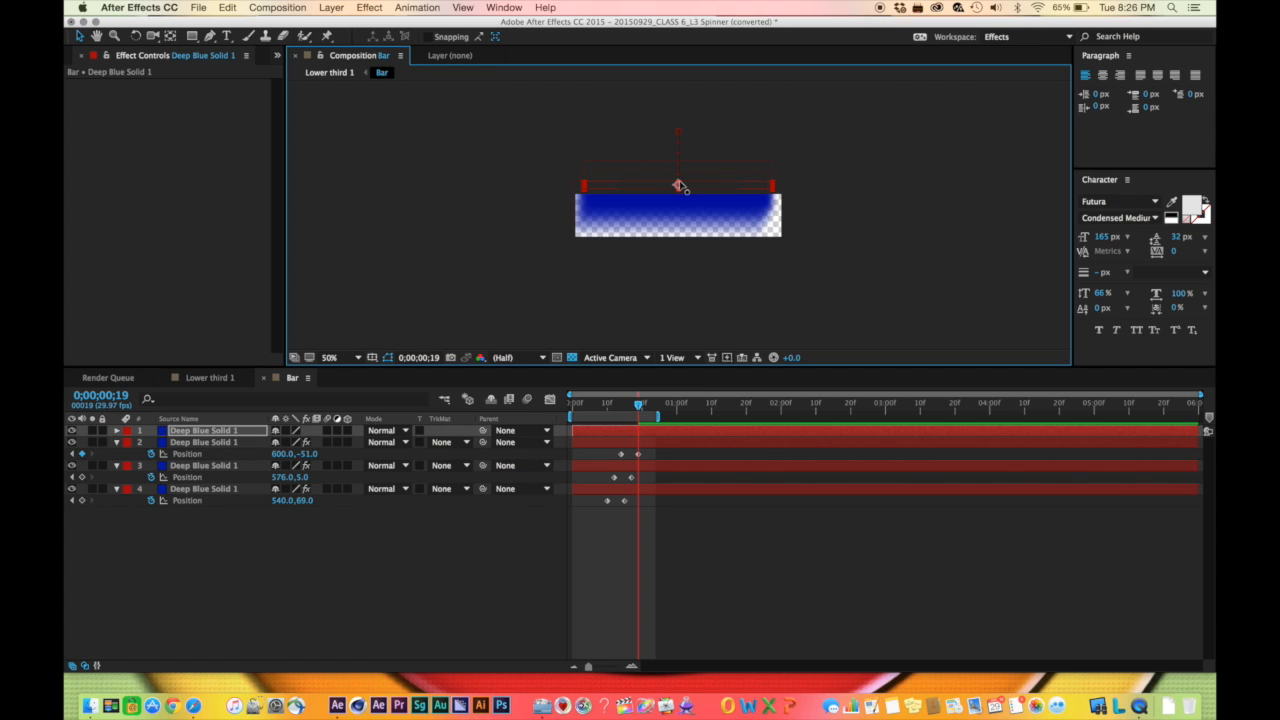
key(shift+Down)
key(shift+Down)
Change the strip's solid color to white, creating a new 1200 x 250 px solid for this layer only
click(163, 432)
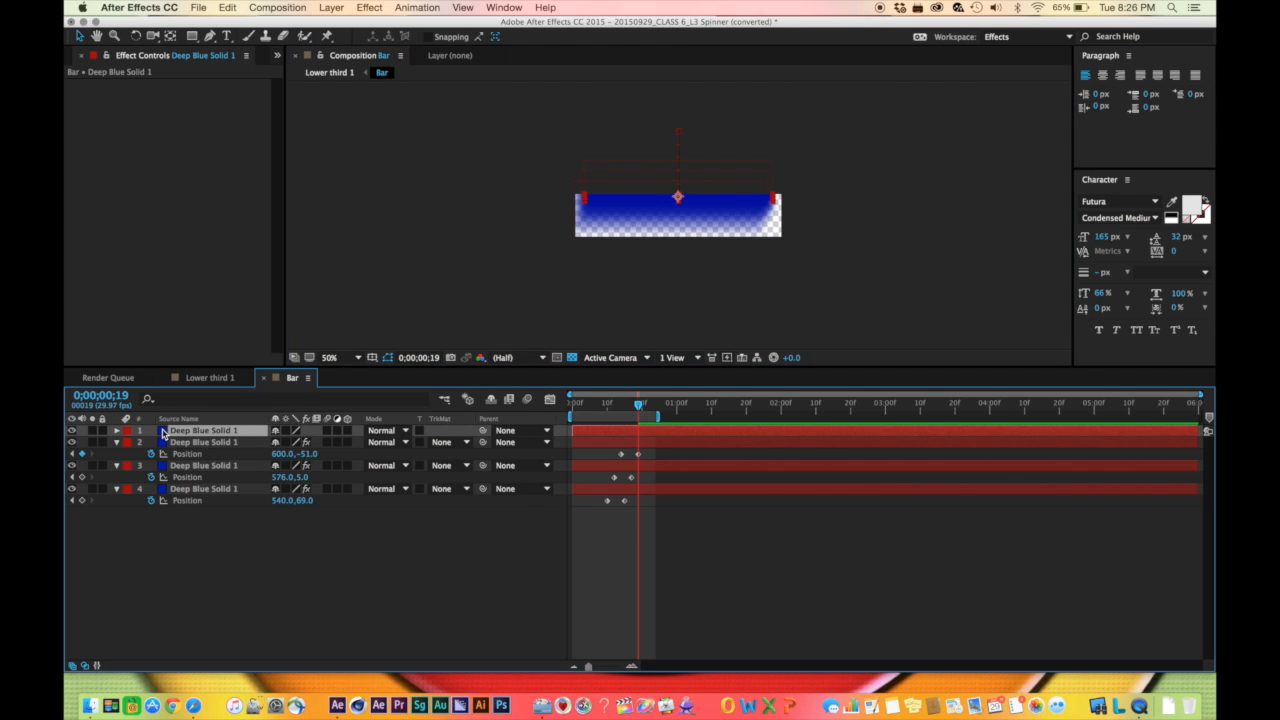
key(super+shift+y)
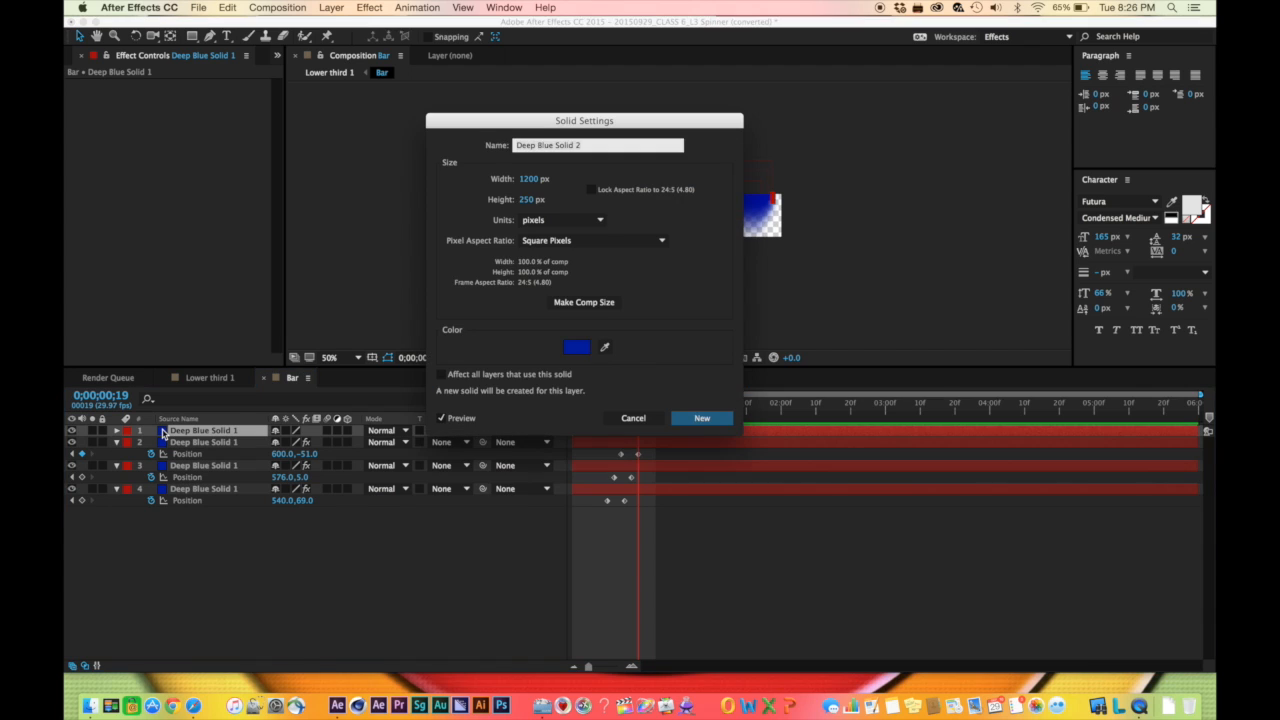
click(576, 346)
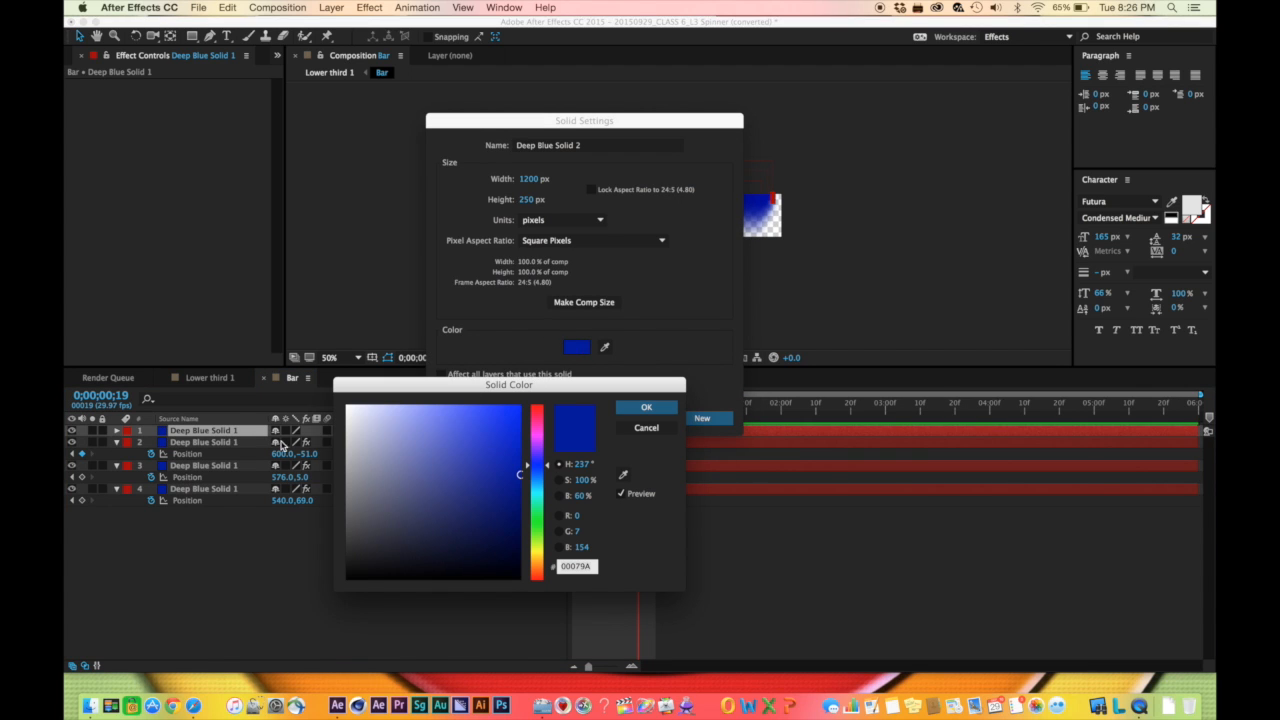
drag(350, 410, 332, 413)
click(647, 409)
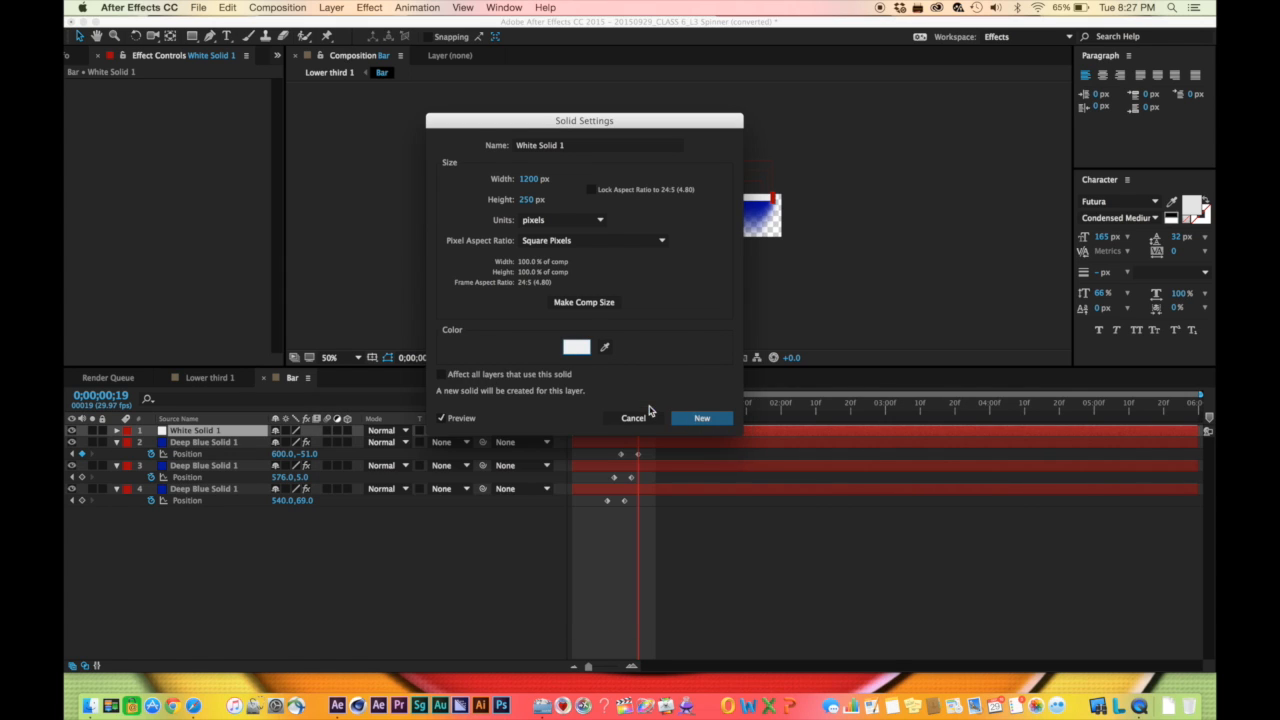
click(703, 418)
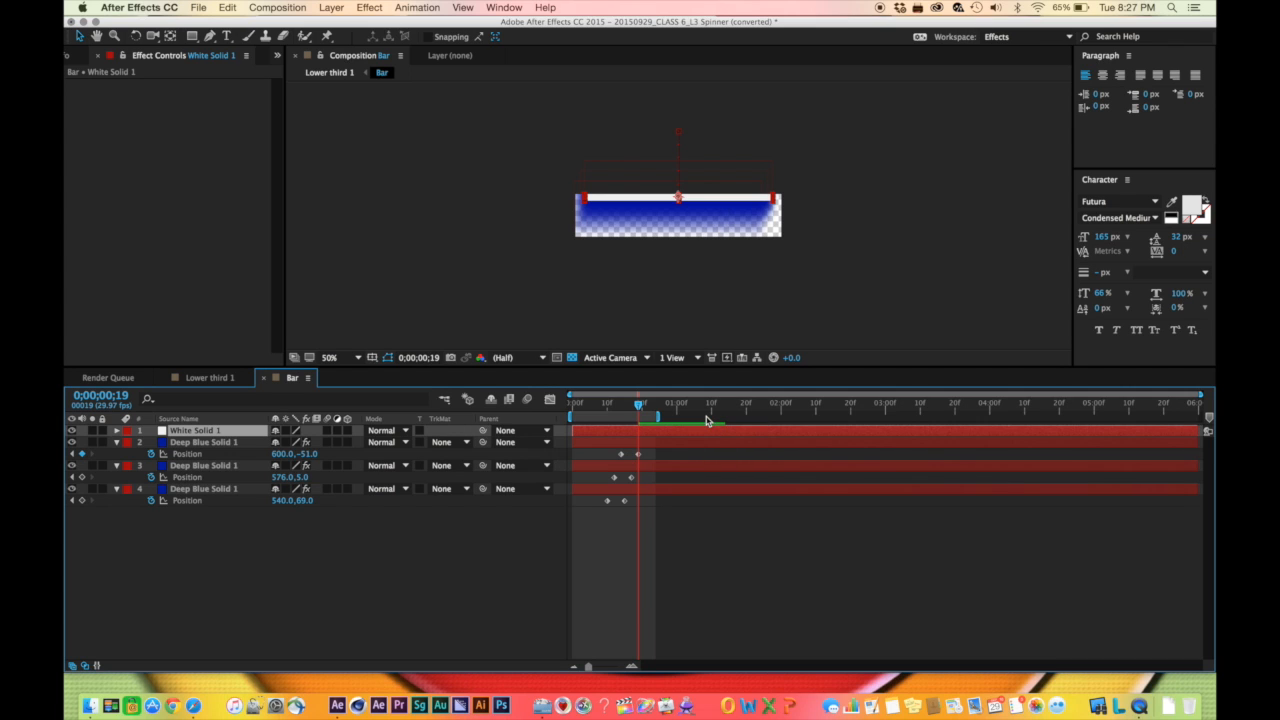
Widen the white strip past both ends of the Bar frame, and shift it left to line up with the blue bar's right end
click(586, 199)
drag(586, 199, 556, 202)
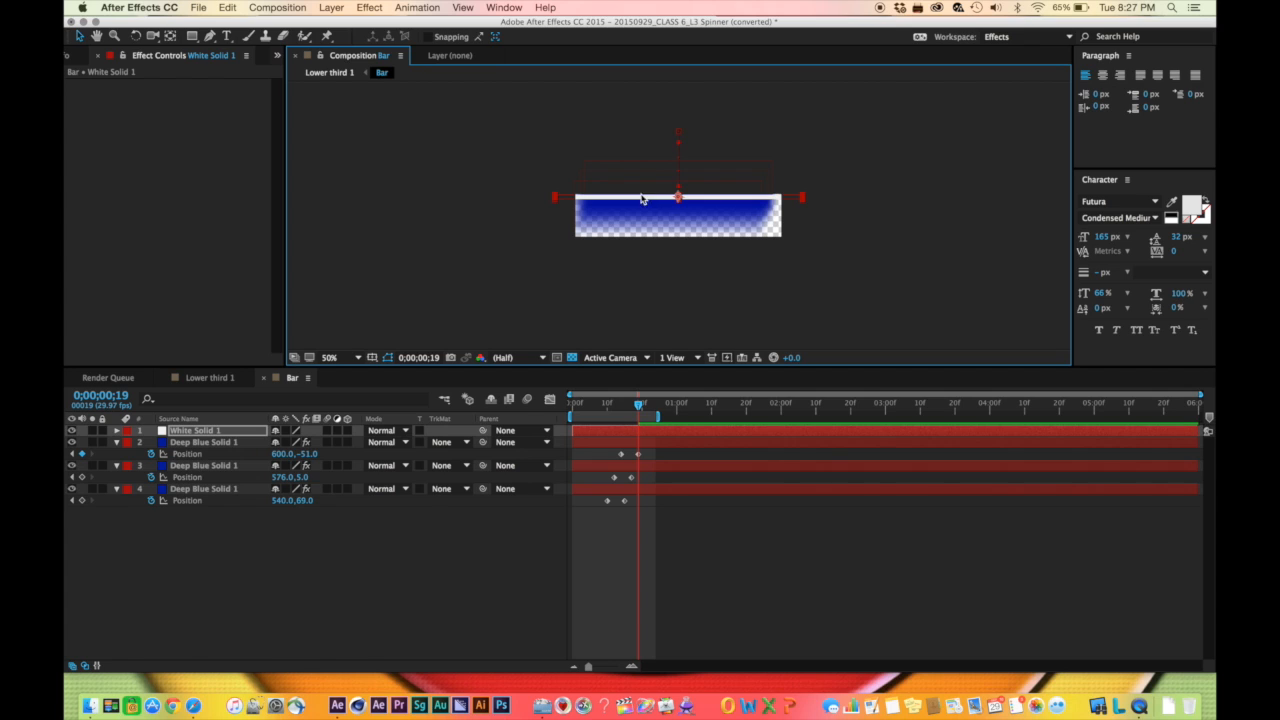
drag(647, 200, 618, 200)
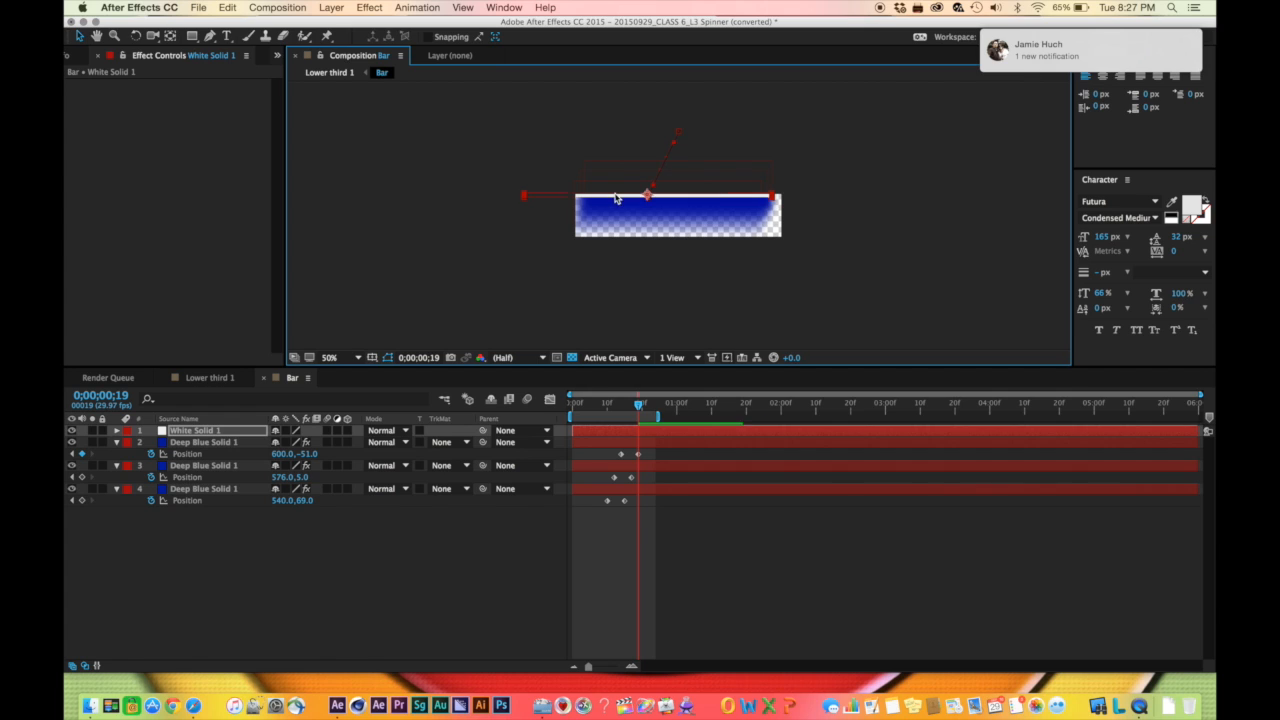
Move the start point of the white strip's motion path directly above the strip so it travels straight down
click(877, 238)
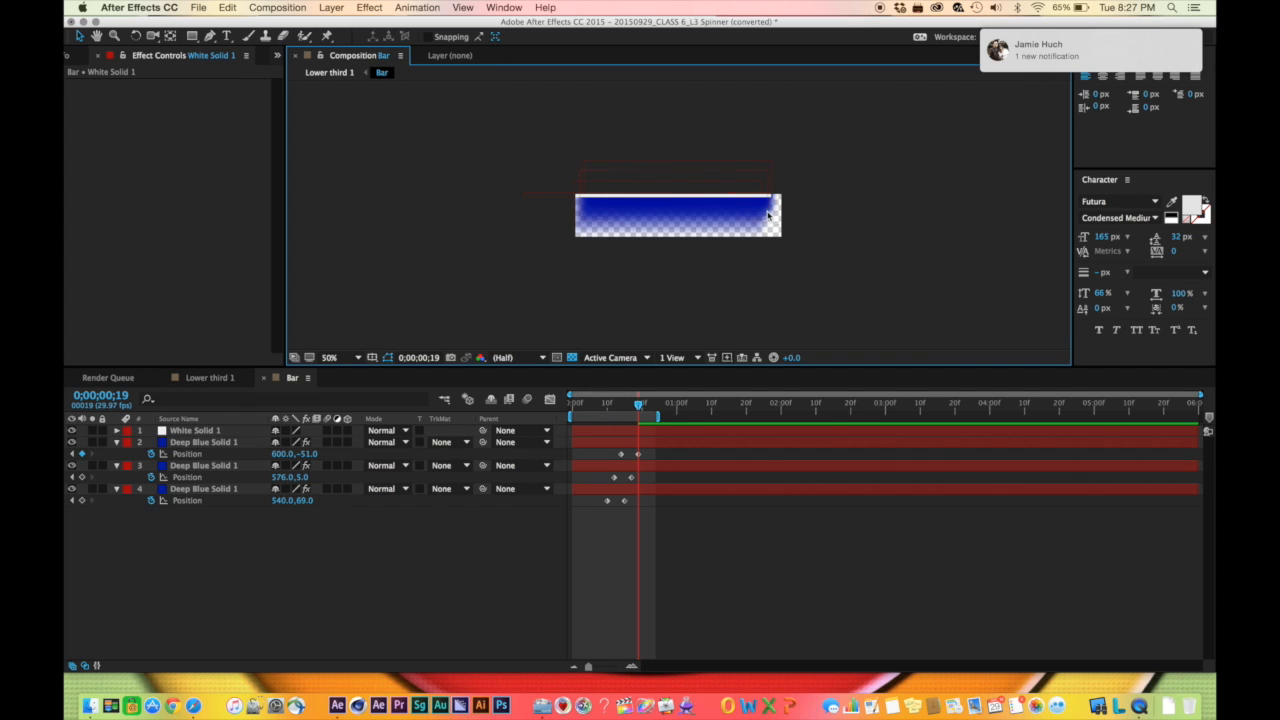
click(755, 201)
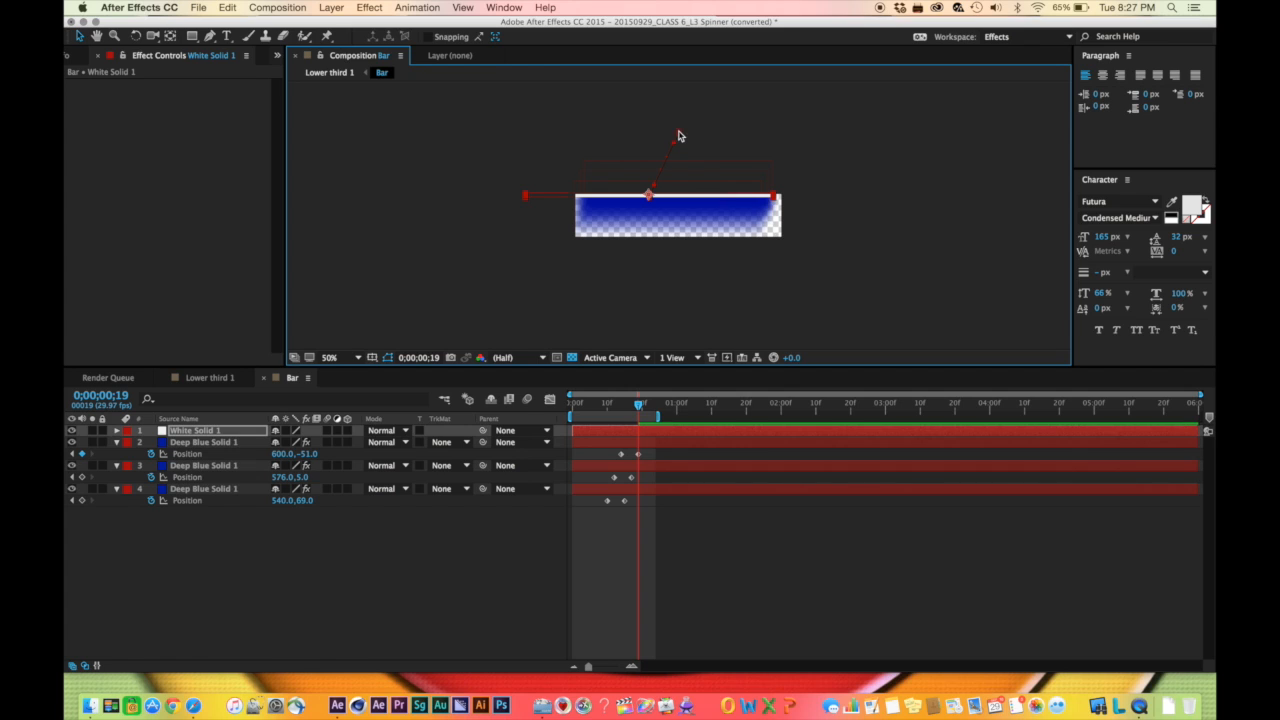
drag(679, 135, 652, 136)
Set the current time to 0;00;00;24 and apply the Fast Blur effect to the white strip
mouse_move(640, 410)
mouse_down()
mouse_move(607, 412)
mouse_move(655, 420)
mouse_up()
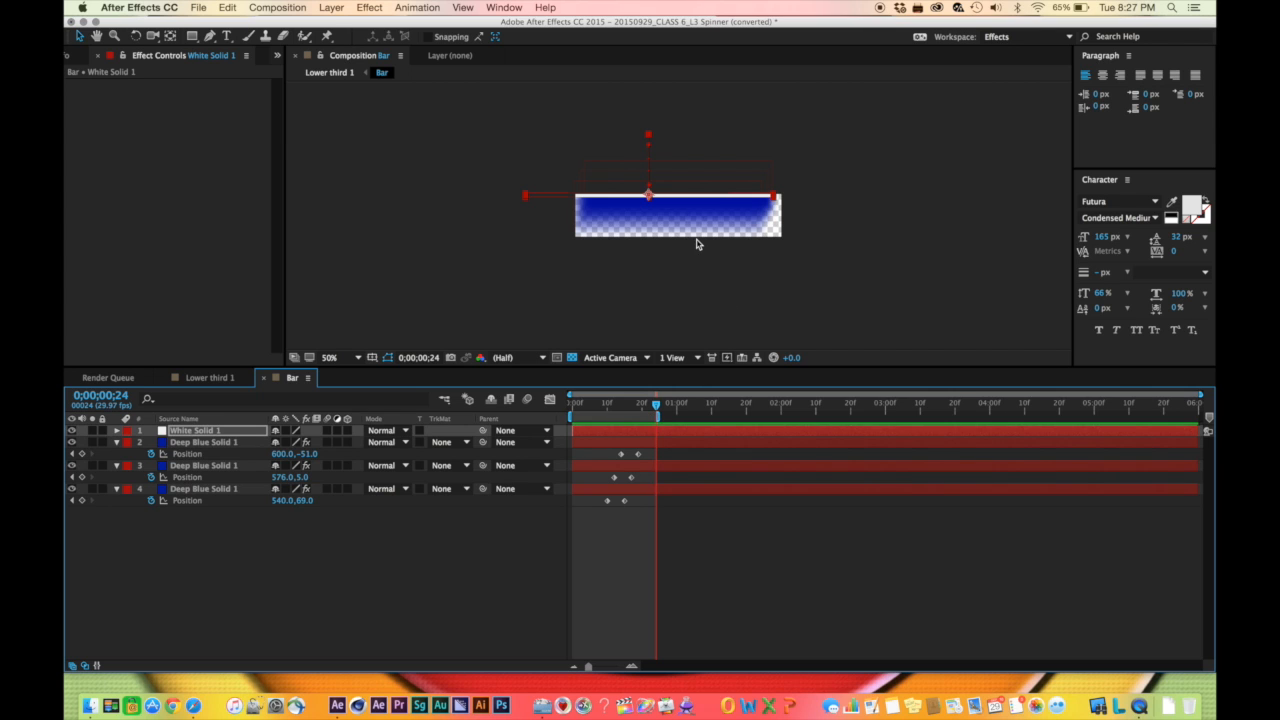
key(period)
key(period)
key(period)
key(period)
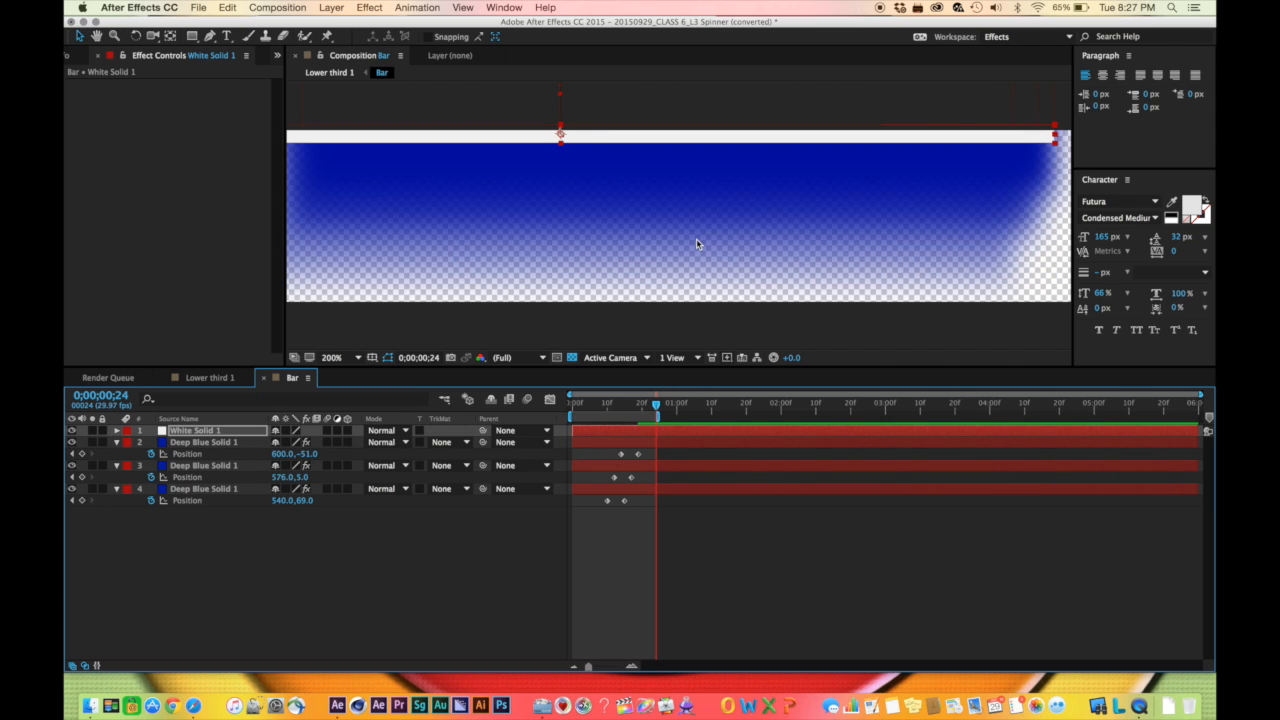
key(comma)
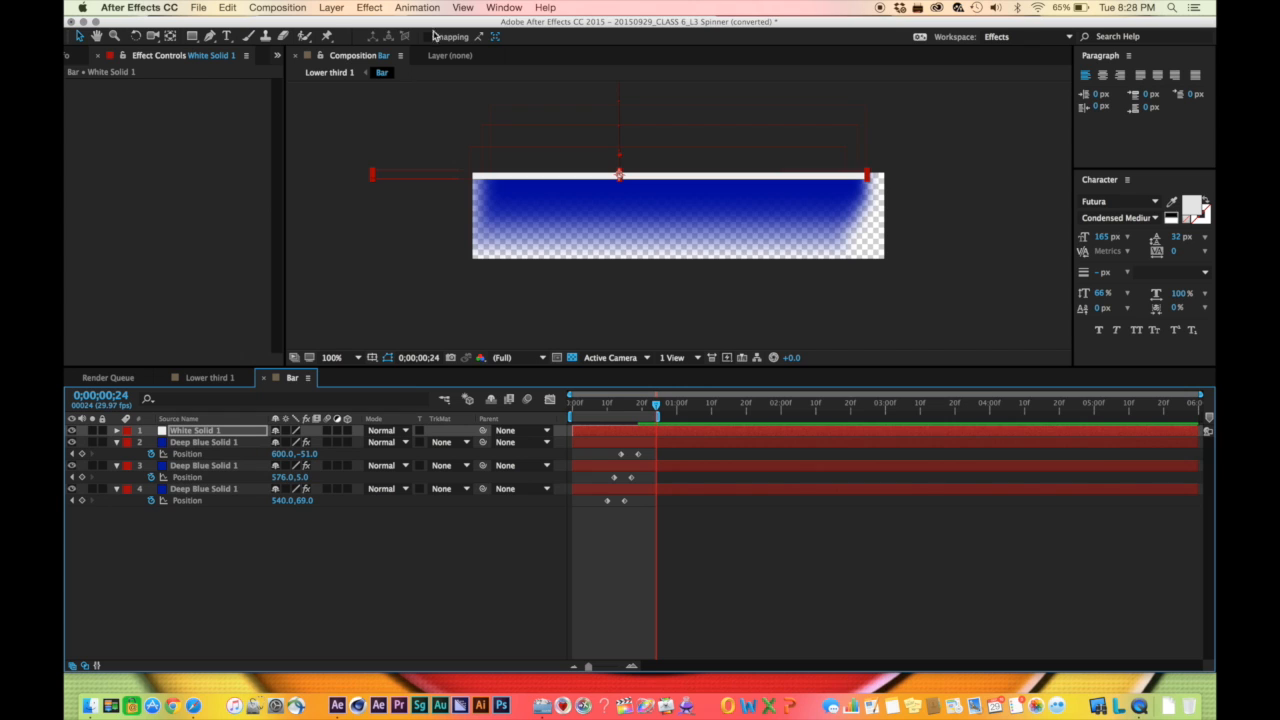
click(369, 7)
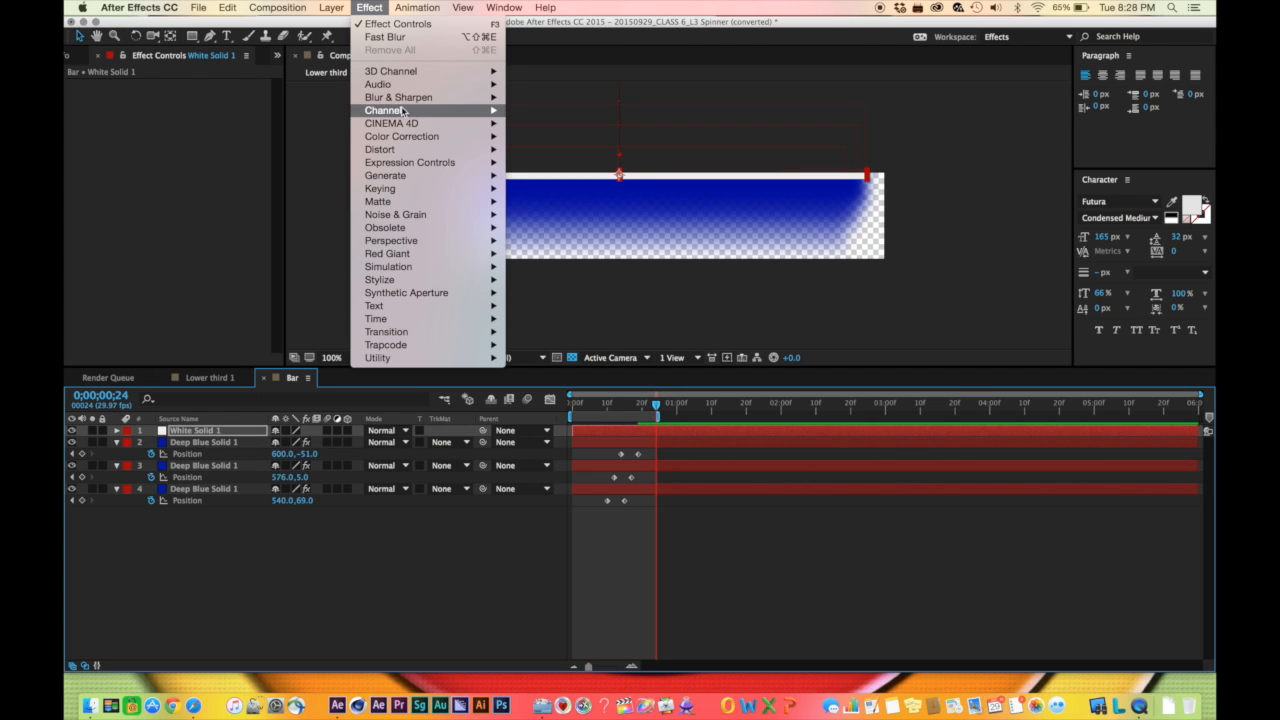
mouse_move(404, 177)
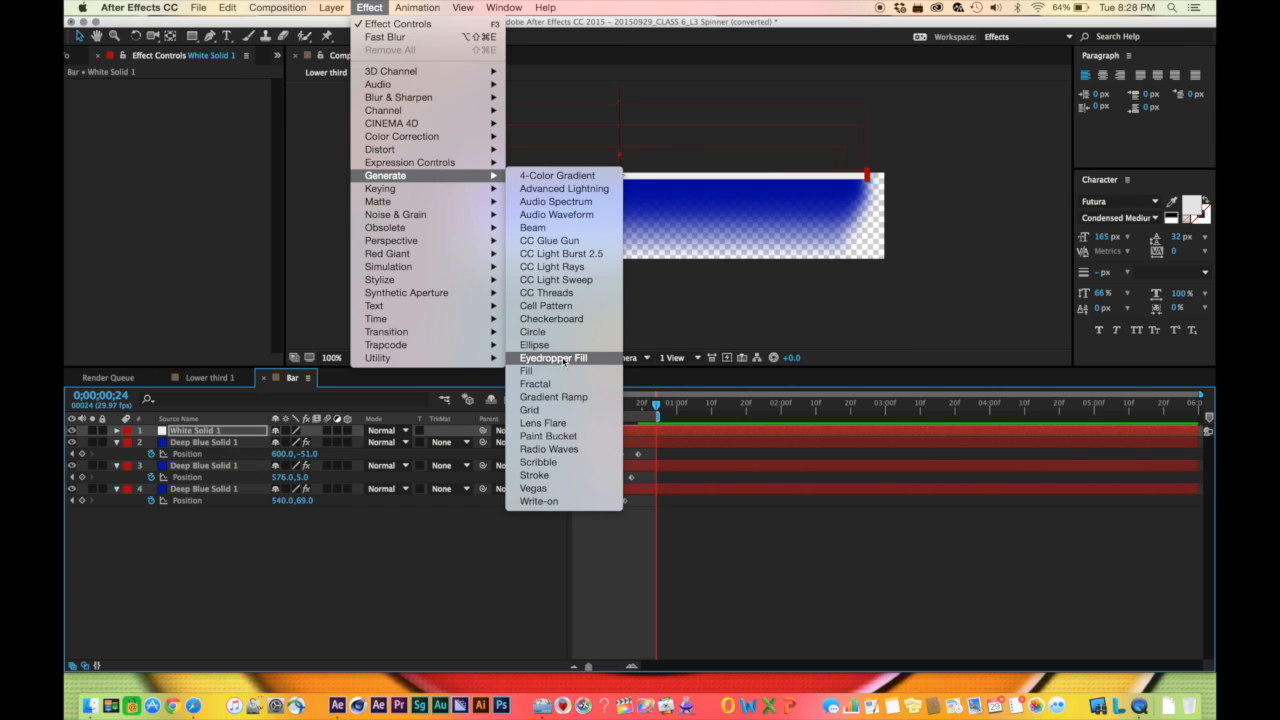
mouse_move(430, 100)
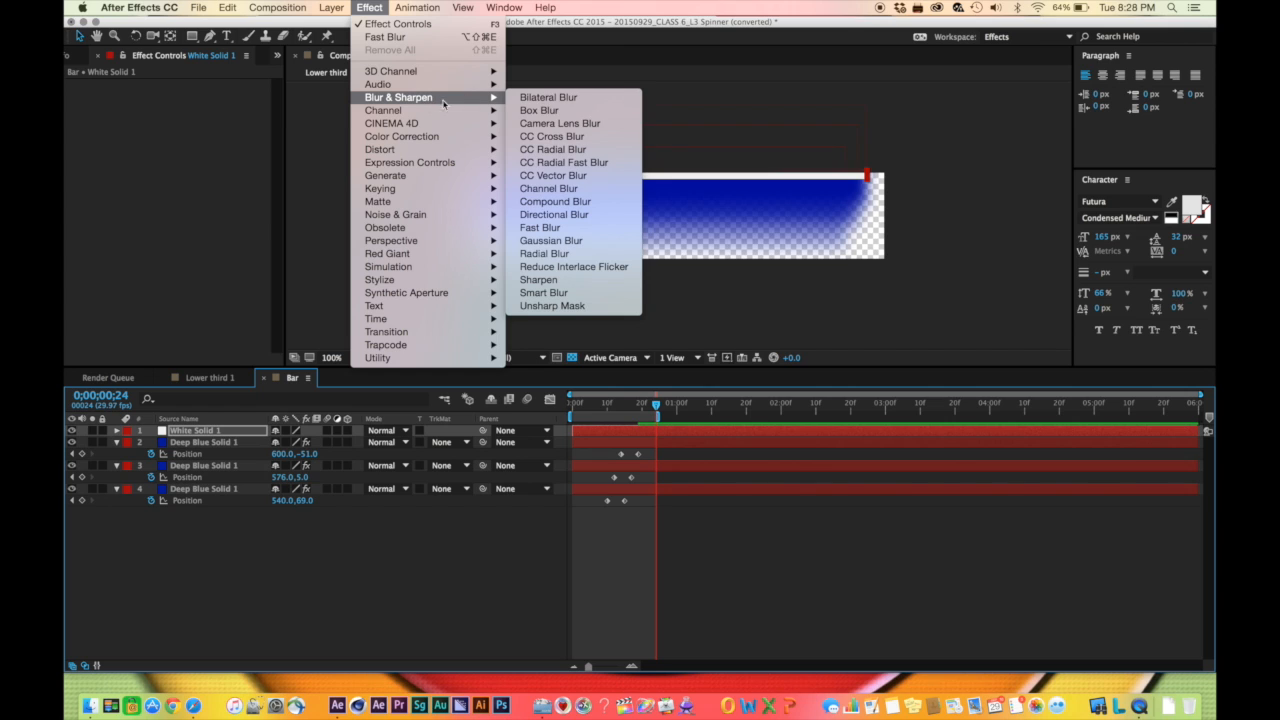
click(574, 228)
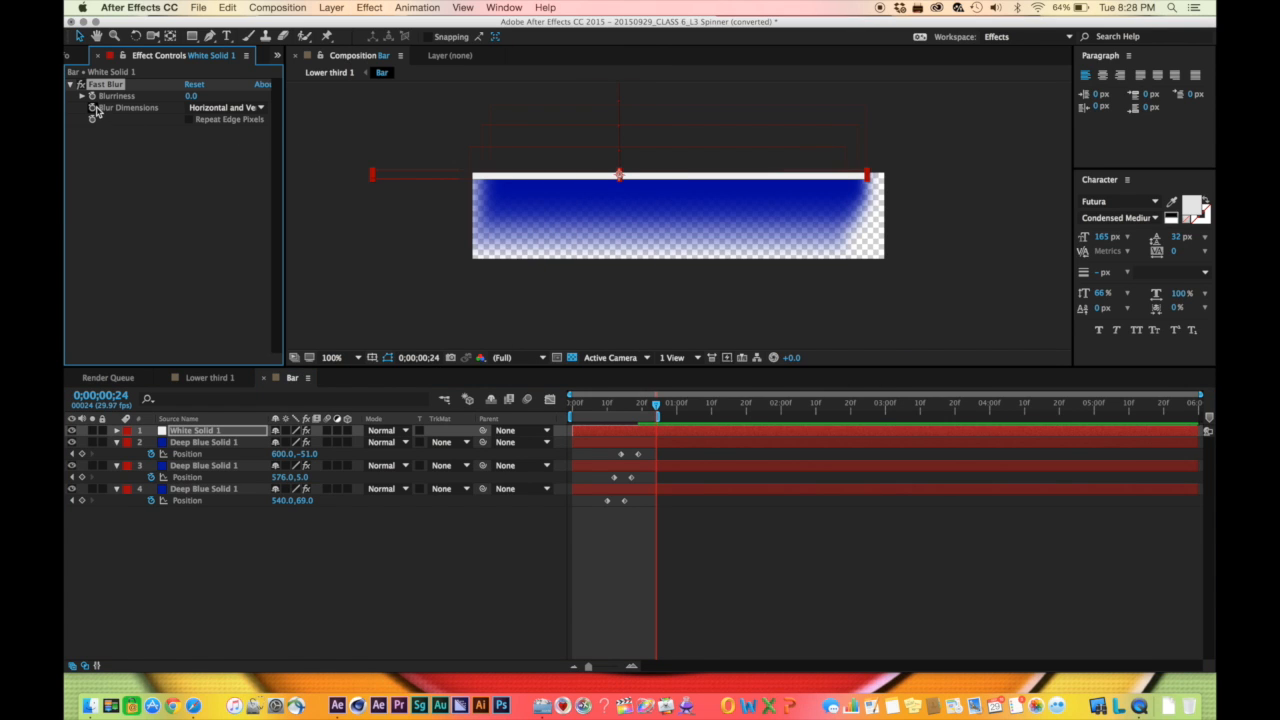
Set the white strip's Fast Blur blurriness to 50
drag(189, 97, 200, 95)
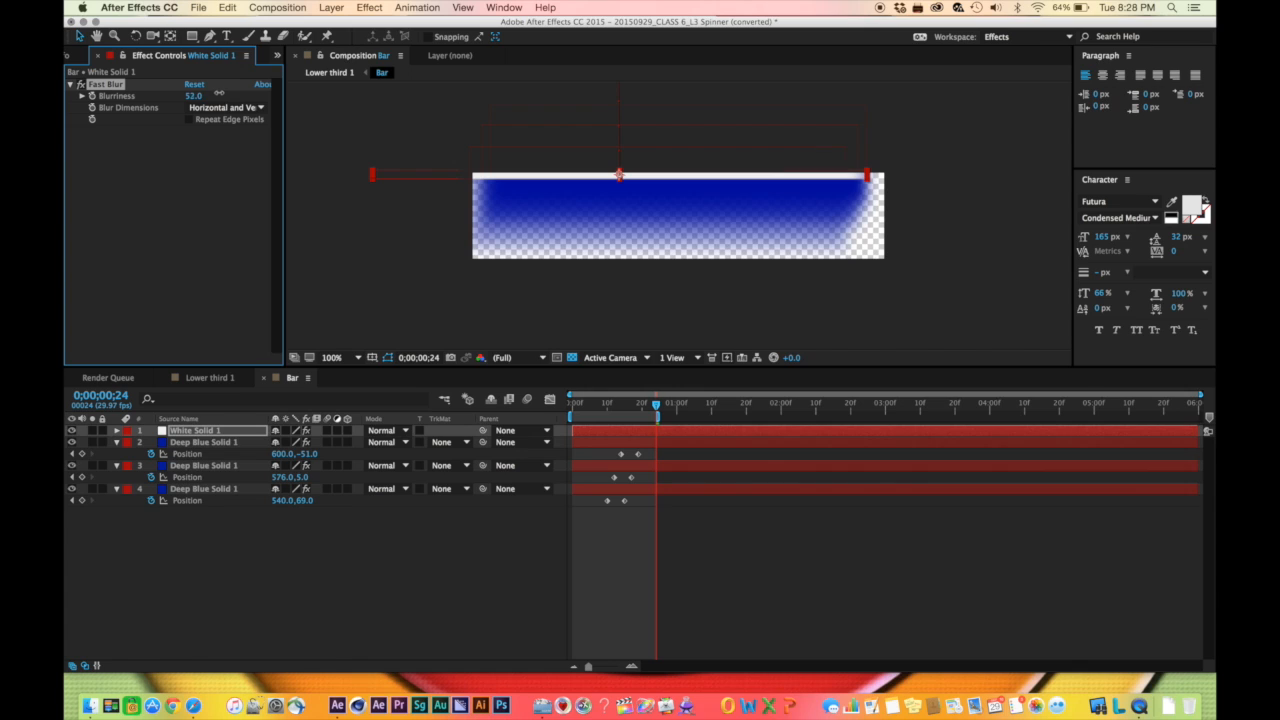
click(193, 96)
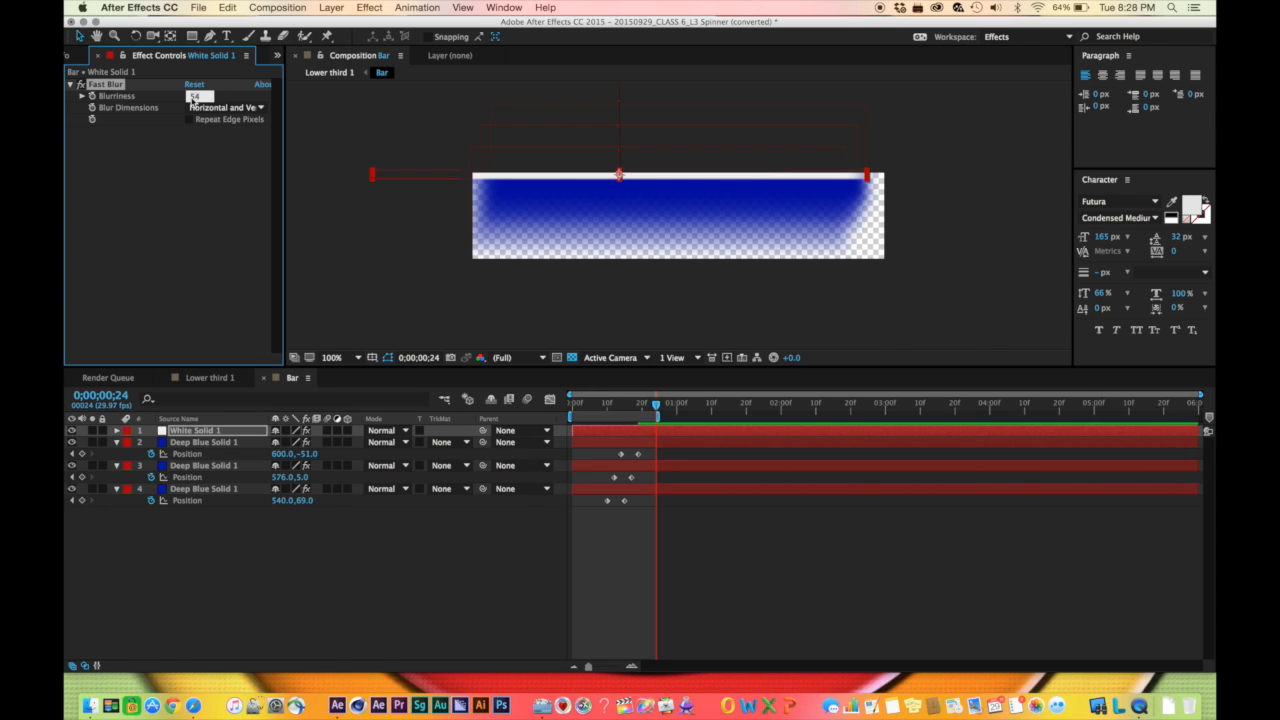
text(50)
key(Return)
click(229, 229)
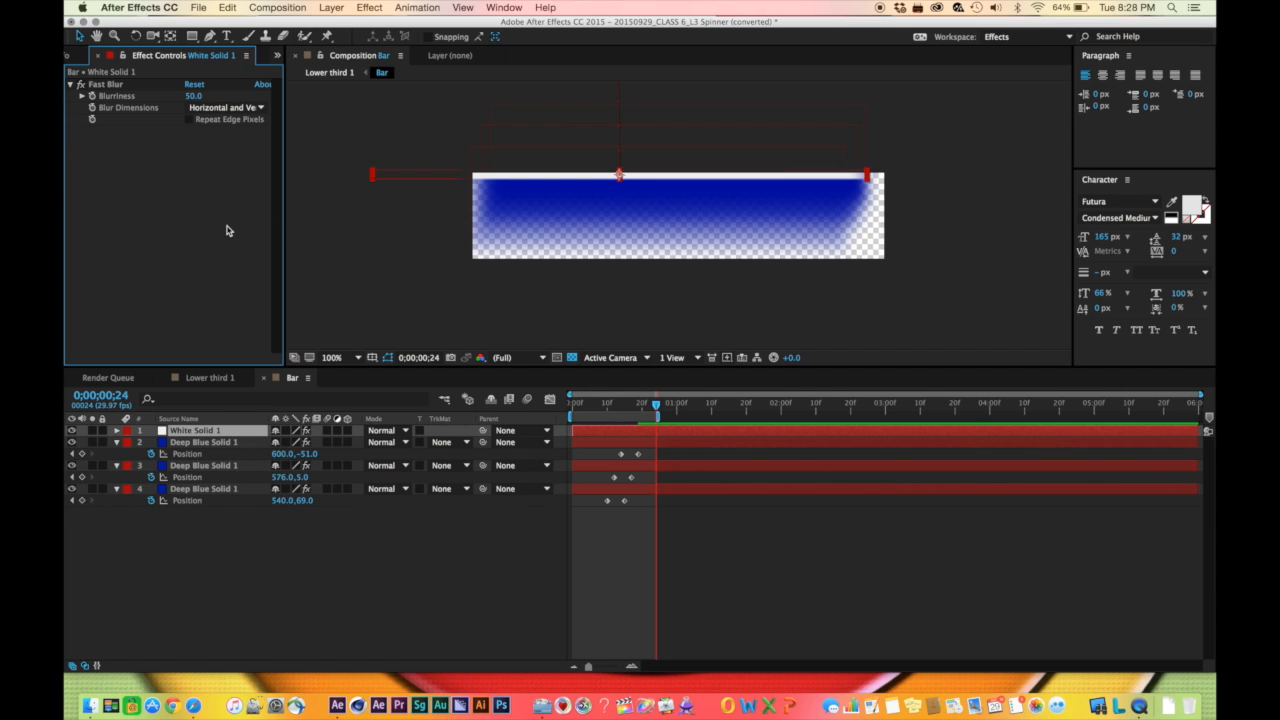
click(410, 271)
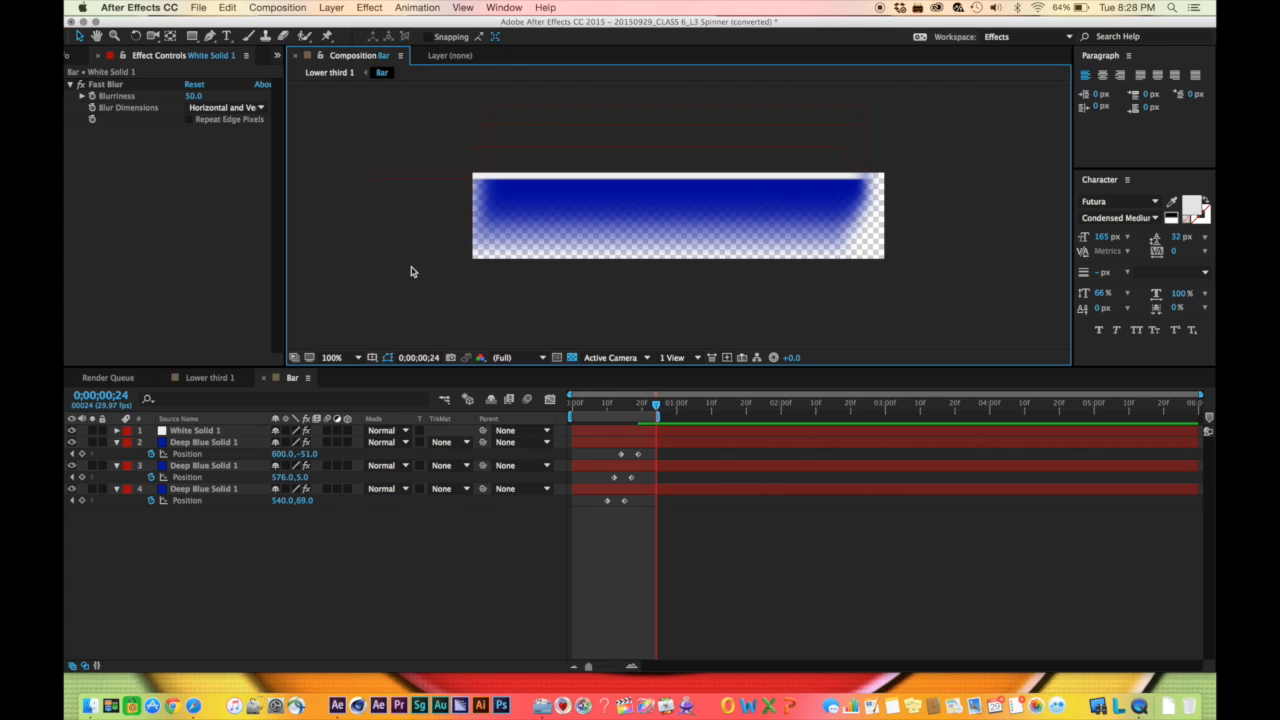
Try restricting the white strip's Fast Blur to the Vertical dimension
click(211, 108)
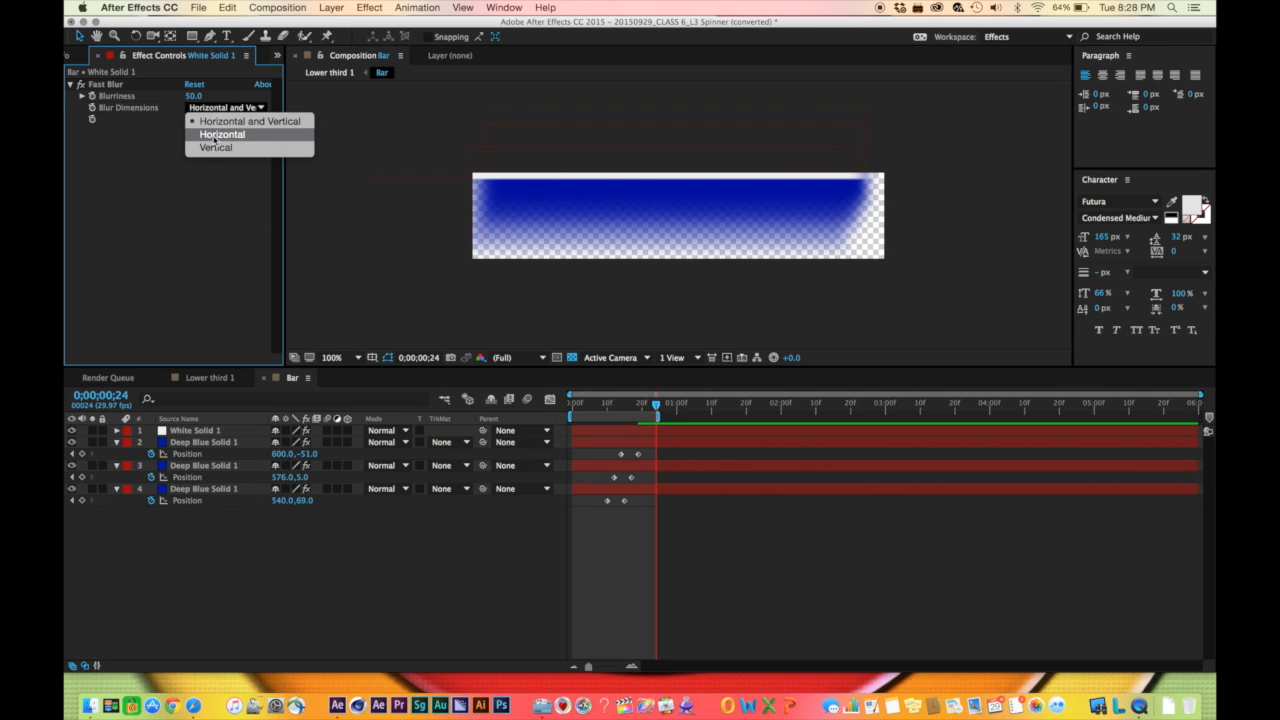
click(215, 147)
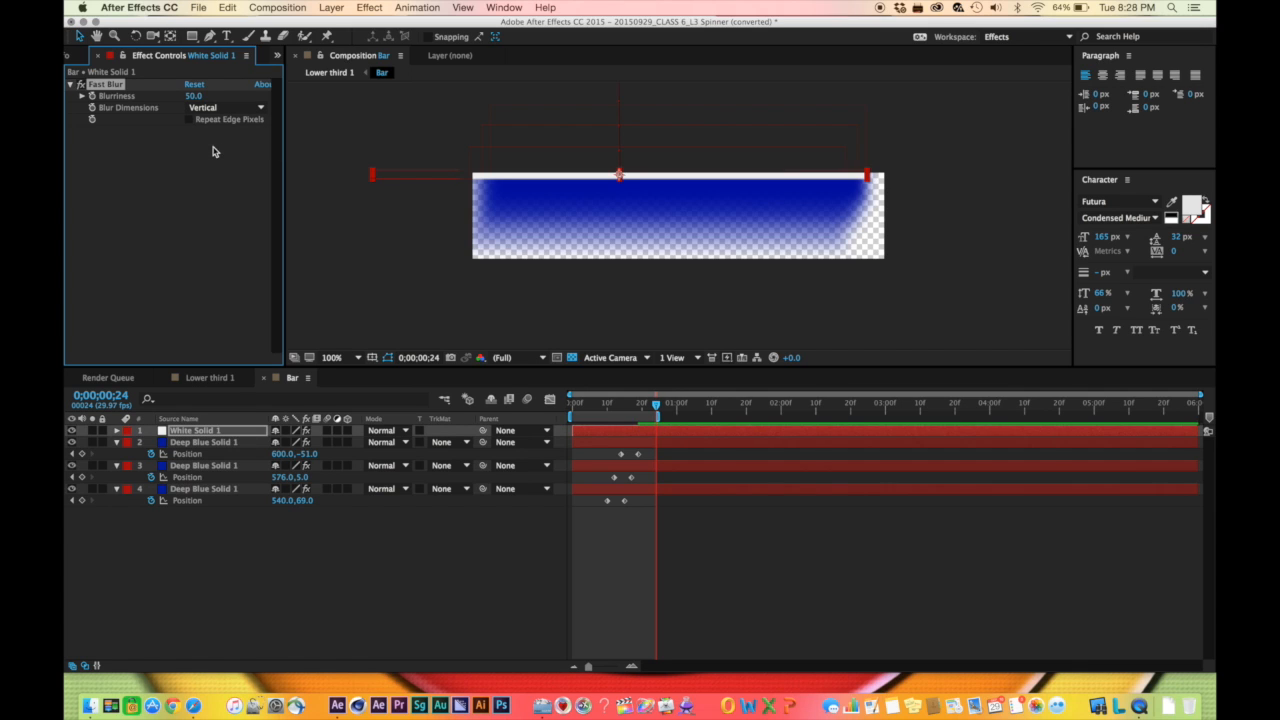
click(380, 245)
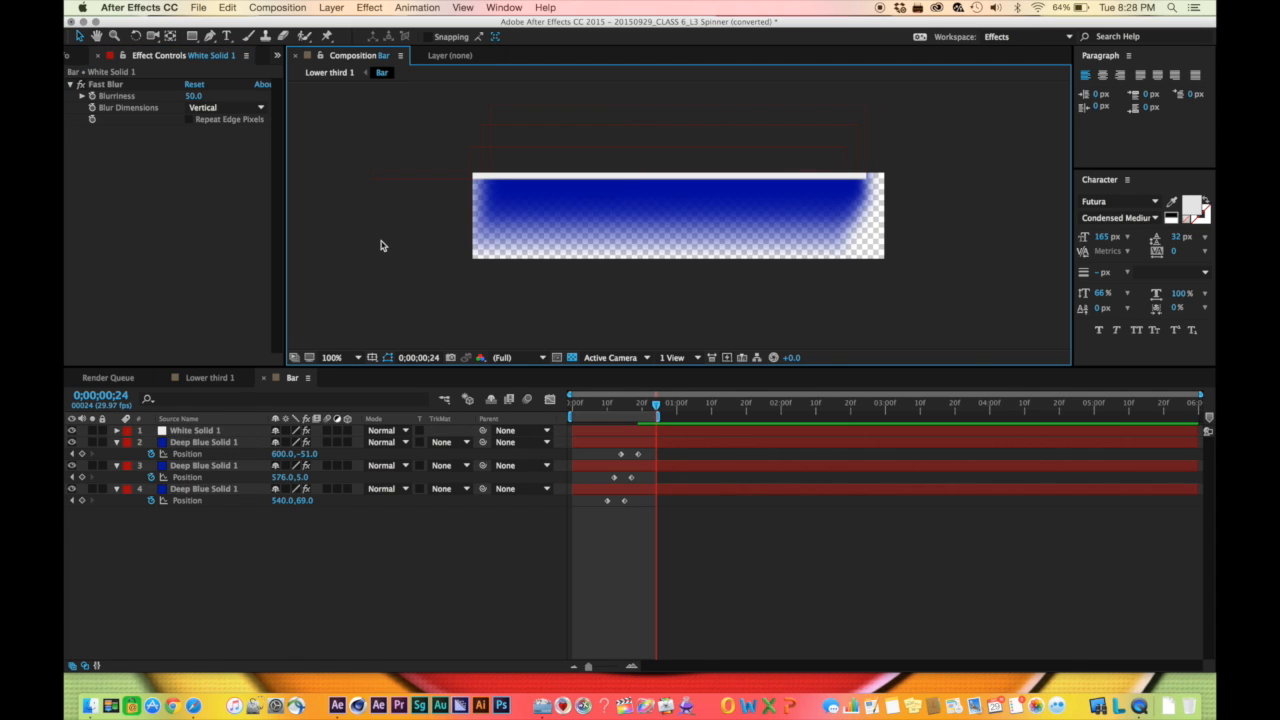
Set the Blur Dimensions of the white strip's Fast Blur to Horizontal
click(205, 107)
click(213, 137)
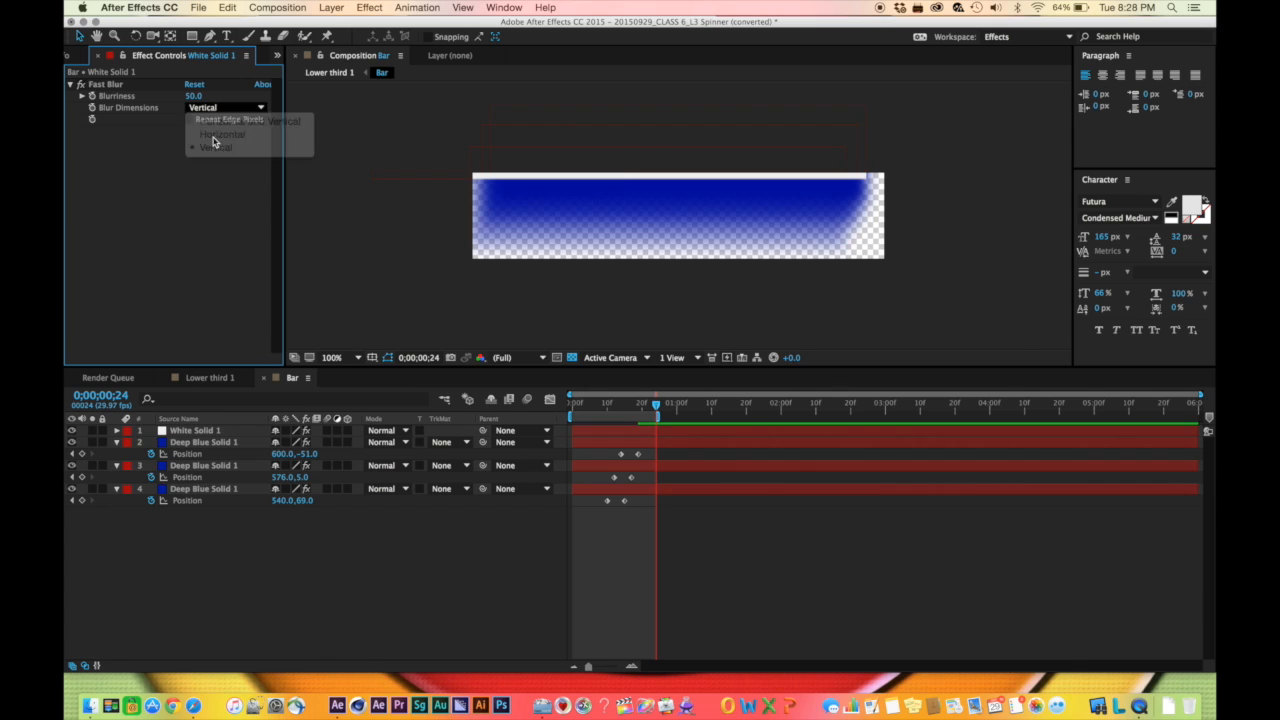
click(352, 218)
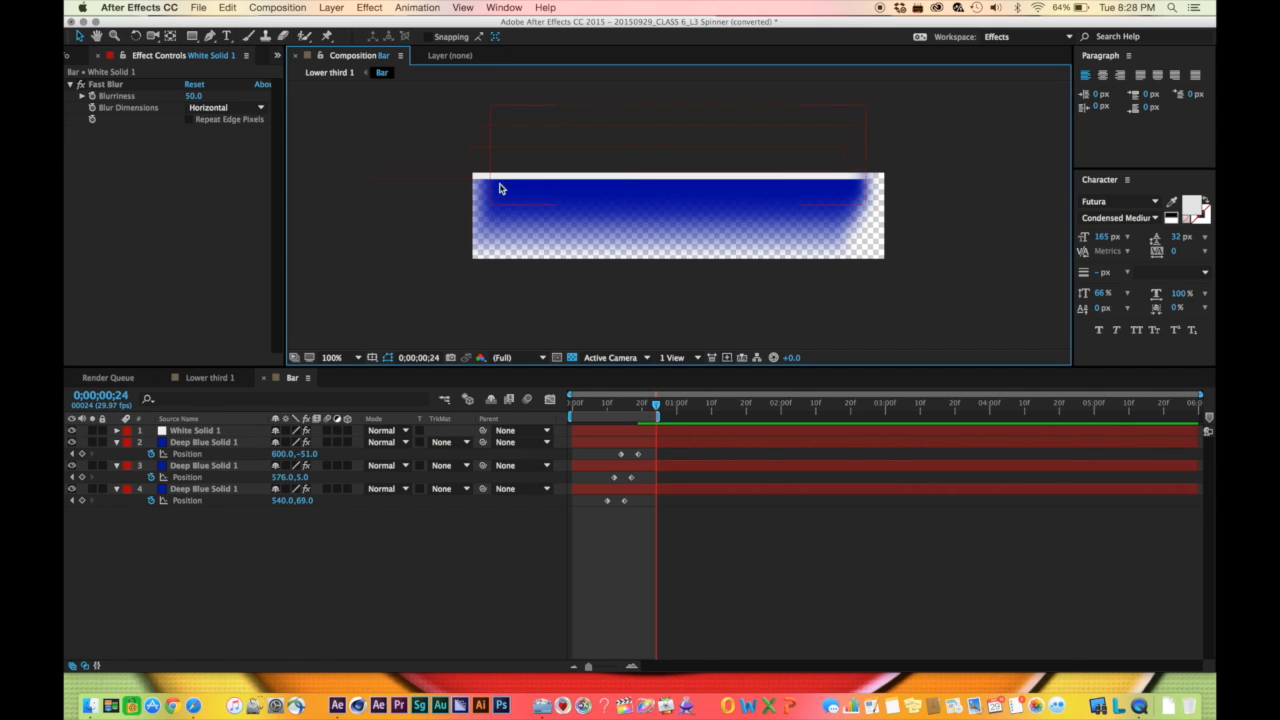
Nudge the white strip up slightly at 0;00;00;24, to position 428, 3
click(447, 181)
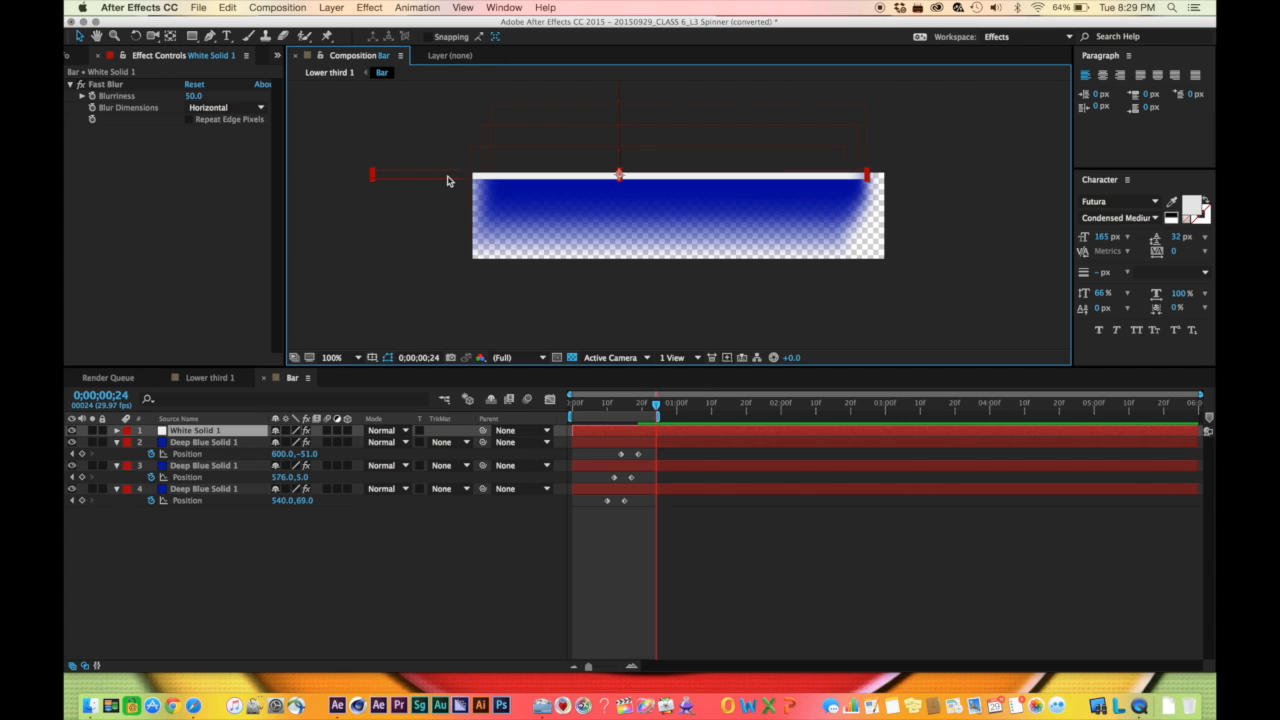
key(Up)
key(Up)
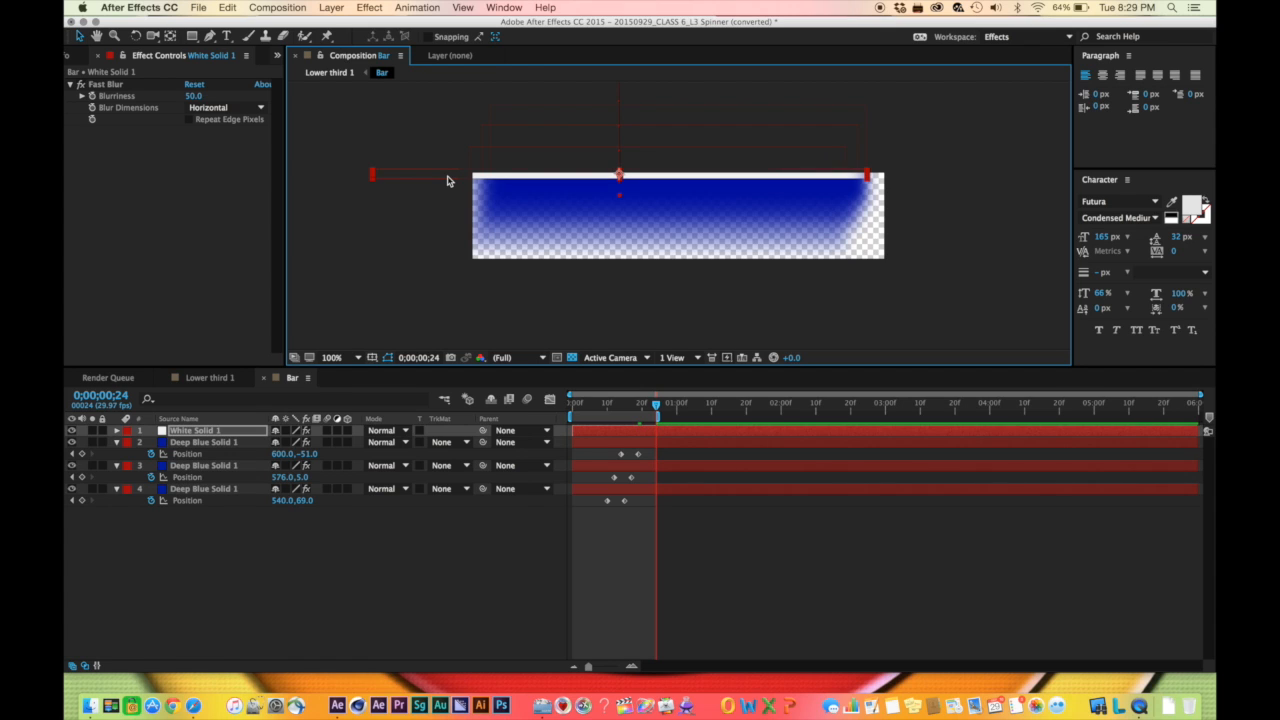
click(388, 244)
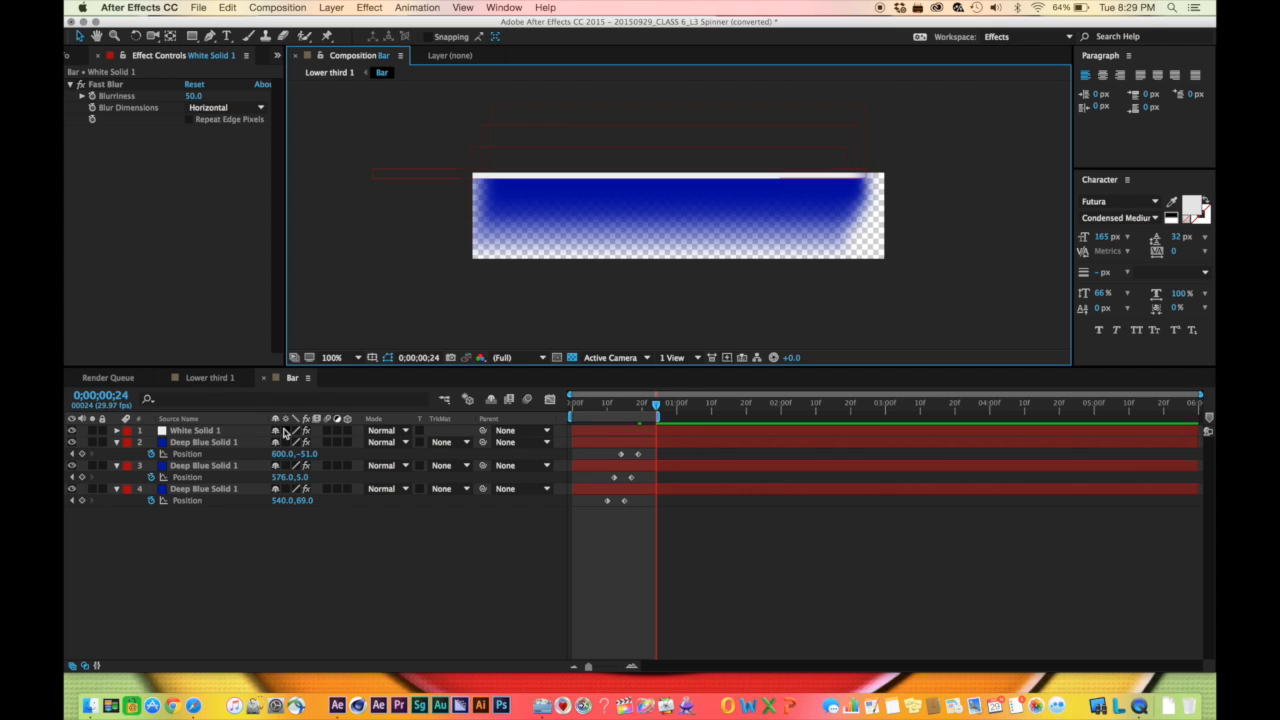
Examine the blurred end of the white strip against the blue bar in the Lower third 1 composition
click(220, 380)
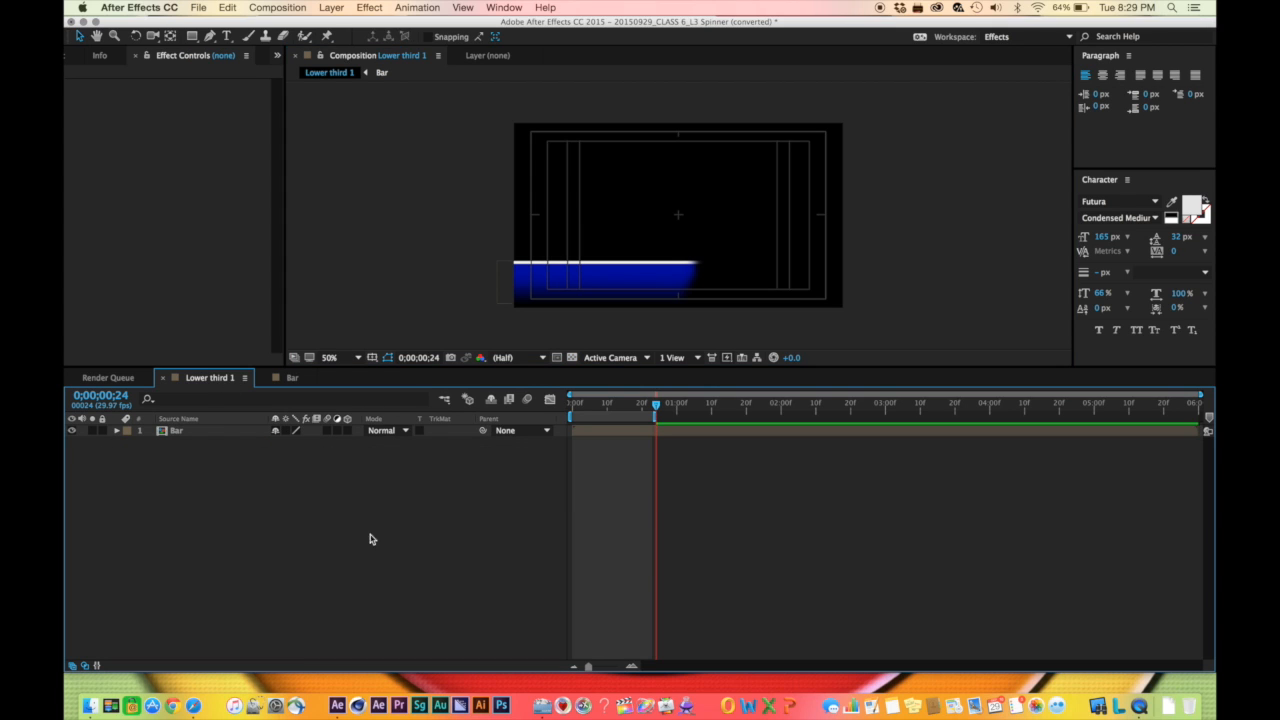
scroll(652, 292, up, 2)
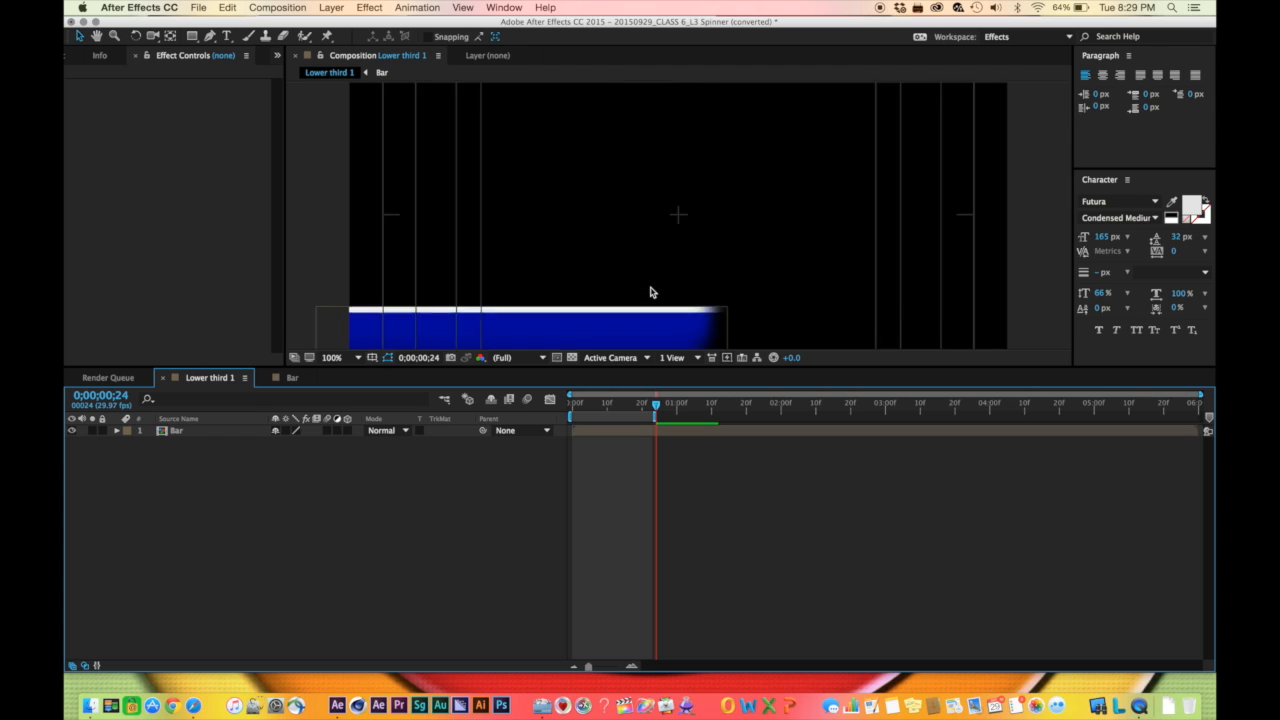
scroll(652, 292, down, 2)
scroll(652, 292, up, 1)
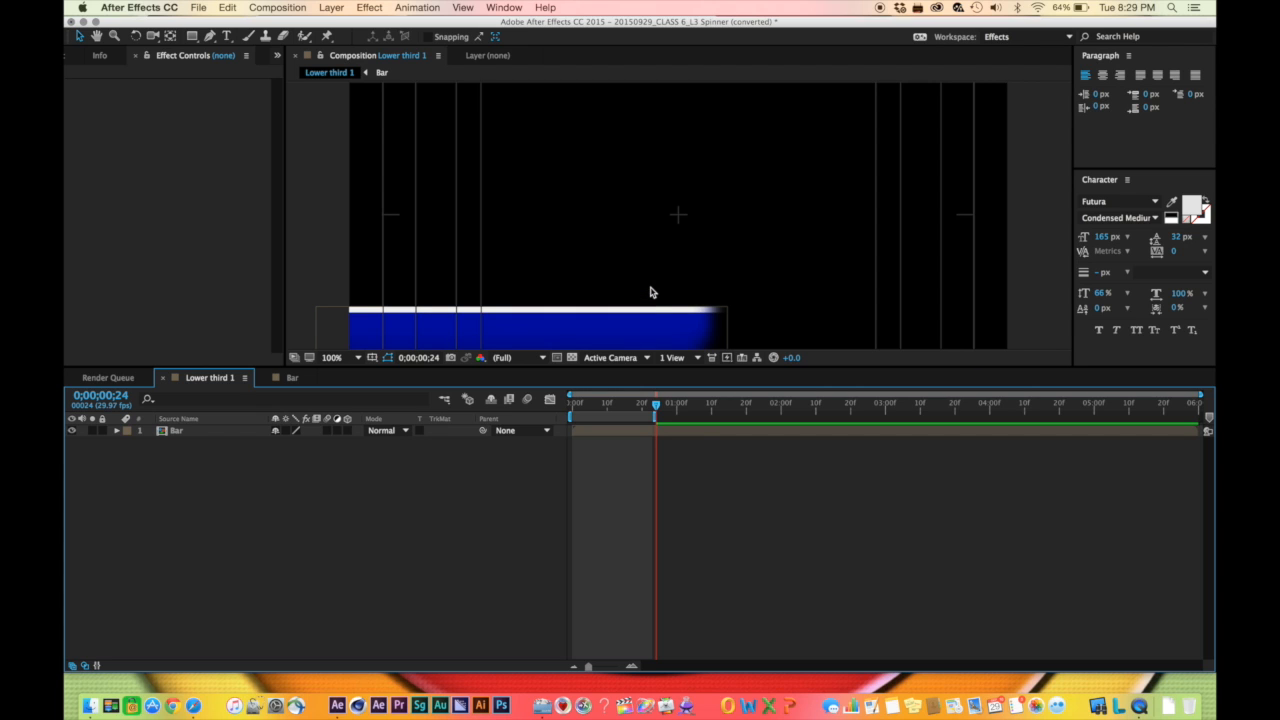
drag(634, 300, 720, 210)
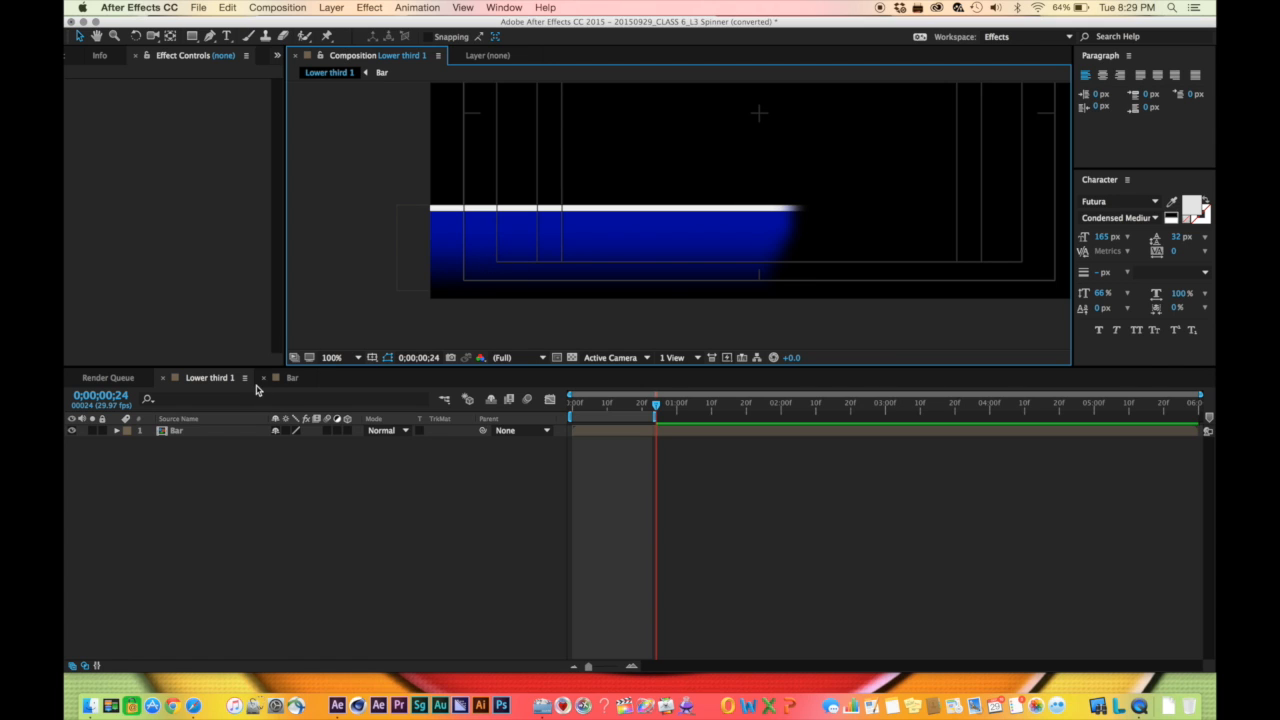
In Bar, reveal the white strip's Position, select all its keyframes, and shift the strip left to position 396, 3
click(295, 378)
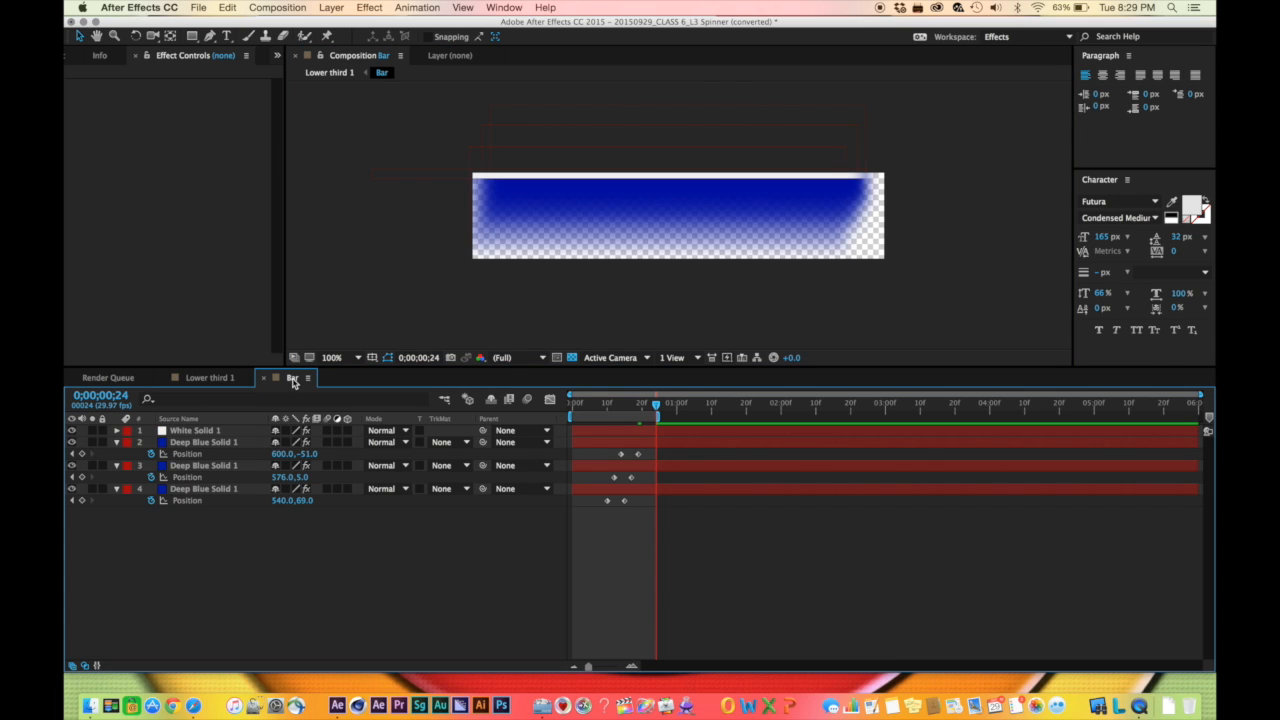
click(450, 177)
click(197, 431)
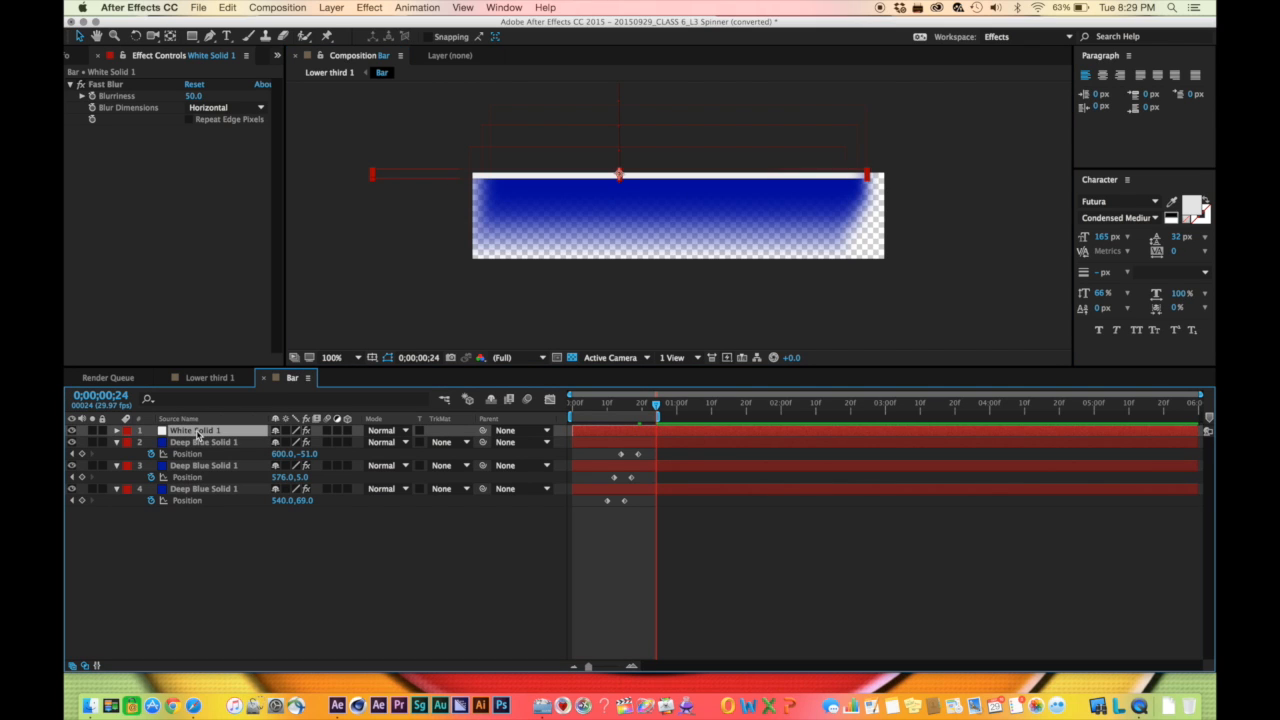
key(p)
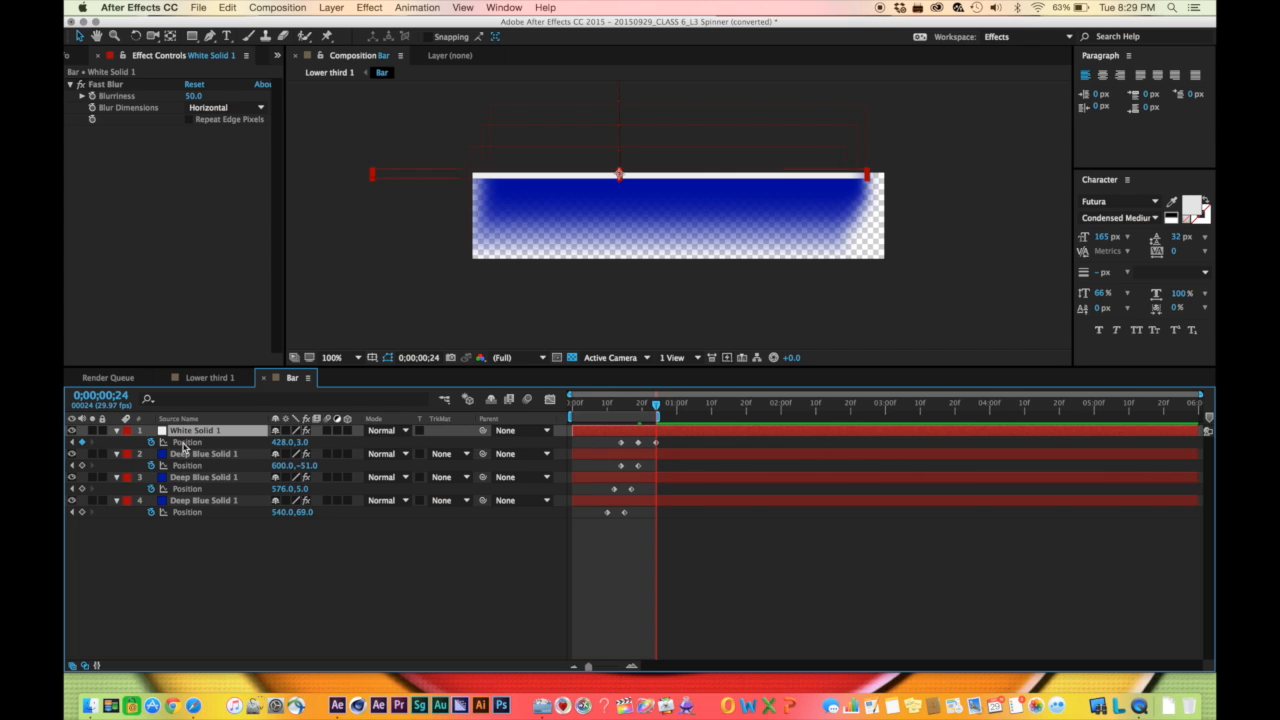
click(186, 442)
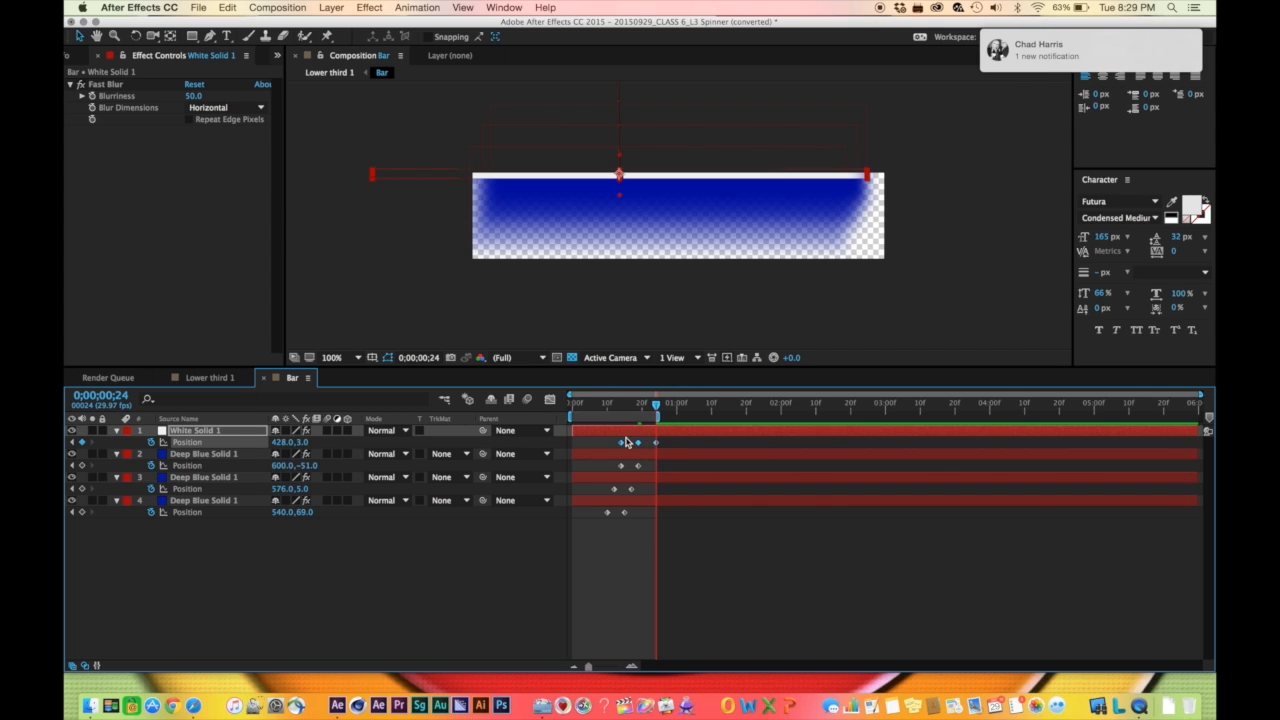
click(570, 178)
mouse_move(570, 178)
mouse_down()
mouse_move(496, 178)
mouse_move(587, 178)
mouse_move(555, 176)
mouse_up()
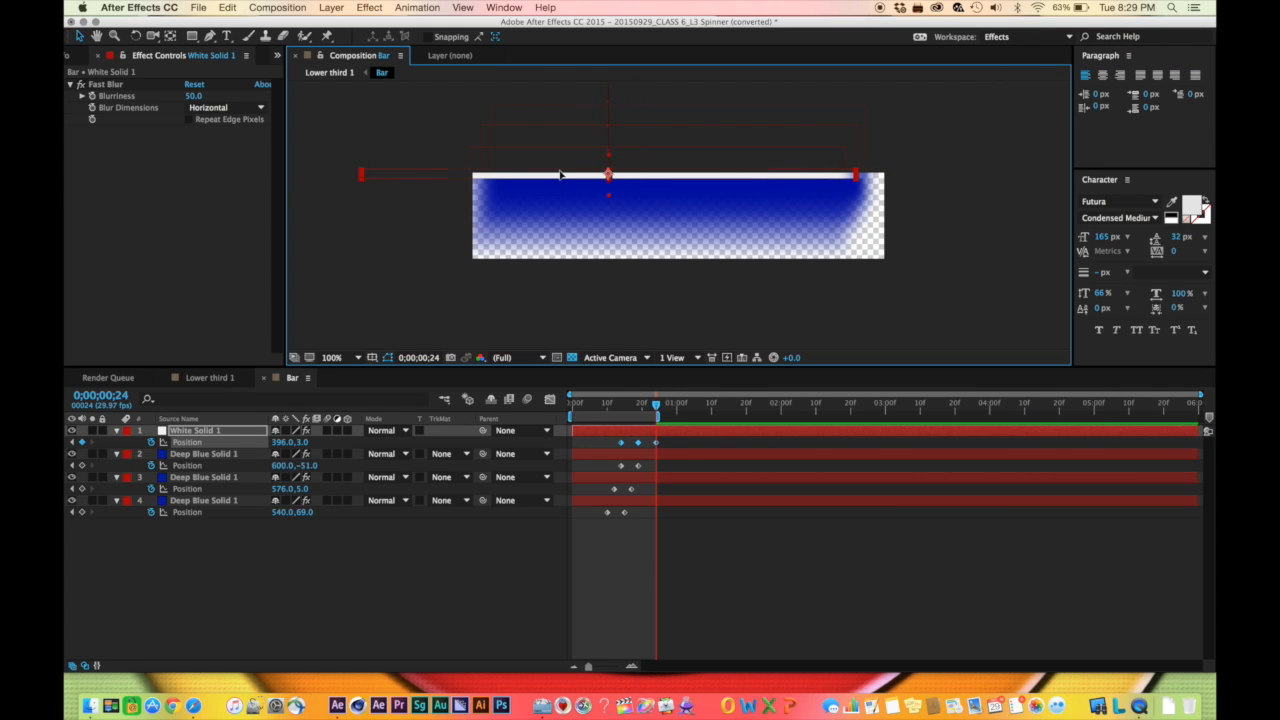
drag(560, 174, 559, 175)
Check how the white strip's right end meets the blue bar in Lower third 1, and return to Bar
click(210, 502)
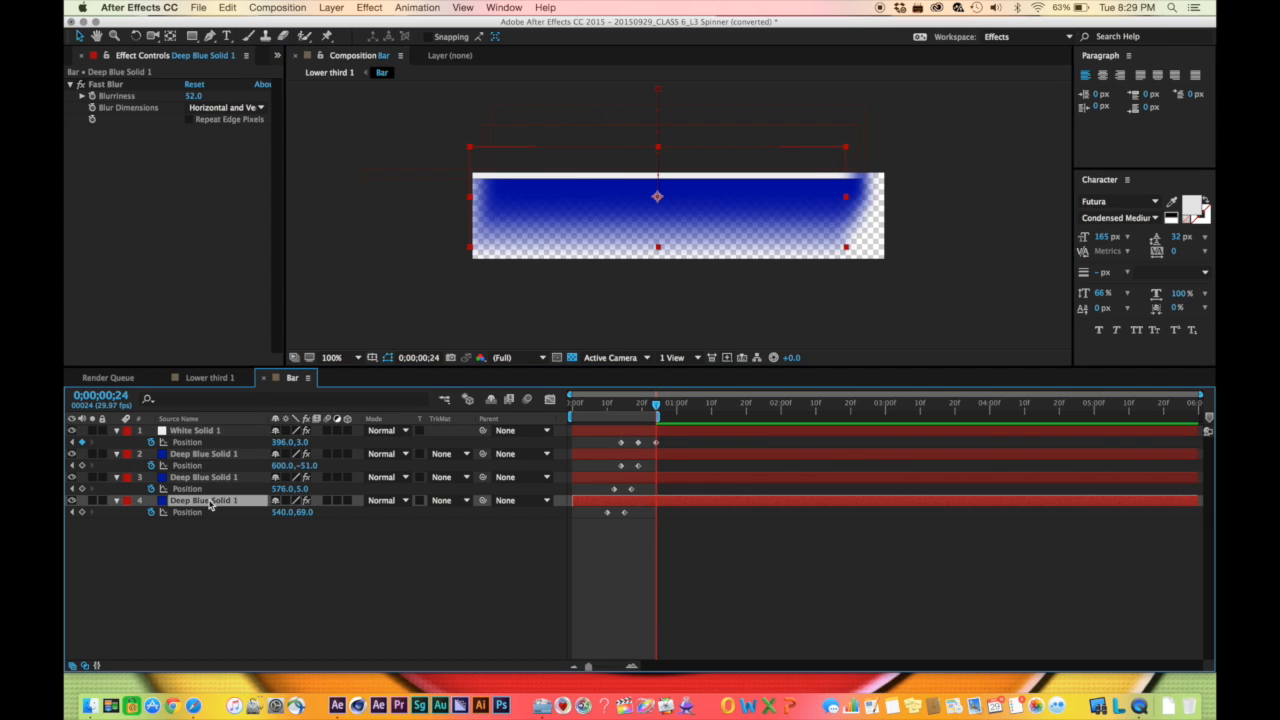
click(212, 431)
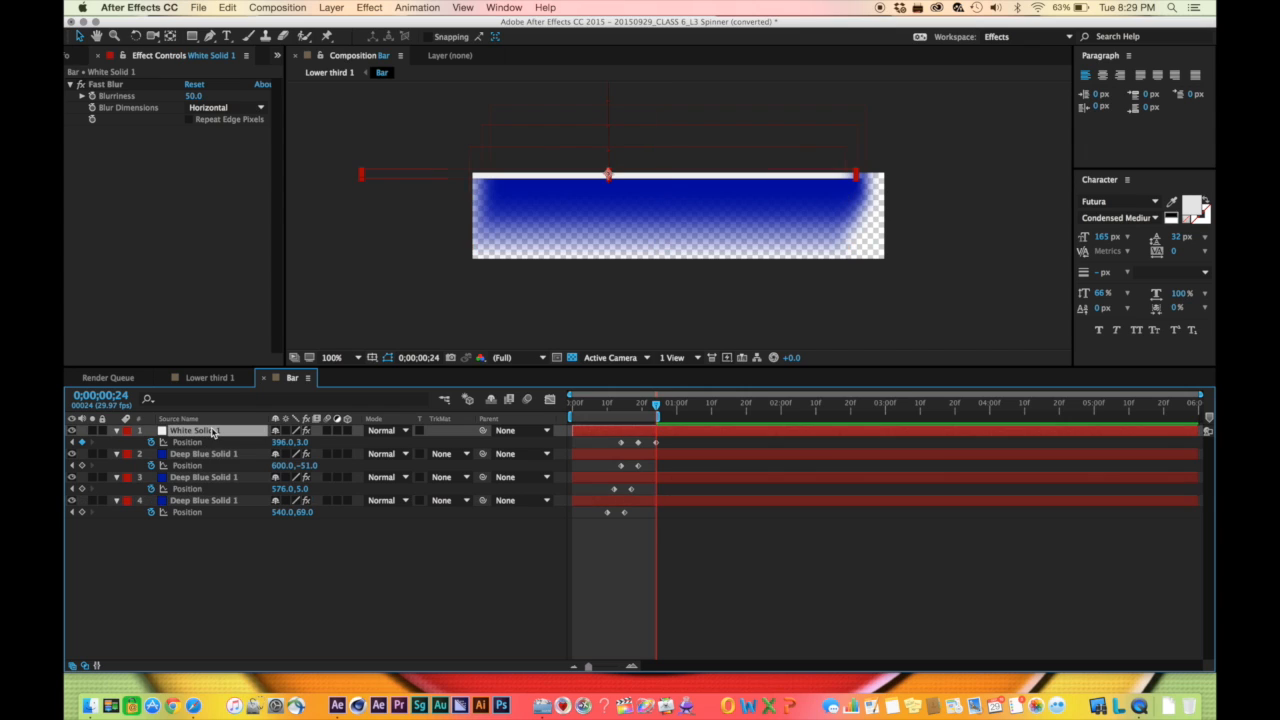
click(244, 545)
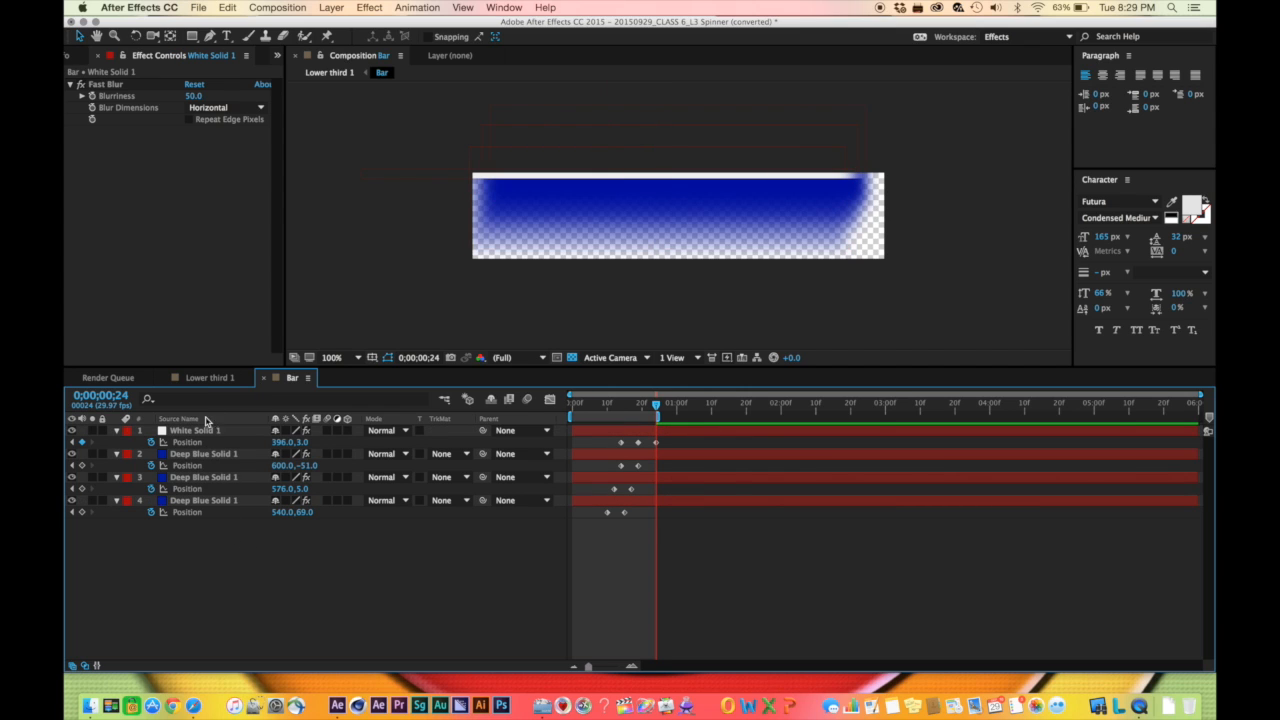
click(206, 378)
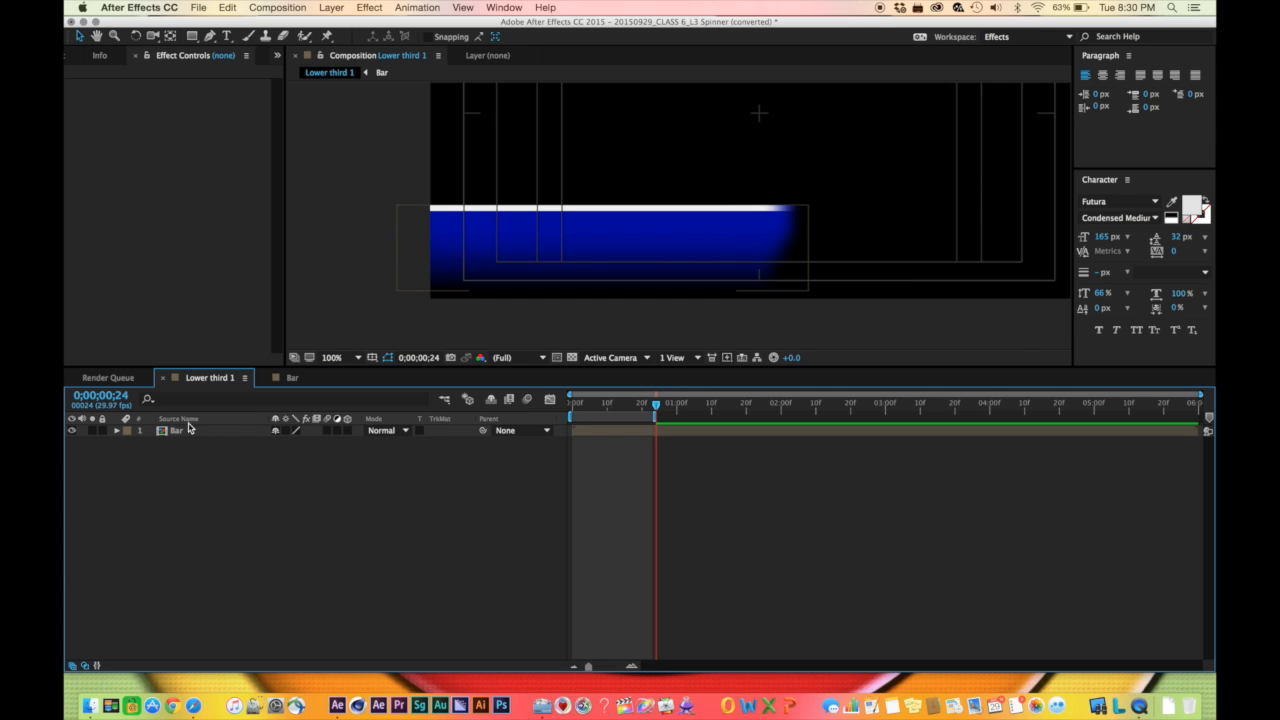
click(290, 378)
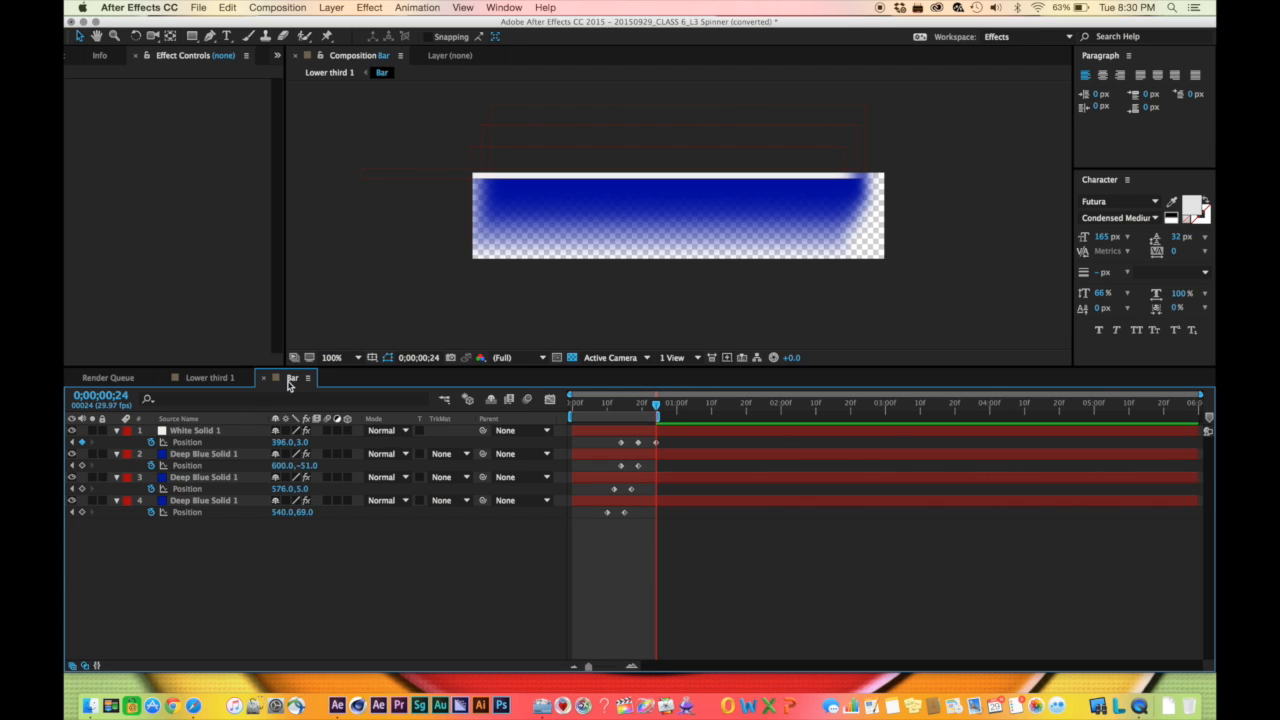
Undo the horizontal shifts of the white strip in Bar so its Position is back at 428, 3
click(208, 431)
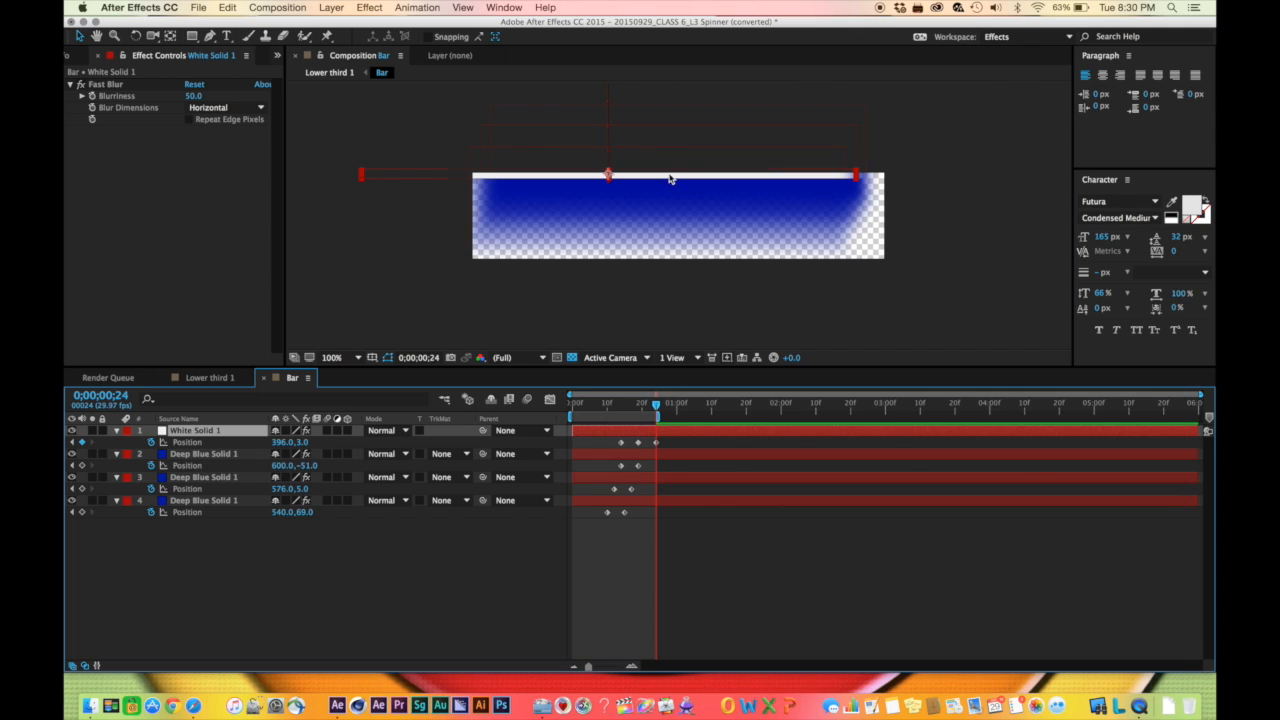
click(670, 178)
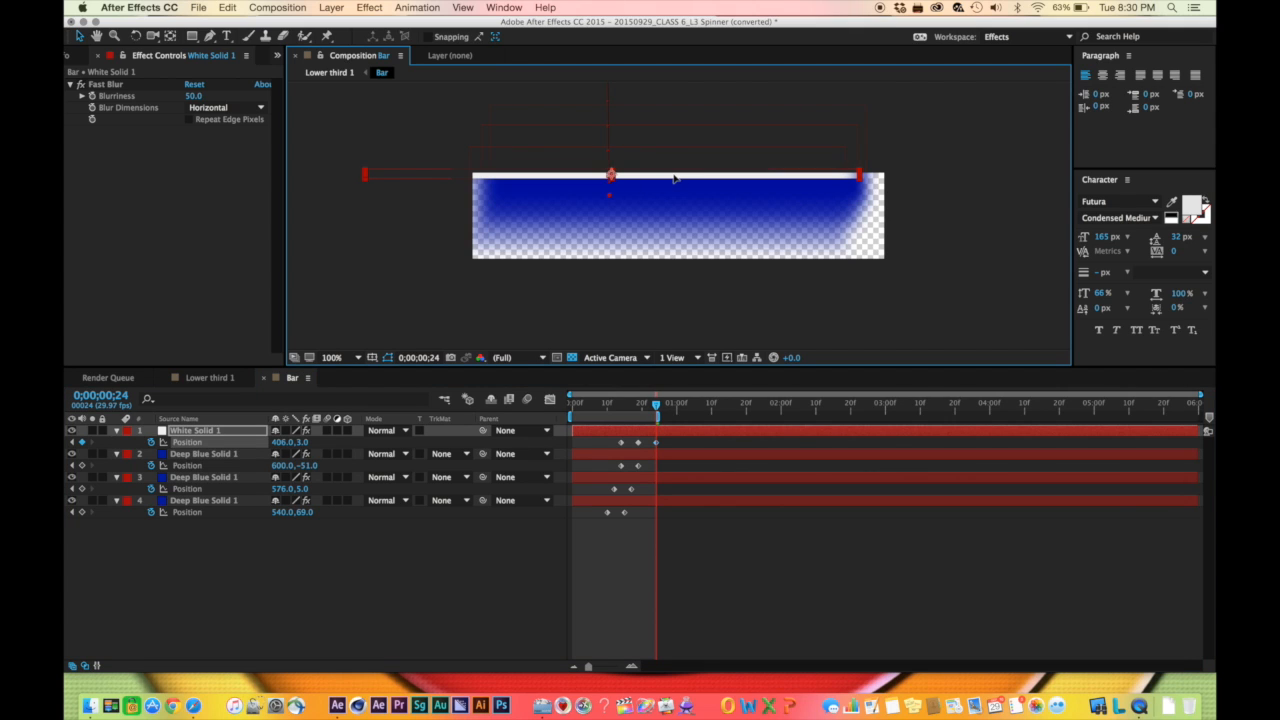
drag(676, 177, 672, 177)
key(super+z)
key(super+z)
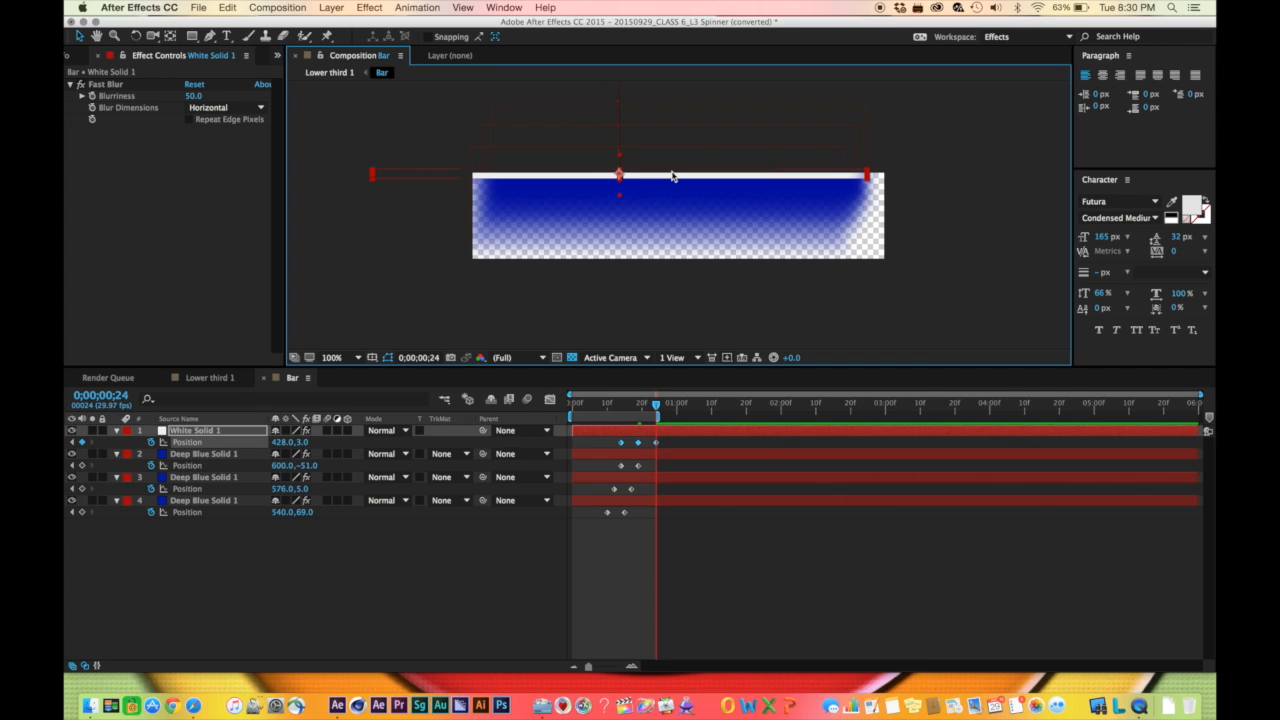
Move the white strip's middle Position keyframe onto the last one at 0;00;00;24, leaving only two keyframes
click(630, 443)
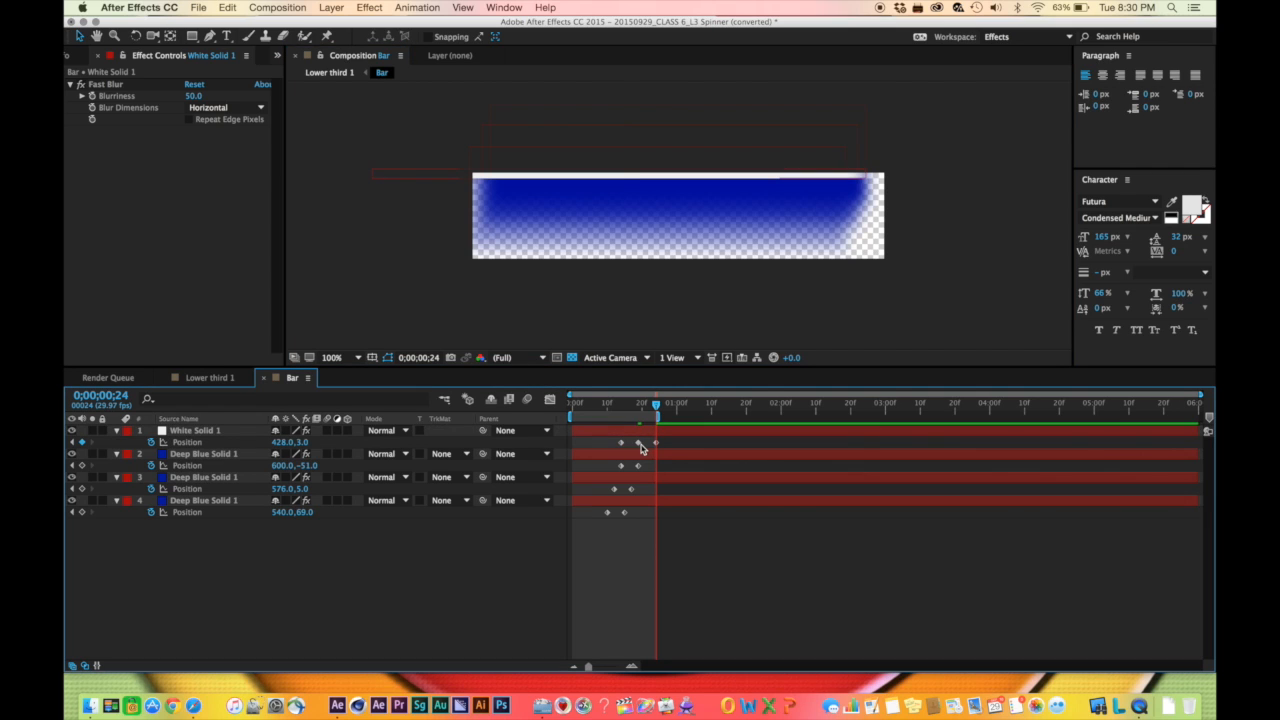
click(638, 443)
drag(637, 447, 656, 445)
click(656, 443)
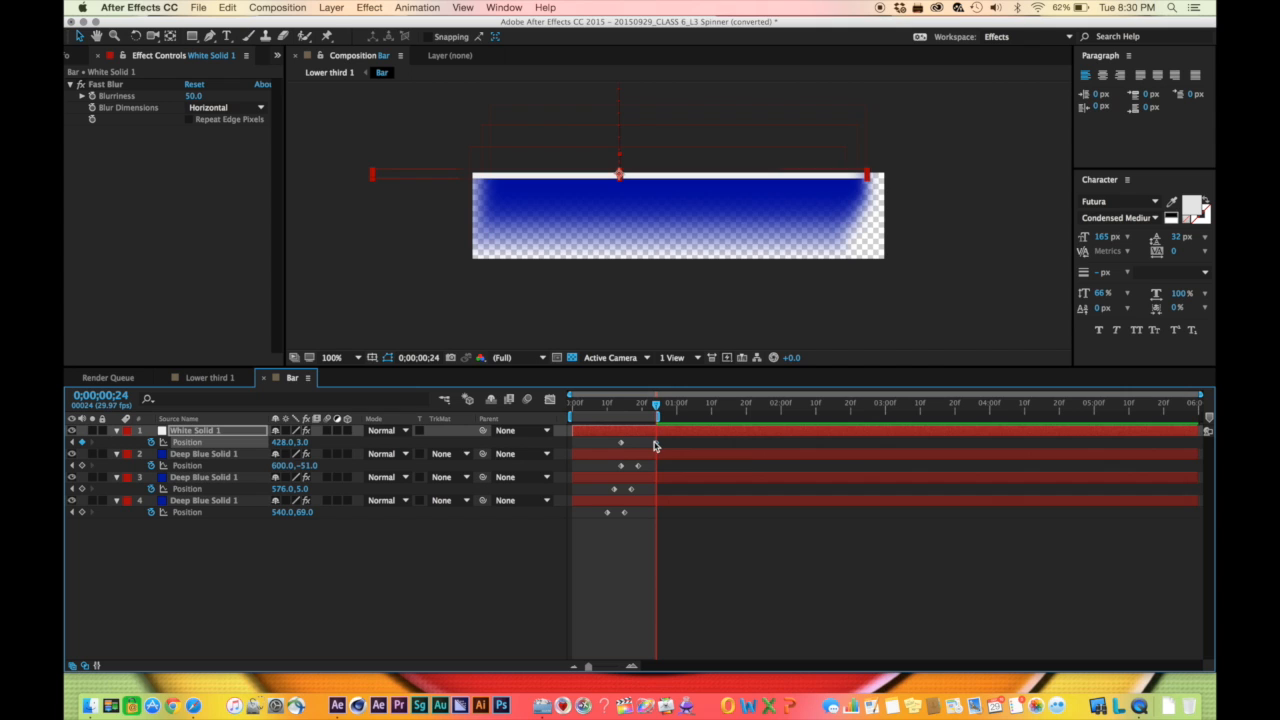
click(655, 446)
key(Delete)
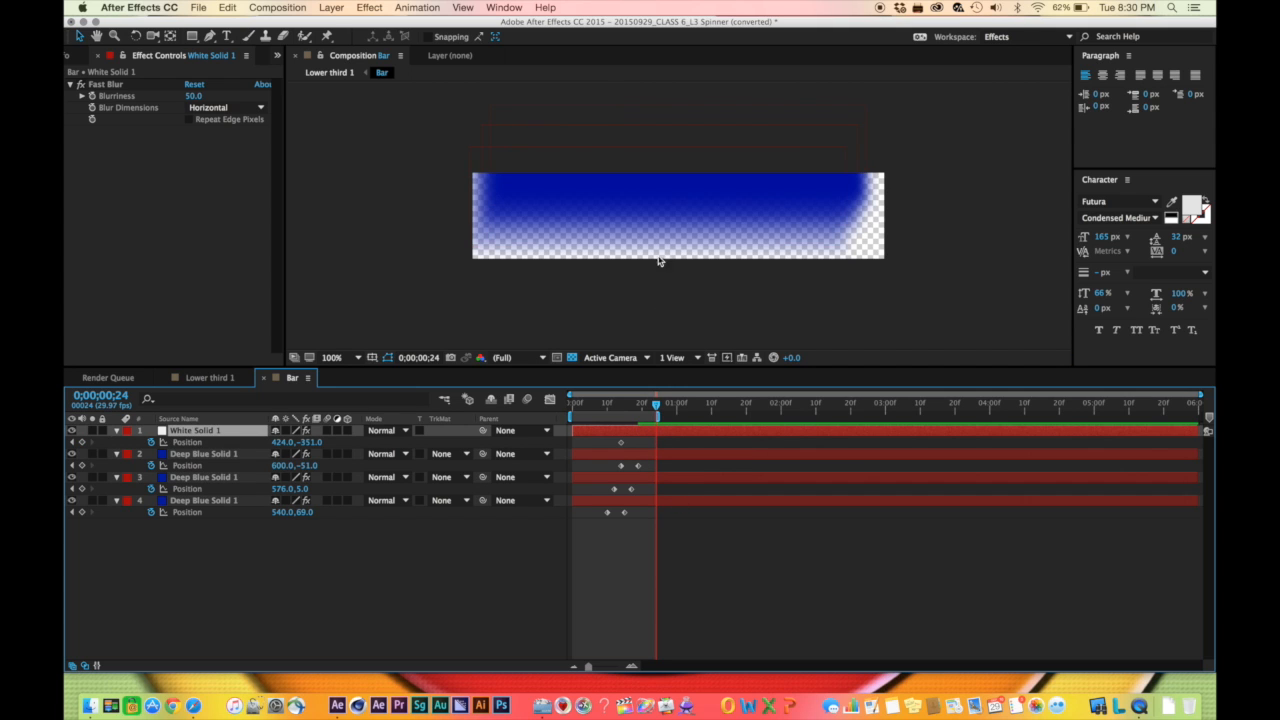
scroll(658, 257, up, 3)
scroll(658, 257, down, 4)
scroll(658, 257, up, 1)
key(super+z)
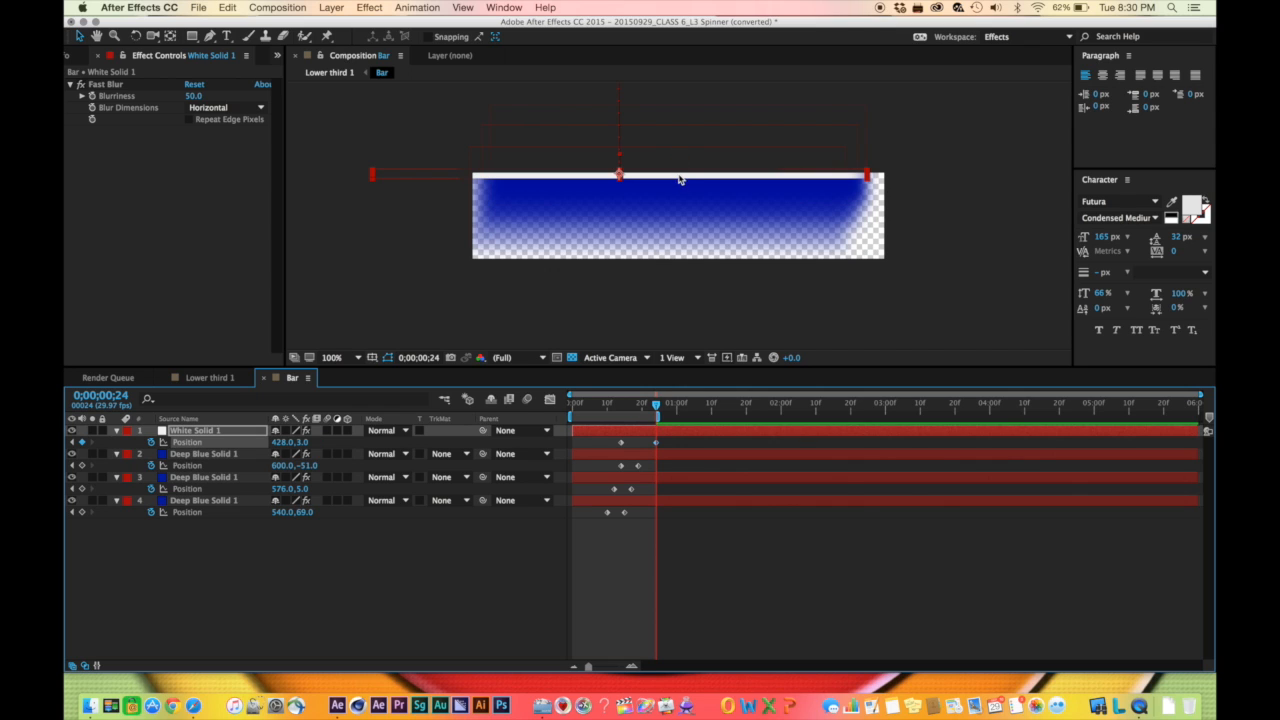
Shift the white strip's end position to 416, 5 and retime its two keyframes to fall just after the top blue layer's keyframes
click(743, 180)
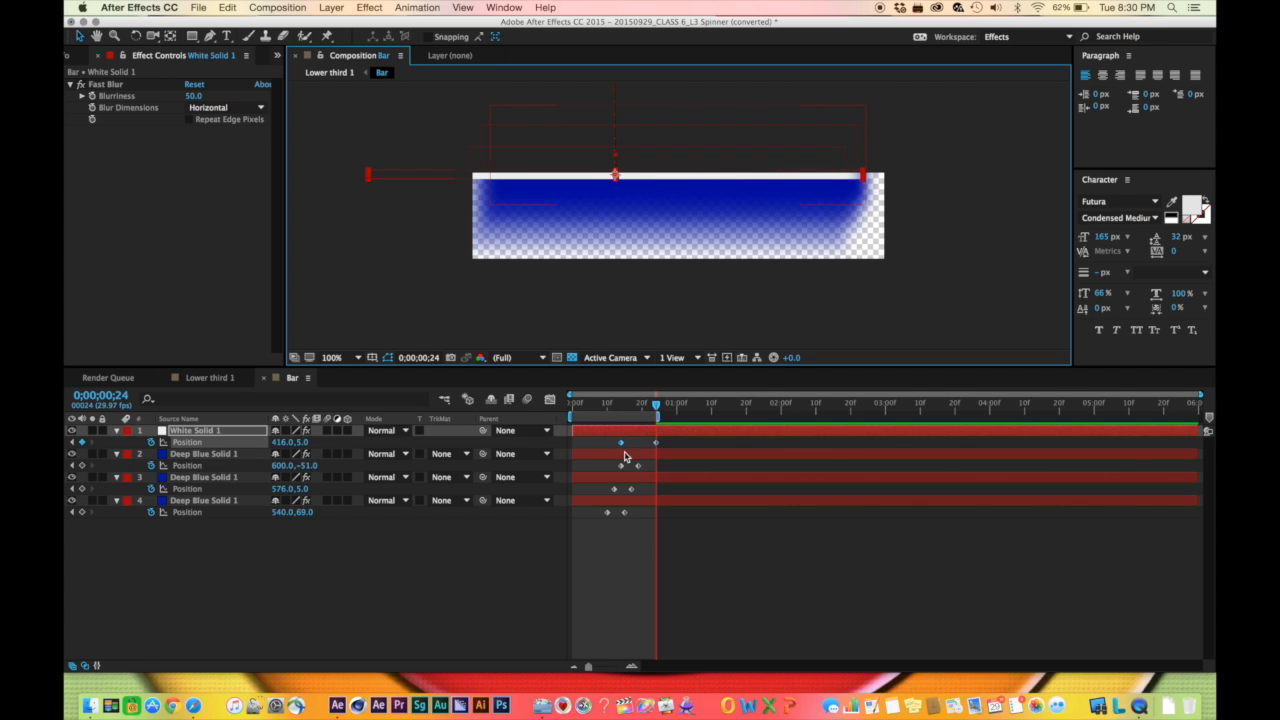
drag(620, 446, 647, 446)
click(676, 447)
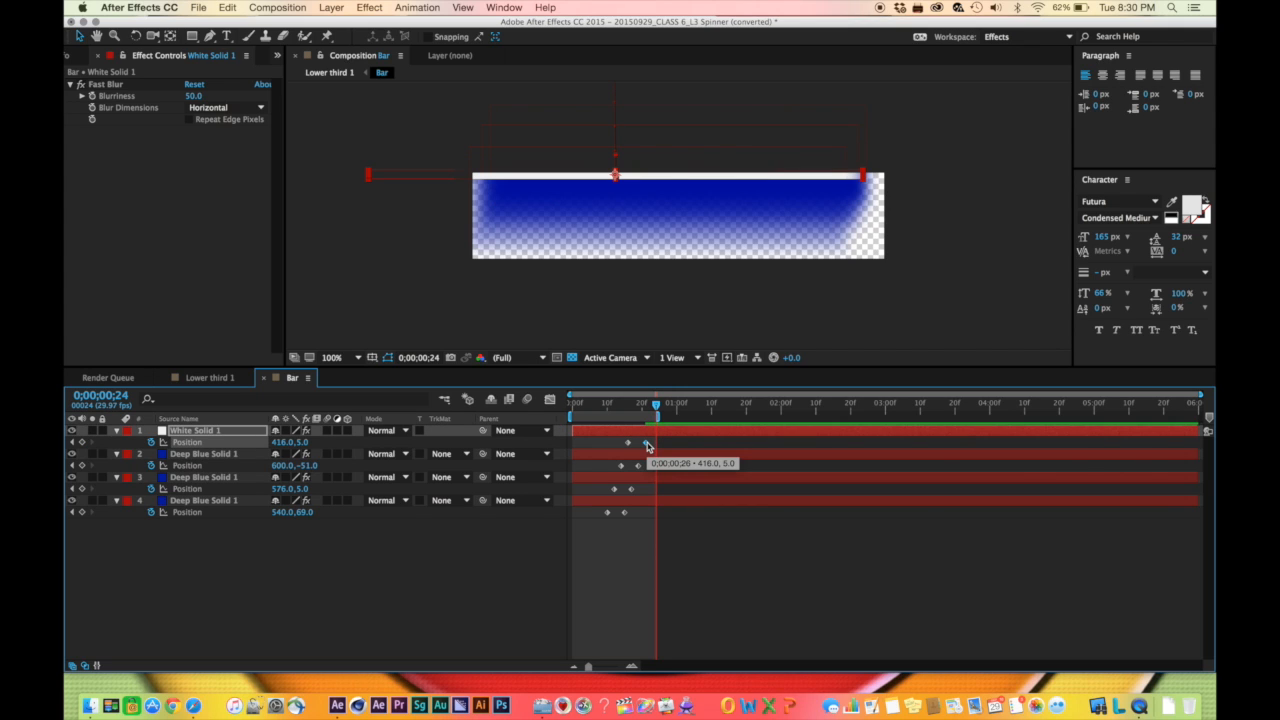
Preview the staggered layer animation in Bar and in the Lower third 1 composition
key(space)
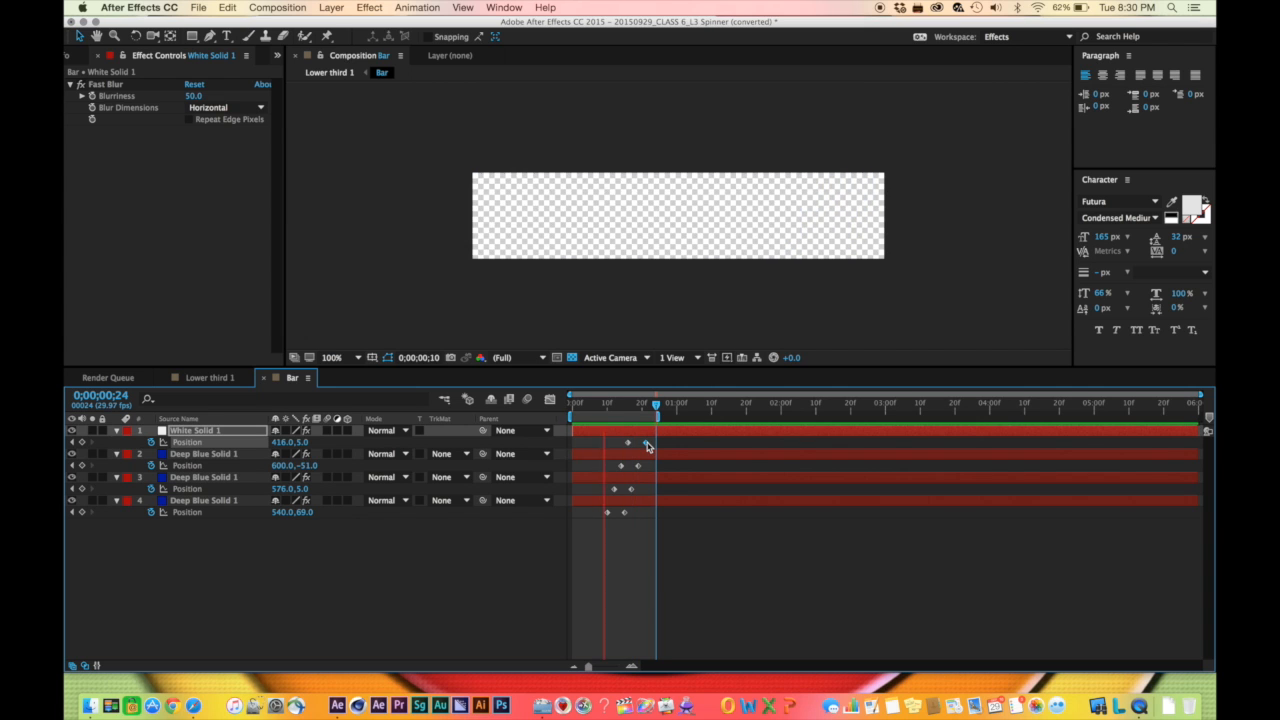
key(space)
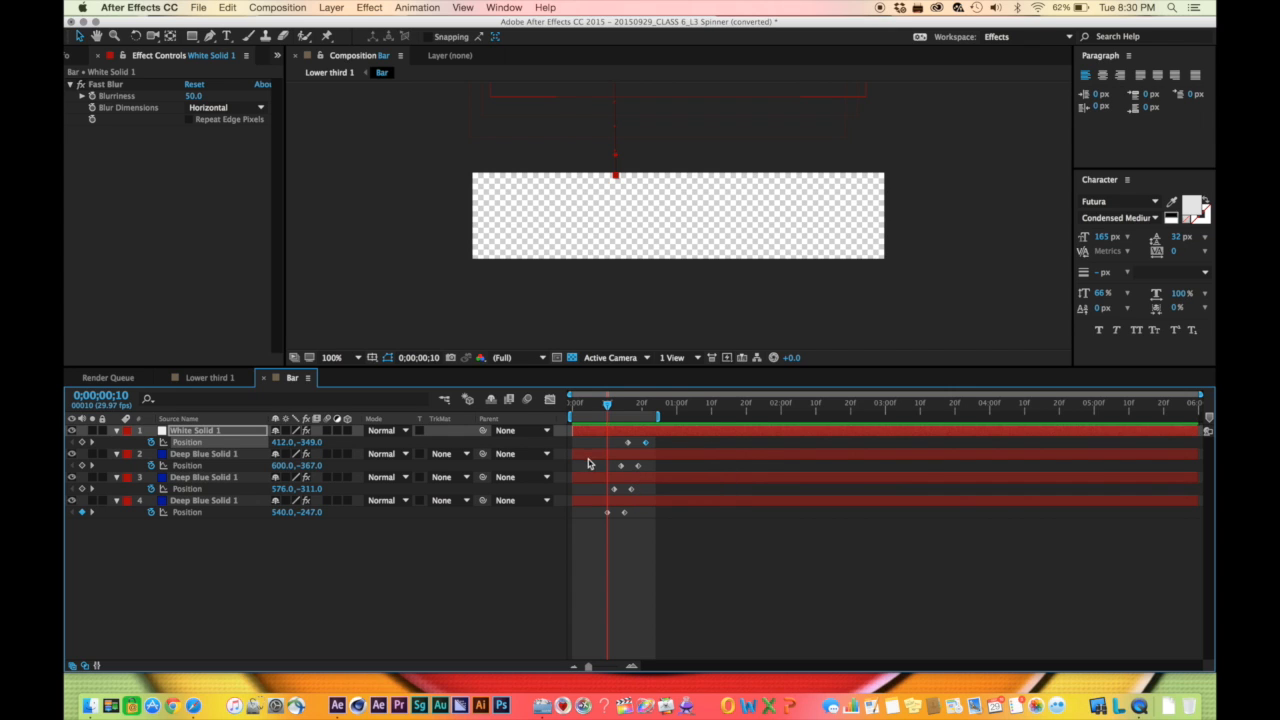
mouse_move(609, 408)
mouse_down()
mouse_move(672, 416)
mouse_move(598, 411)
mouse_up()
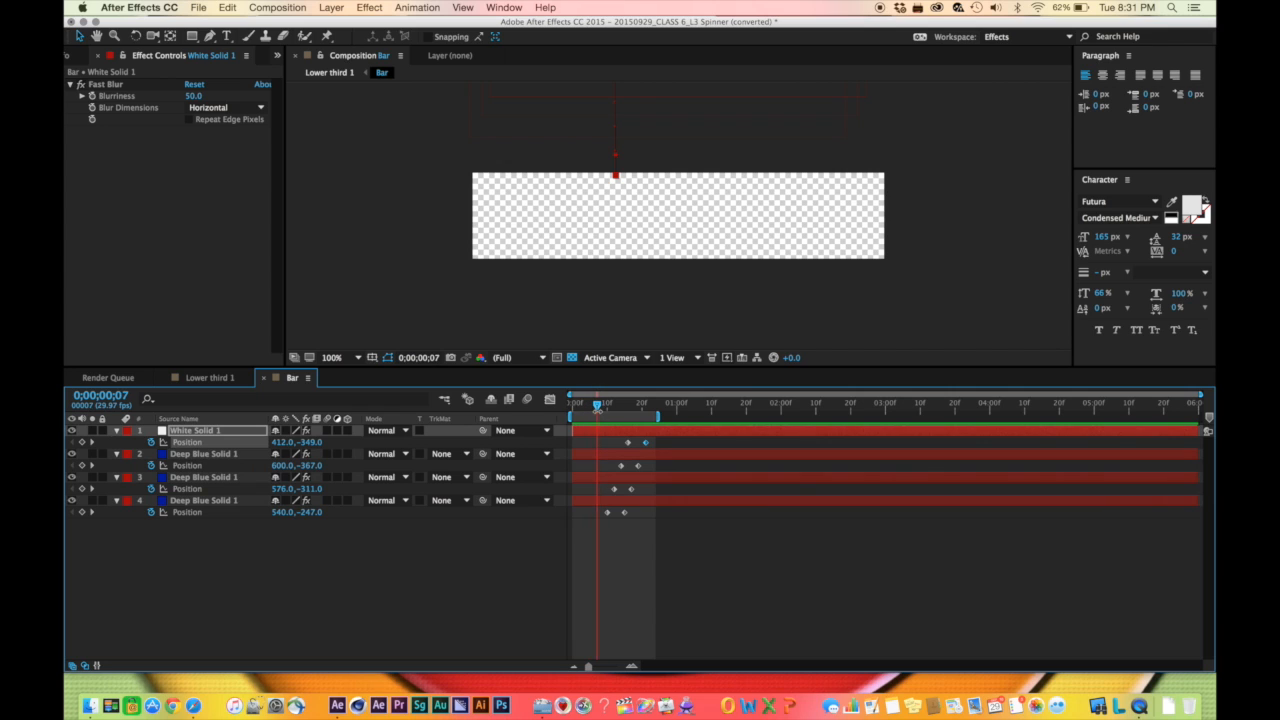
click(206, 378)
key(space)
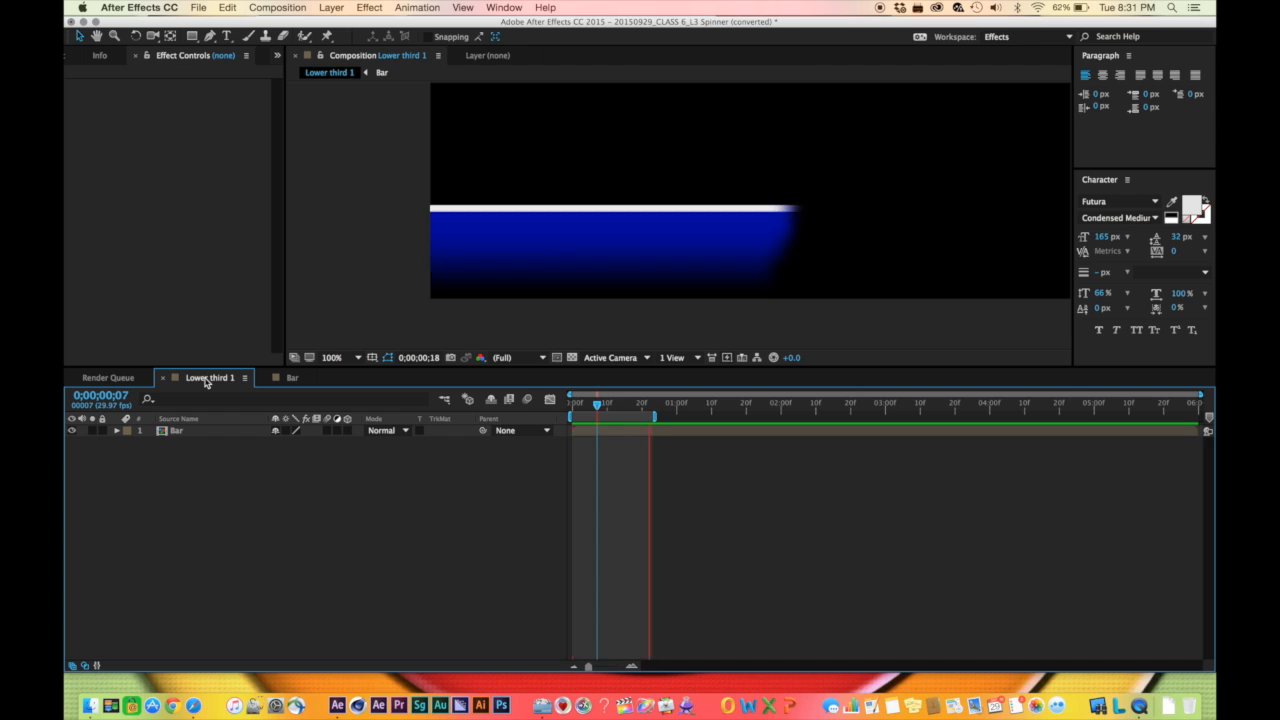
key(space)
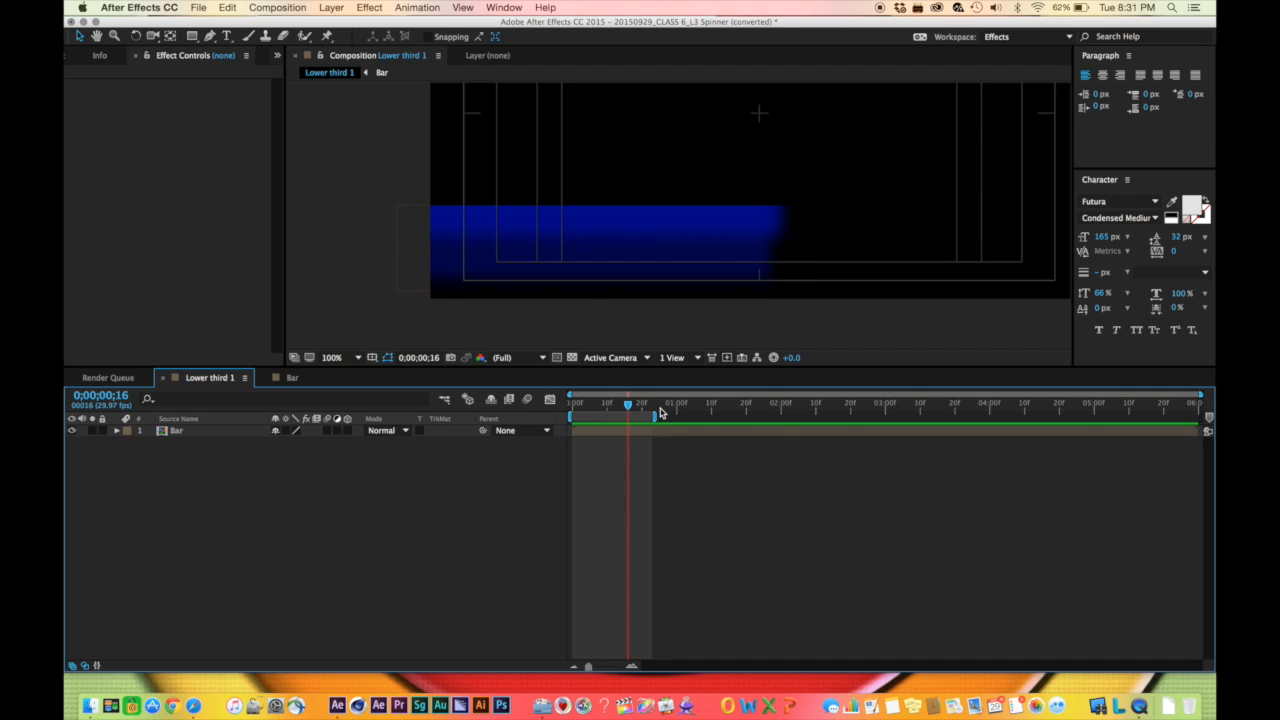
Extend the end of the Lower third 1 work area to about 0;00;01;23 and preview the full frame
mouse_move(656, 417)
mouse_down()
mouse_move(829, 415)
mouse_move(904, 390)
mouse_move(757, 399)
mouse_up()
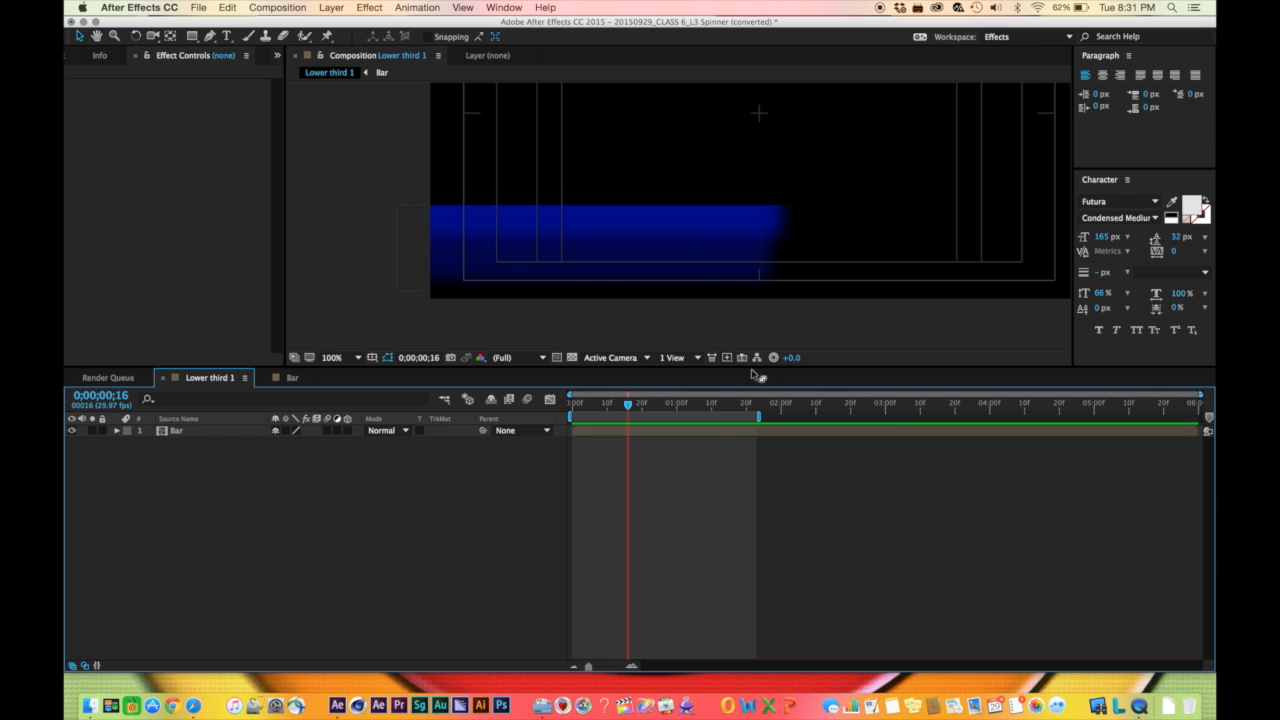
scroll(712, 210, down, 2)
key(space)
drag(711, 177, 652, 213)
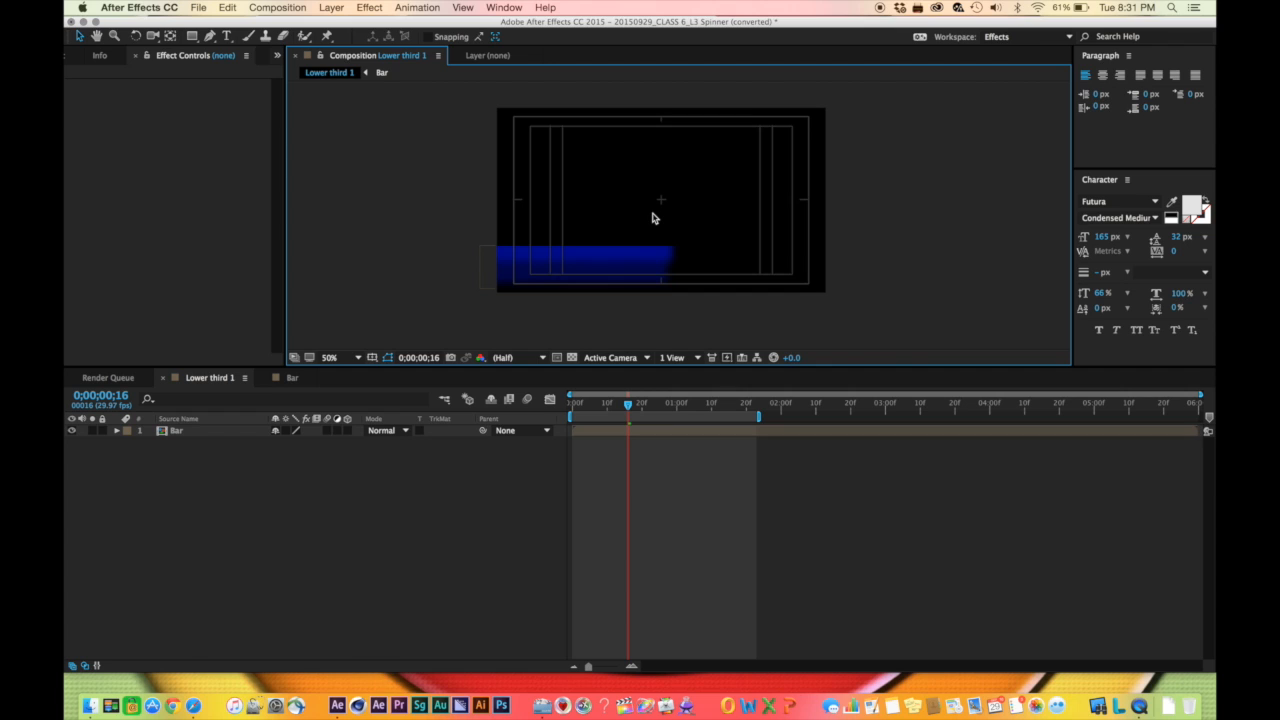
key(space)
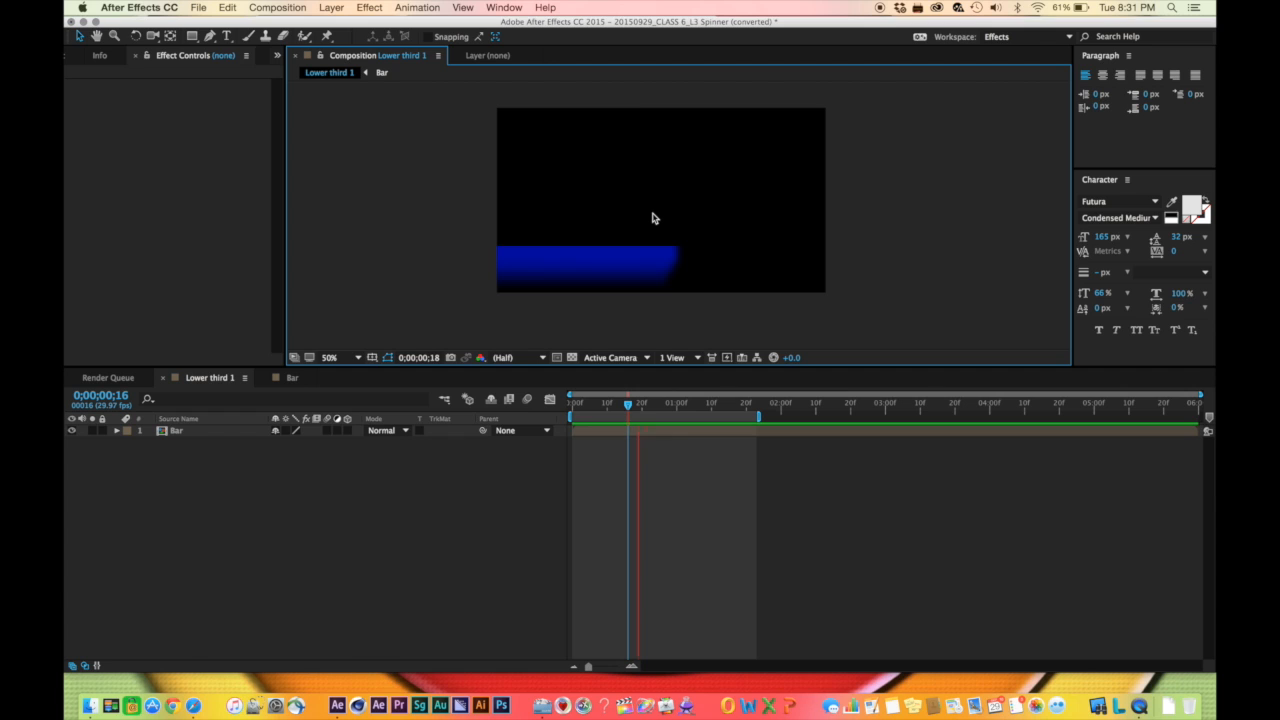
key(apostrophe)
Set a Position keyframe at 0;00;00;13 on the Bar layer in Lower third 1
mouse_move(626, 407)
mouse_down()
mouse_move(575, 407)
mouse_move(646, 407)
mouse_move(598, 406)
mouse_move(618, 402)
mouse_up()
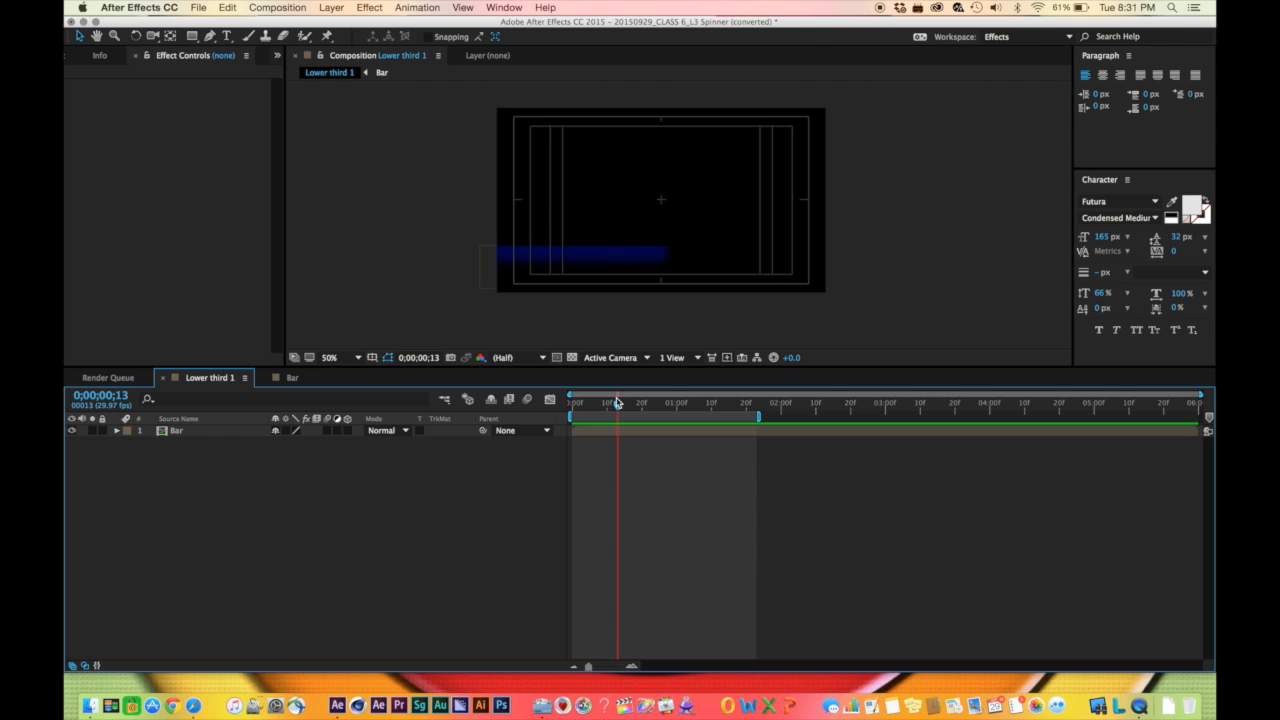
click(617, 431)
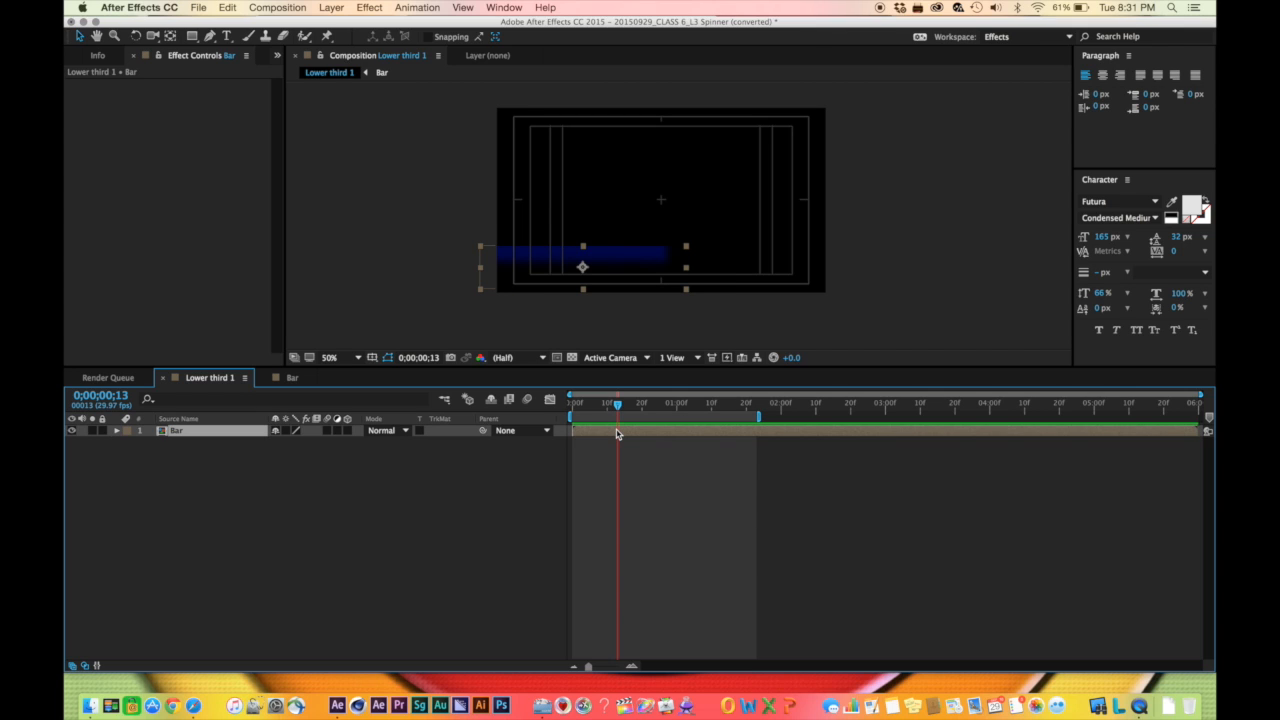
key(p)
click(151, 442)
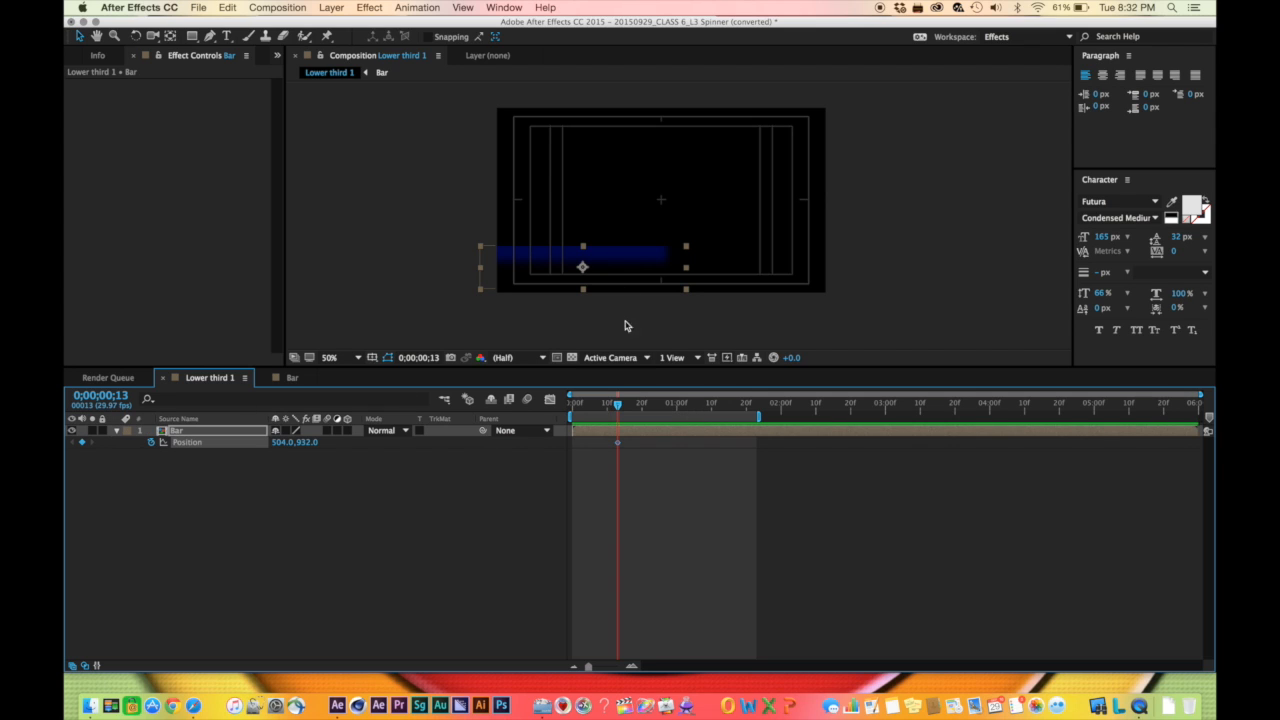
At 0;00;00;03, move the Bar layer horizontally out of frame to the left, to position -612, 932
drag(617, 406, 617, 408)
drag(617, 408, 617, 408)
key(shift+Page_Up)
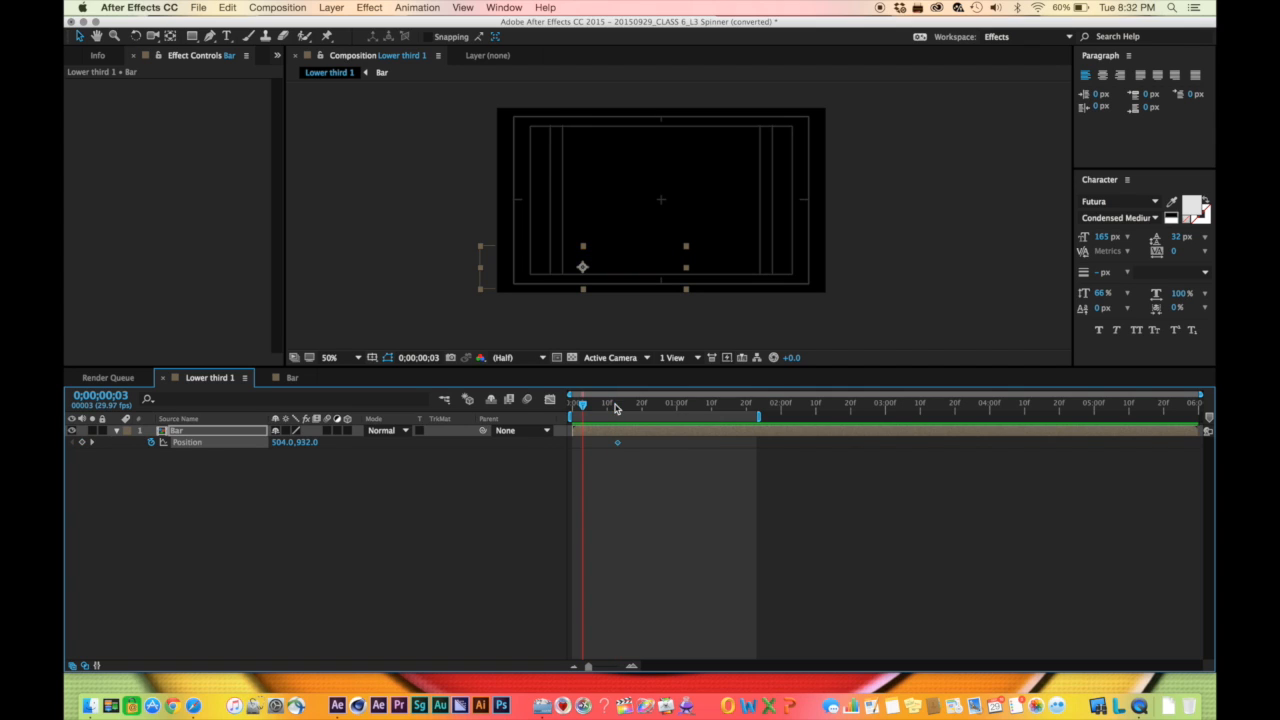
click(648, 265)
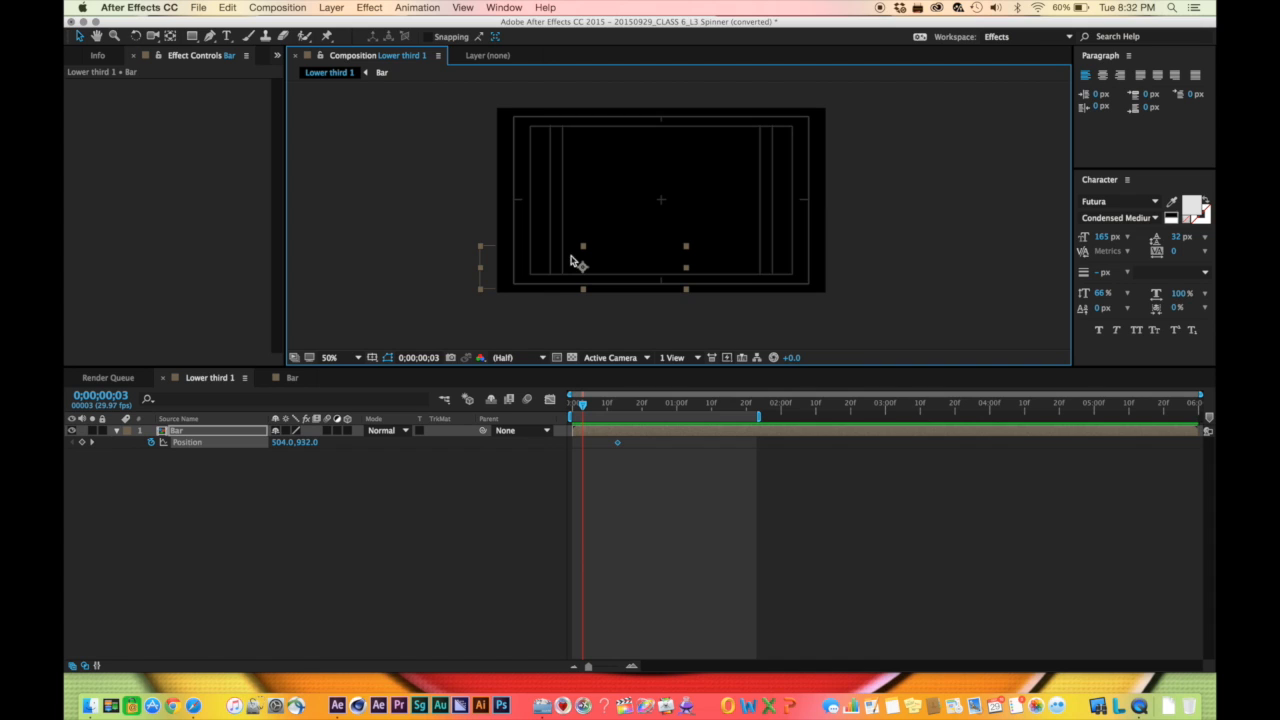
drag(628, 263, 437, 253)
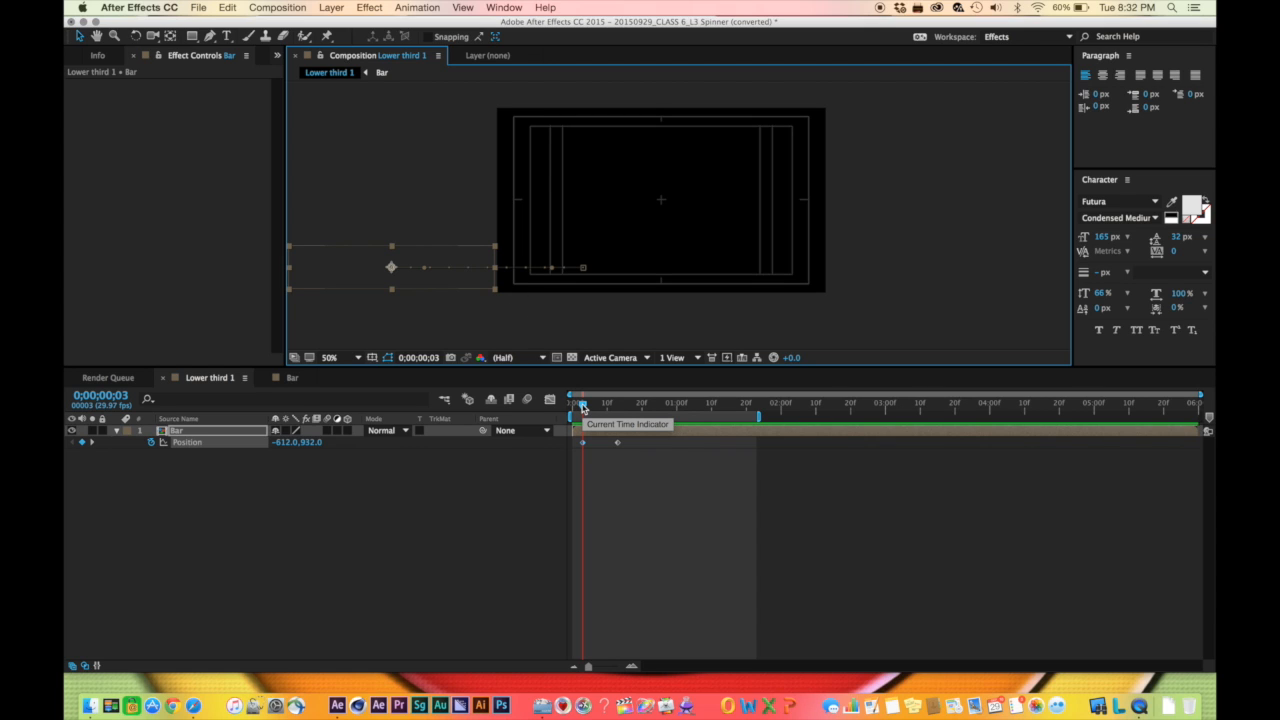
Shift both Bar Position keyframes later so the first sits at 0;00;00;08, and preview the slide-in
key(space)
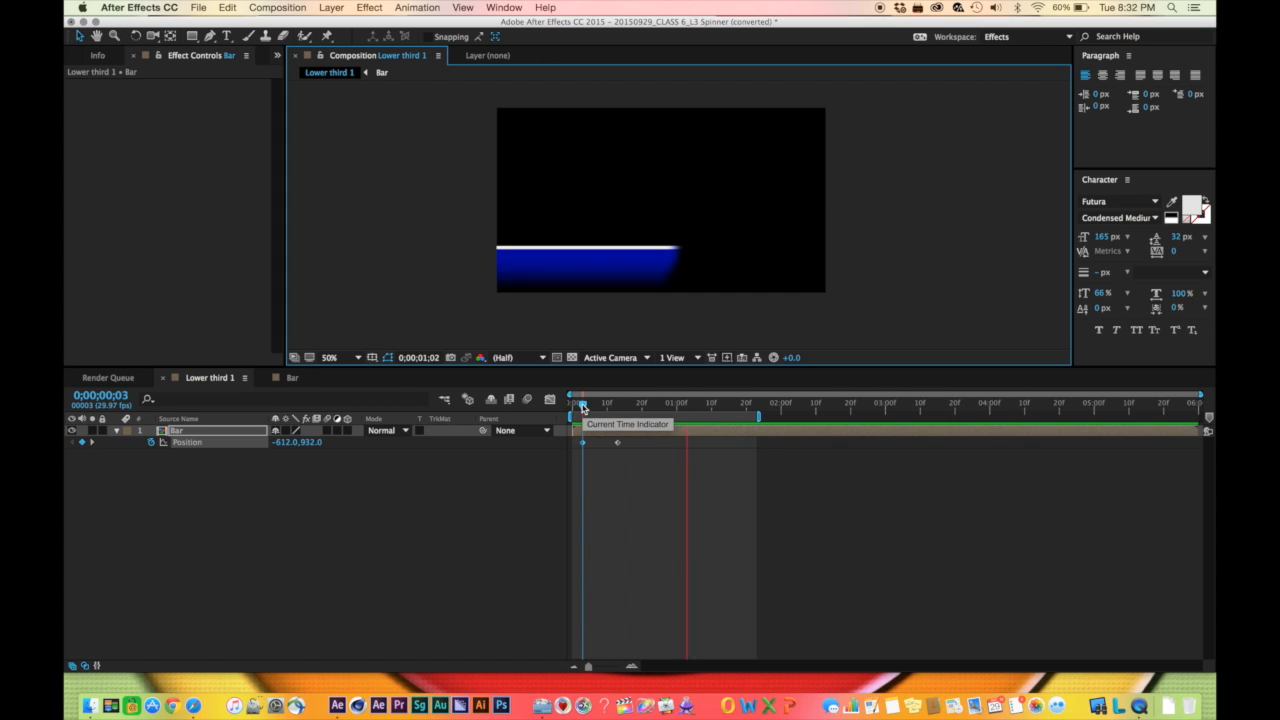
drag(582, 406, 598, 407)
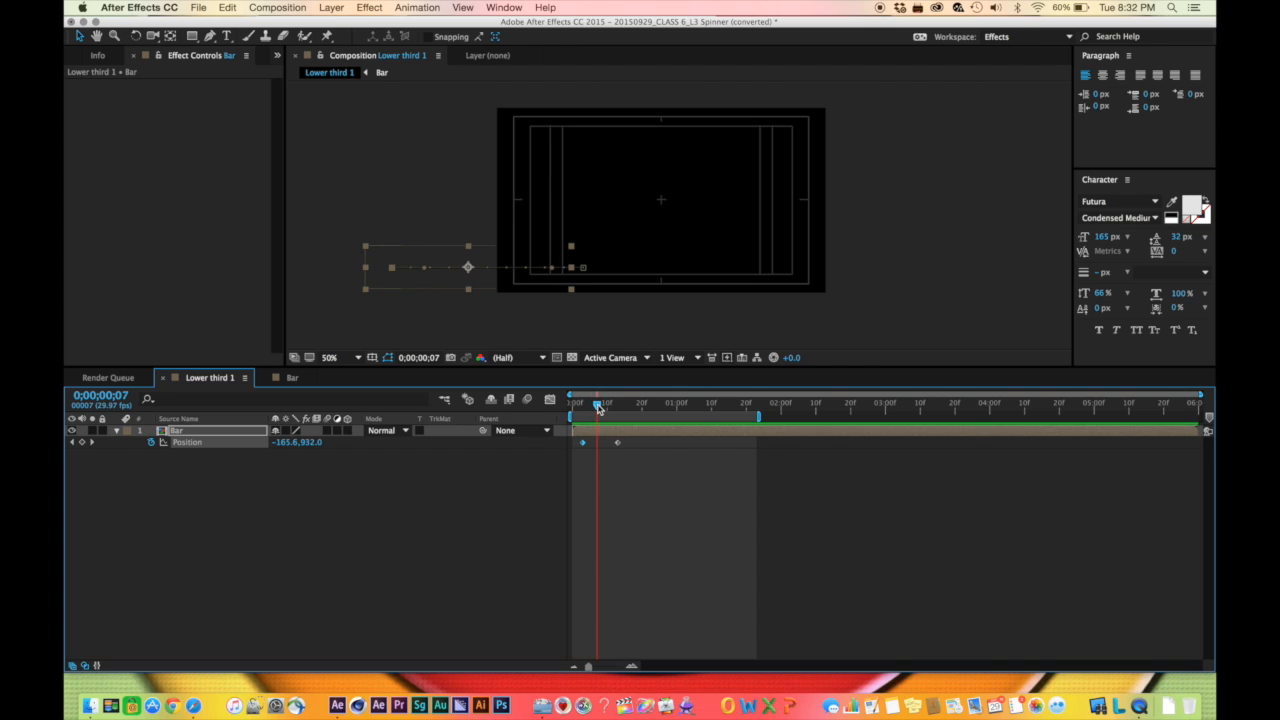
drag(599, 407, 594, 449)
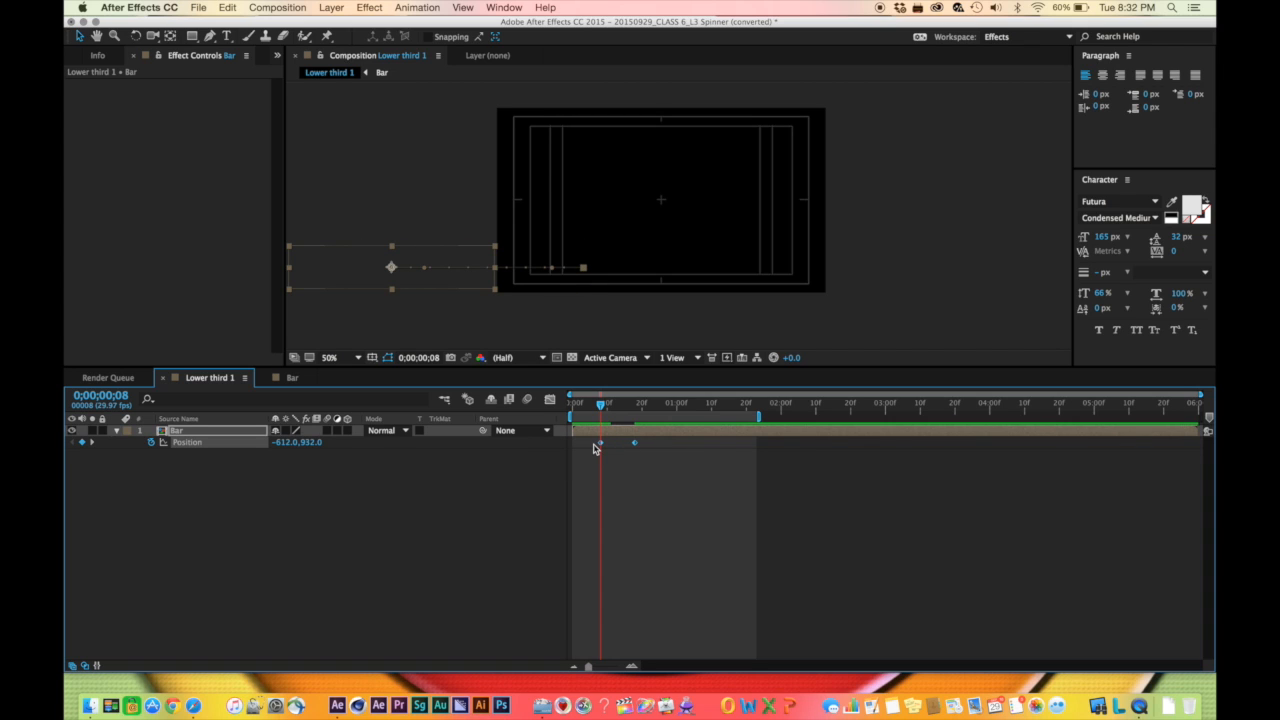
key(space)
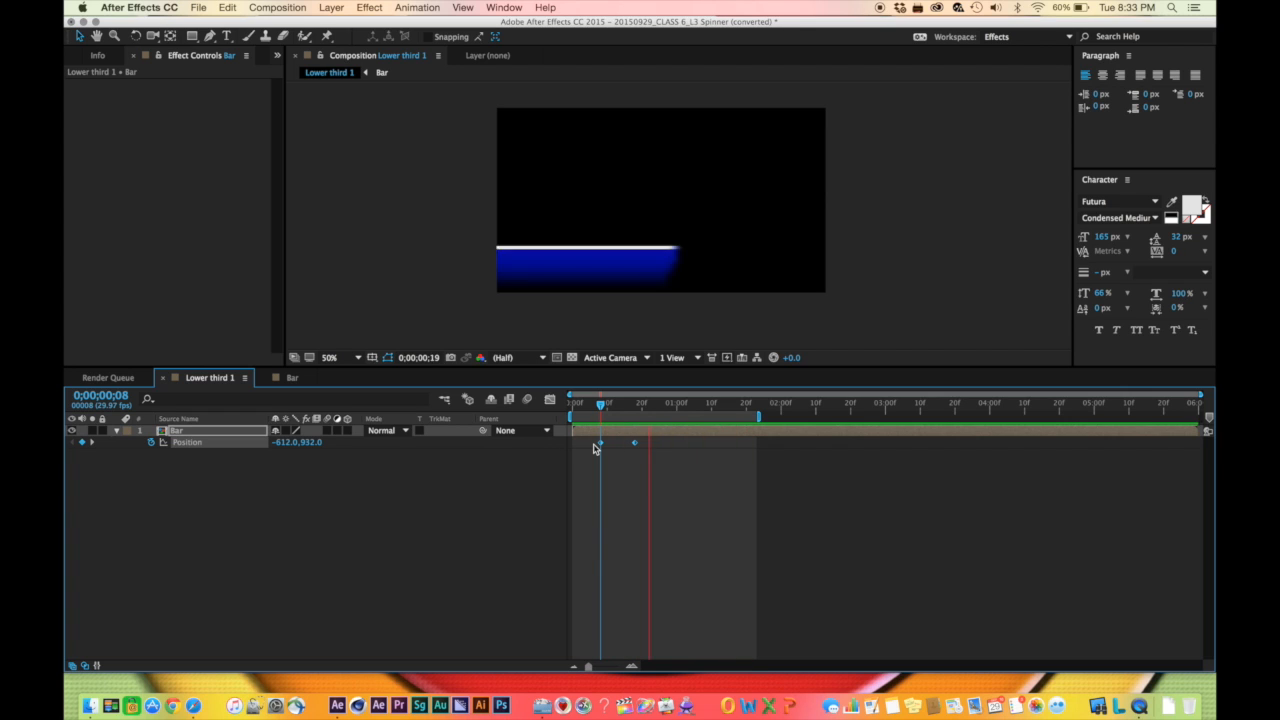
key(space)
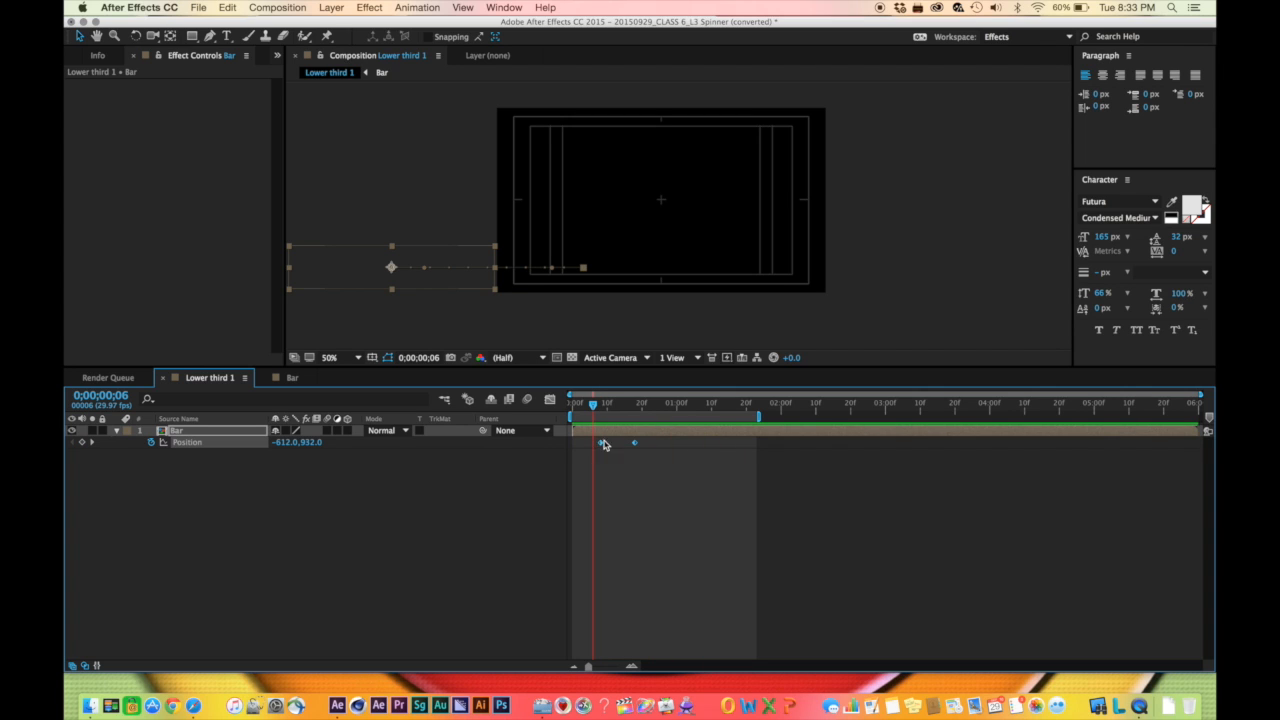
drag(592, 406, 696, 415)
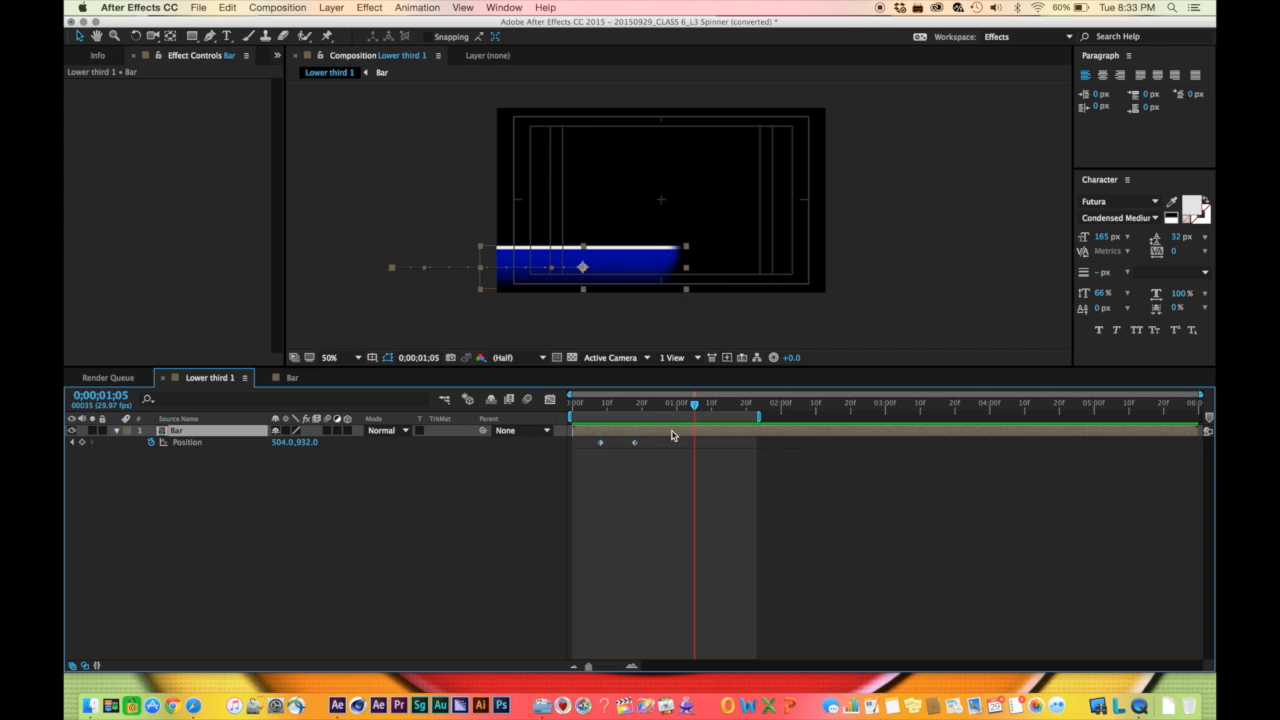
Open the Bar composition at 0;00;00;22 and collapse the revealed properties of all four layers
double_click(672, 434)
click(597, 405)
drag(597, 405, 649, 410)
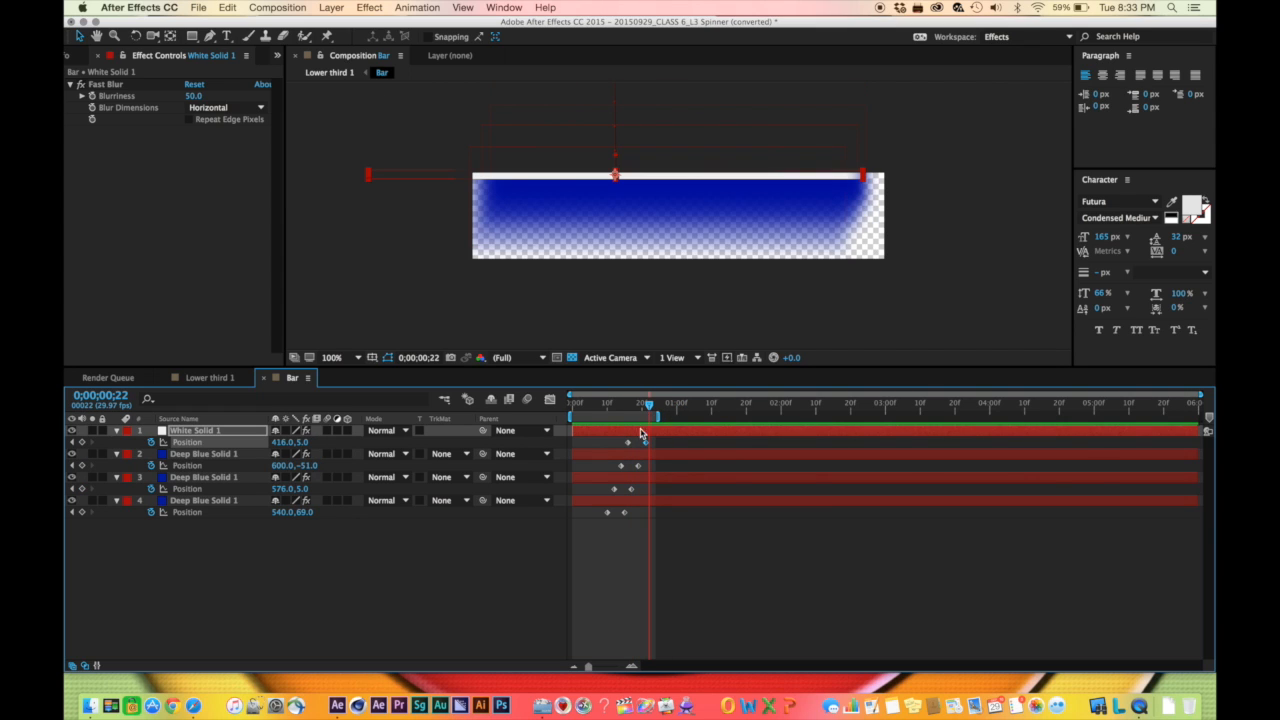
drag(199, 529, 202, 437)
key(u)
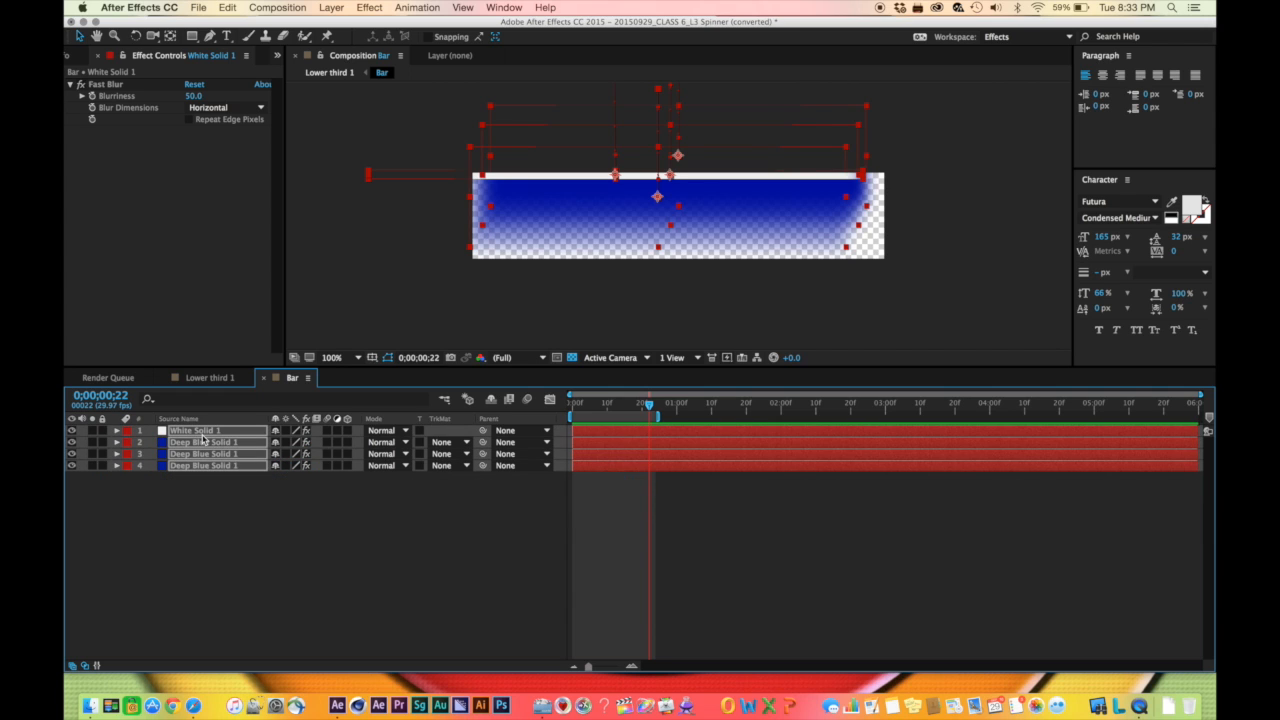
click(224, 501)
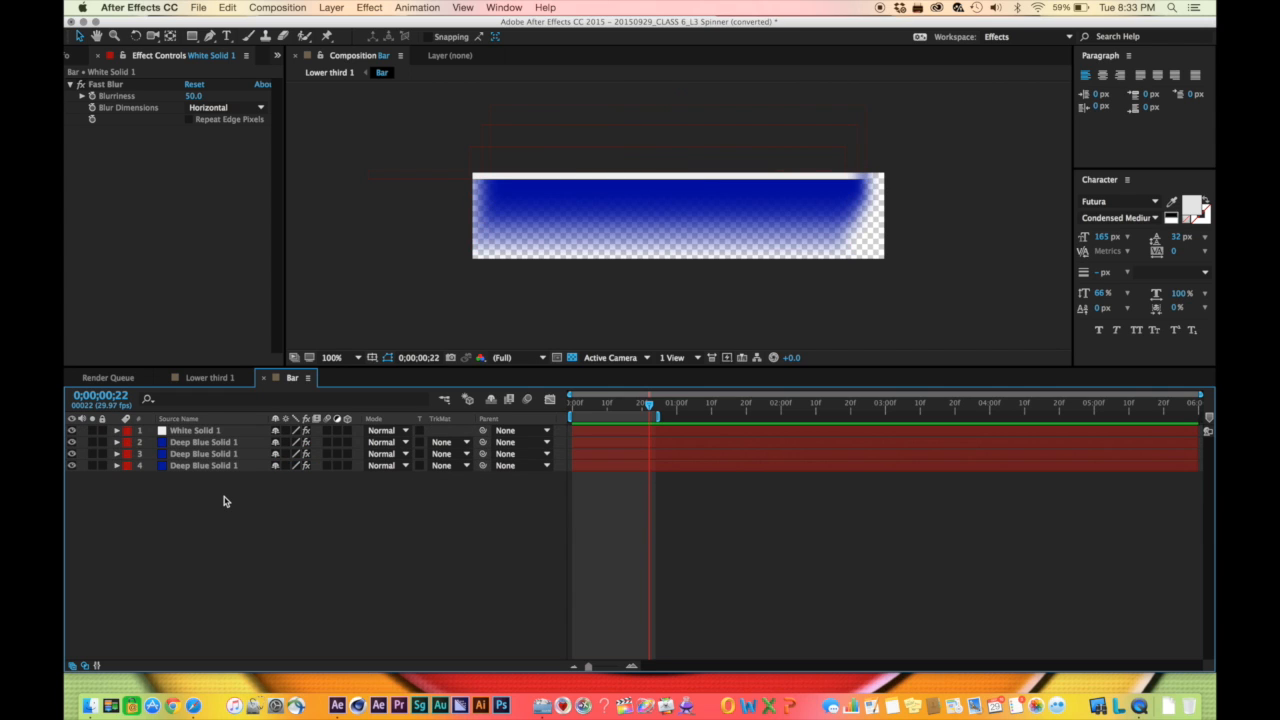
Add a text layer with the person's name in the Bar composition and move it down onto the blue bar
key(super+t)
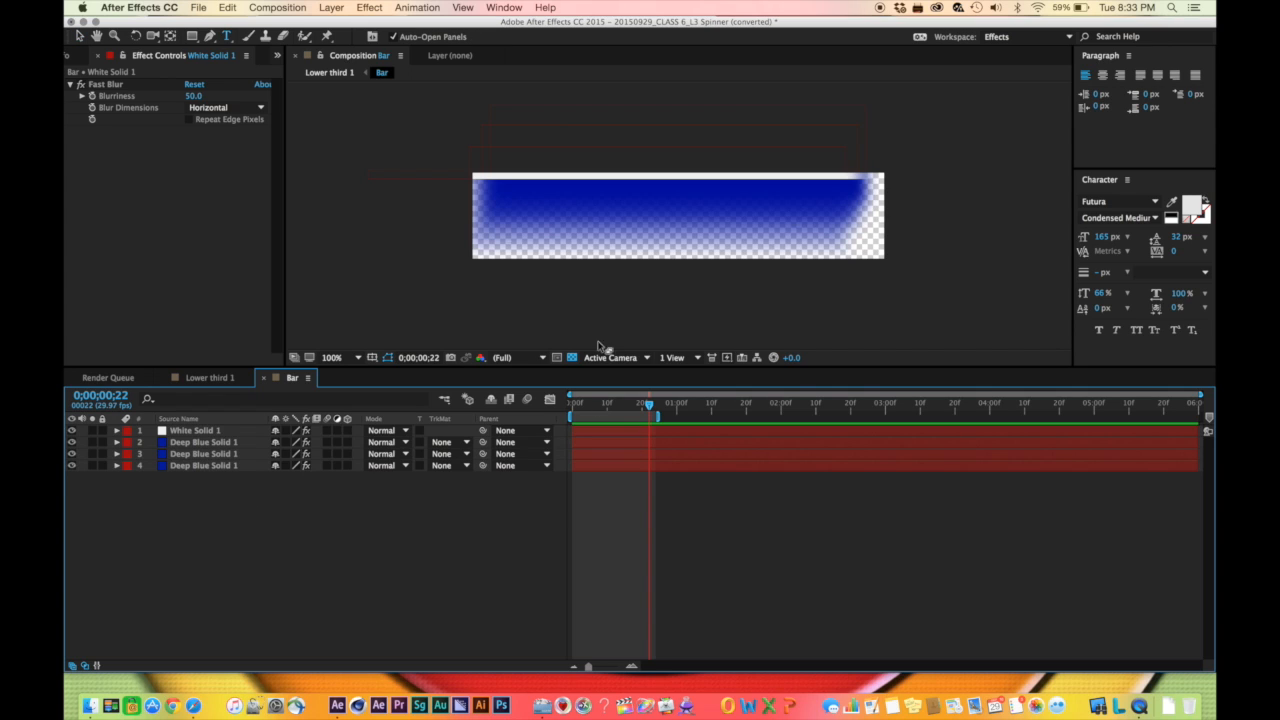
click(530, 185)
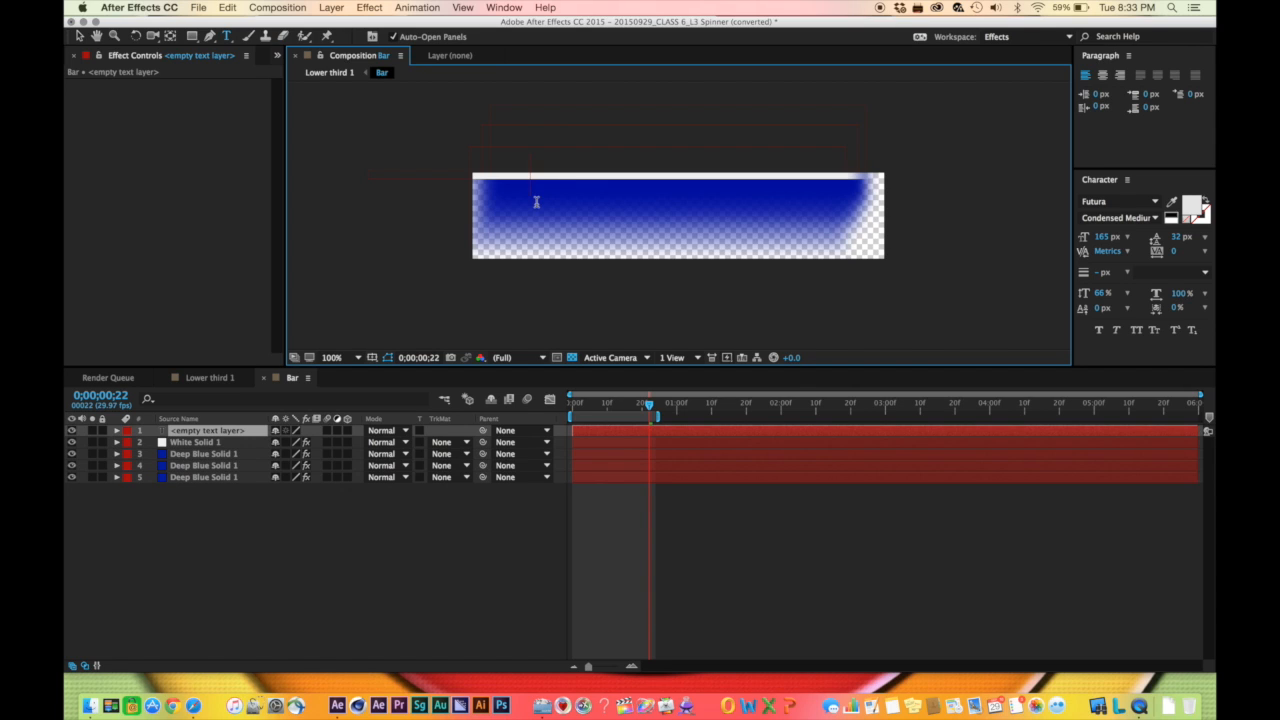
text(Jim)
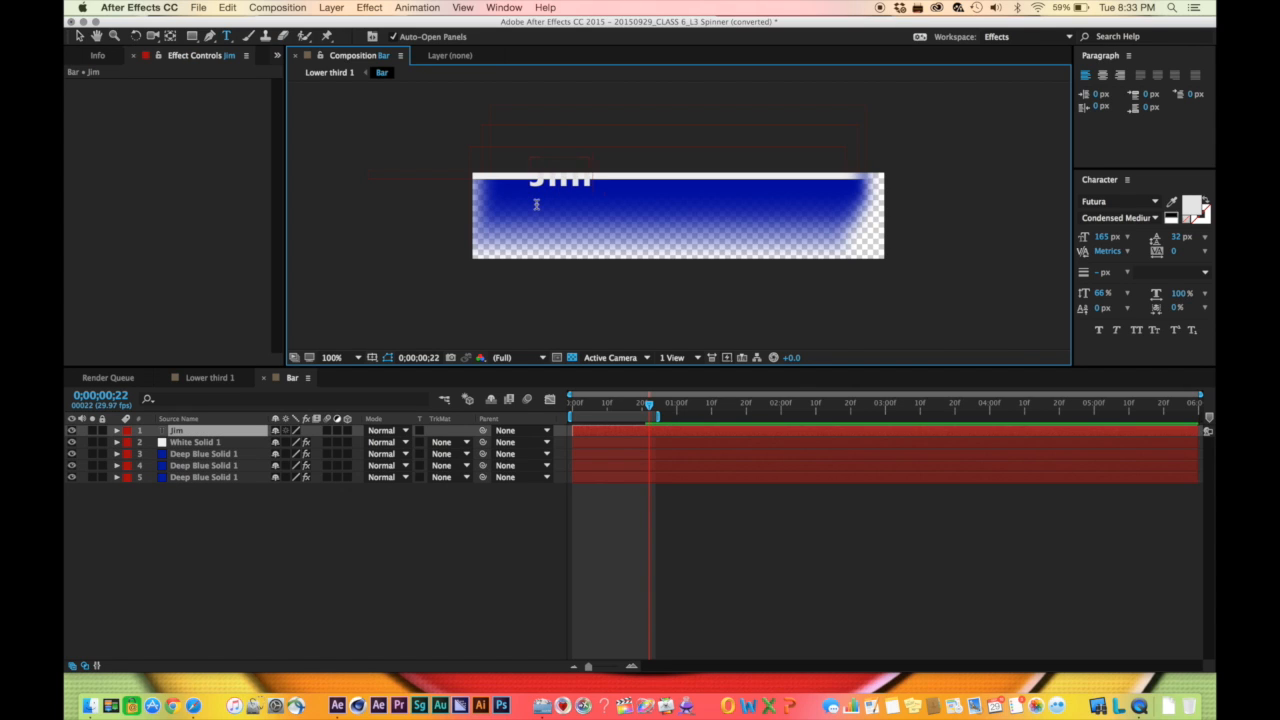
text( Jackster)
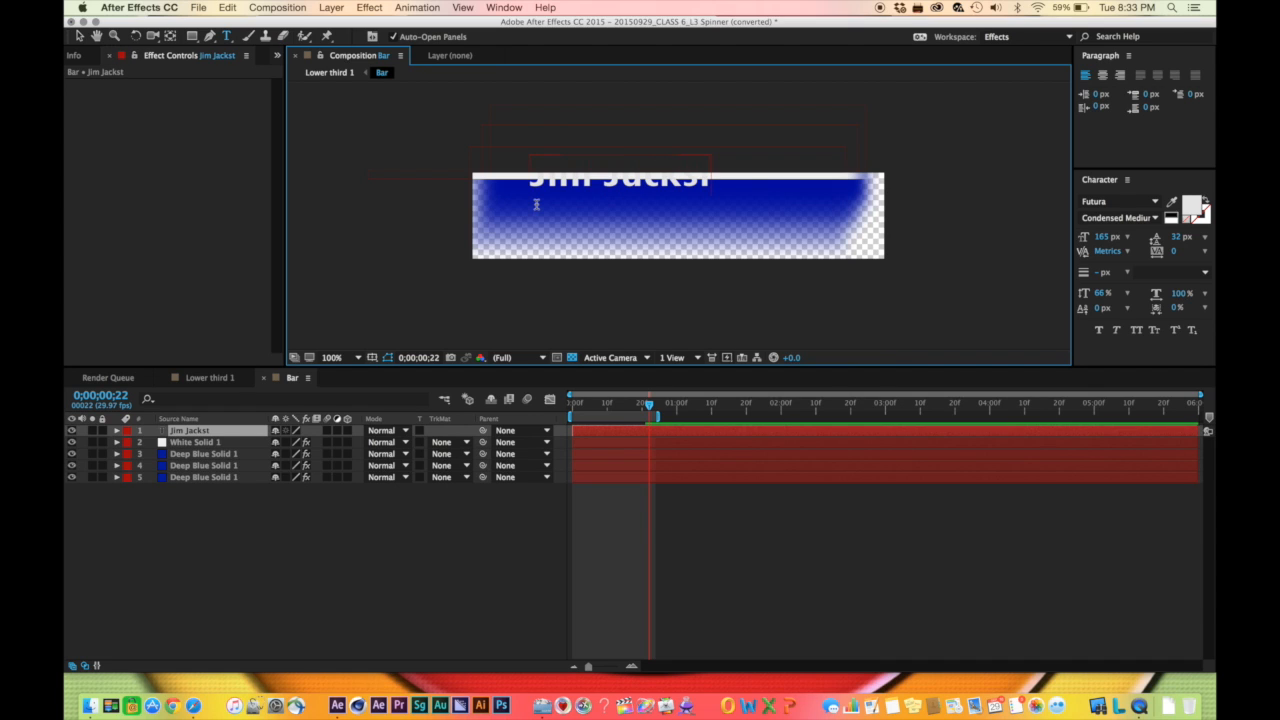
click(188, 431)
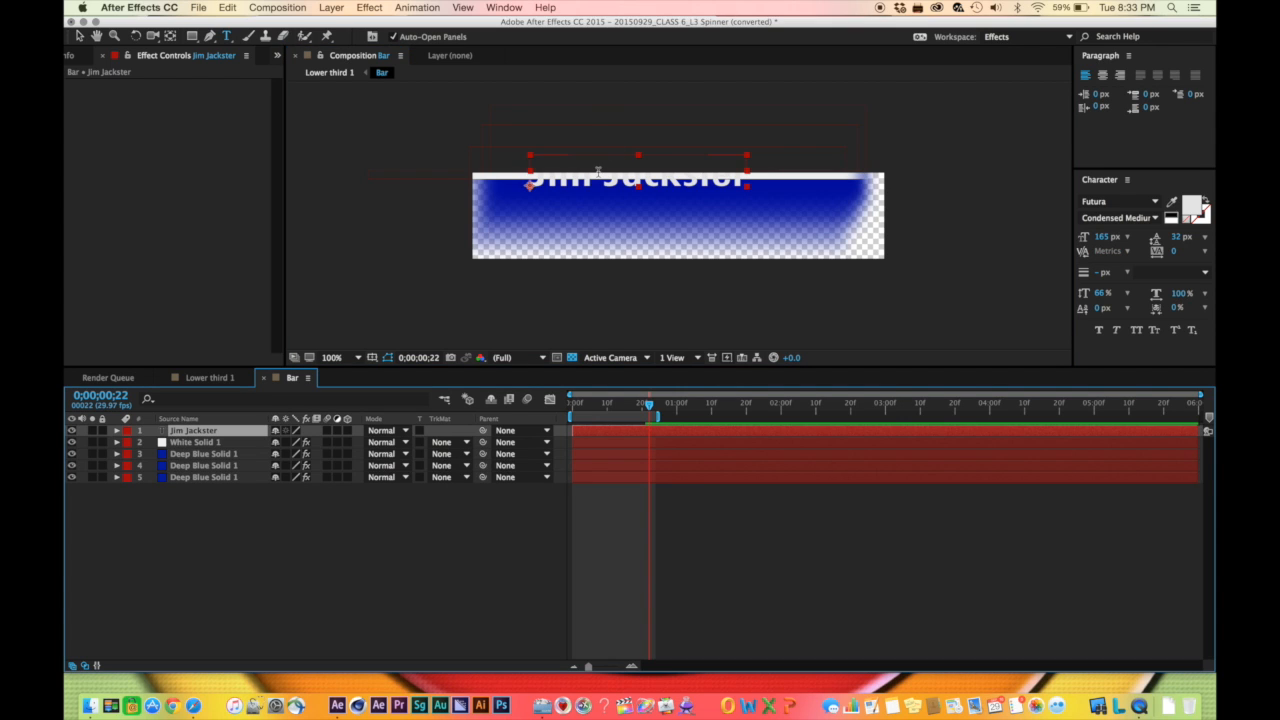
key(v)
drag(598, 172, 634, 200)
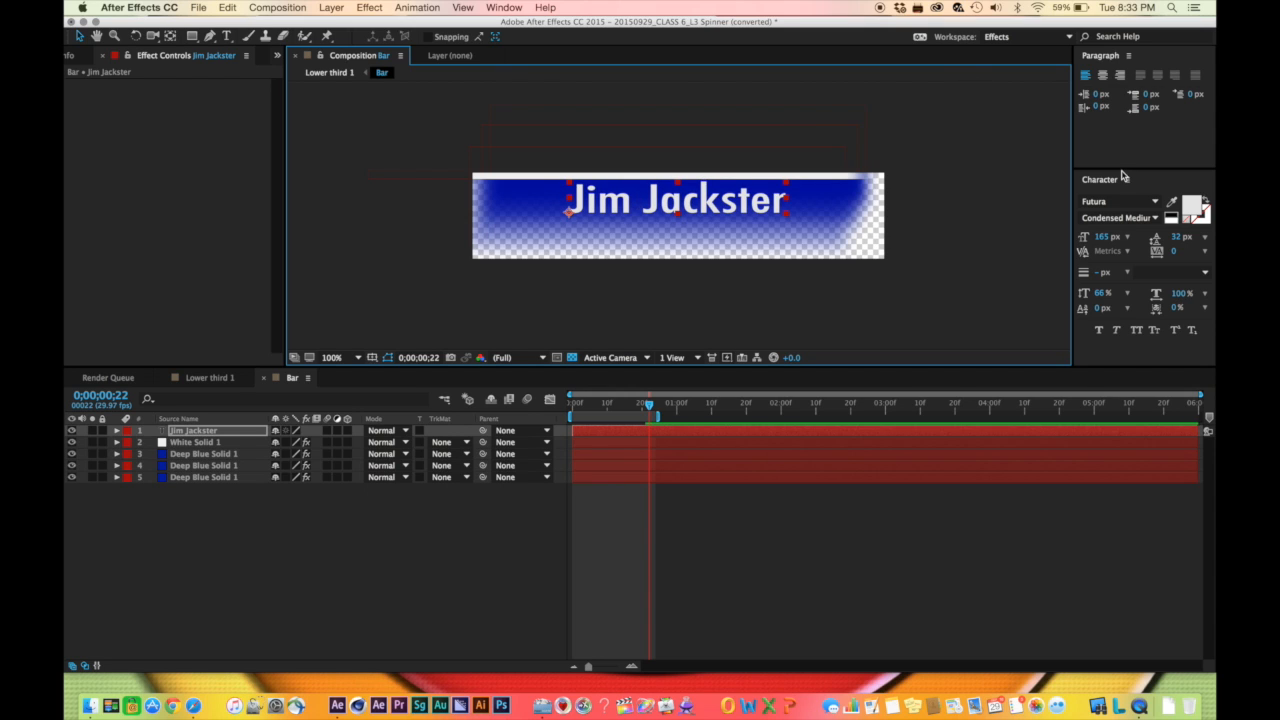
Set the name text's font size to 127 px and move it up, just beneath the white strip
click(1104, 237)
drag(1099, 237, 1081, 238)
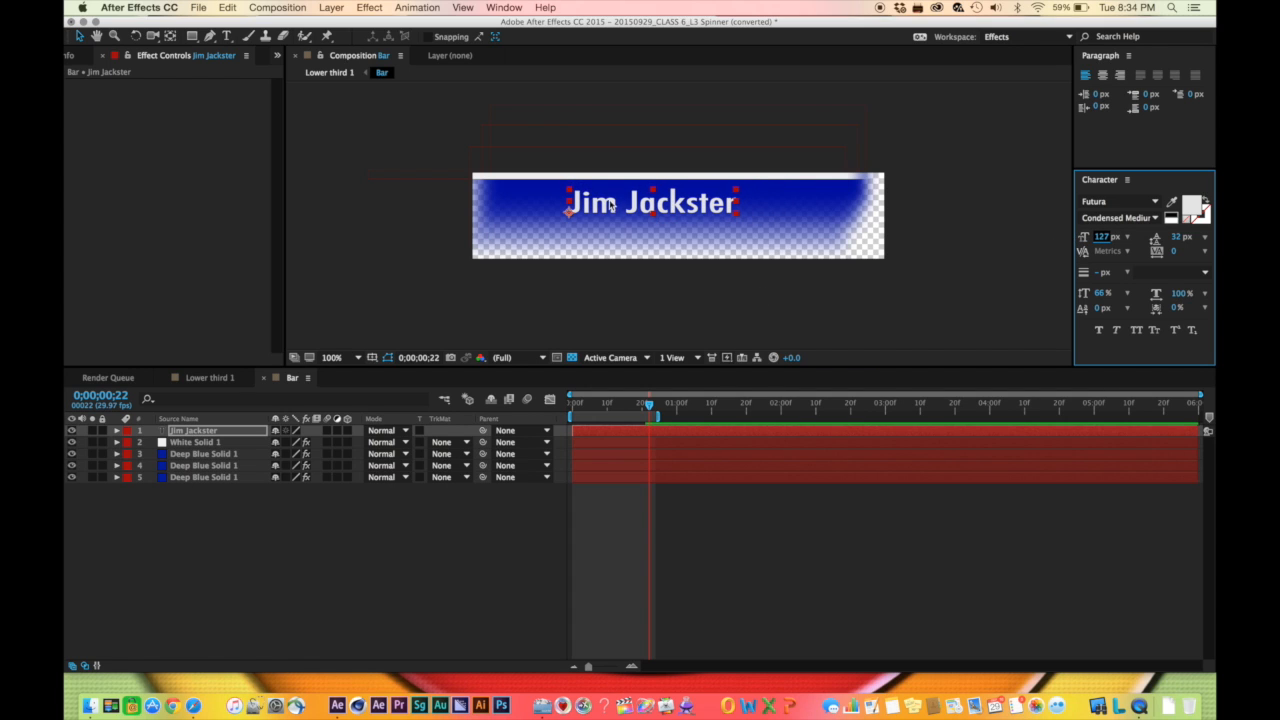
mouse_move(610, 205)
mouse_down()
mouse_move(650, 204)
mouse_move(627, 199)
mouse_up()
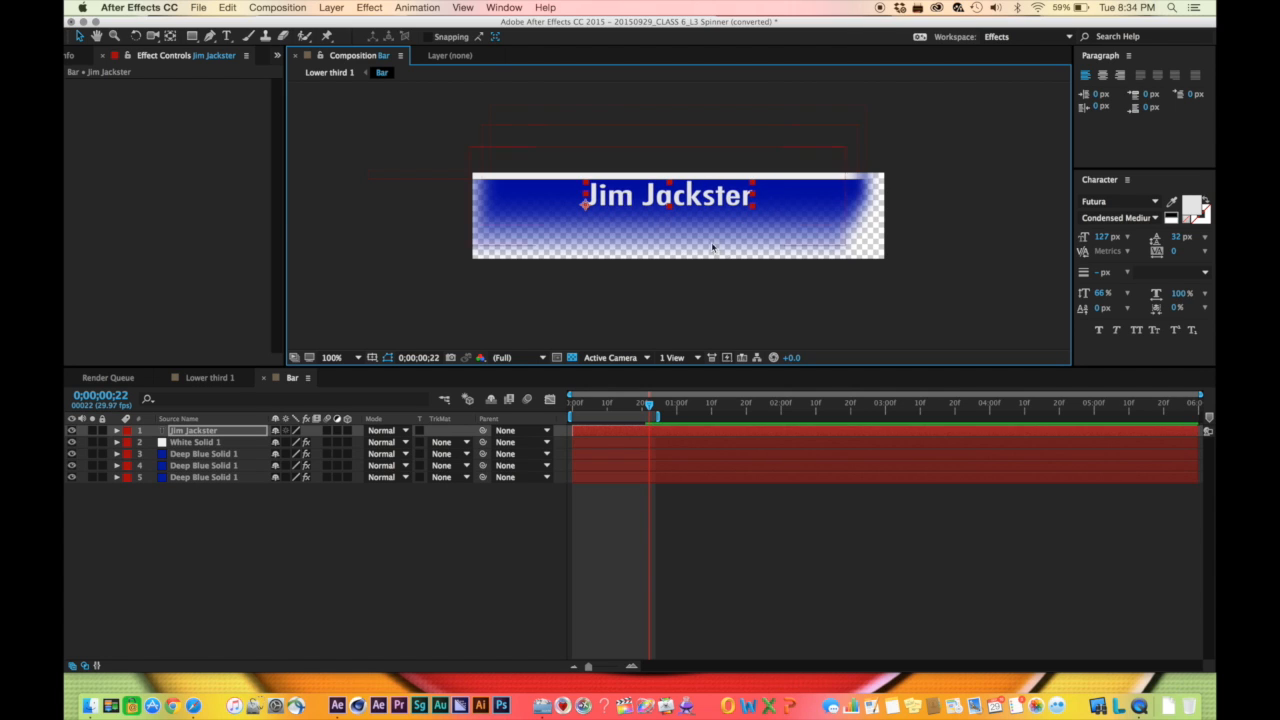
Duplicate the name text layer and place the copy directly below the original line
click(197, 432)
key(super+d)
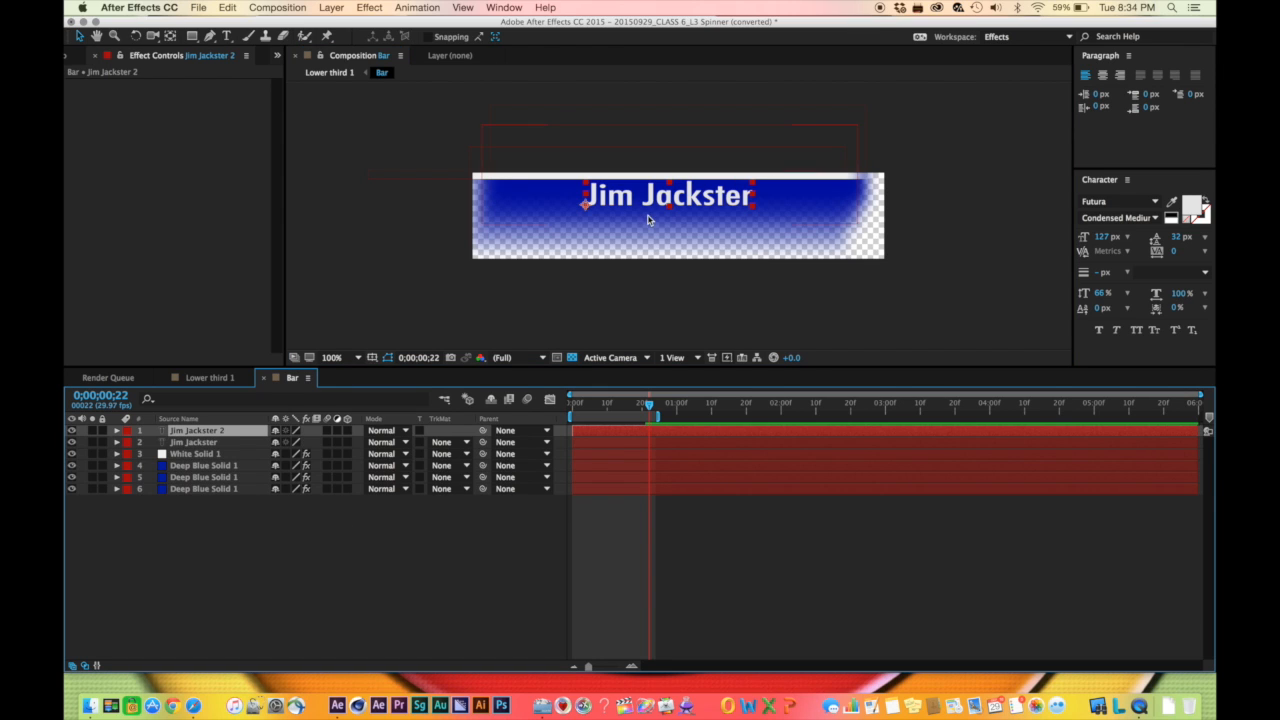
drag(633, 203, 635, 226)
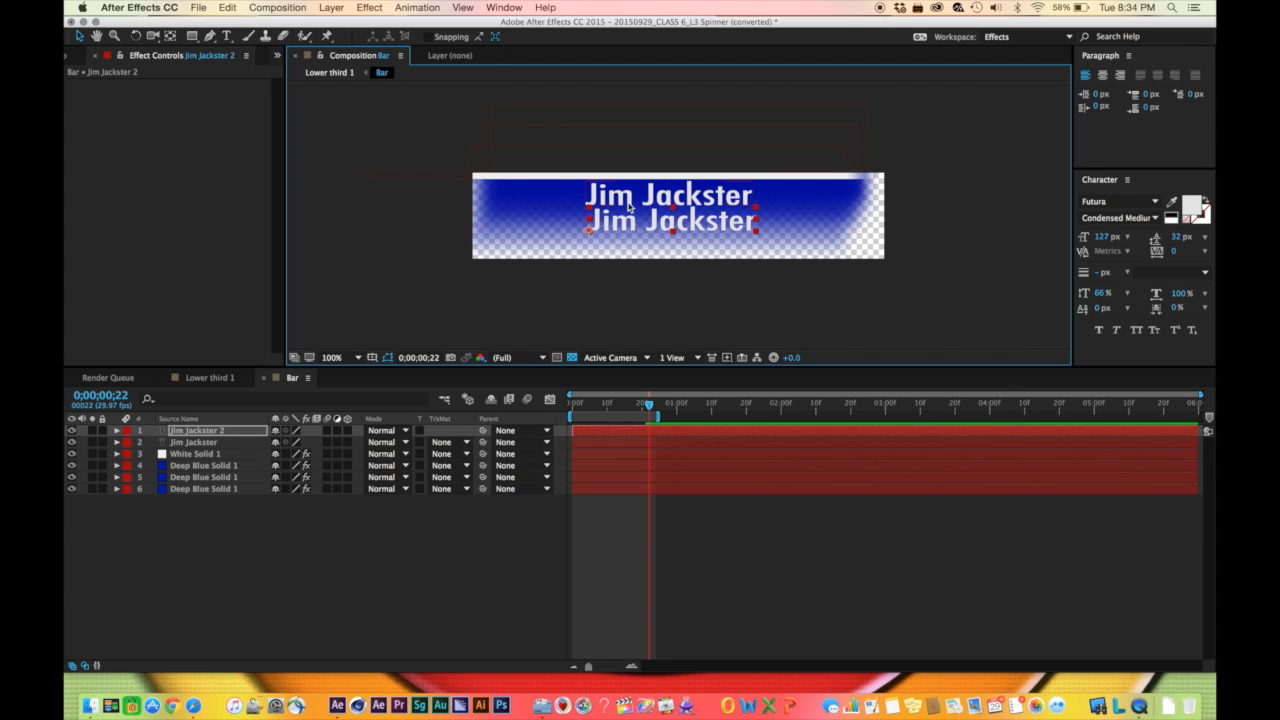
Format the lower text line in All Caps with a font size of 74 px
click(629, 206)
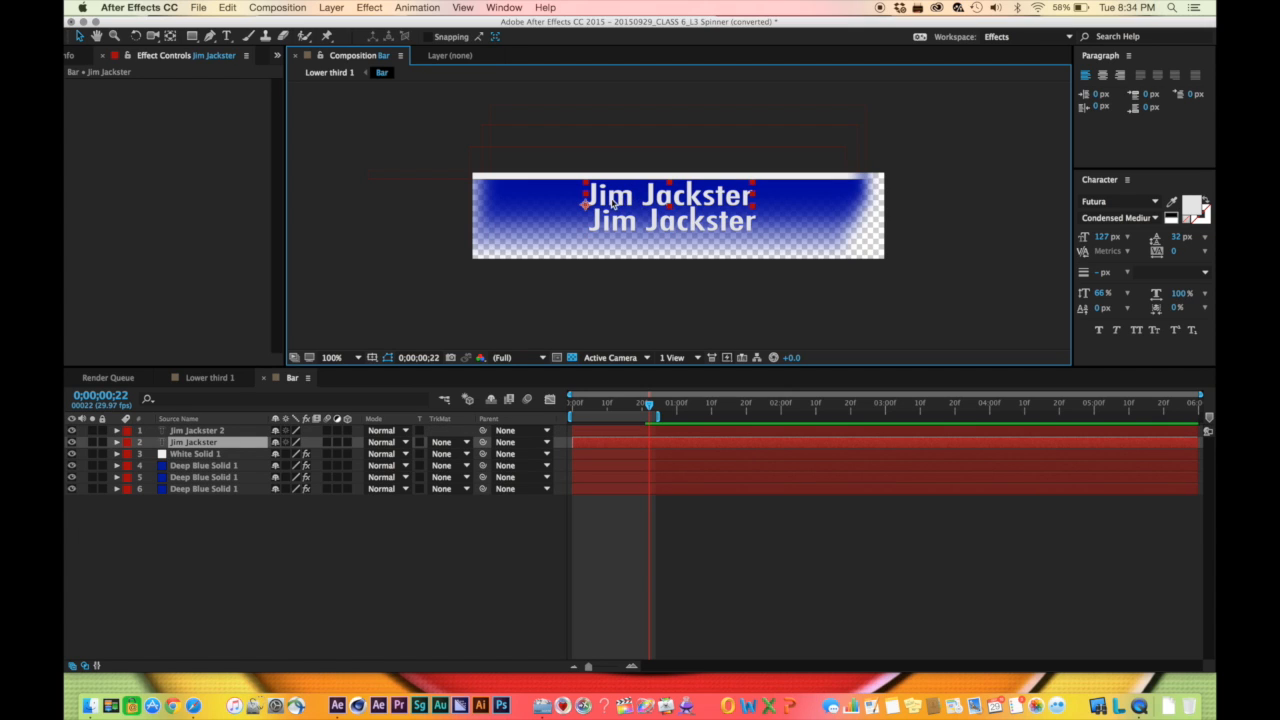
click(625, 226)
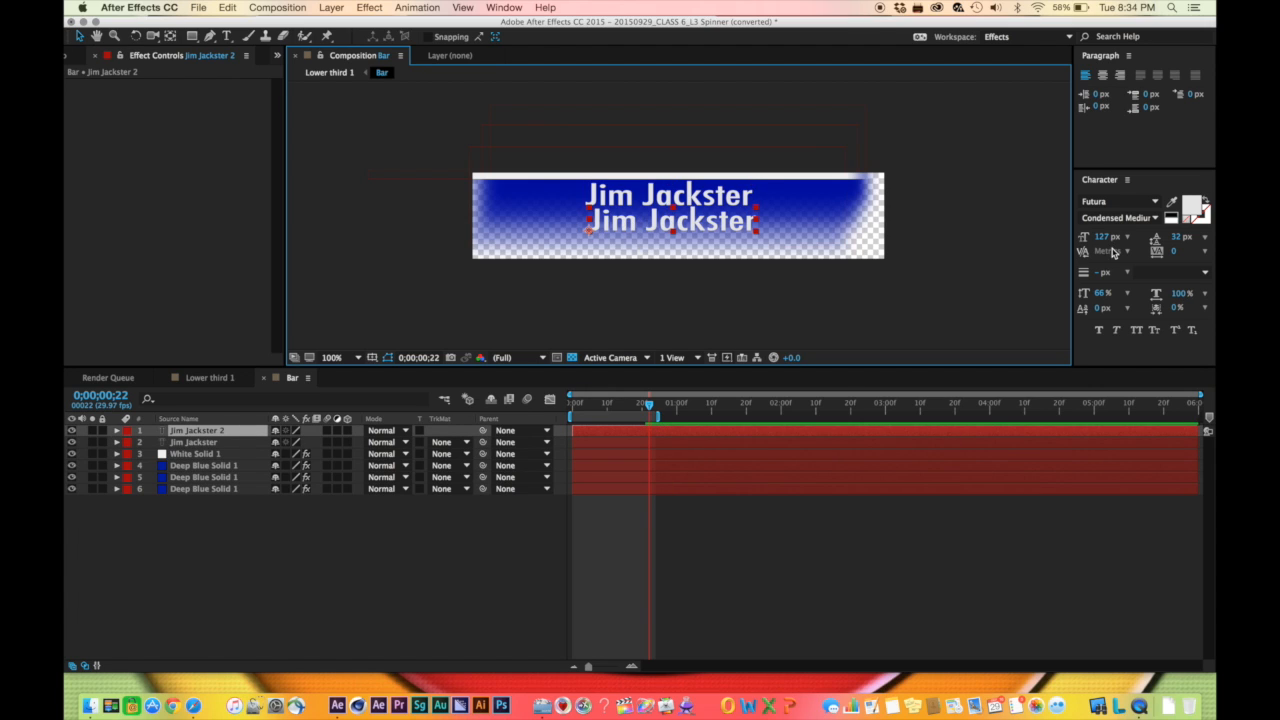
click(1136, 331)
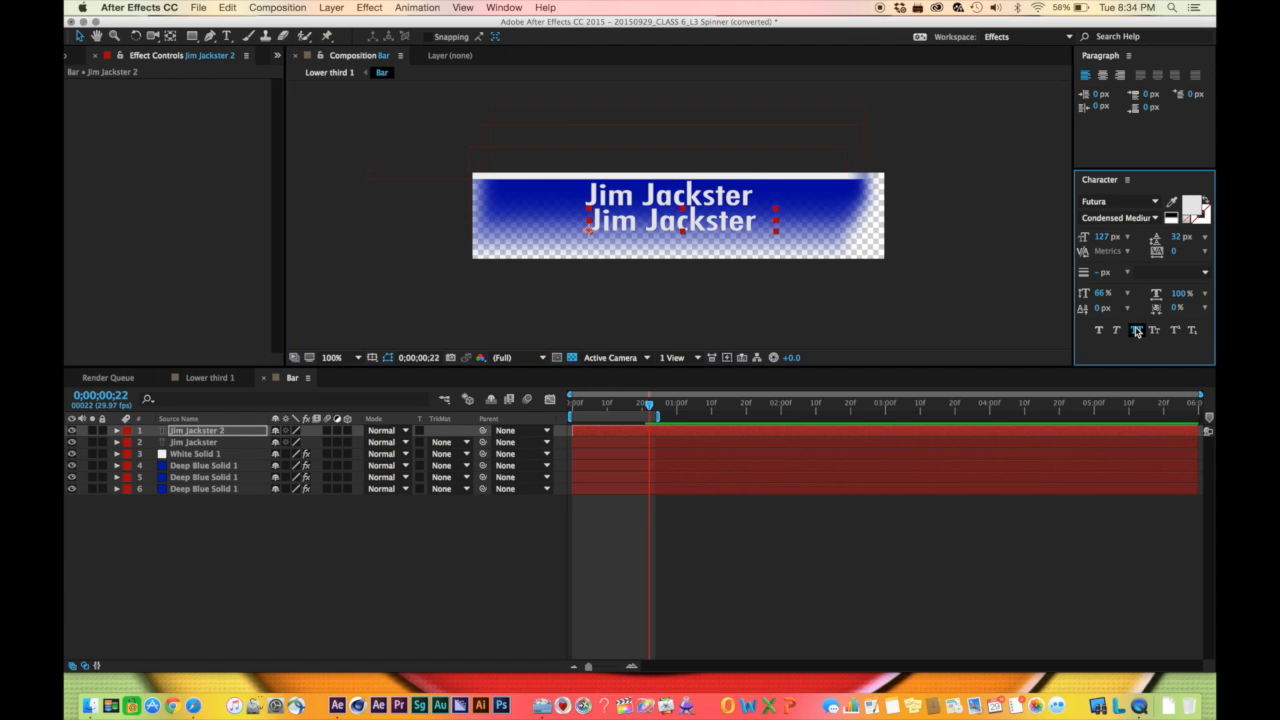
click(1104, 238)
drag(1100, 237, 1071, 244)
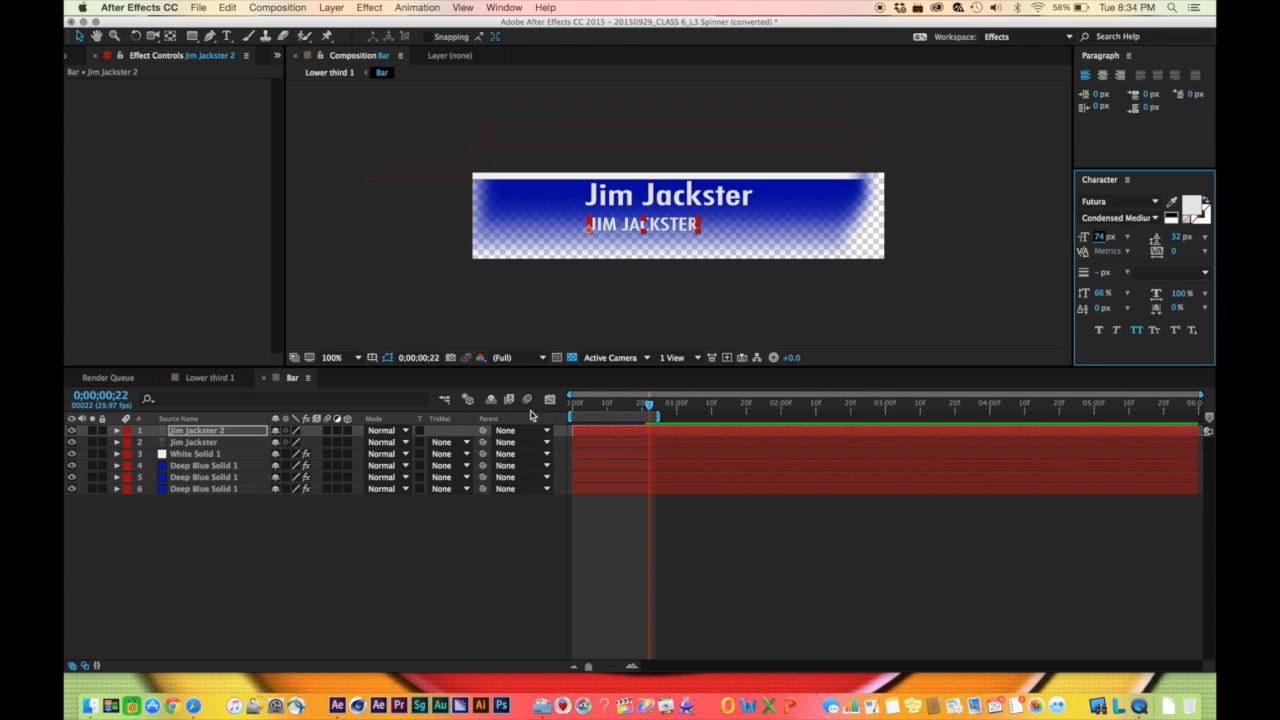
Replace the lower line's text with "Jack of all trades"
double_click(205, 431)
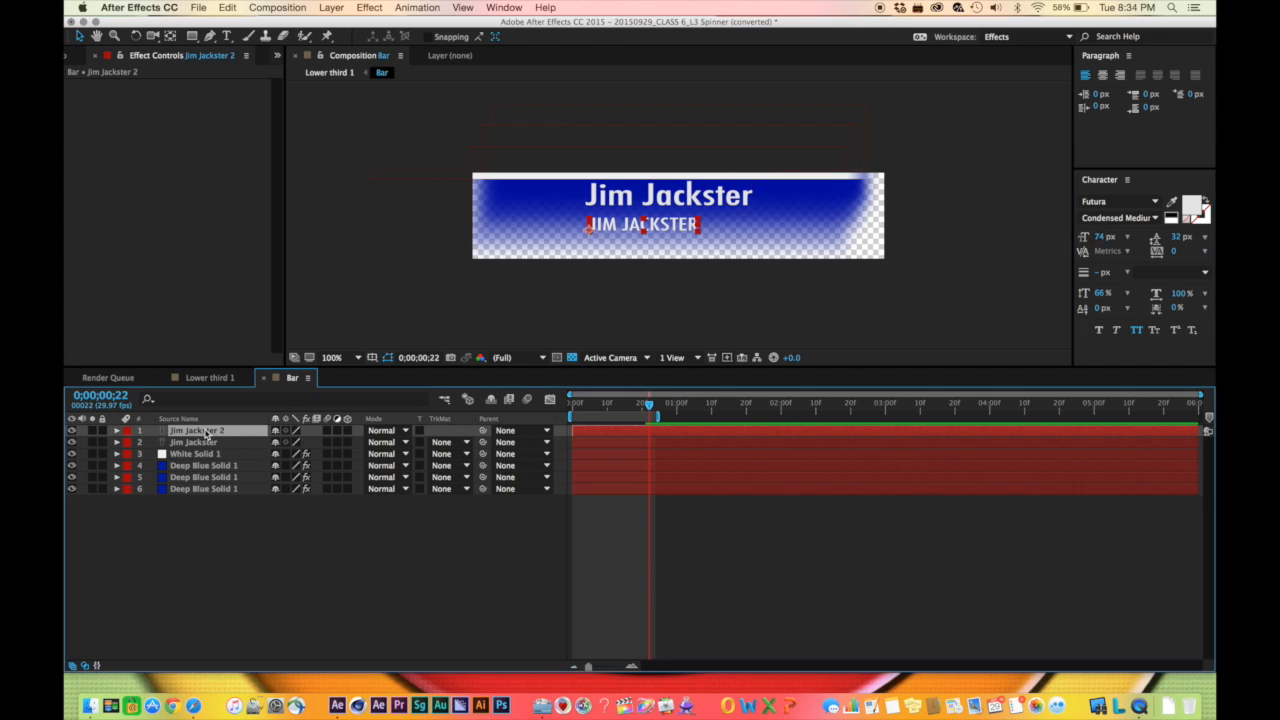
text(Ja)
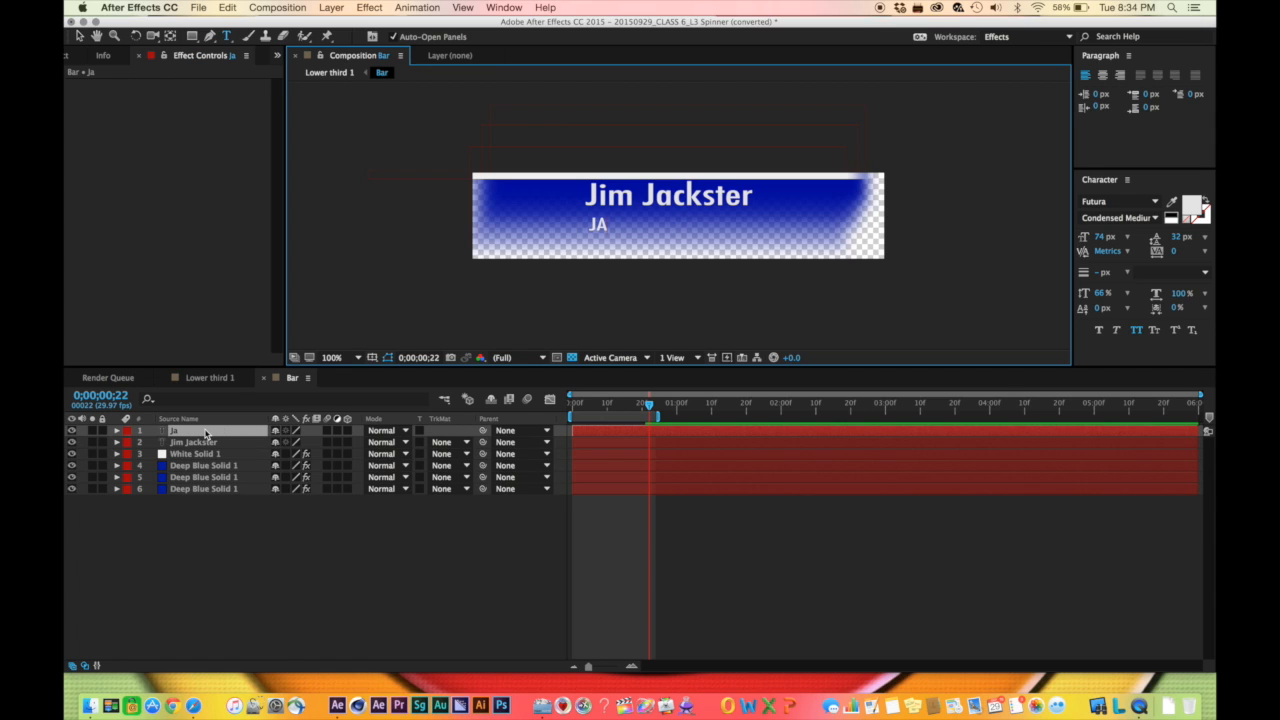
text(ck of)
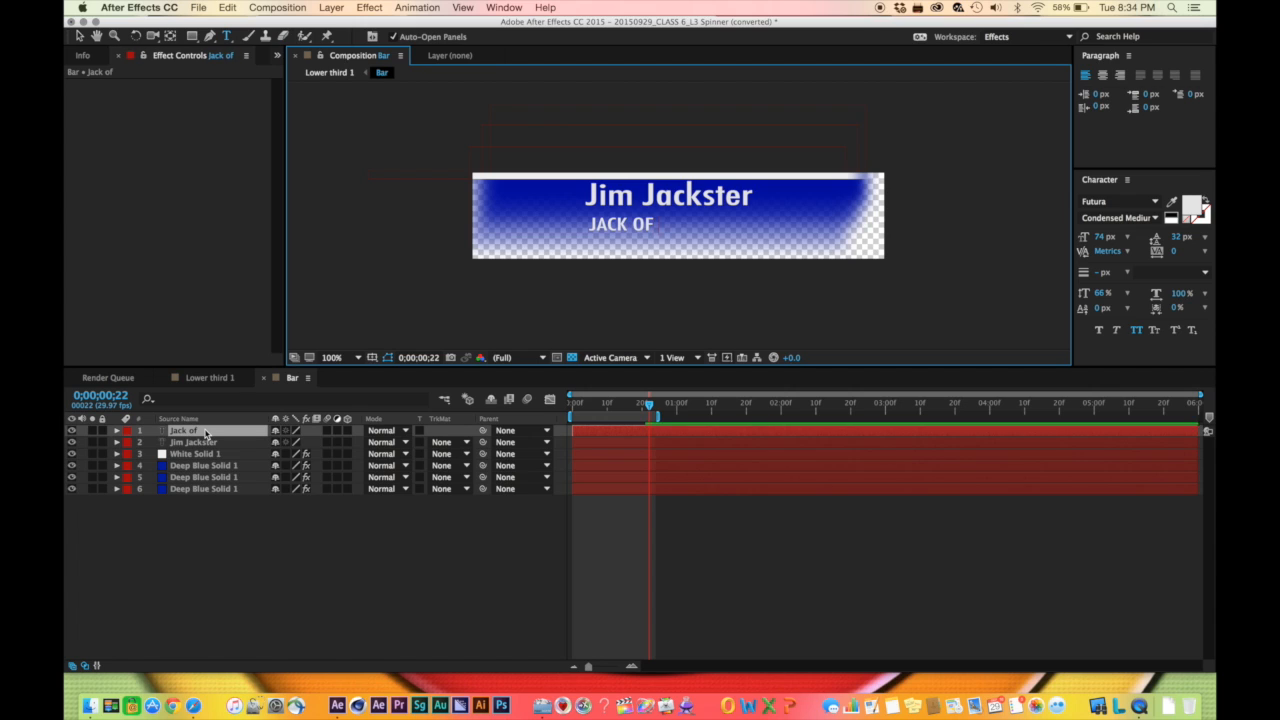
text( all tr)
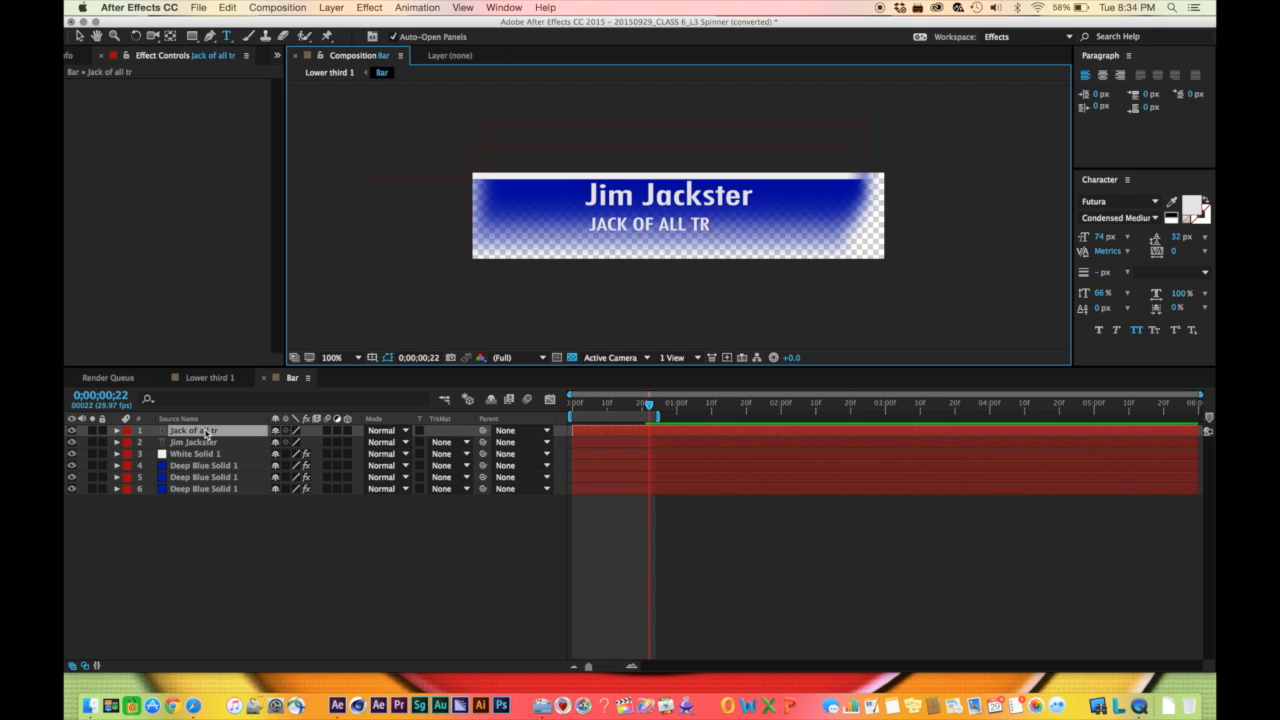
text(ades)
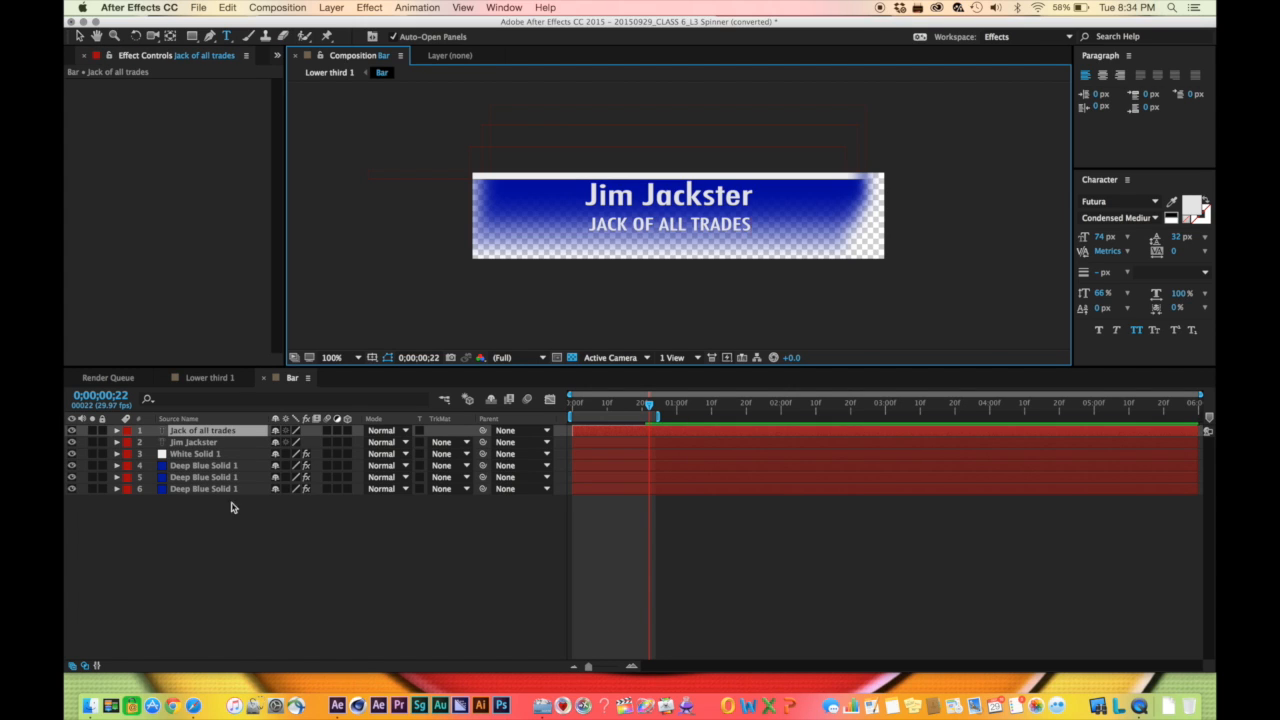
click(187, 432)
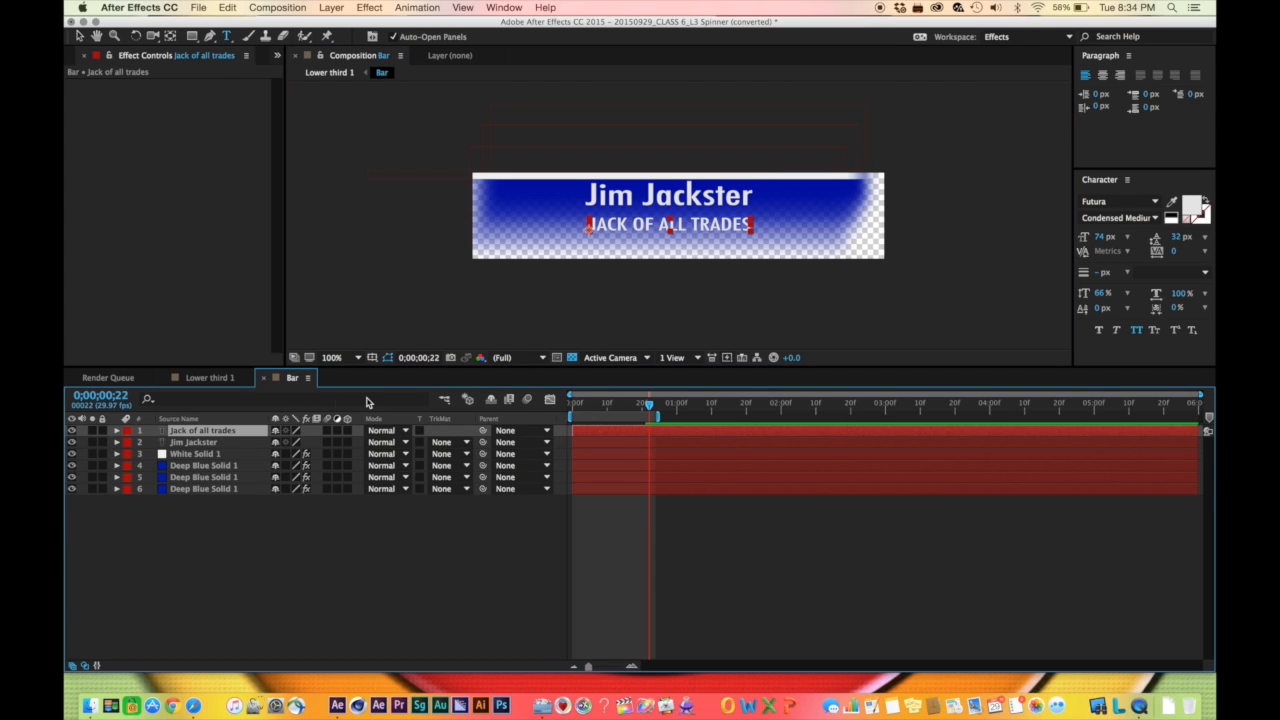
Move both text lines toward the bar's right end, with the name offset slightly farther right than the title
key(v)
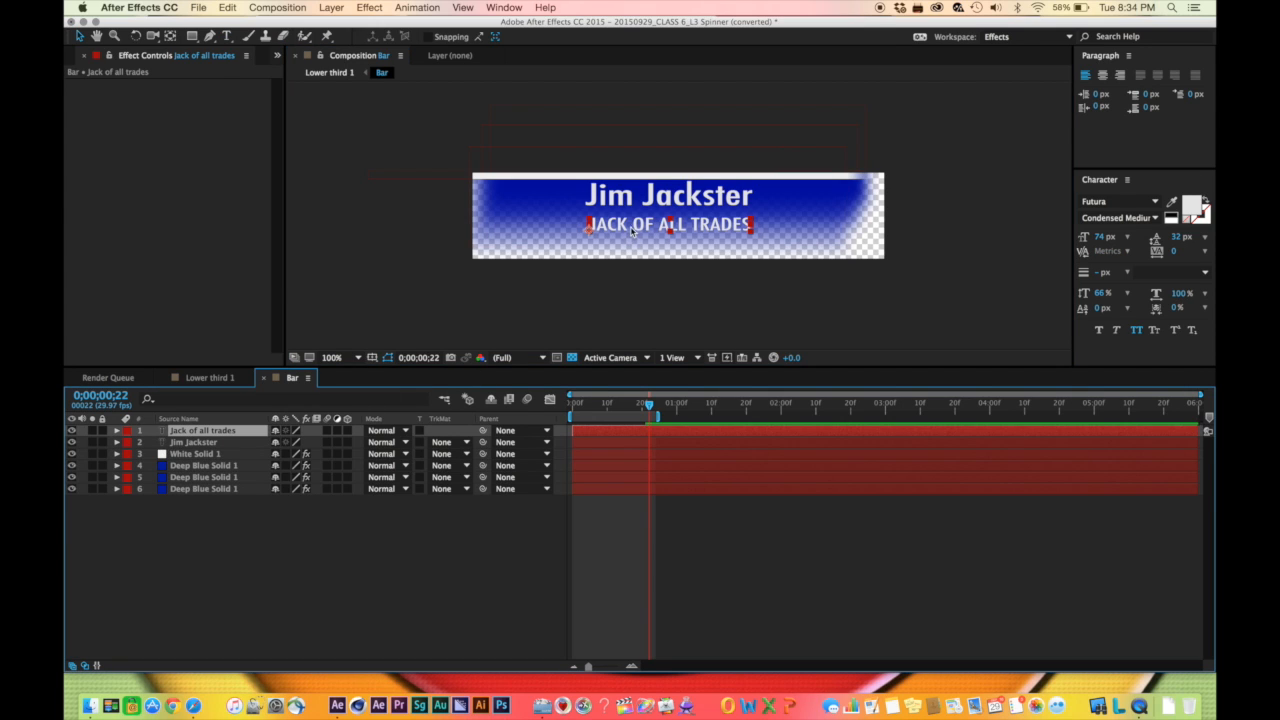
drag(631, 231, 691, 227)
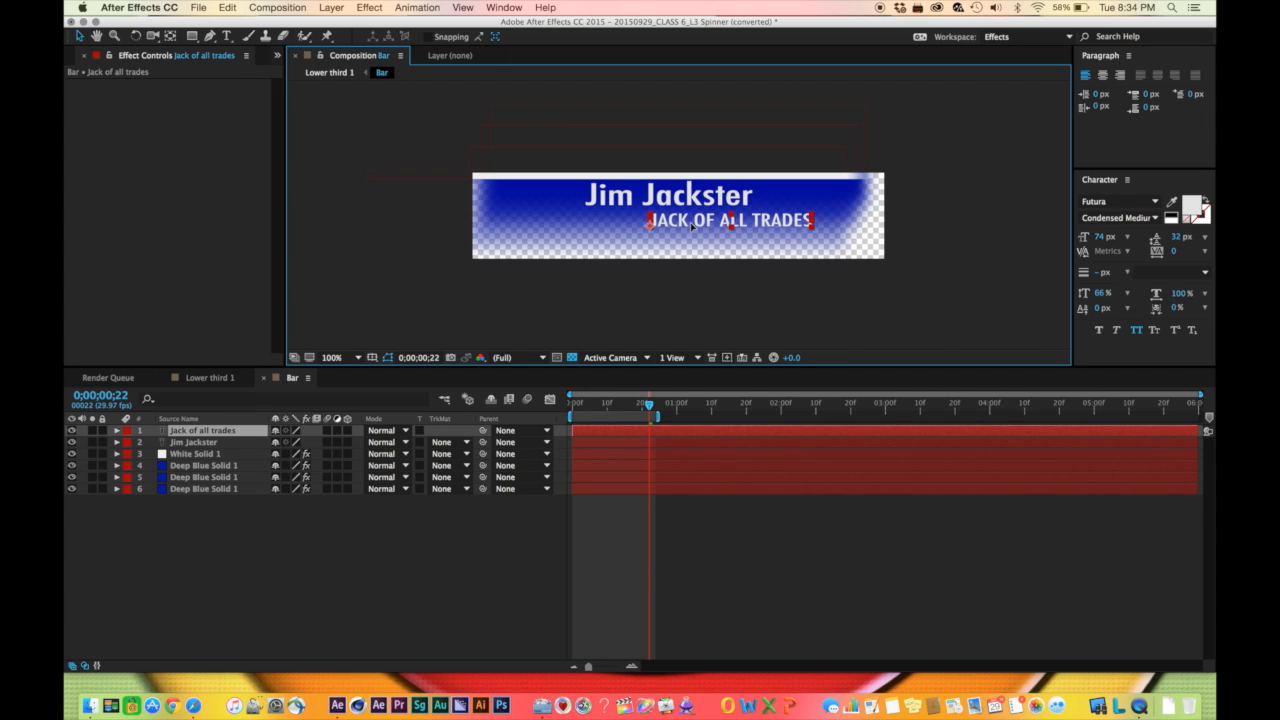
click(641, 206)
drag(626, 200, 705, 203)
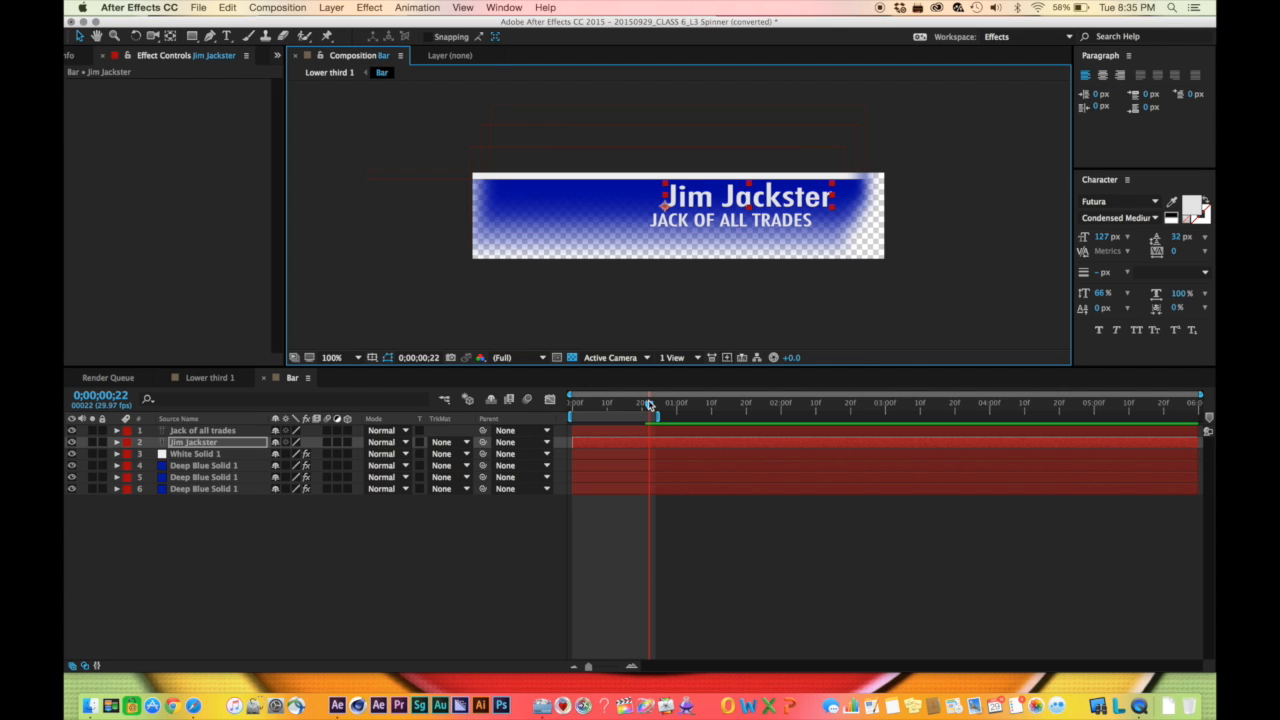
Set a Position keyframe on the name text layer at 0;00;00;22, one frame after the white strip's last Position keyframe
mouse_move(649, 404)
mouse_down()
mouse_move(555, 410)
mouse_move(660, 418)
mouse_move(594, 410)
mouse_move(647, 415)
mouse_up()
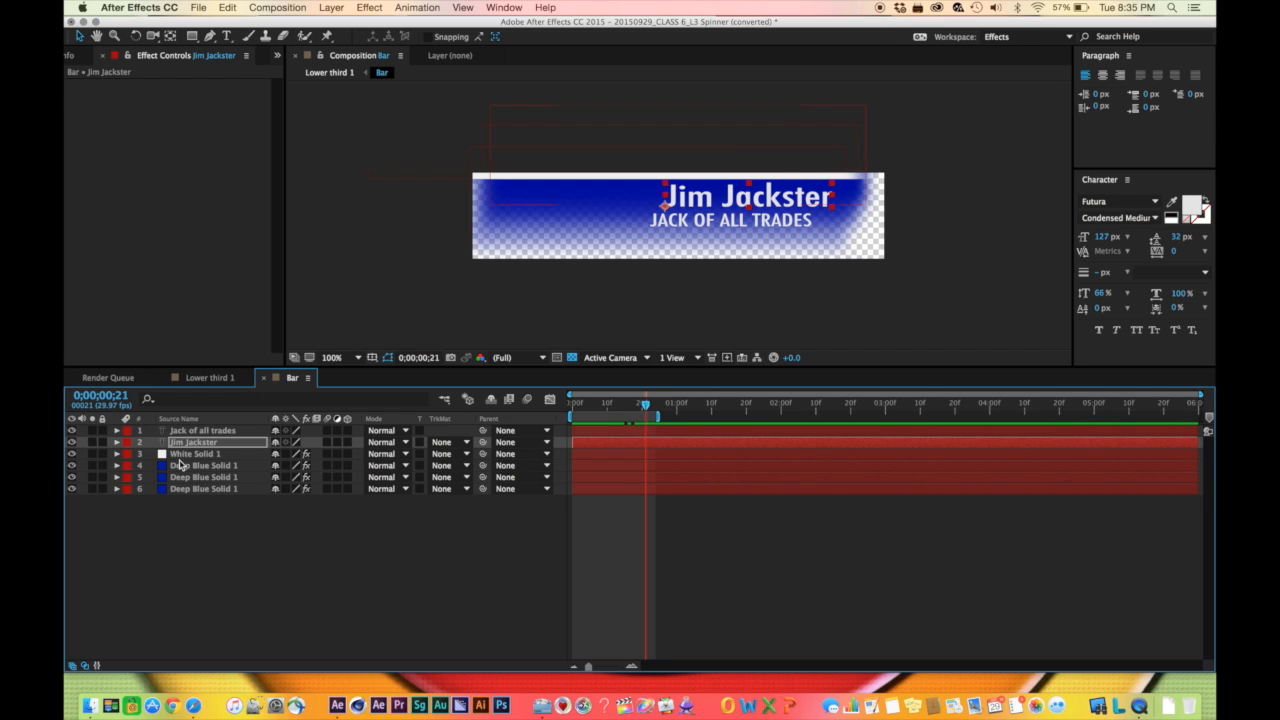
click(183, 455)
key(p)
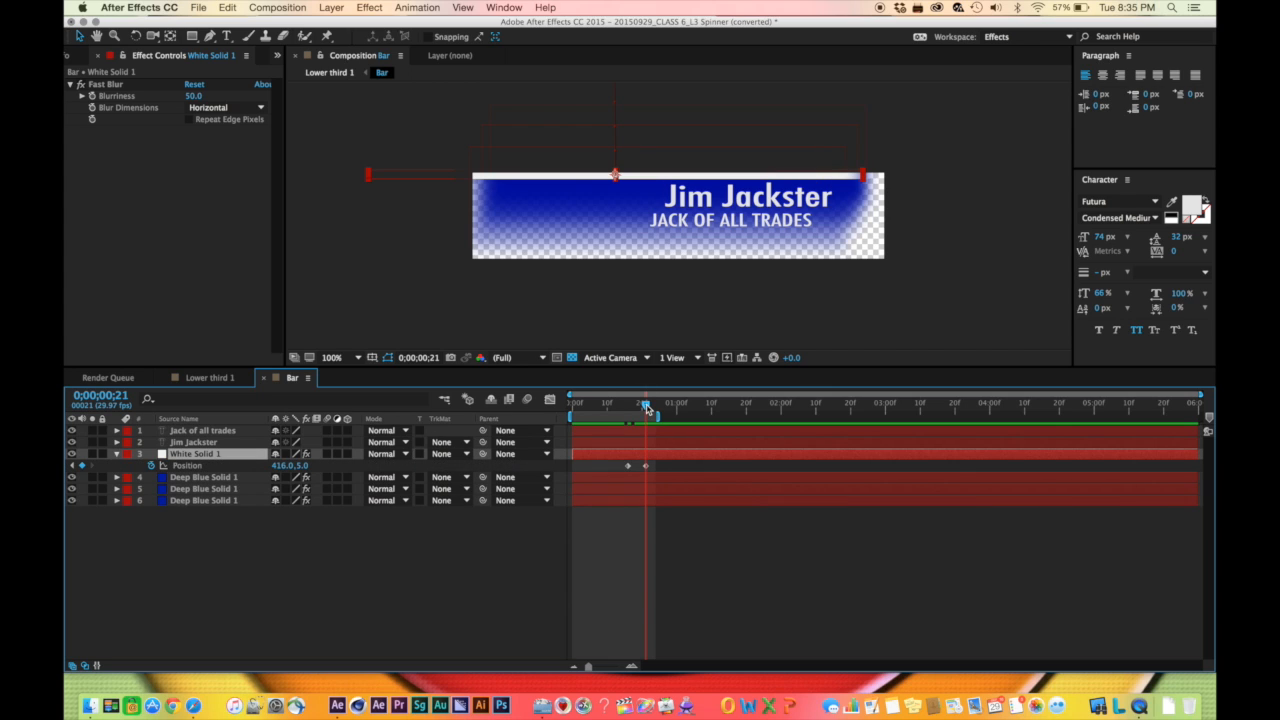
drag(647, 406, 652, 410)
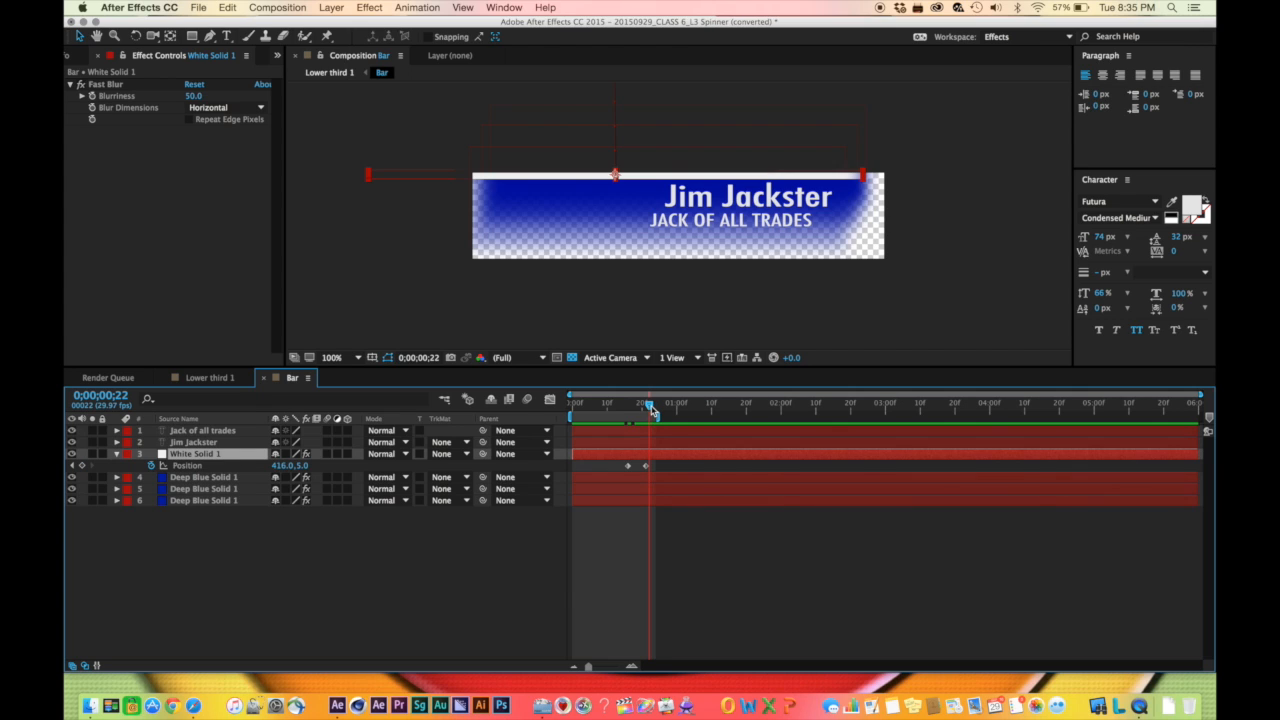
click(203, 443)
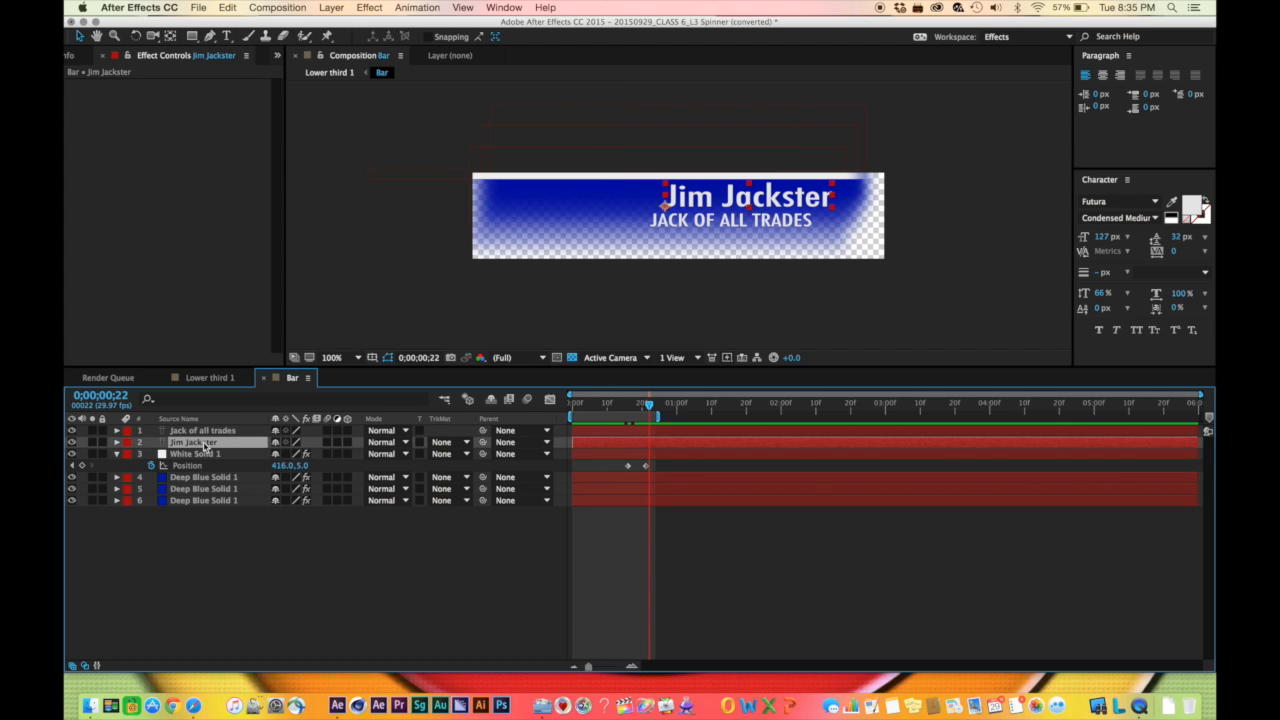
key(p)
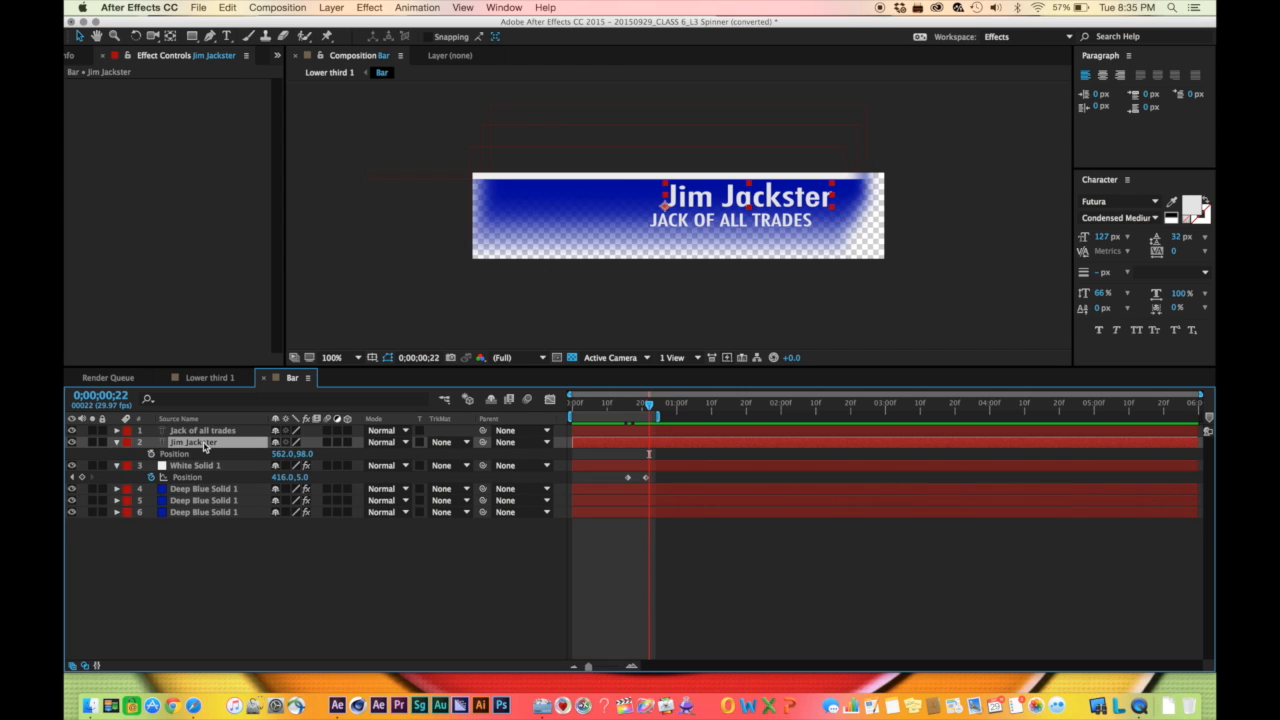
click(151, 454)
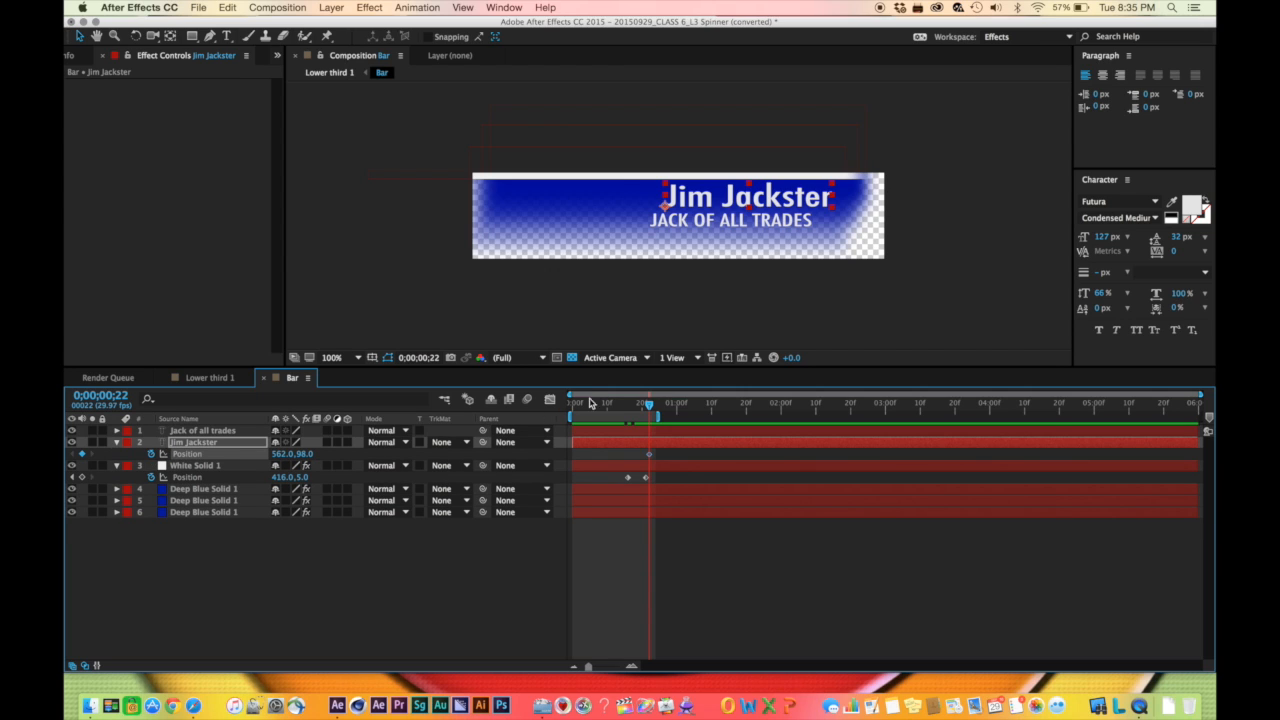
At 0;00;00;18, move the name text straight up out of the bar to position 562, -22, and scrub through the motion
drag(647, 408, 634, 408)
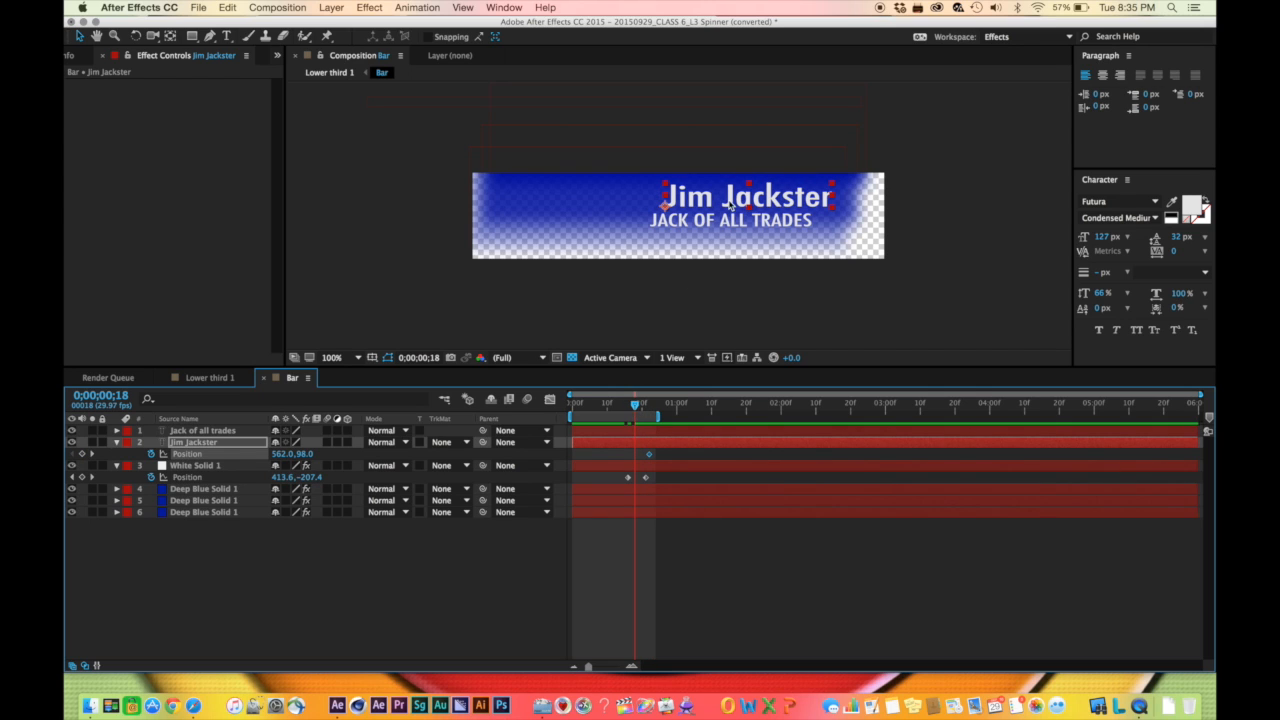
drag(724, 200, 716, 160)
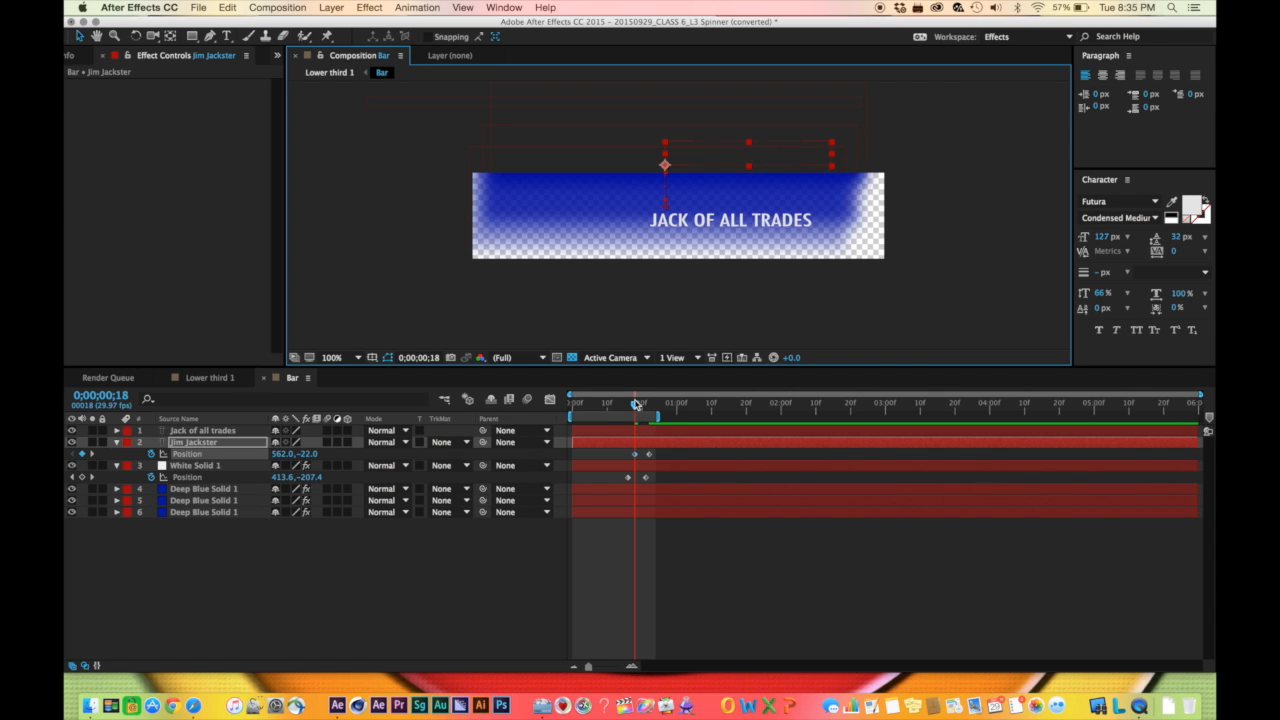
drag(635, 407, 642, 408)
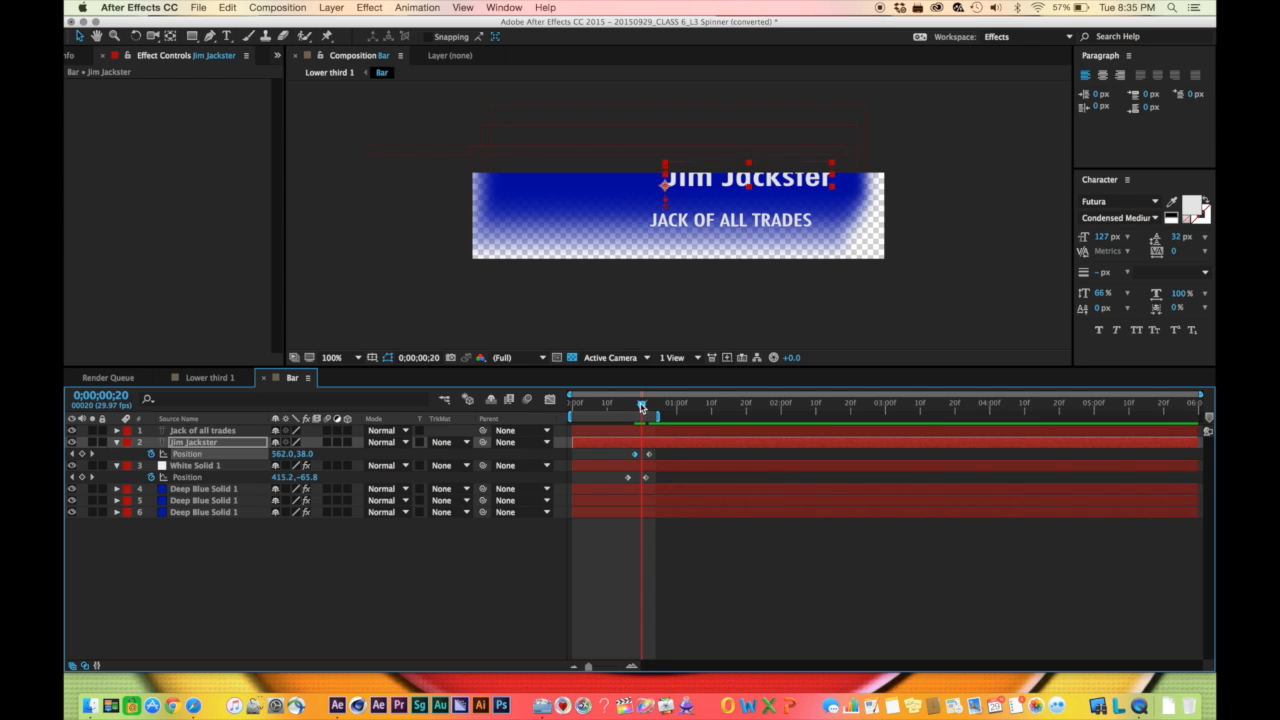
Set a Position keyframe on the title text layer at 0;00;00;24, with the text in its resting place
drag(642, 405, 656, 407)
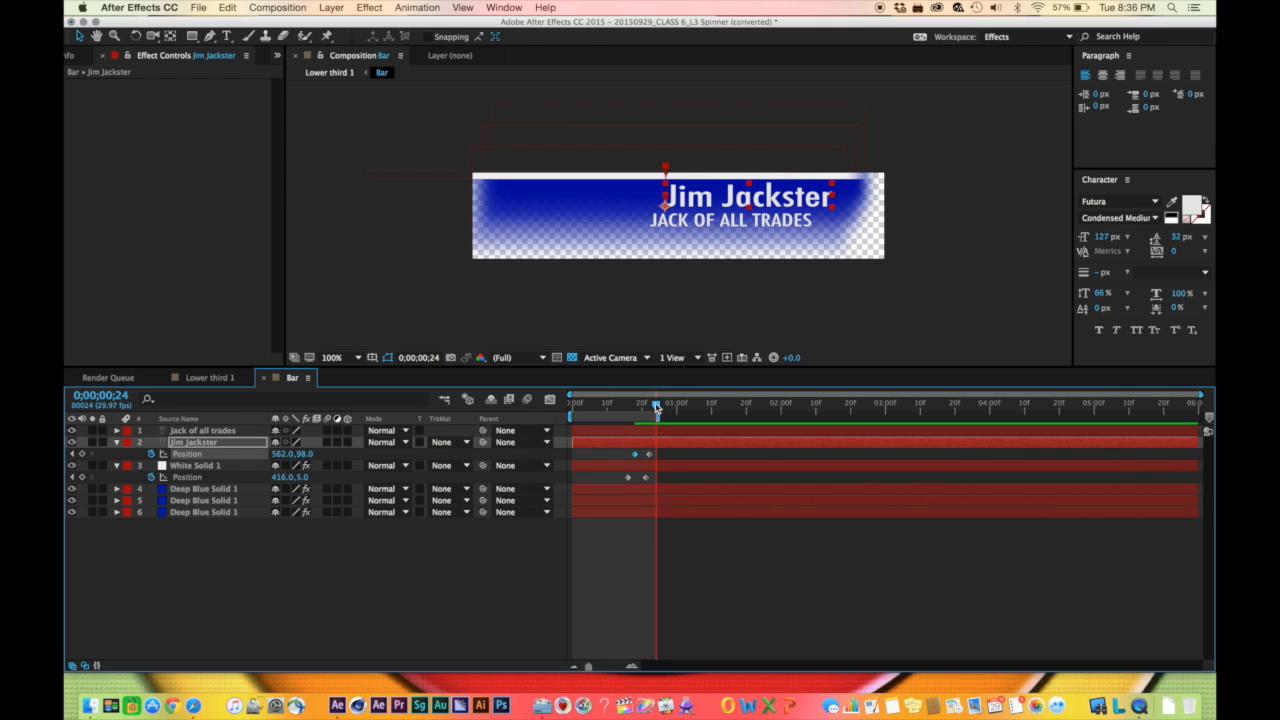
click(650, 432)
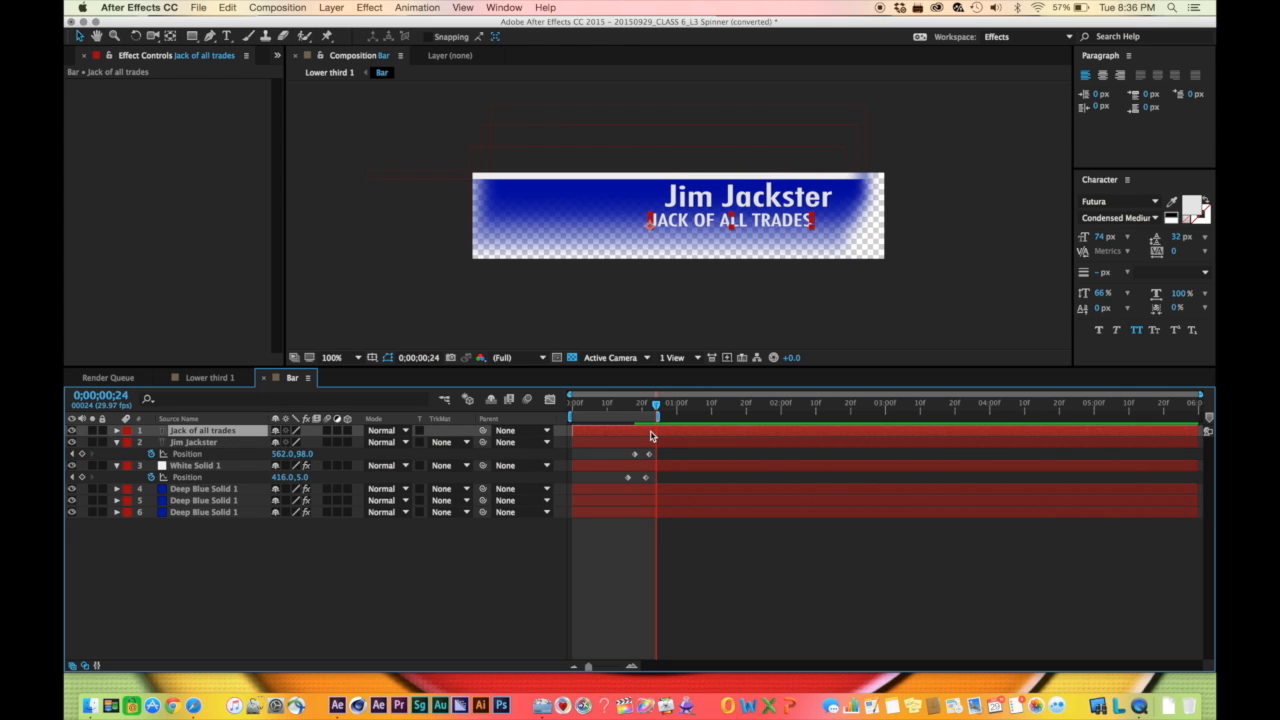
key(p)
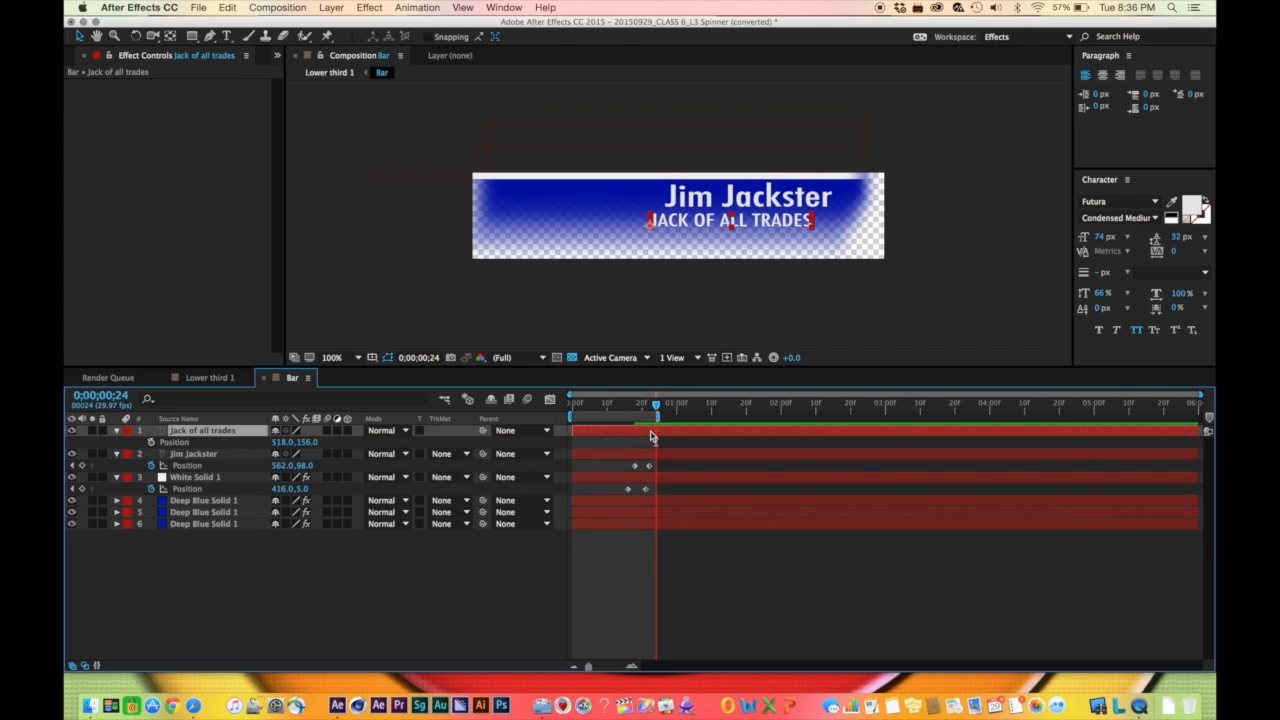
click(151, 442)
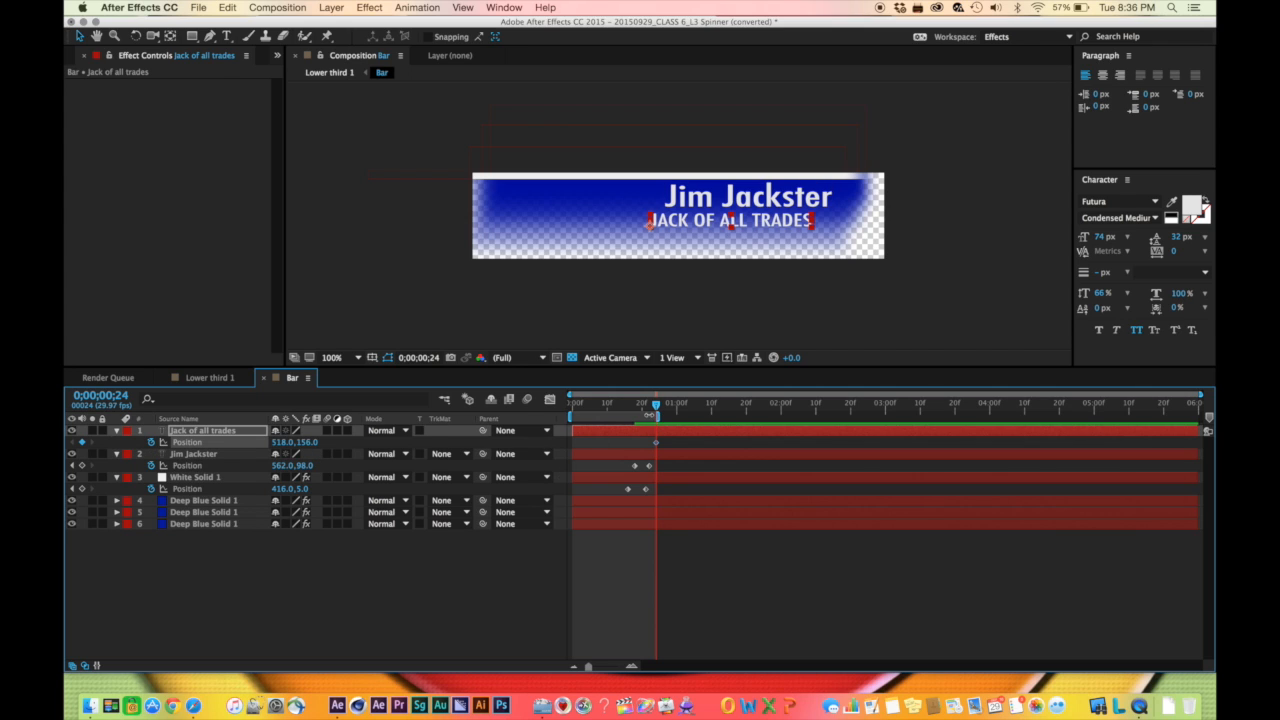
At 0;00;00;19, move the title text straight up out of the bar to 518, -16, and preview a work area extended to about two seconds
click(641, 407)
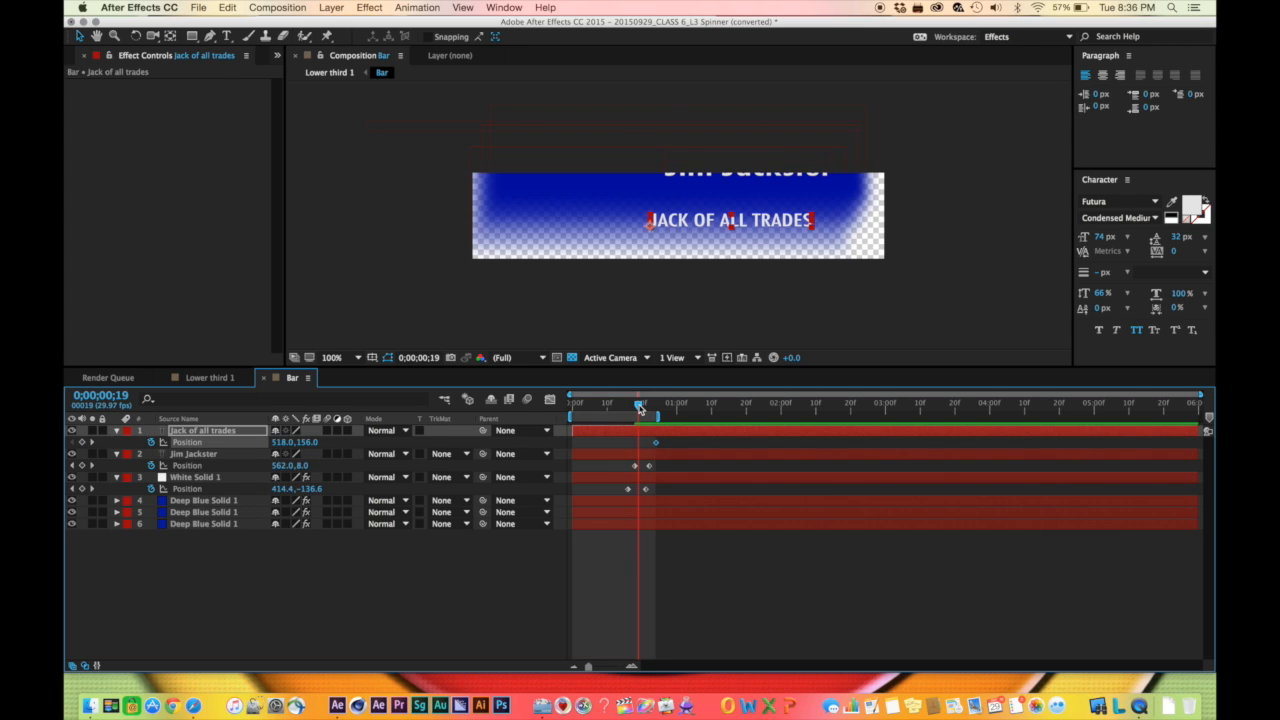
drag(708, 222, 700, 165)
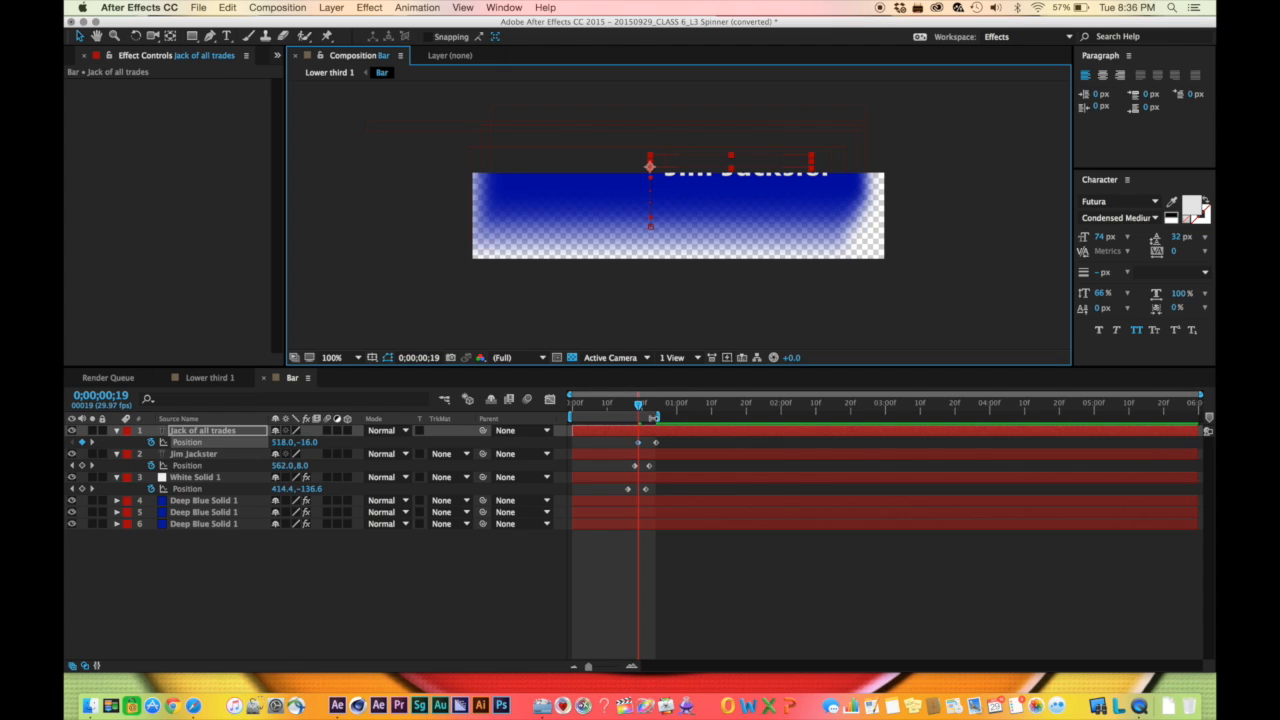
drag(657, 414, 777, 413)
key(space)
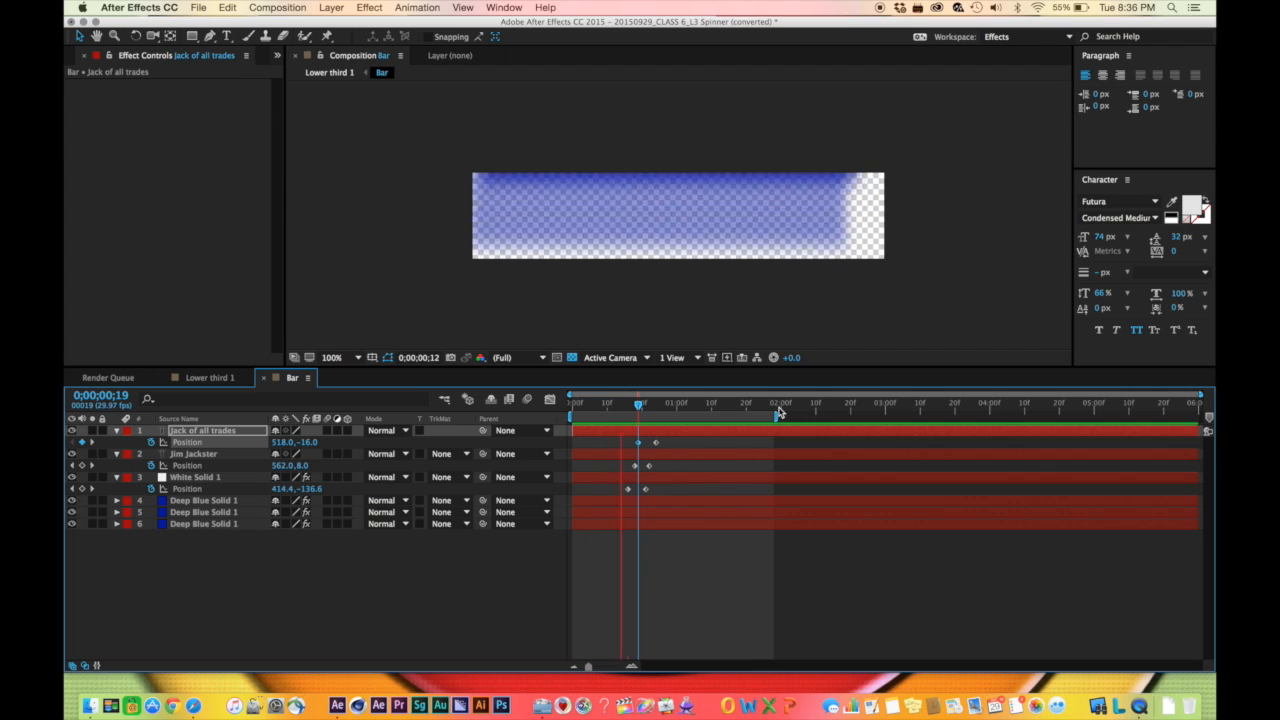
key(space)
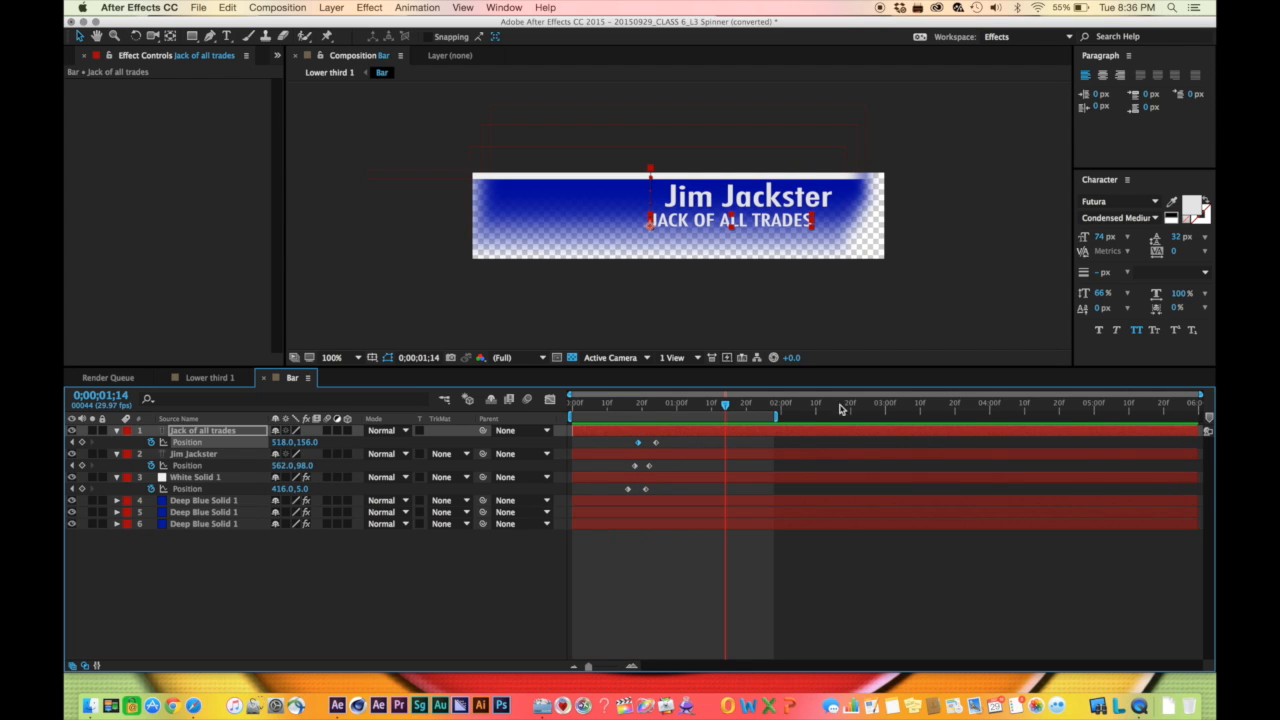
Apply Easy Ease to all Position keyframes of the two text layers and the white strip, and preview the motion
click(671, 442)
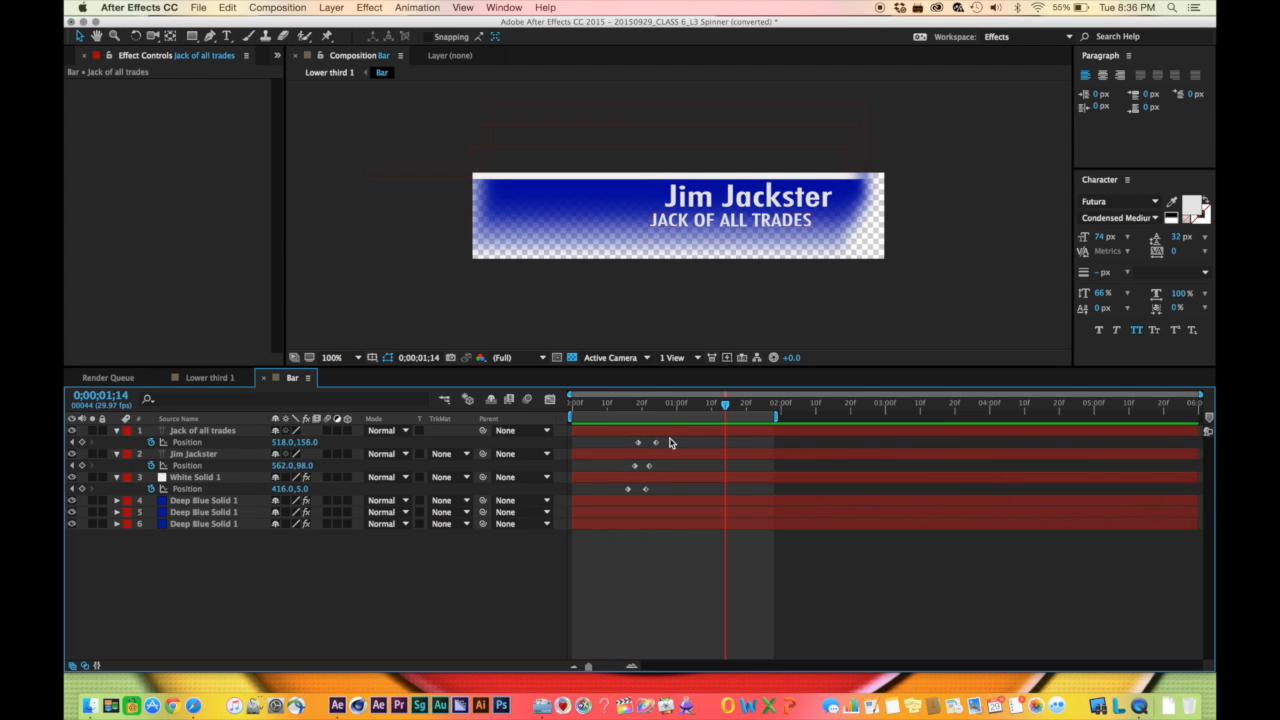
drag(668, 444, 616, 500)
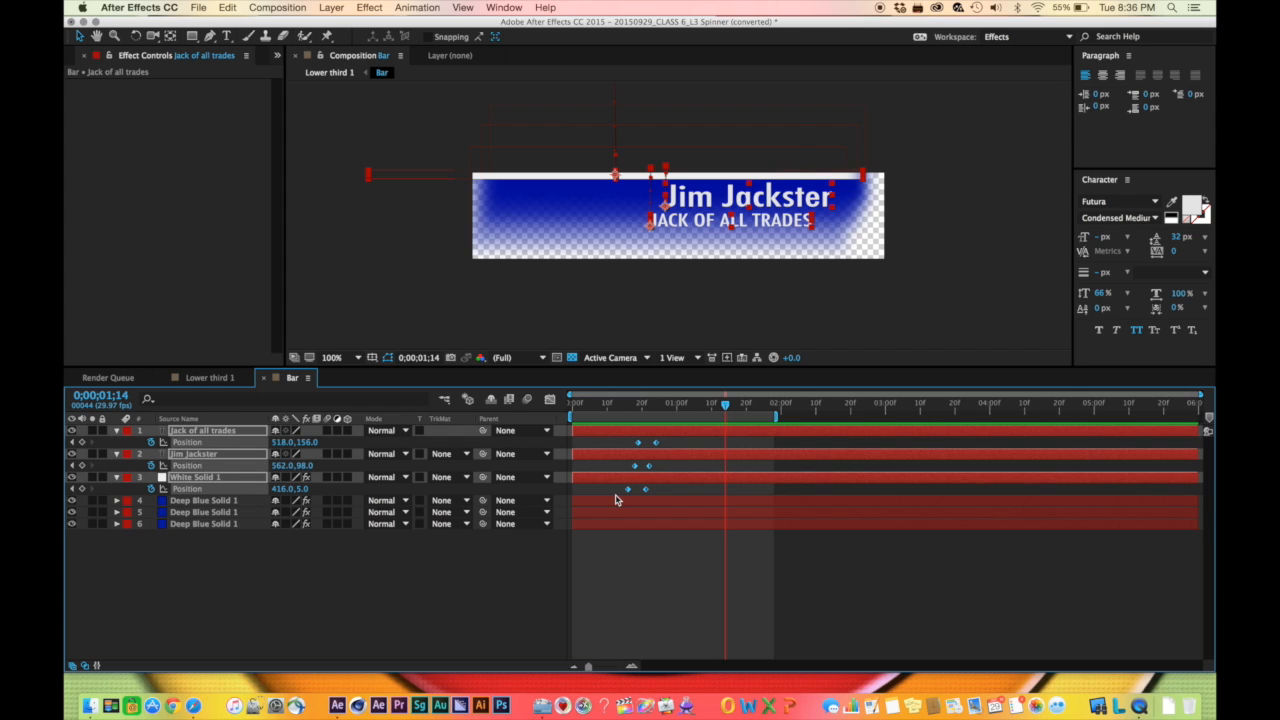
key(F9)
key(space)
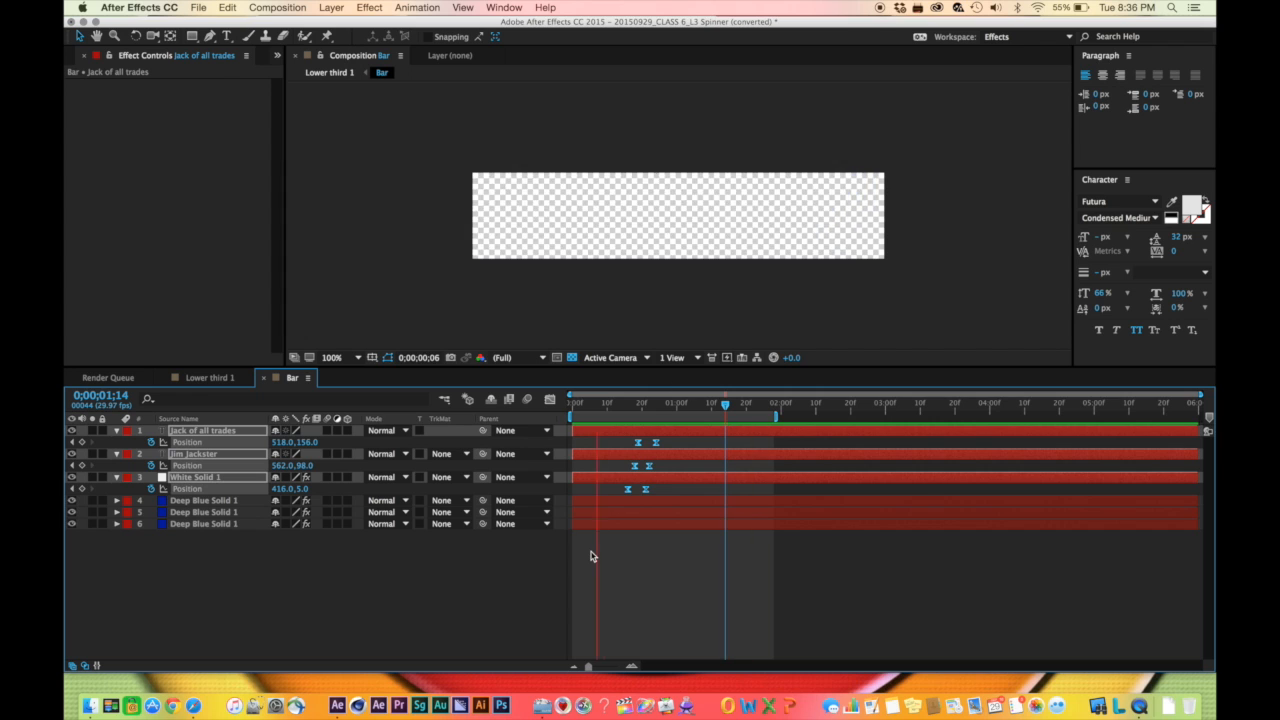
key(space)
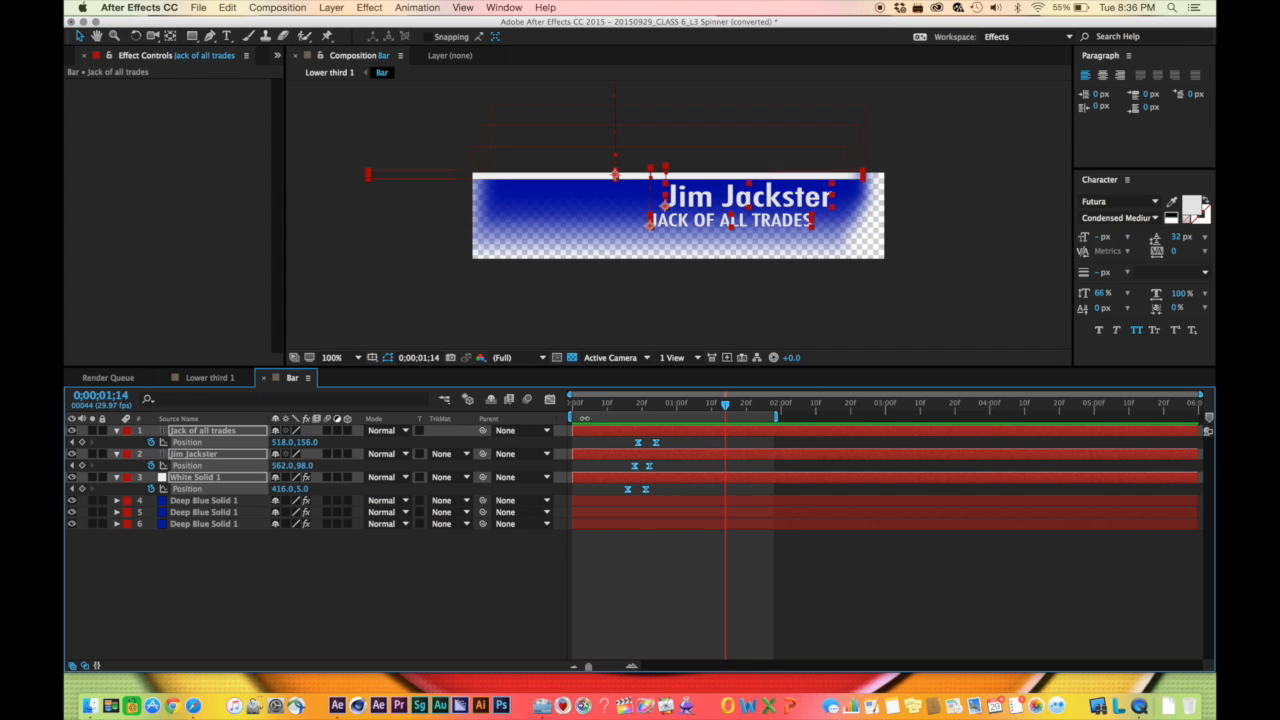
Preview the bar and text animation in the Lower third 1 composition and scrub through its full length
click(206, 378)
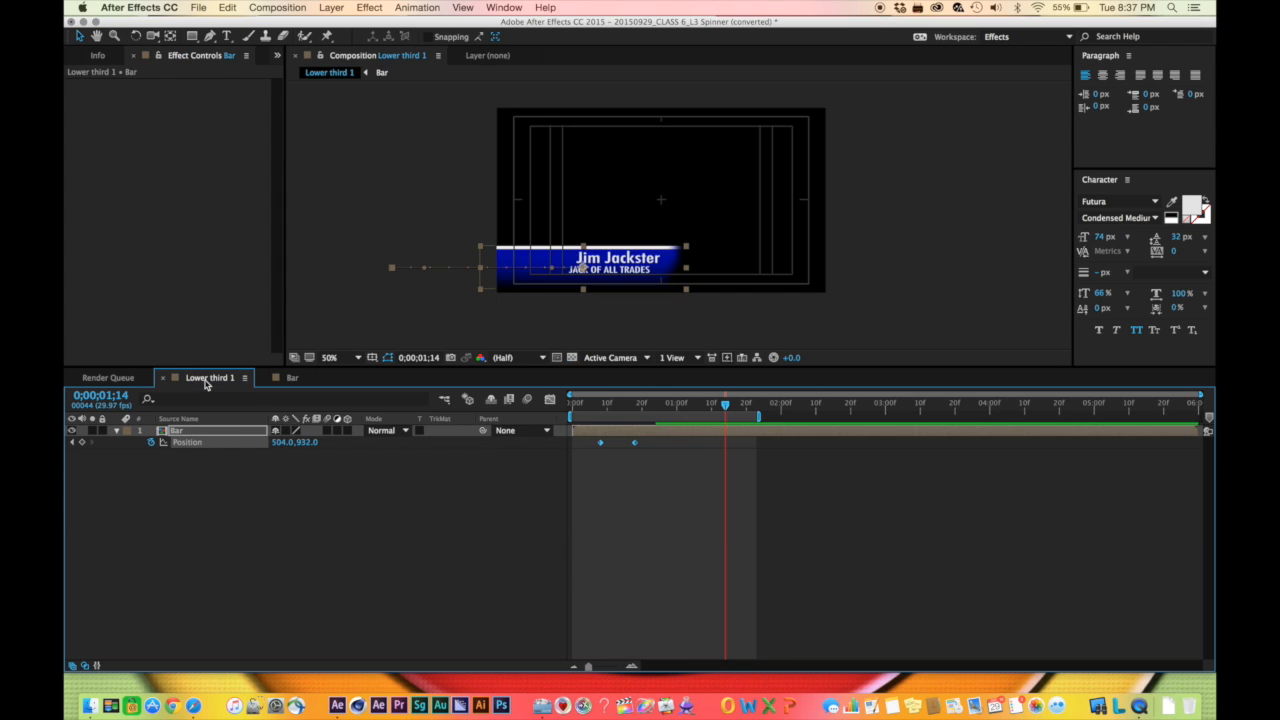
click(452, 550)
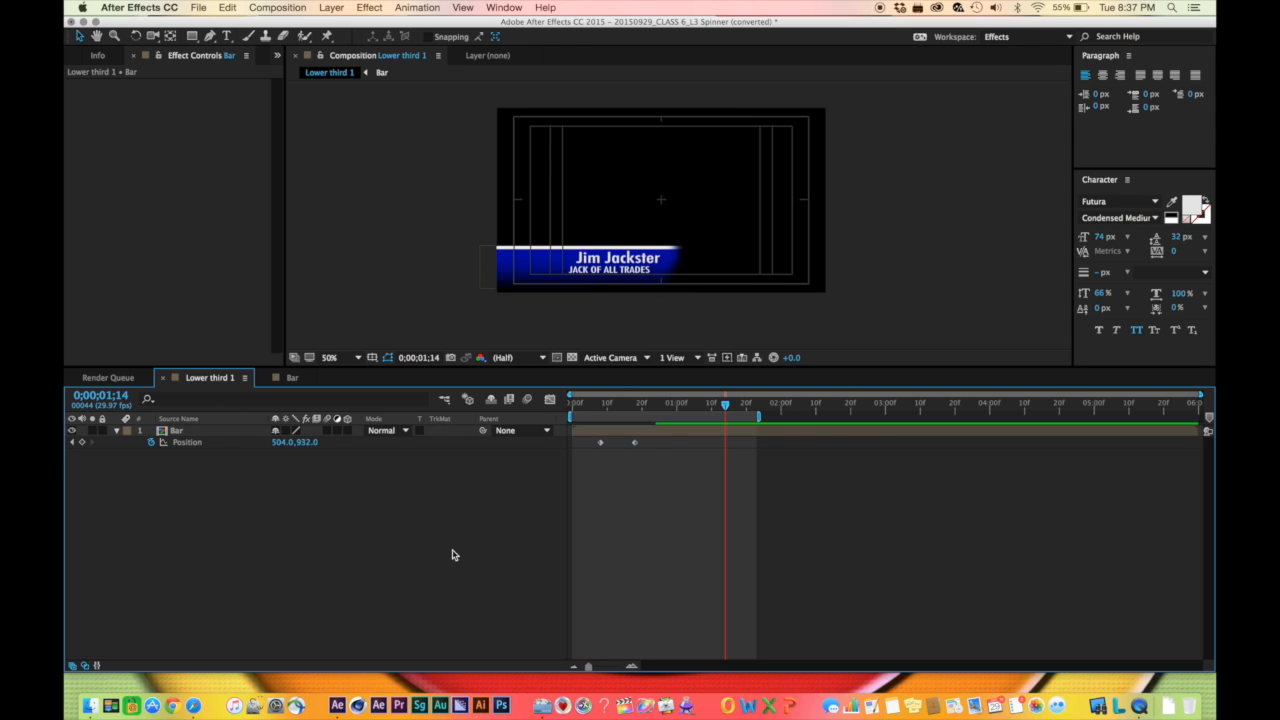
drag(600, 404, 548, 413)
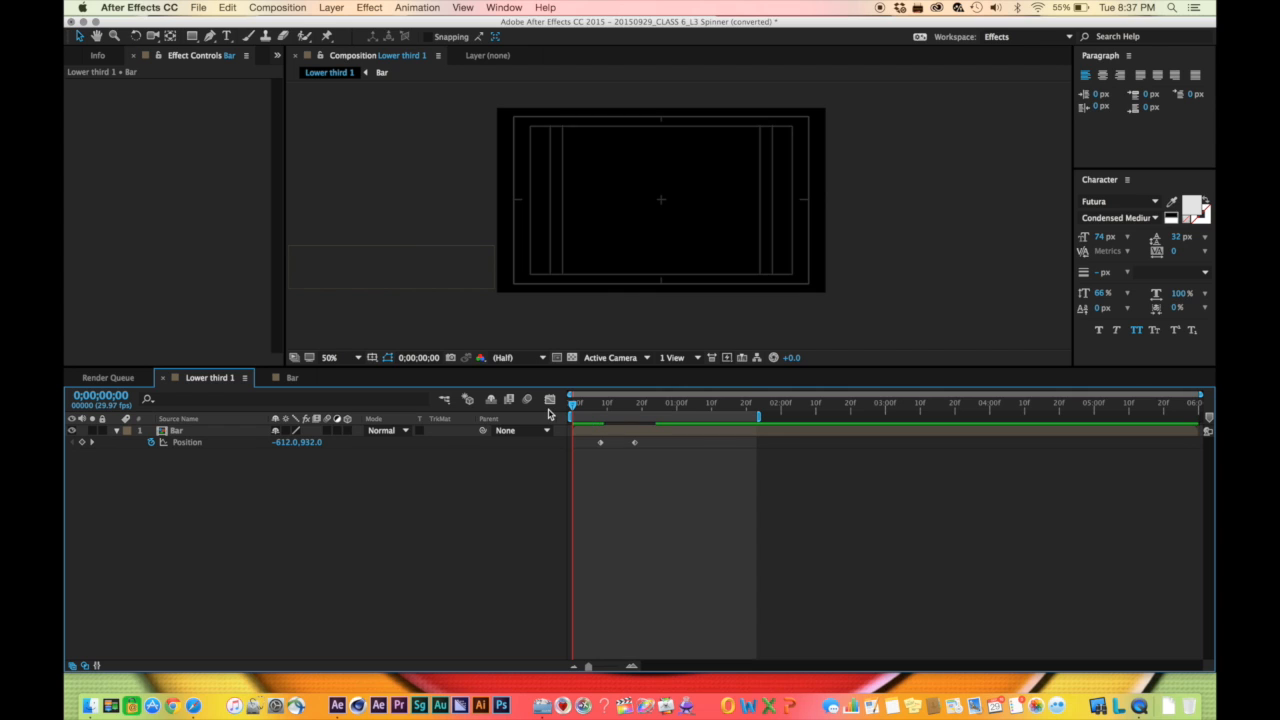
key(space)
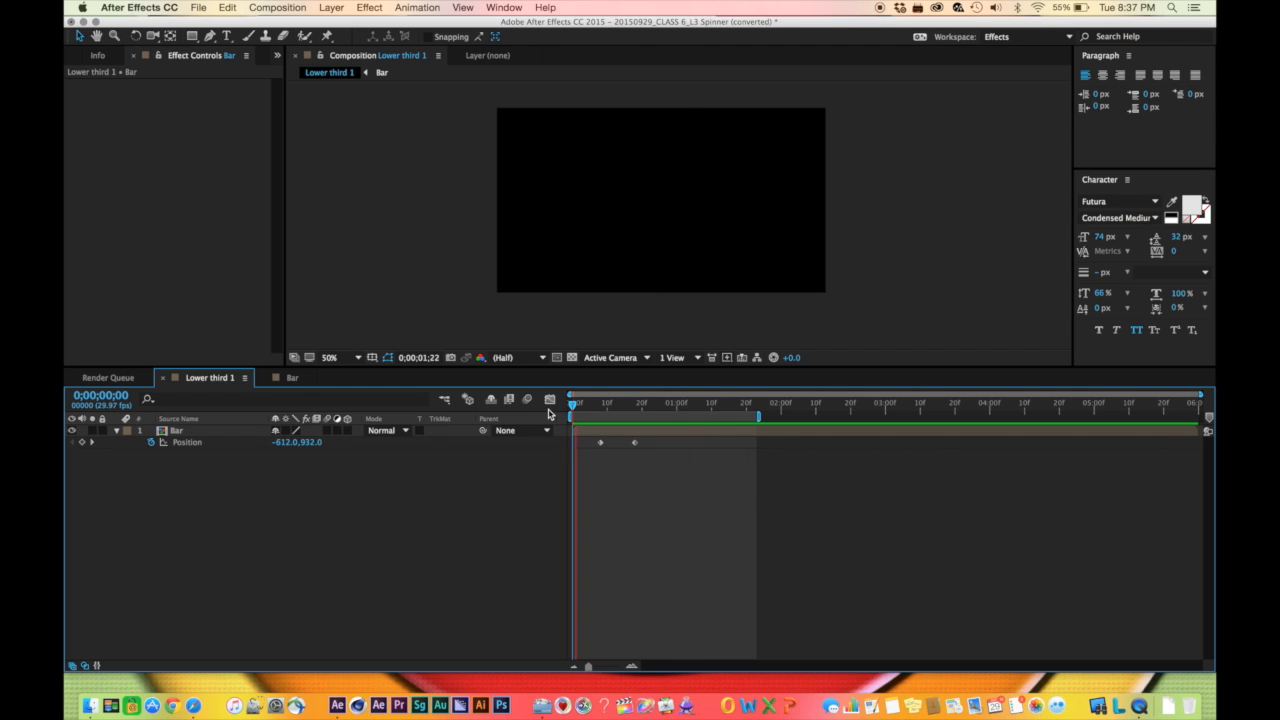
key(space)
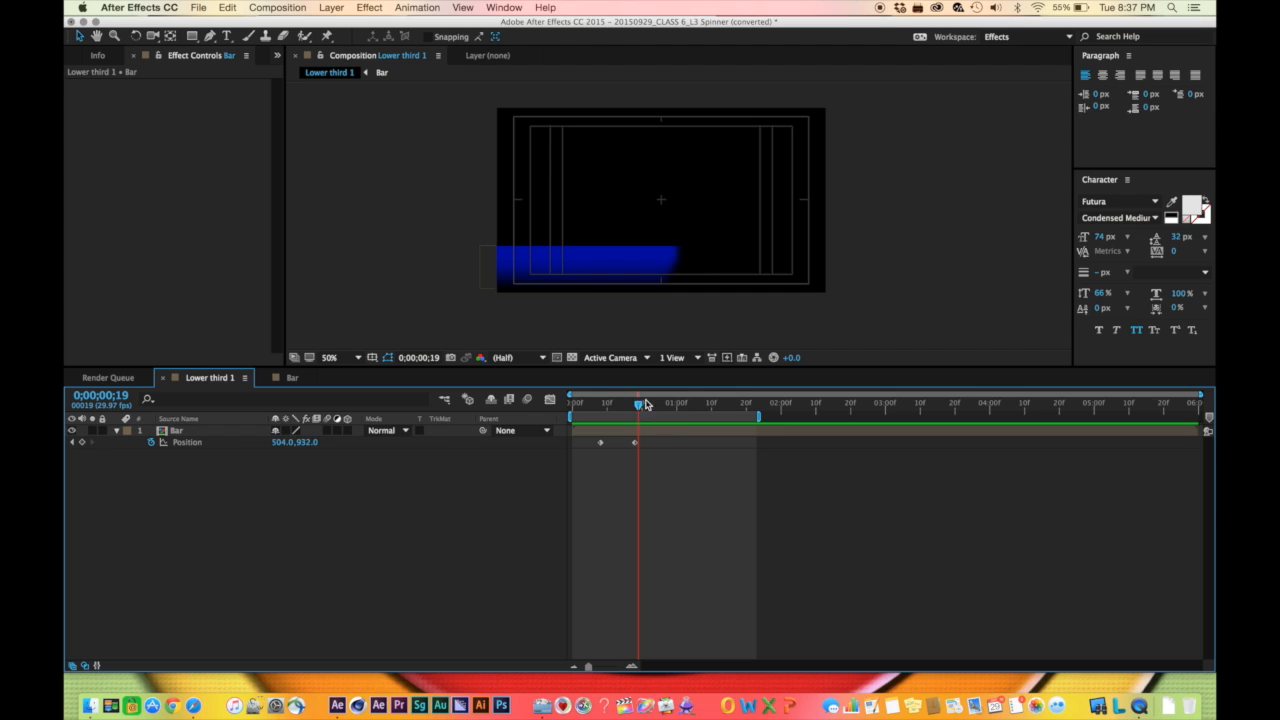
drag(639, 404, 1188, 406)
drag(1035, 425, 573, 434)
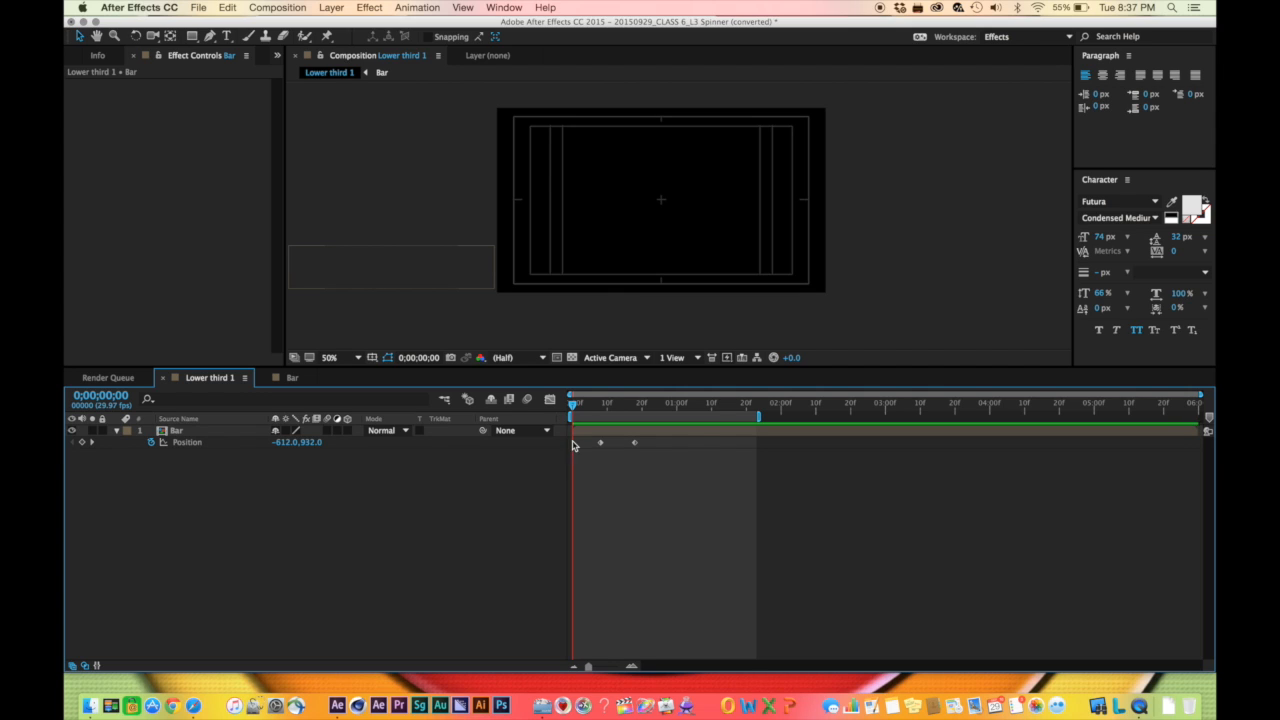
End the Bar composition's work area at 0;00;03;00 and trim the composition to it
drag(572, 407, 885, 407)
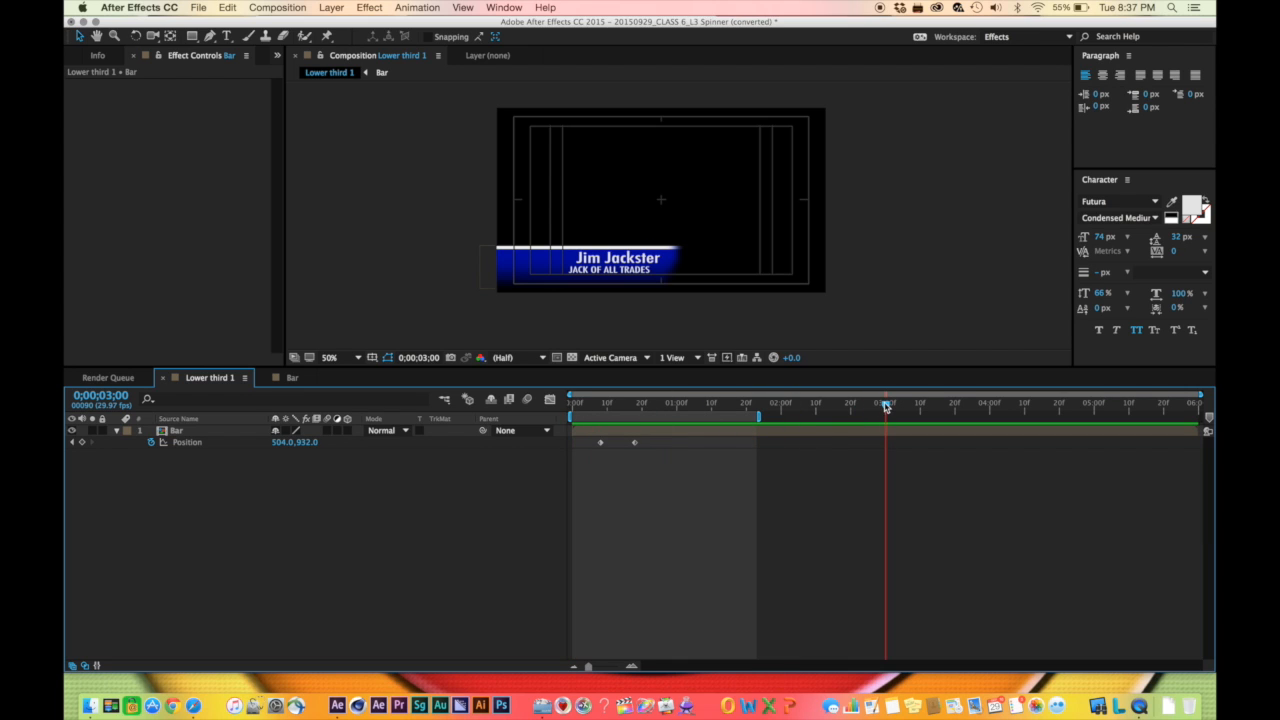
double_click(800, 433)
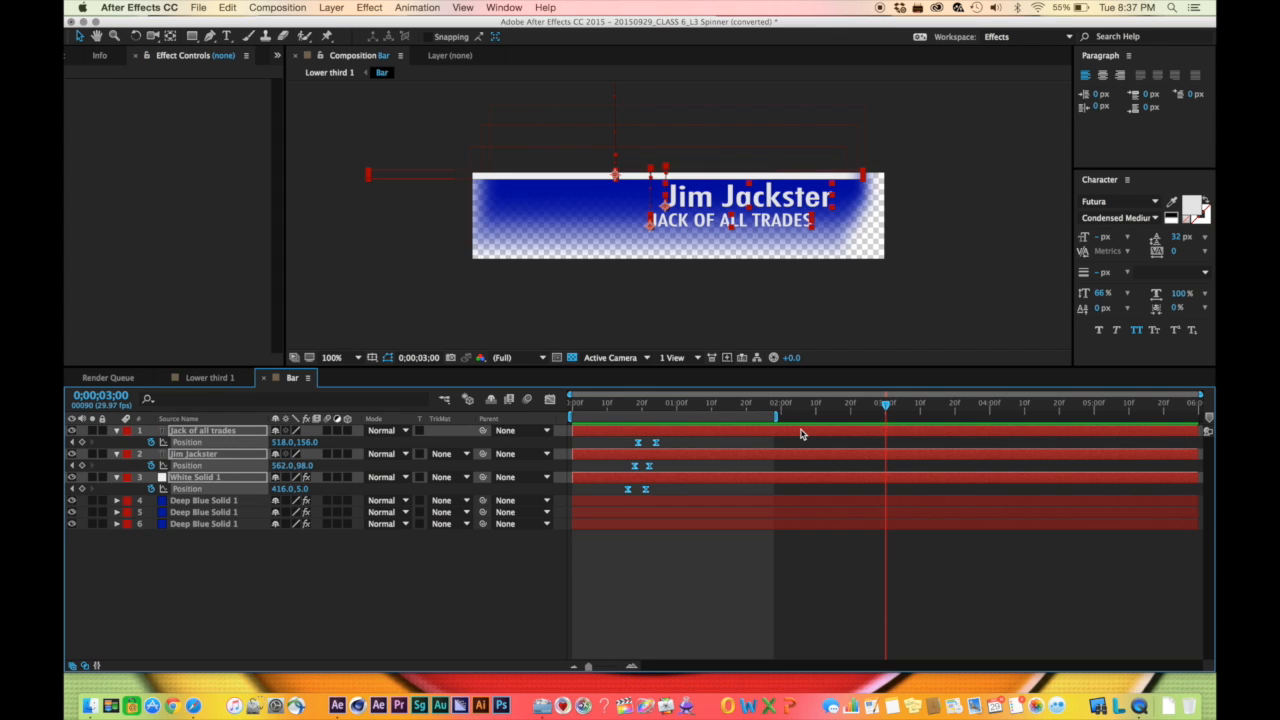
key(n)
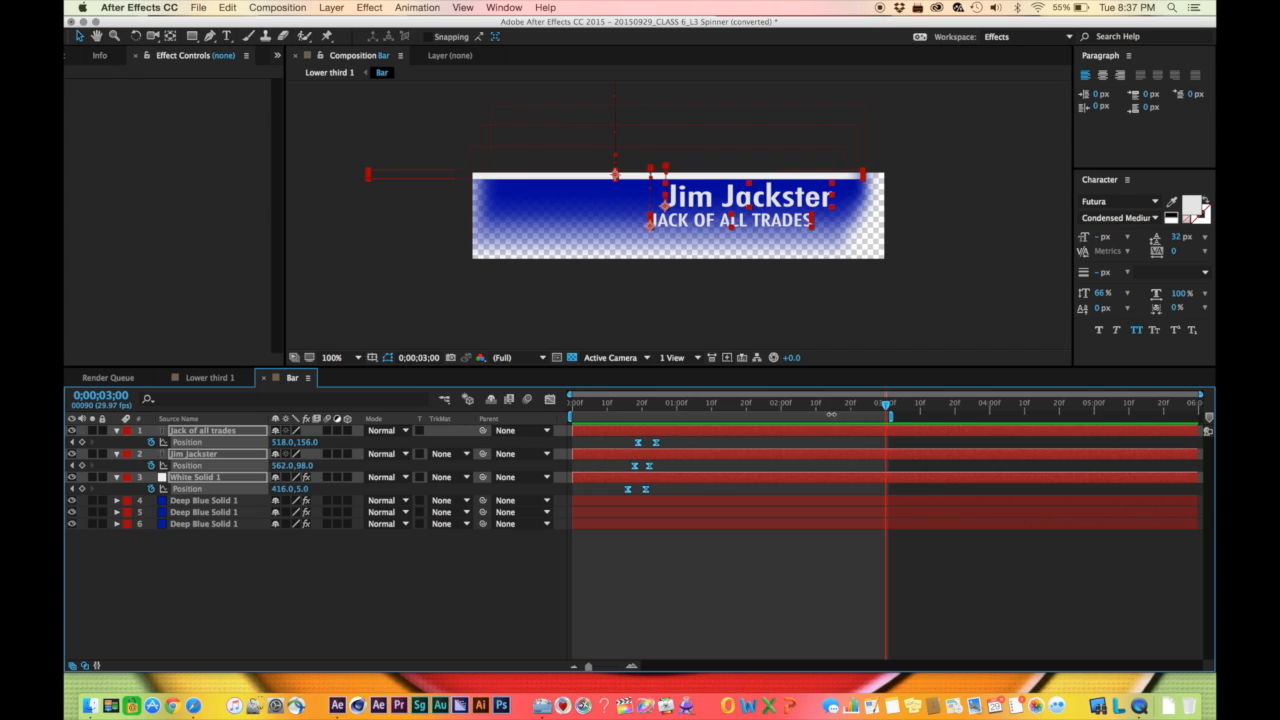
right_click(831, 415)
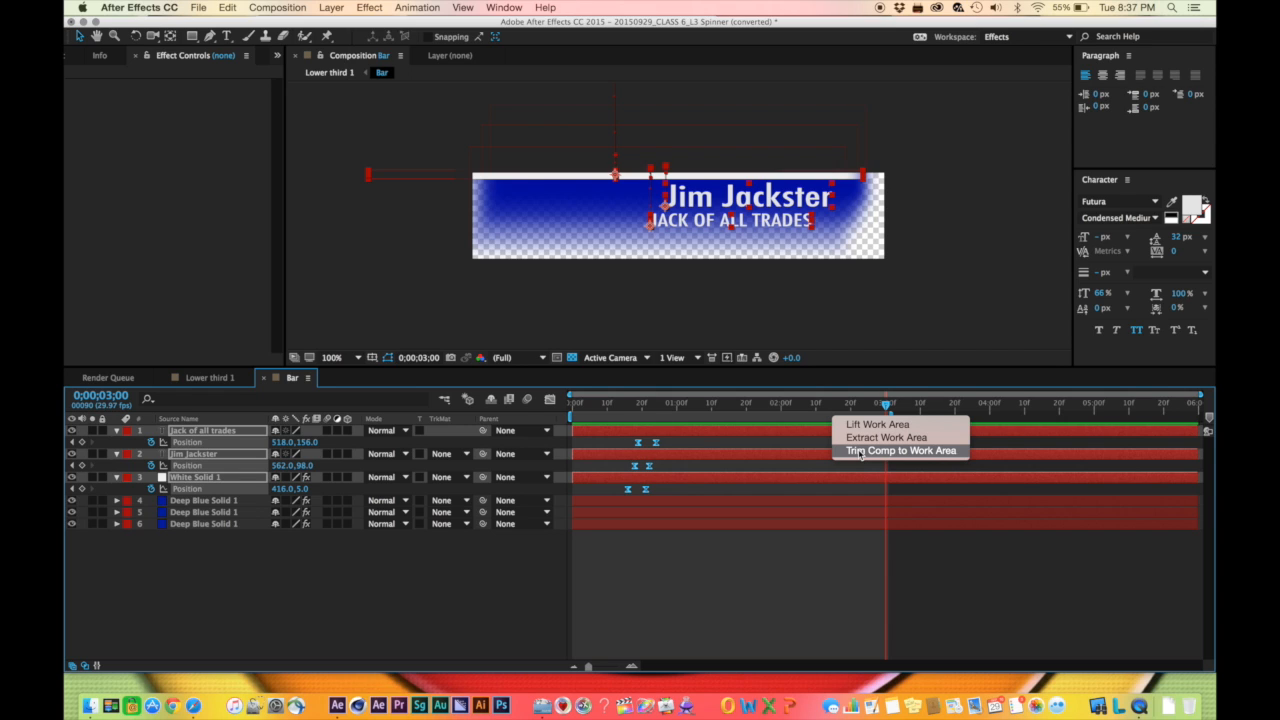
click(860, 451)
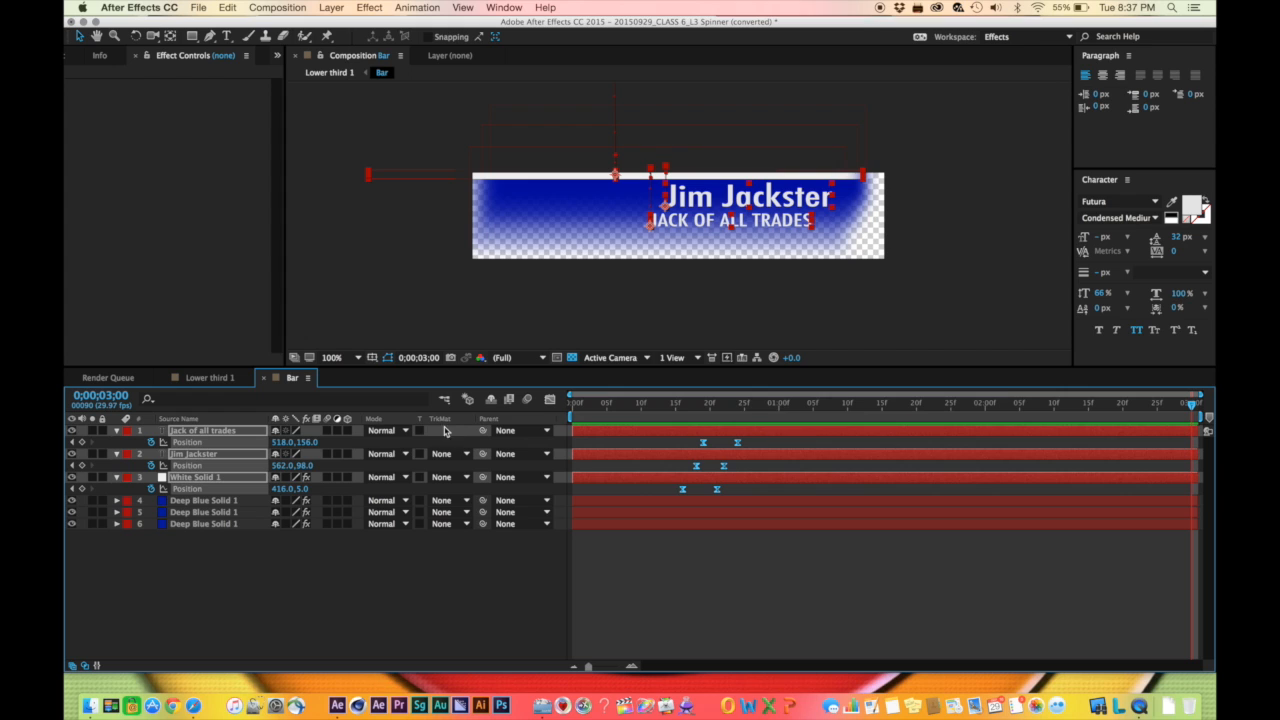
In Lower third 1, duplicate the Bar layer and start the copy at 0;00;03;01, one frame past the 3-second mark
click(204, 378)
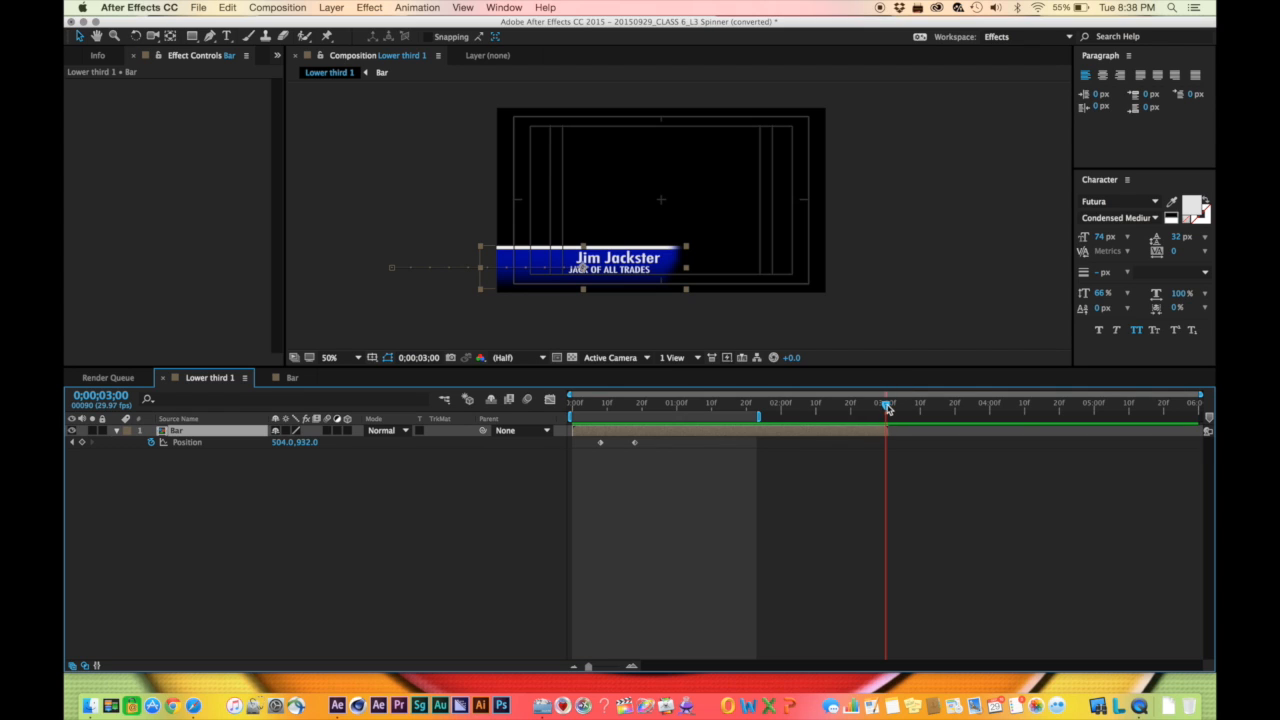
mouse_move(888, 408)
mouse_down()
mouse_move(899, 408)
mouse_move(887, 408)
mouse_up()
key(super+d)
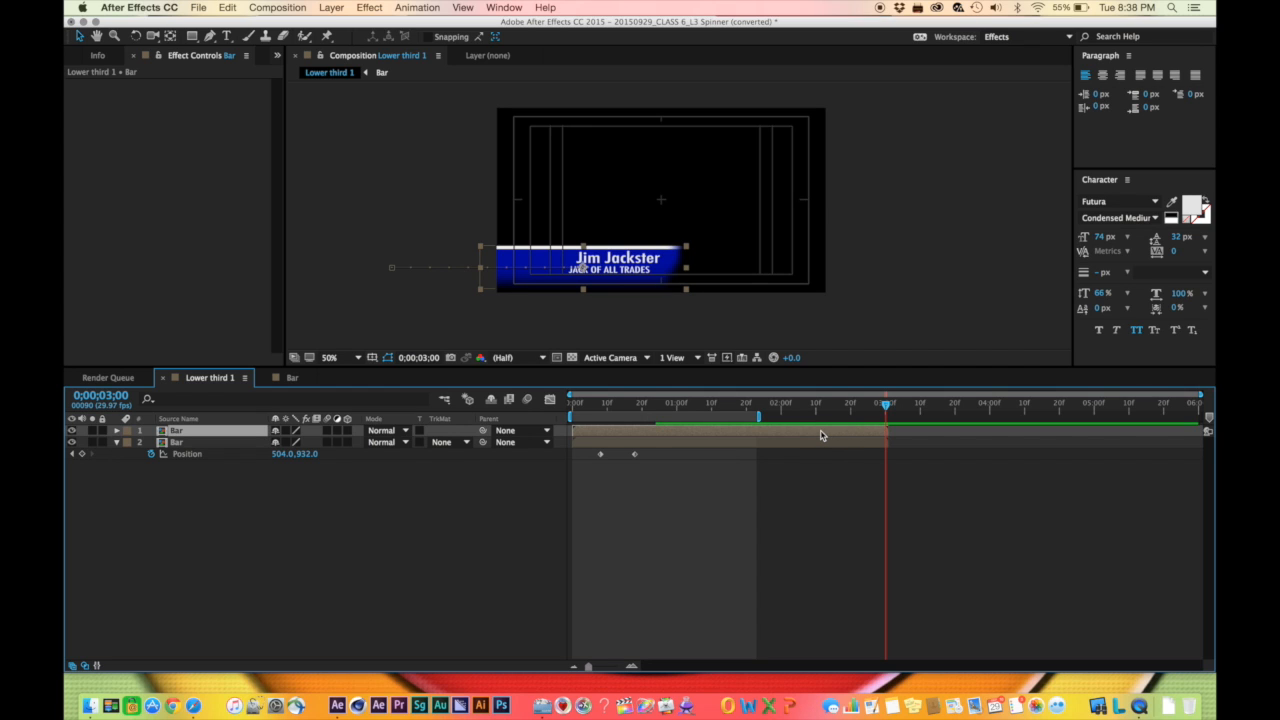
key(Page_Down)
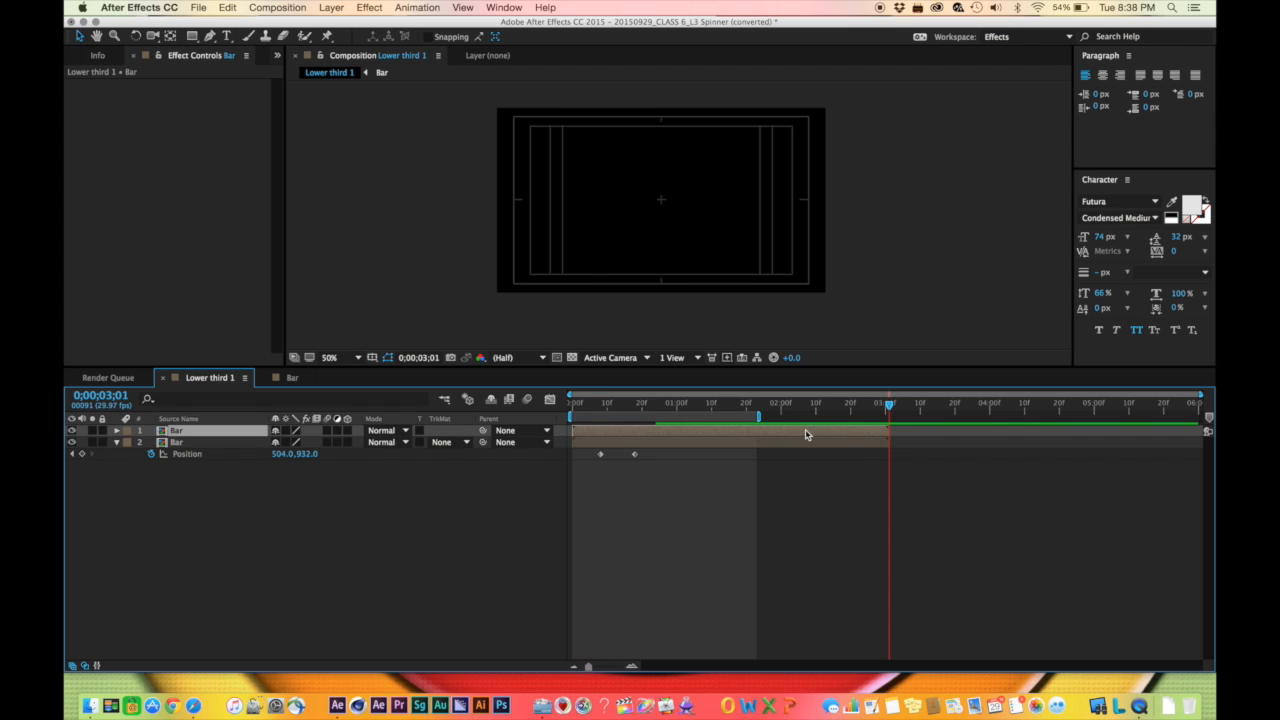
key(bracketleft)
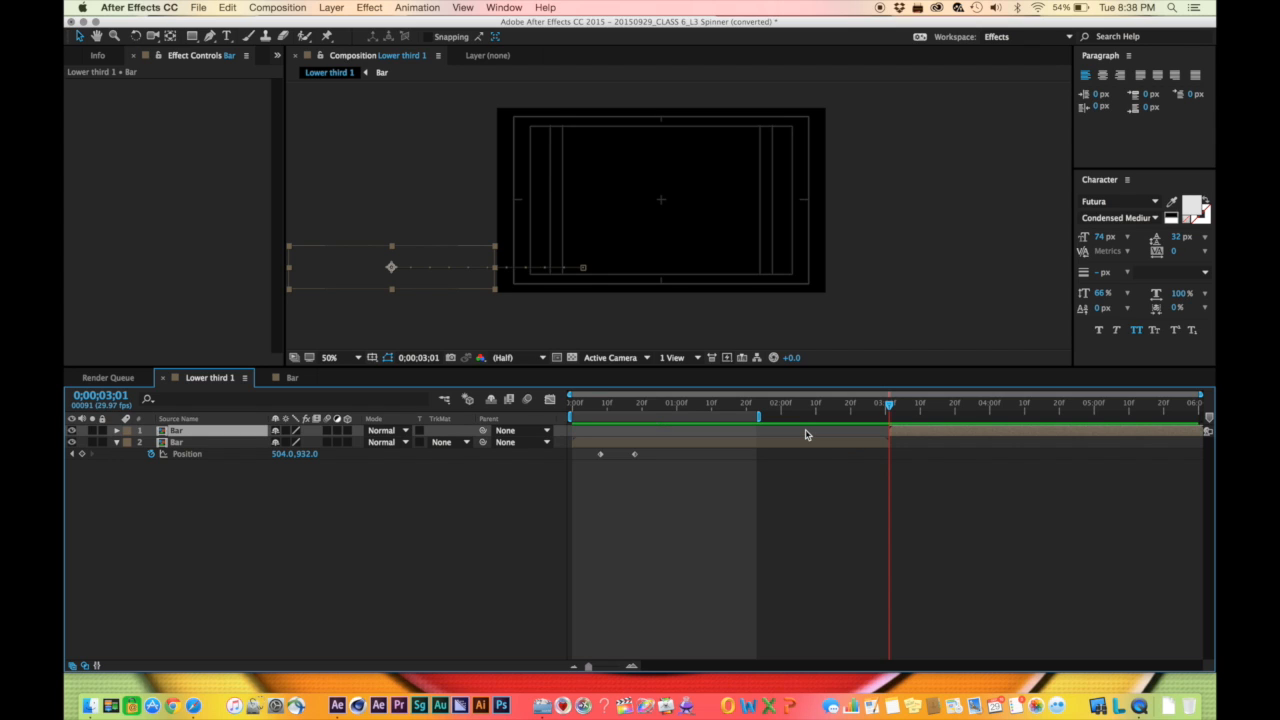
Time-reverse the duplicated Bar layer in the second half so that it plays the animation backwards
drag(888, 405, 944, 421)
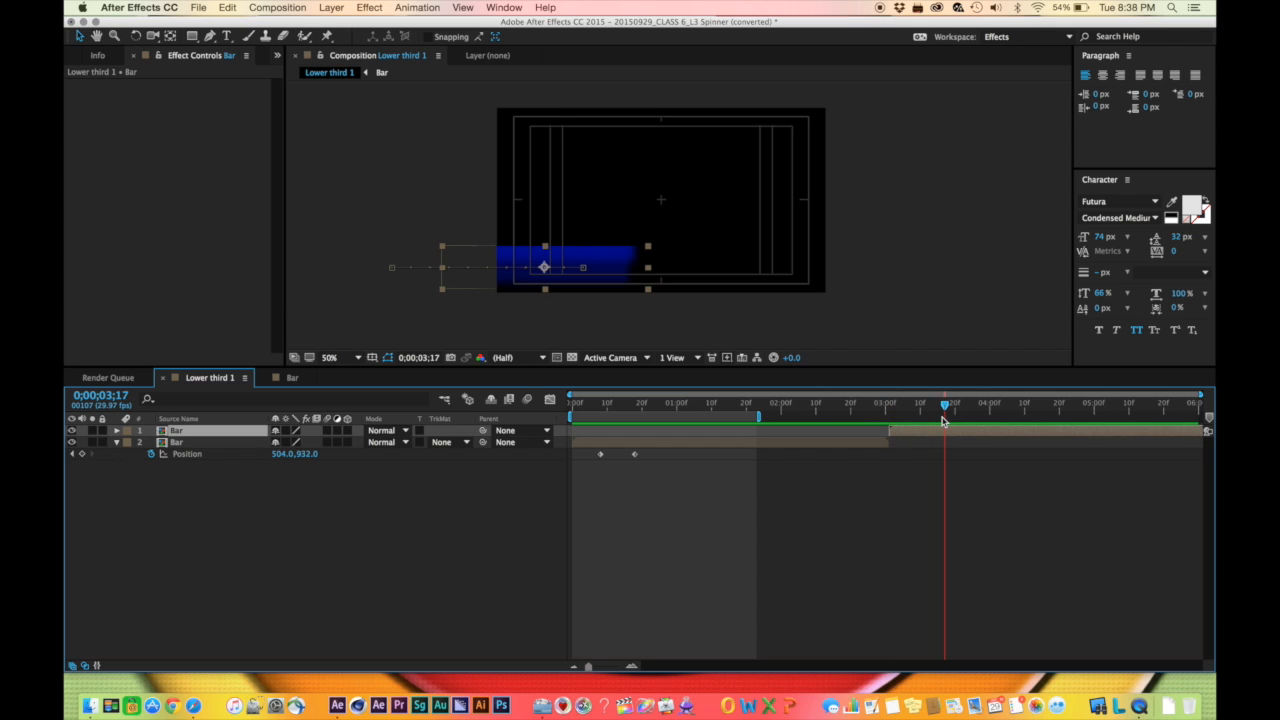
right_click(940, 436)
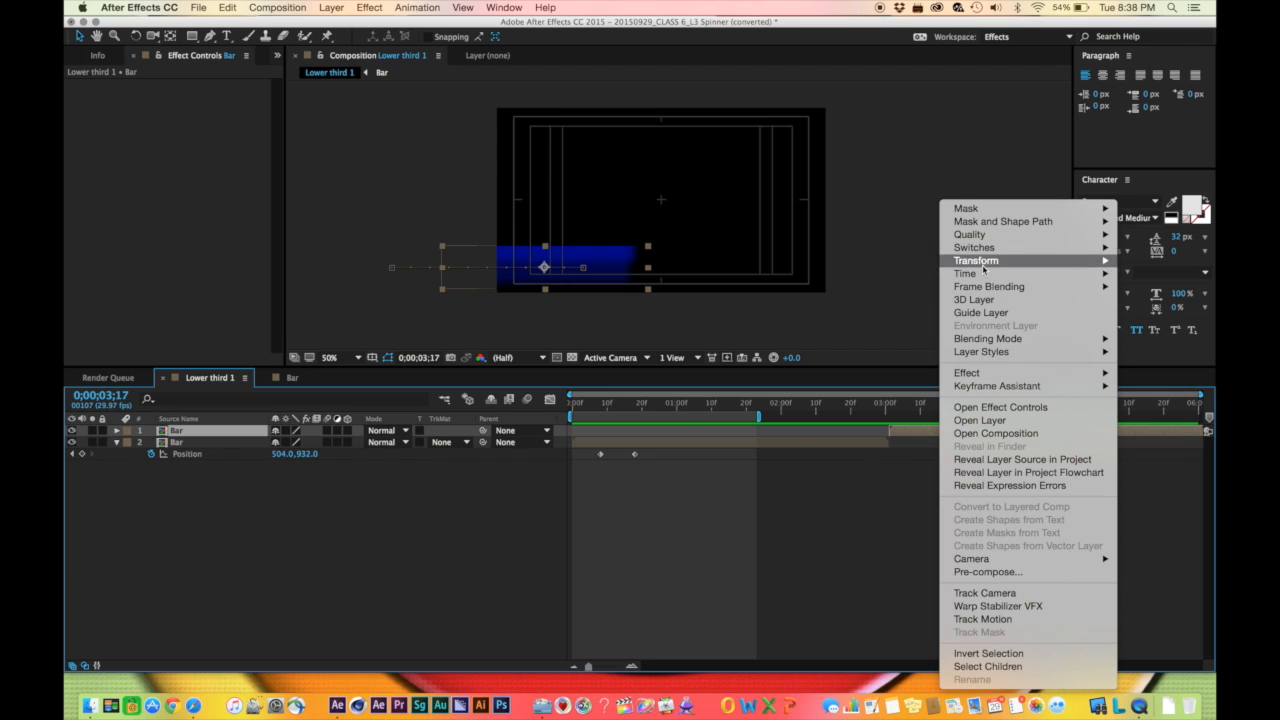
mouse_move(978, 278)
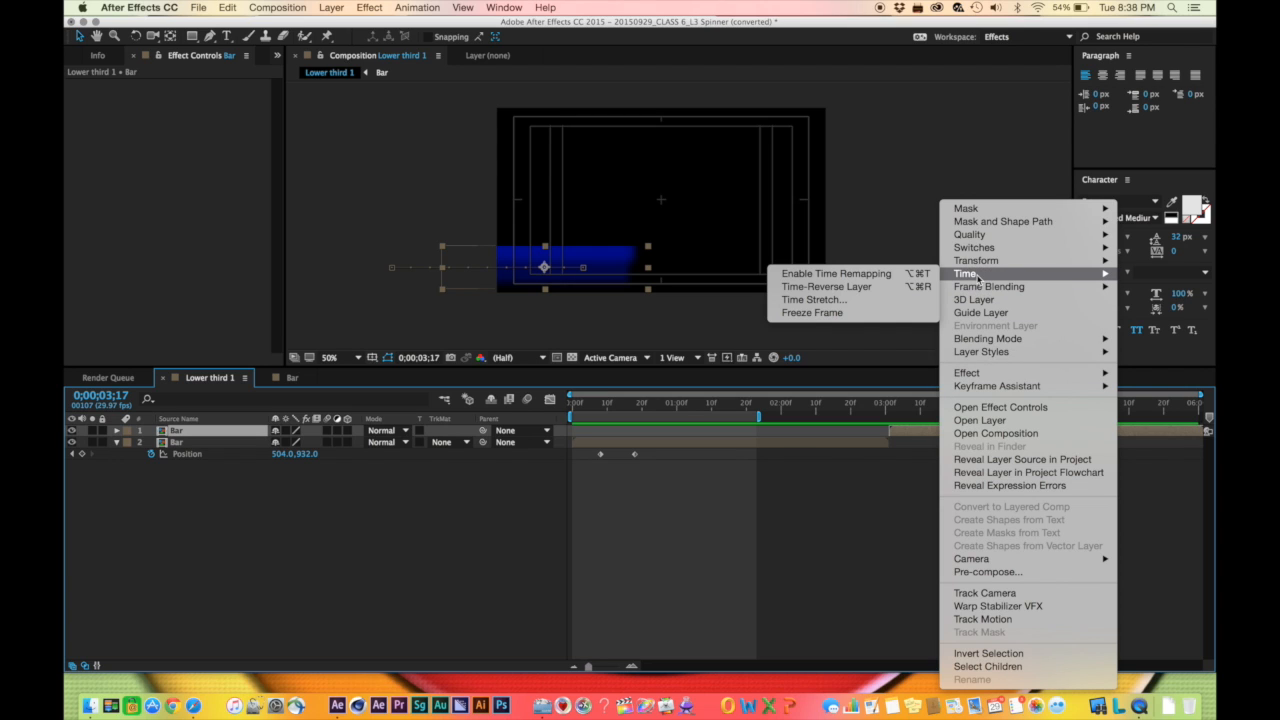
click(865, 287)
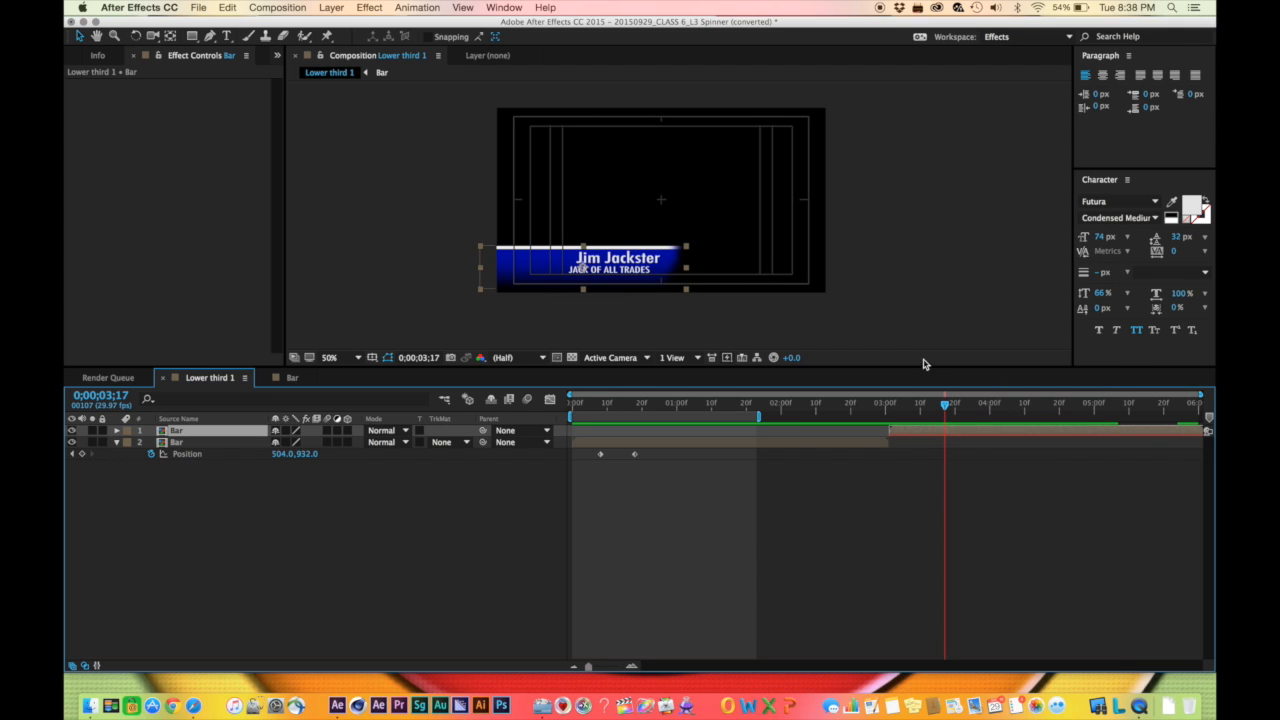
Extend the Lower third 1 work area to the composition's end at 0;00;05;29 and preview the whole animation
drag(880, 404, 1212, 402)
key(n)
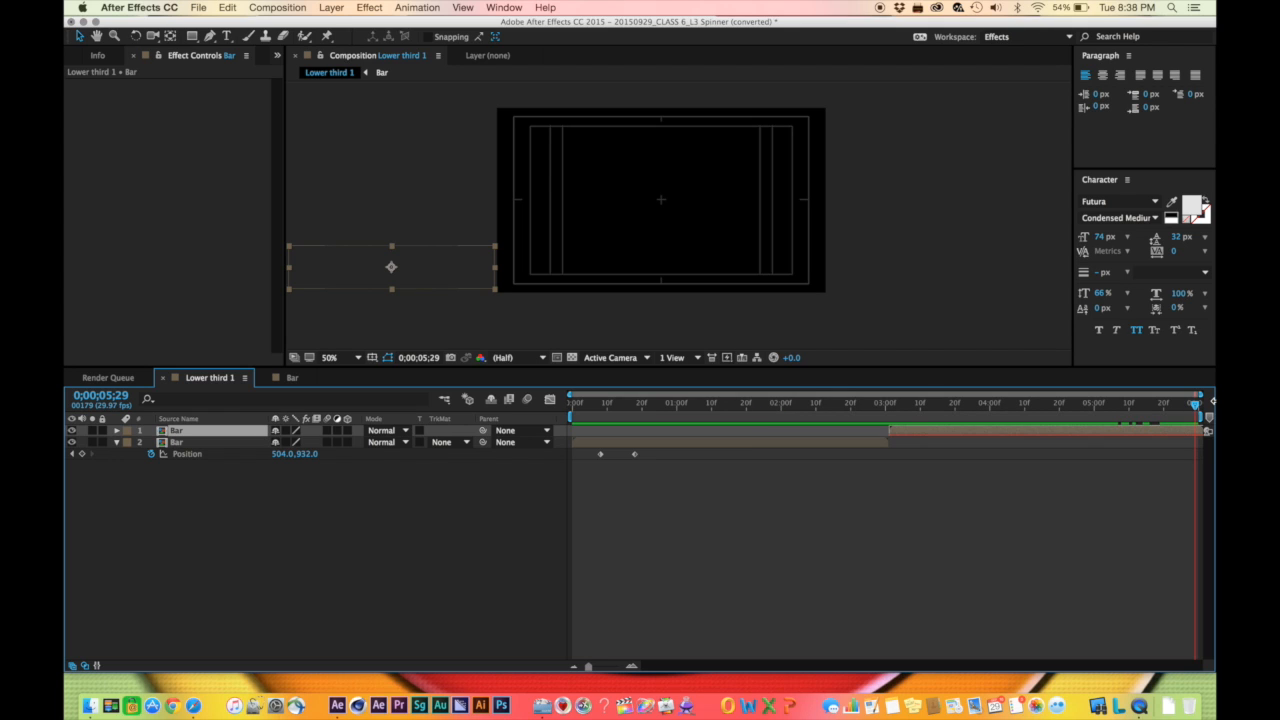
key(space)
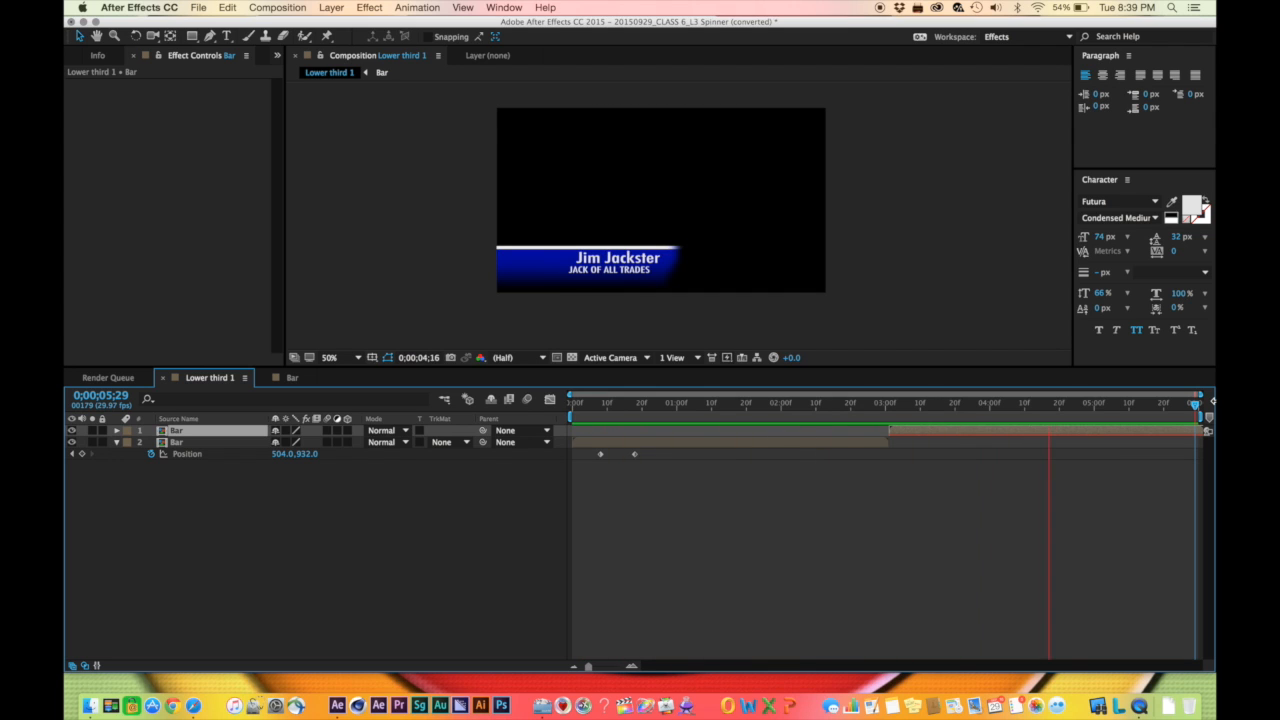
key(space)
Stop the preview and add the Lower third 1 composition to the render queue
click(471, 586)
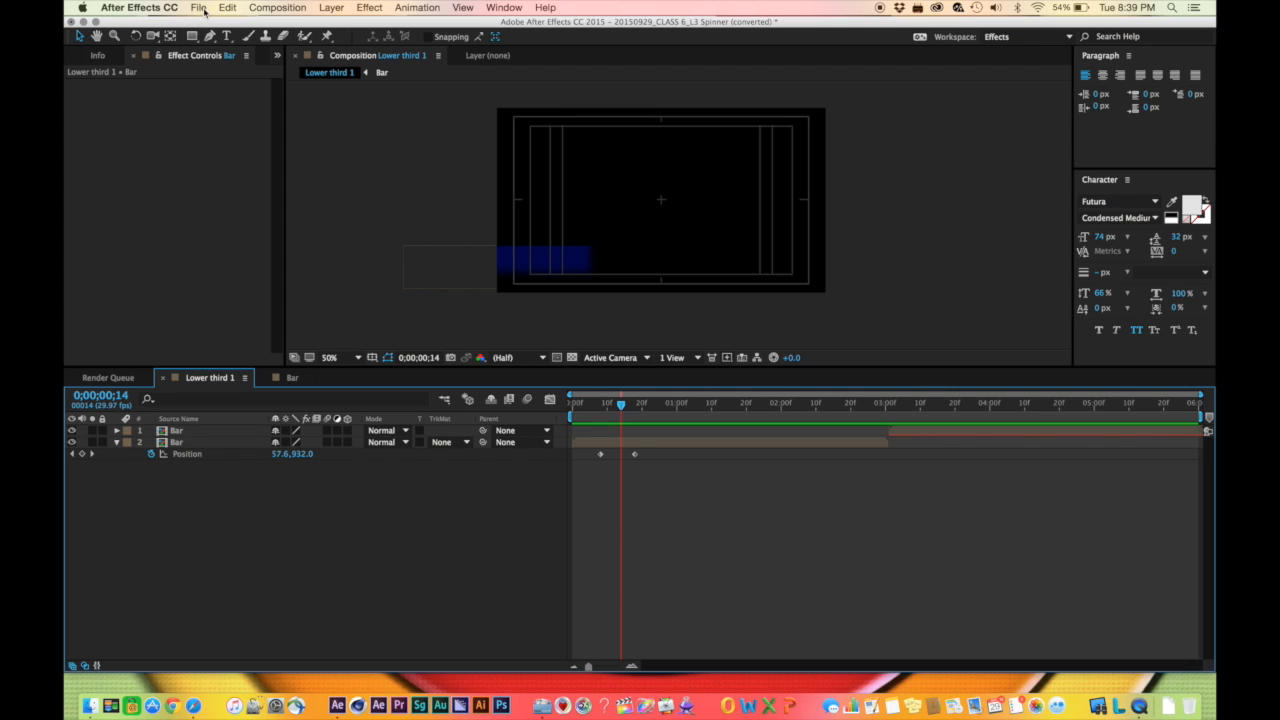
click(197, 8)
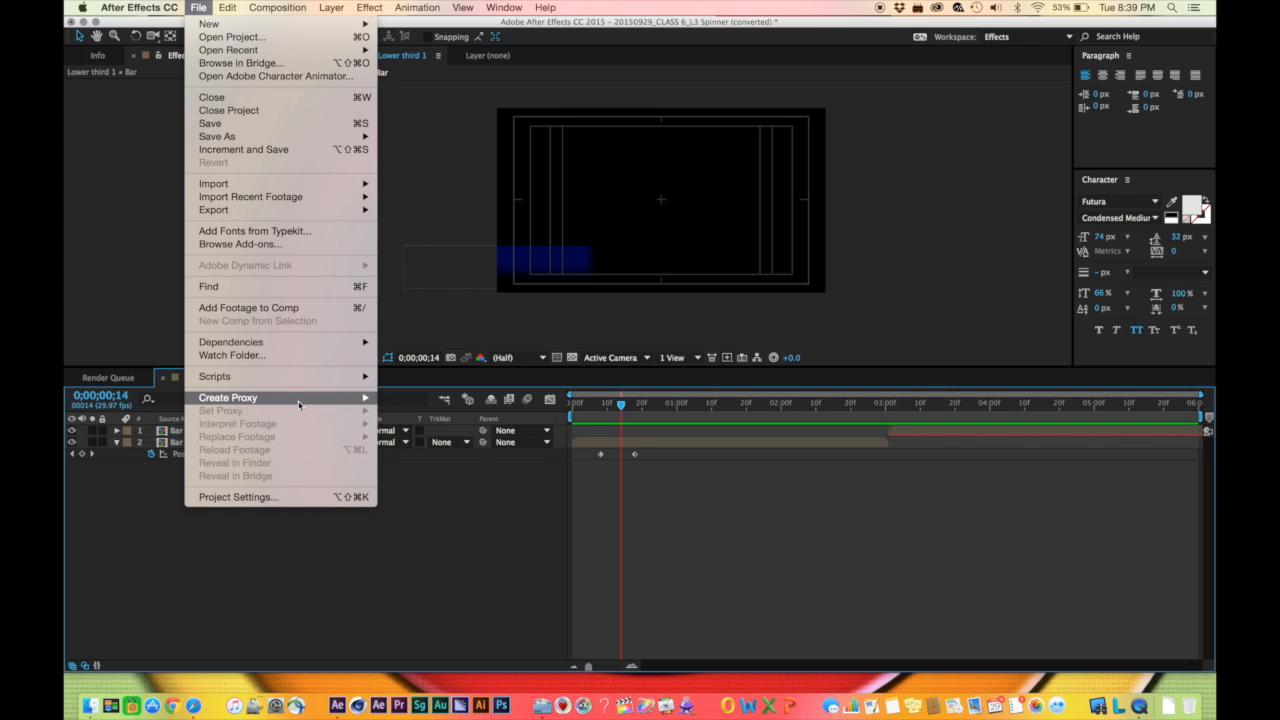
mouse_move(218, 5)
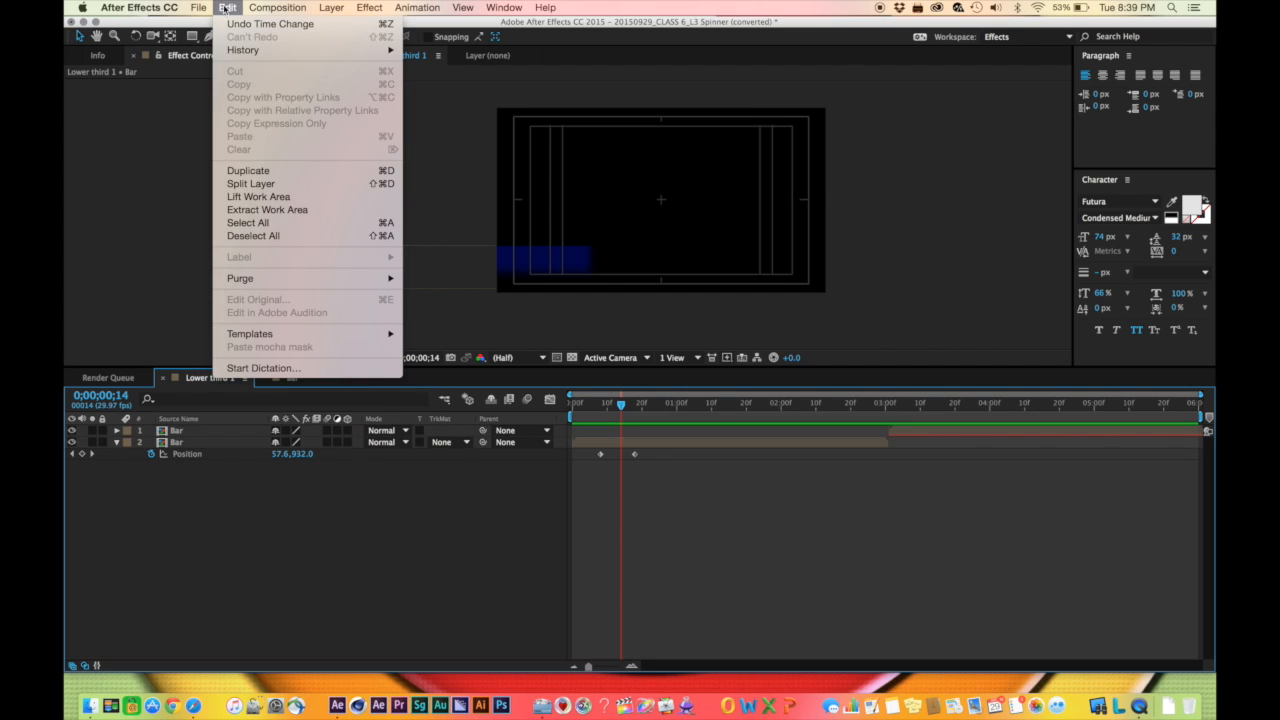
mouse_move(268, 8)
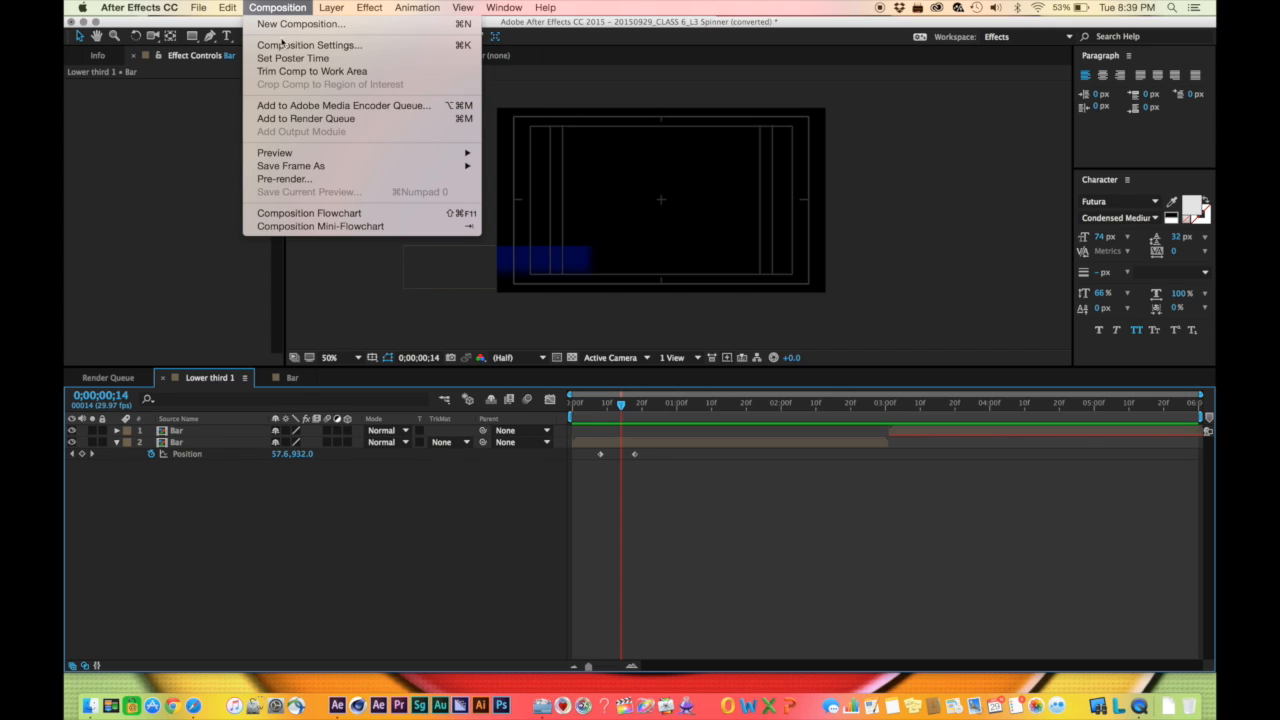
click(186, 284)
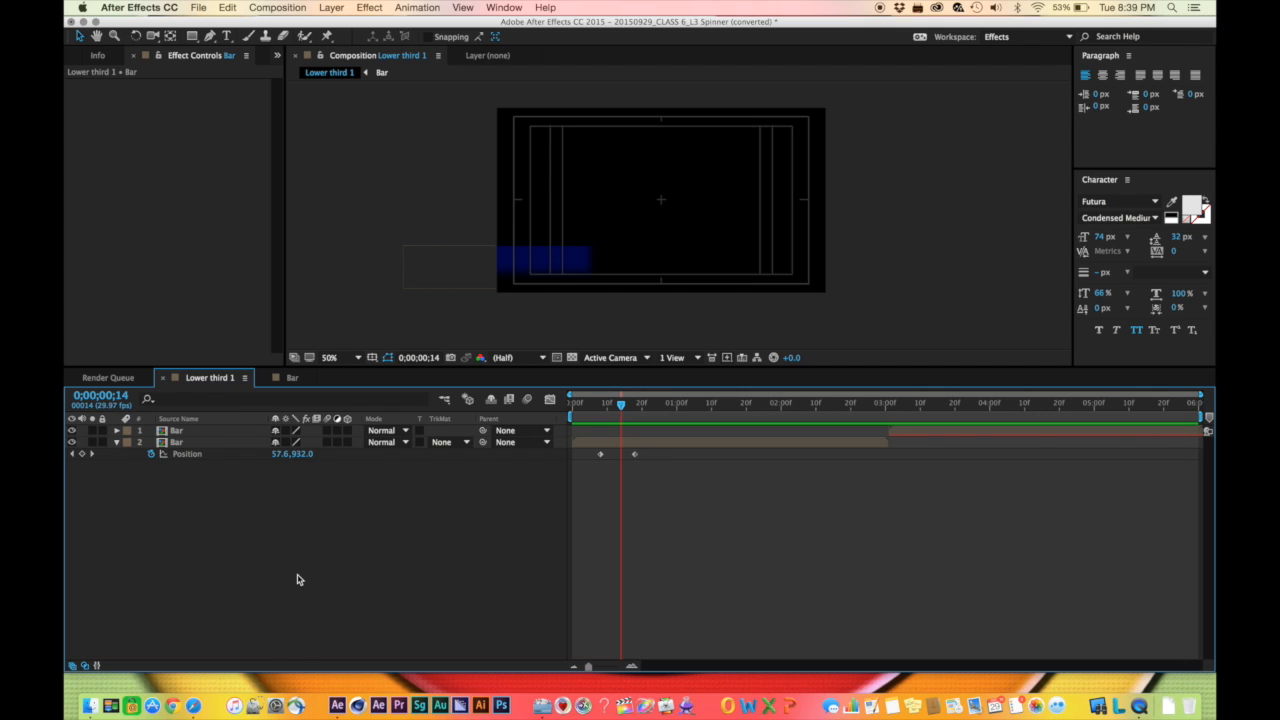
key(super+m)
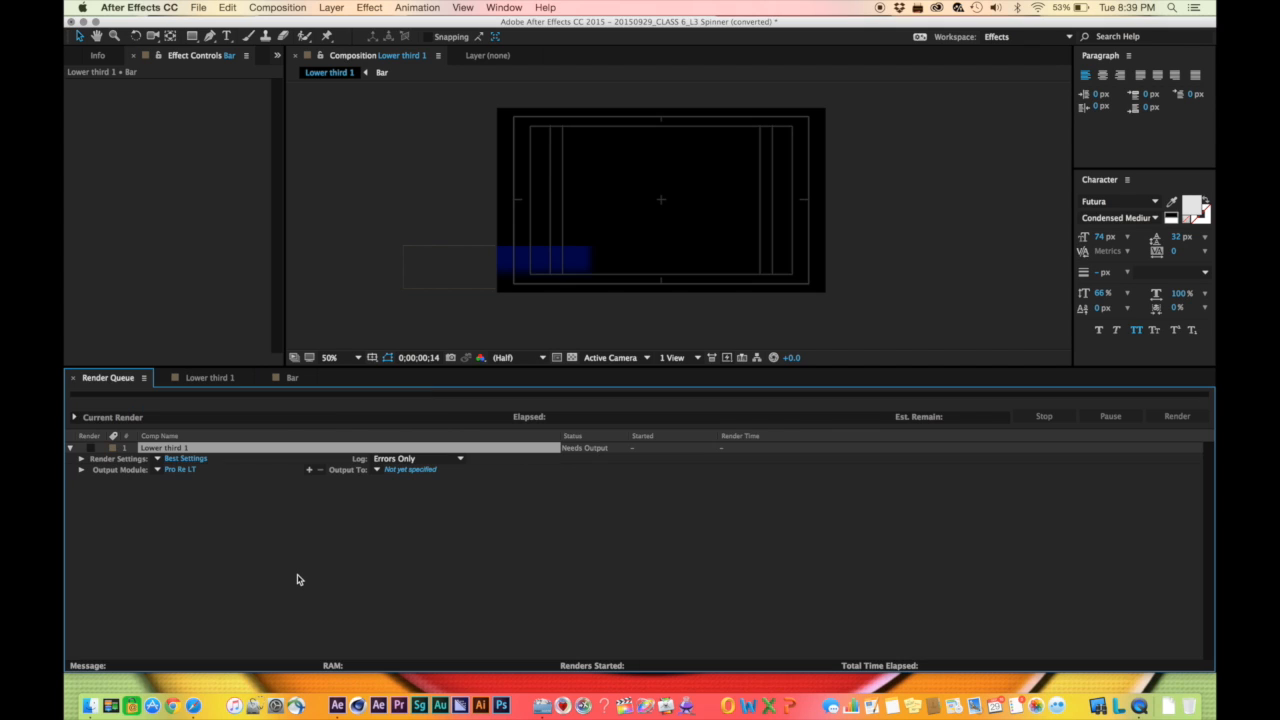
In the queued item's output module settings, change the QuickTime video codec to Apple ProRes 4444
click(180, 470)
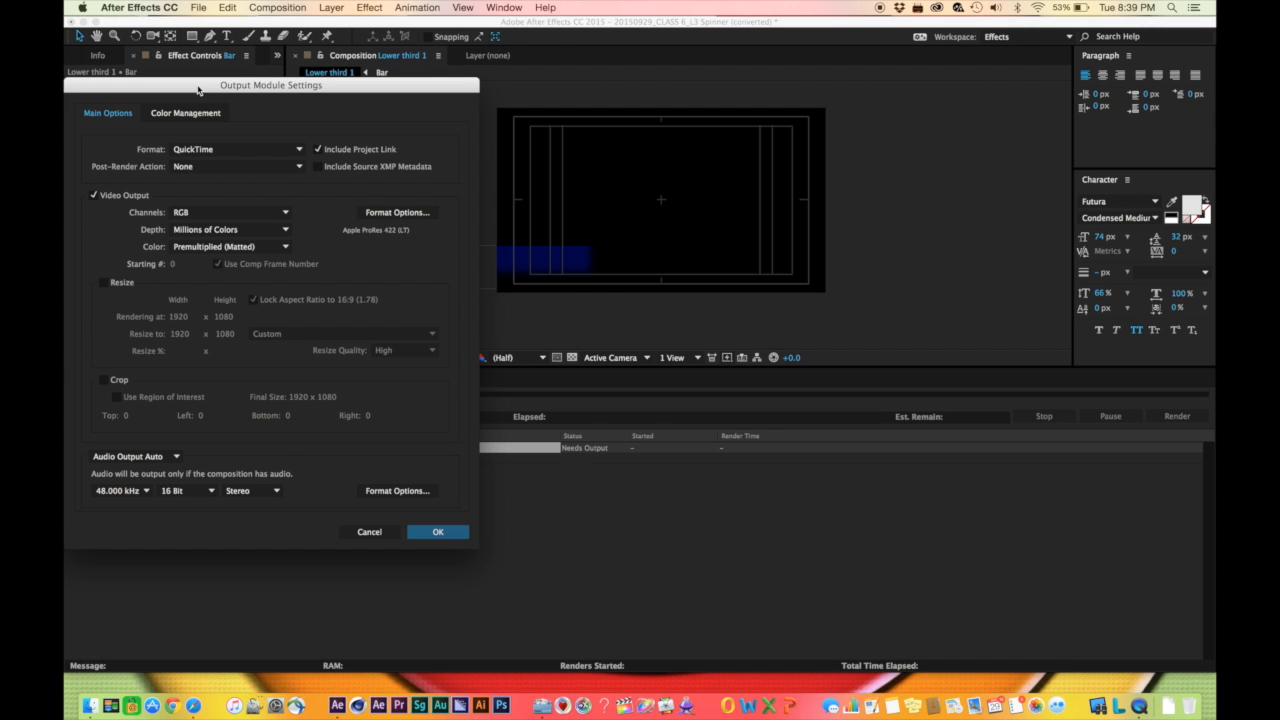
drag(192, 85, 748, 5)
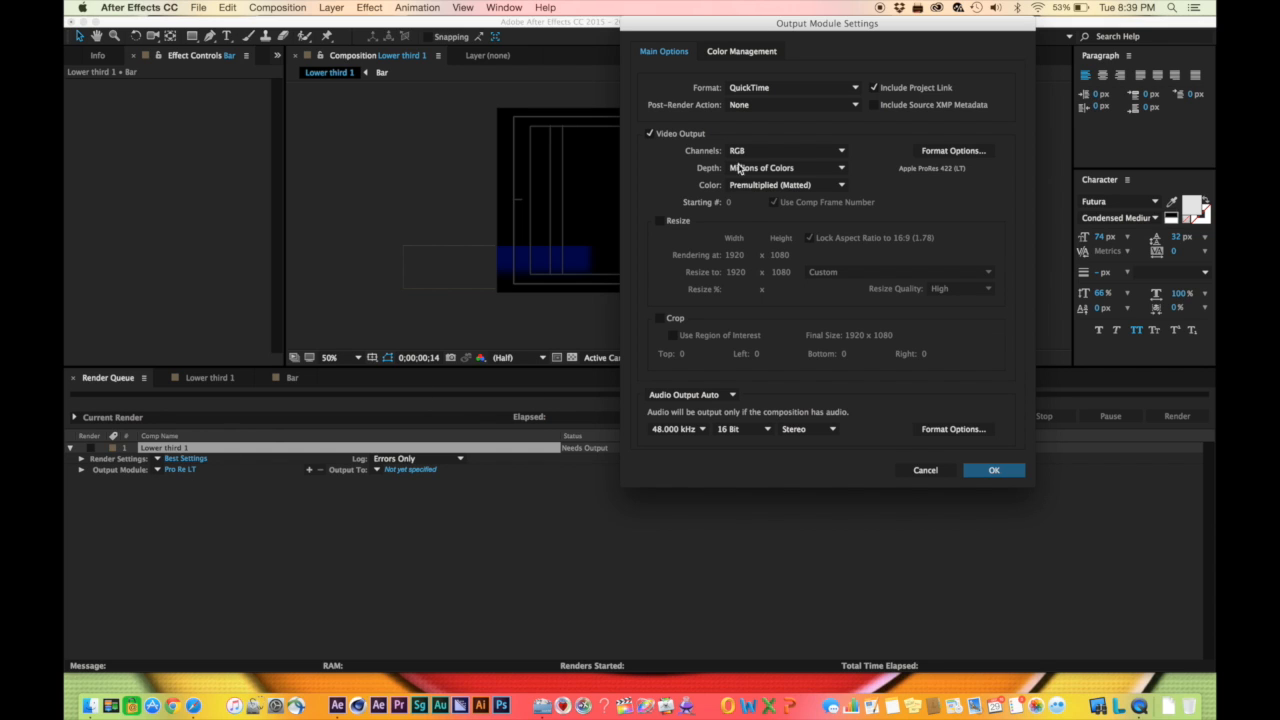
click(946, 152)
click(666, 146)
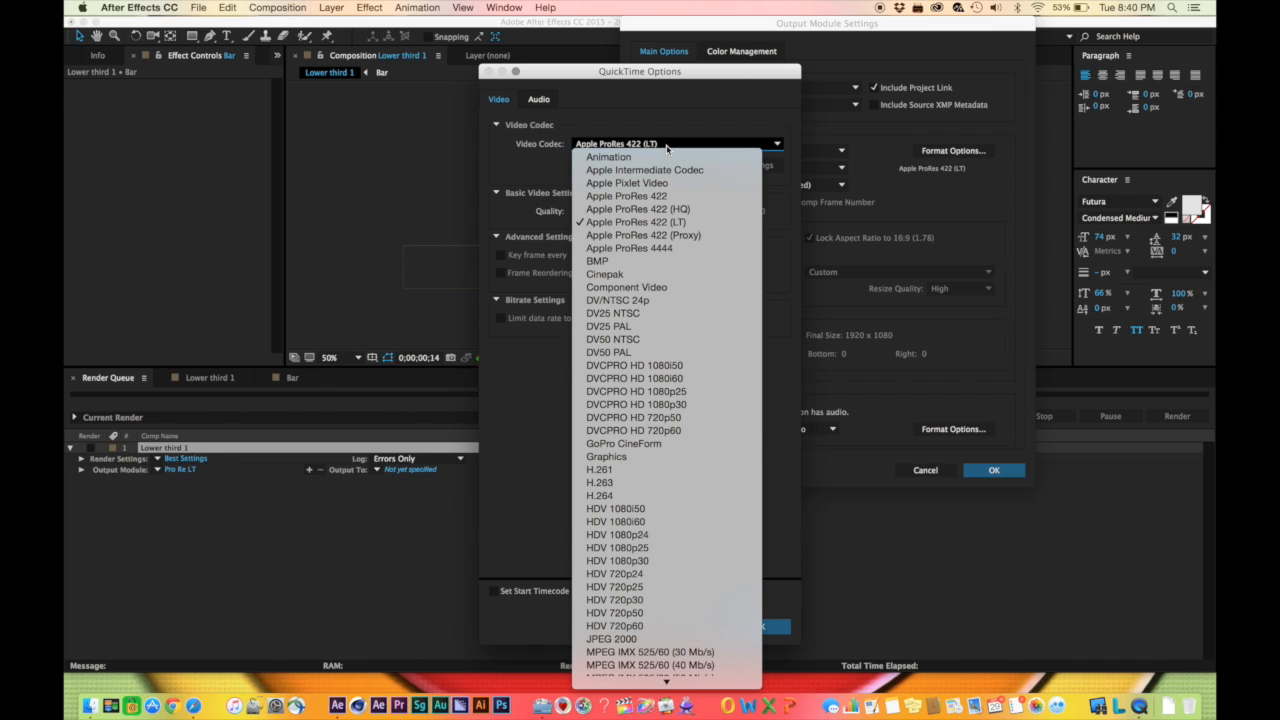
click(640, 250)
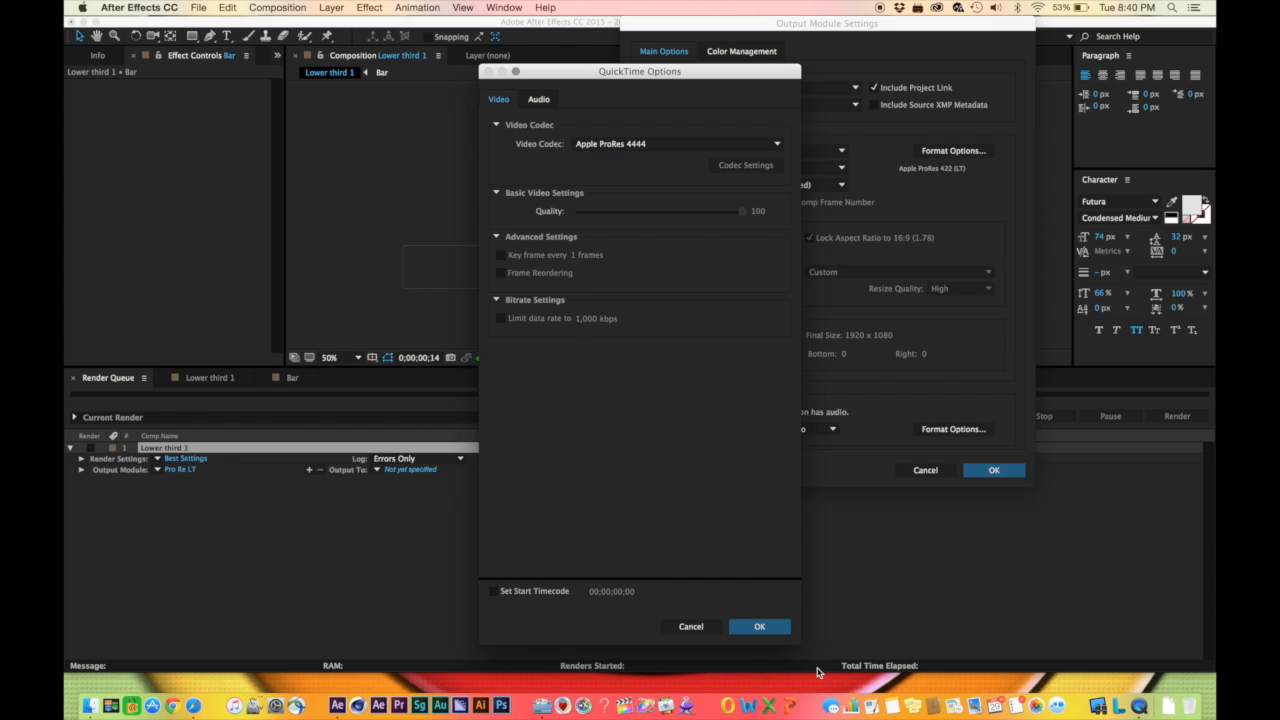
click(760, 627)
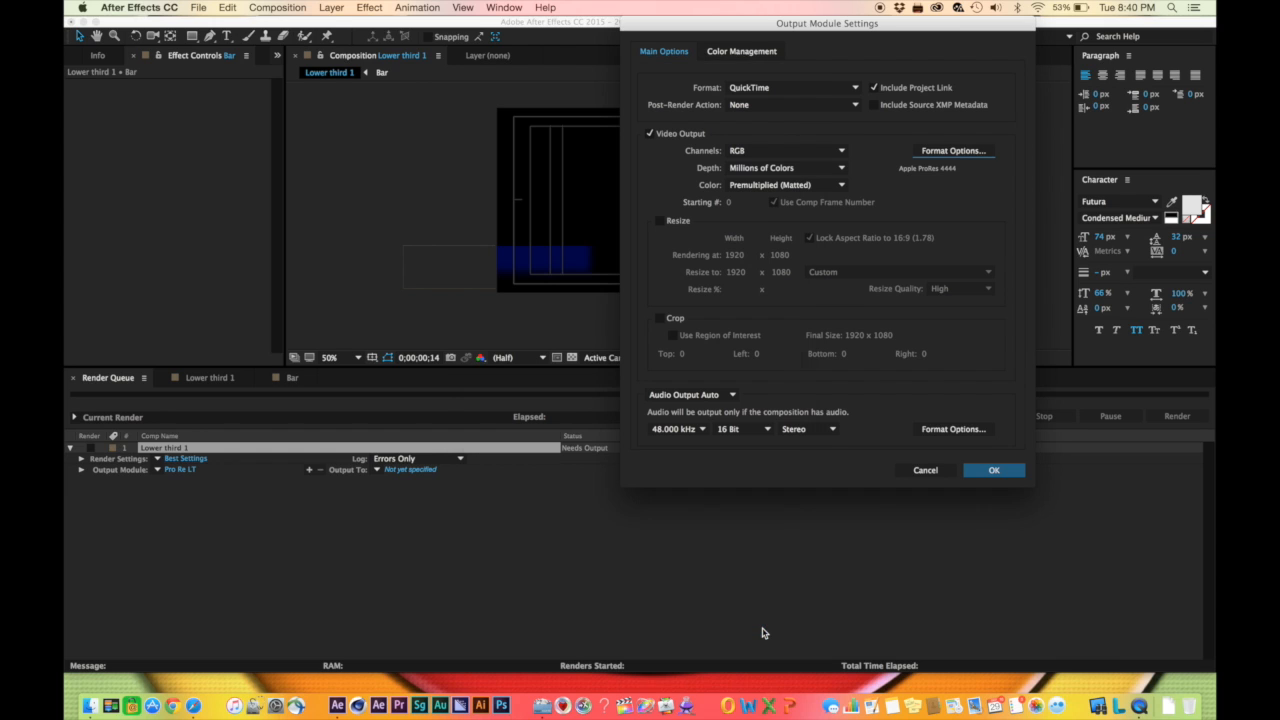
Set the output channels to RGB + Alpha, turn audio output off and accept the output module settings
click(809, 155)
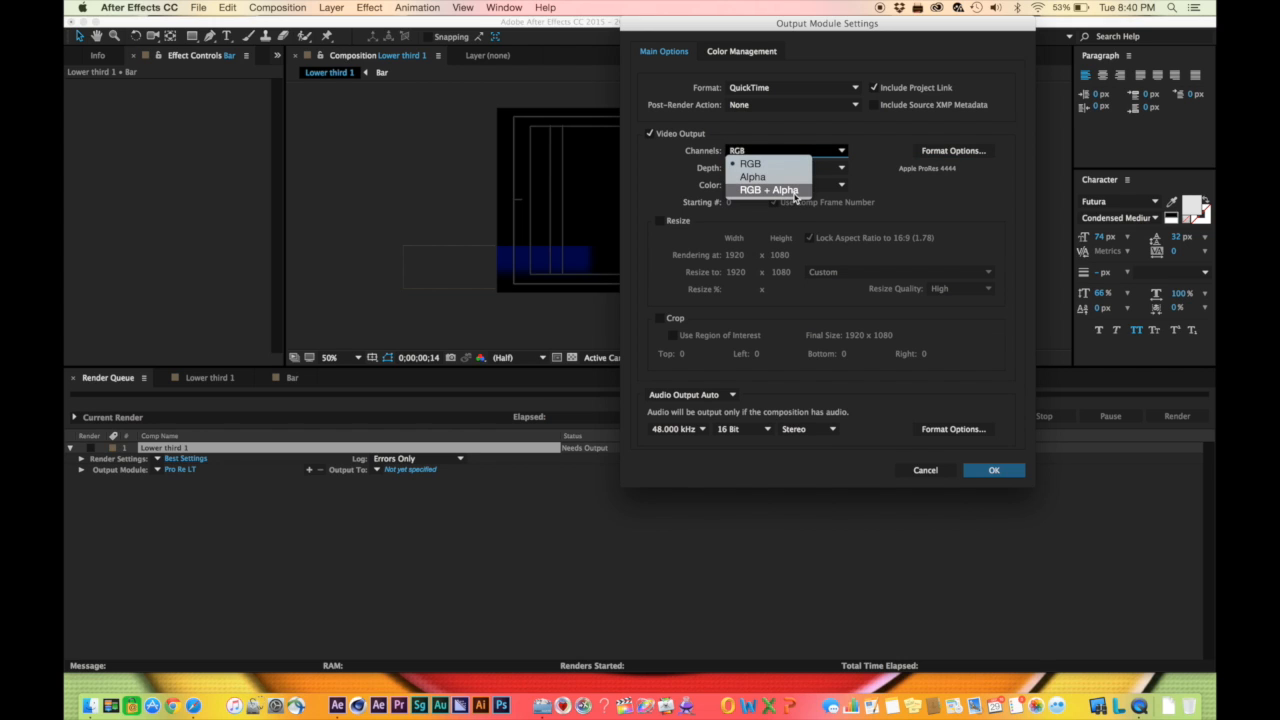
click(790, 190)
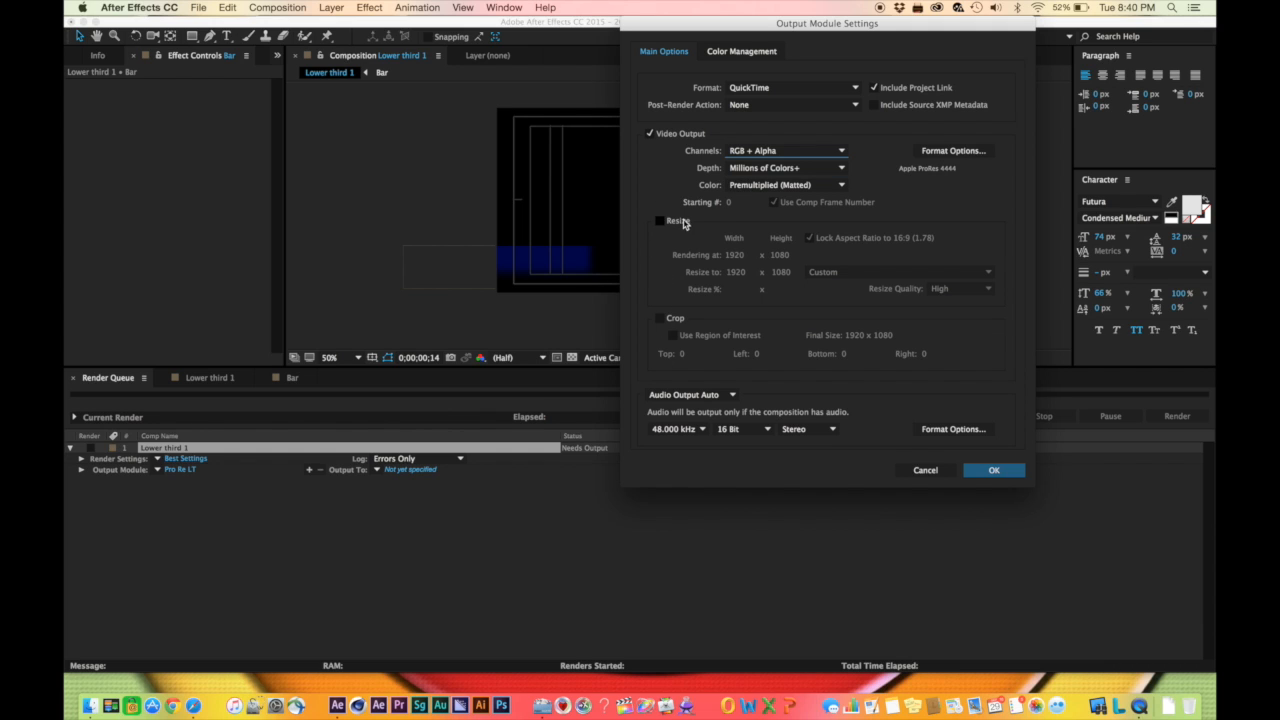
click(690, 396)
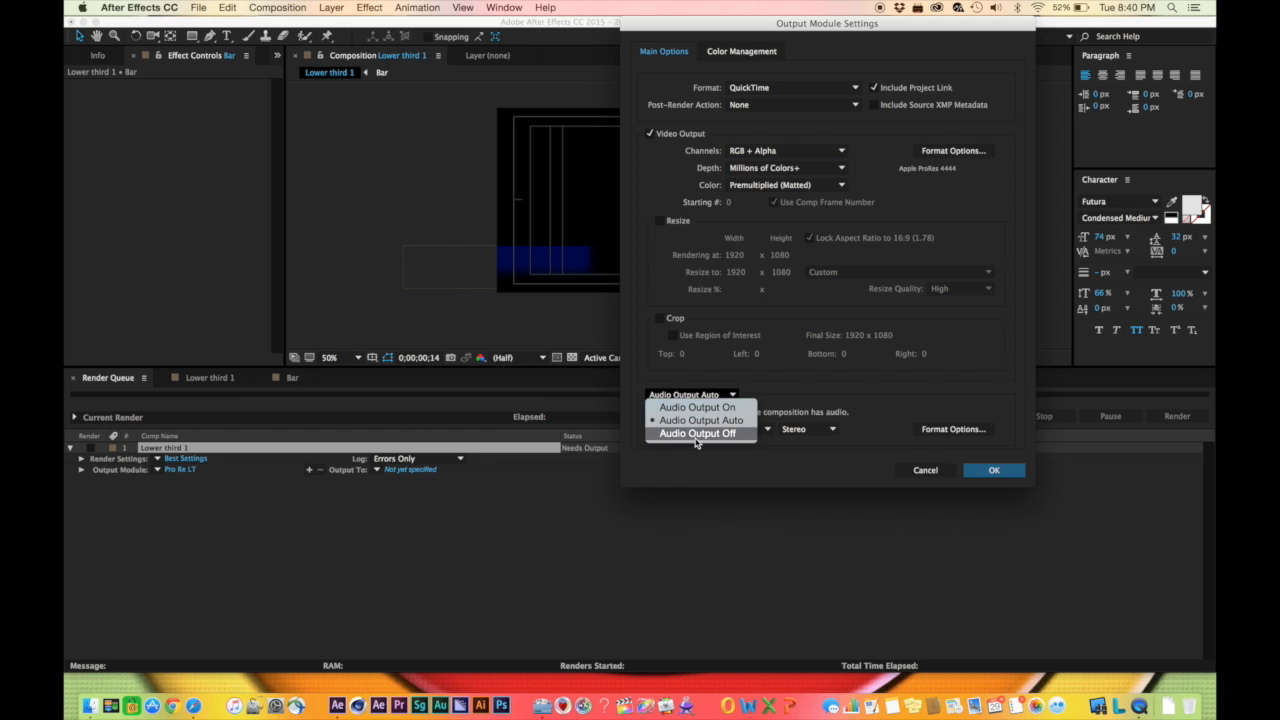
click(697, 433)
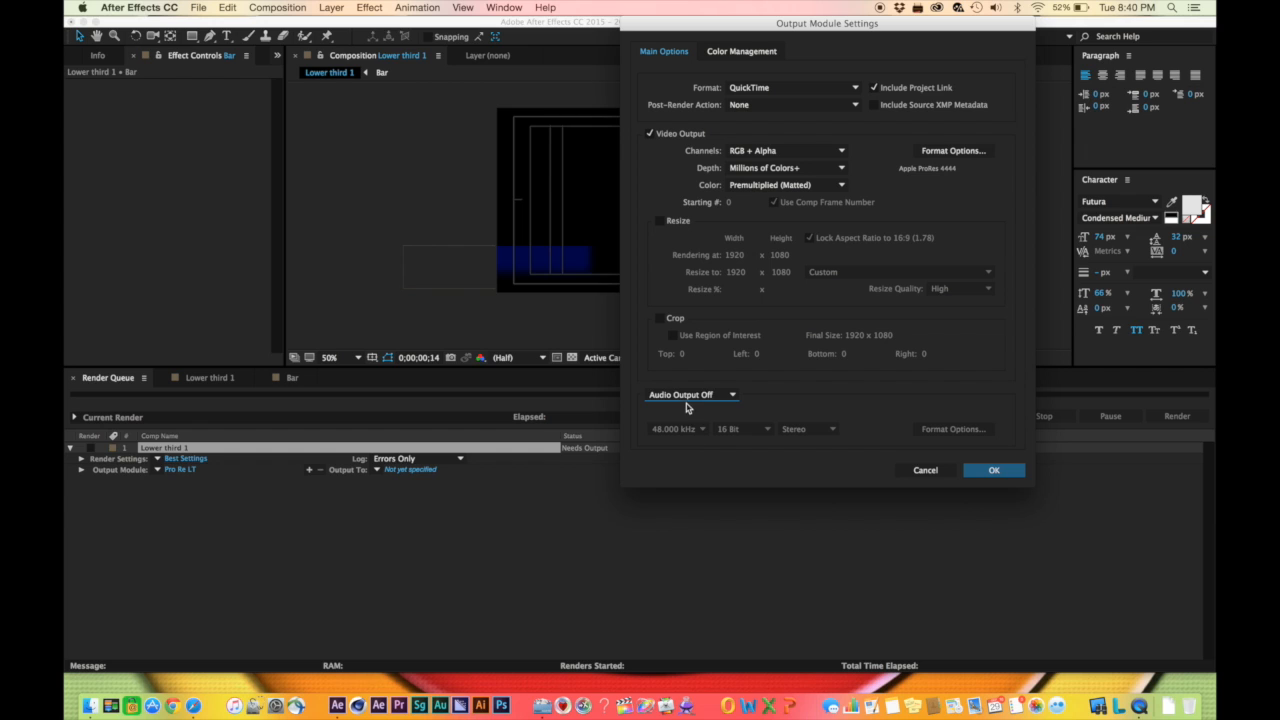
click(991, 472)
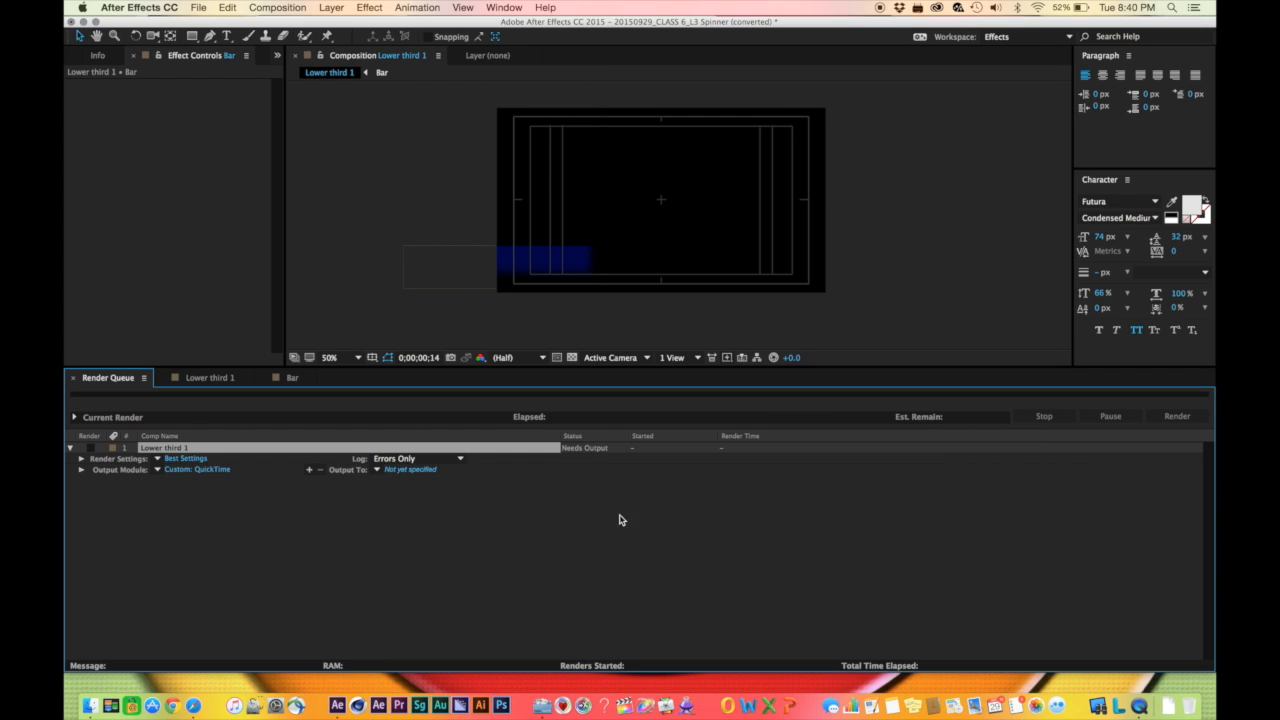
Save the custom output module settings as a template named PR 4444
click(158, 470)
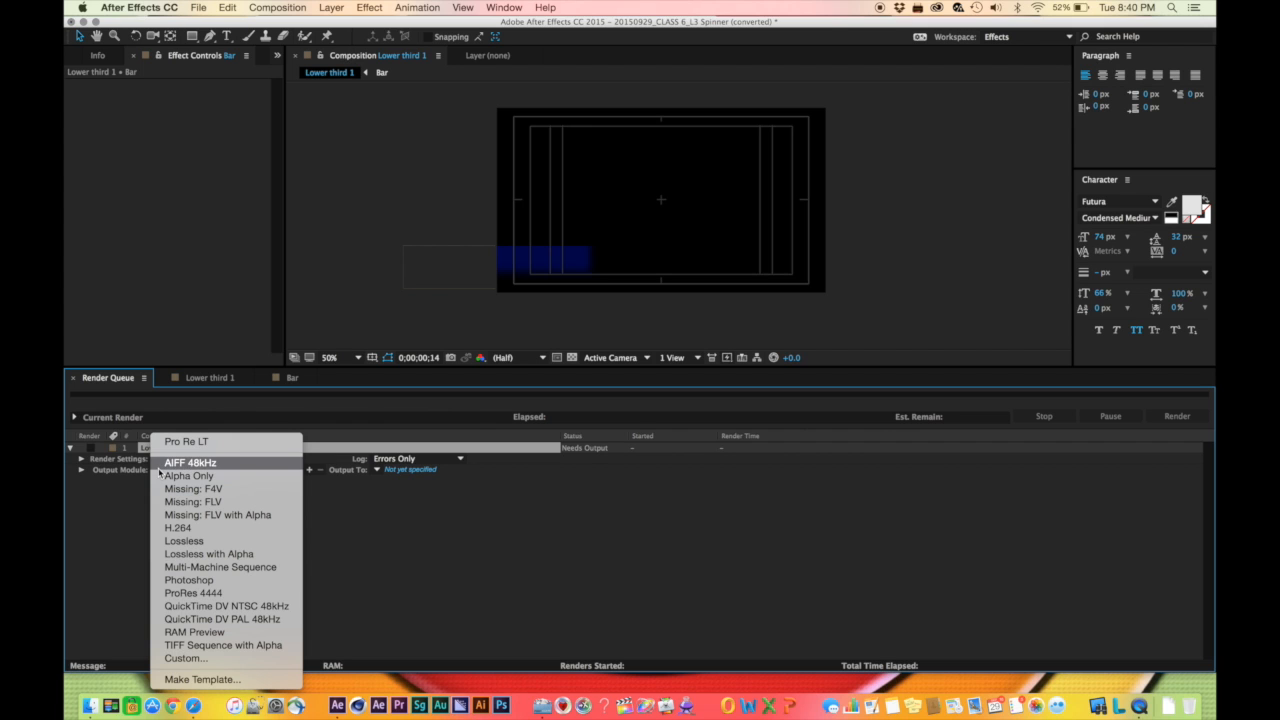
click(184, 679)
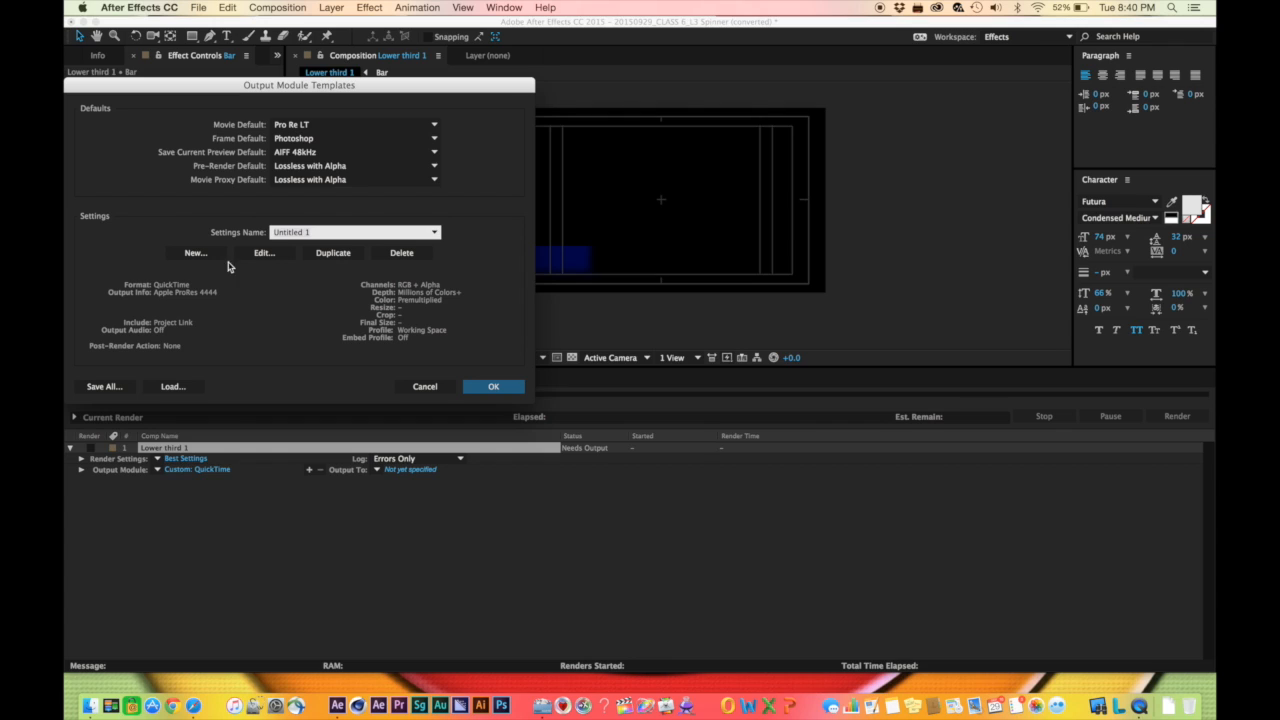
click(314, 232)
key(super+a)
text(P)
click(494, 387)
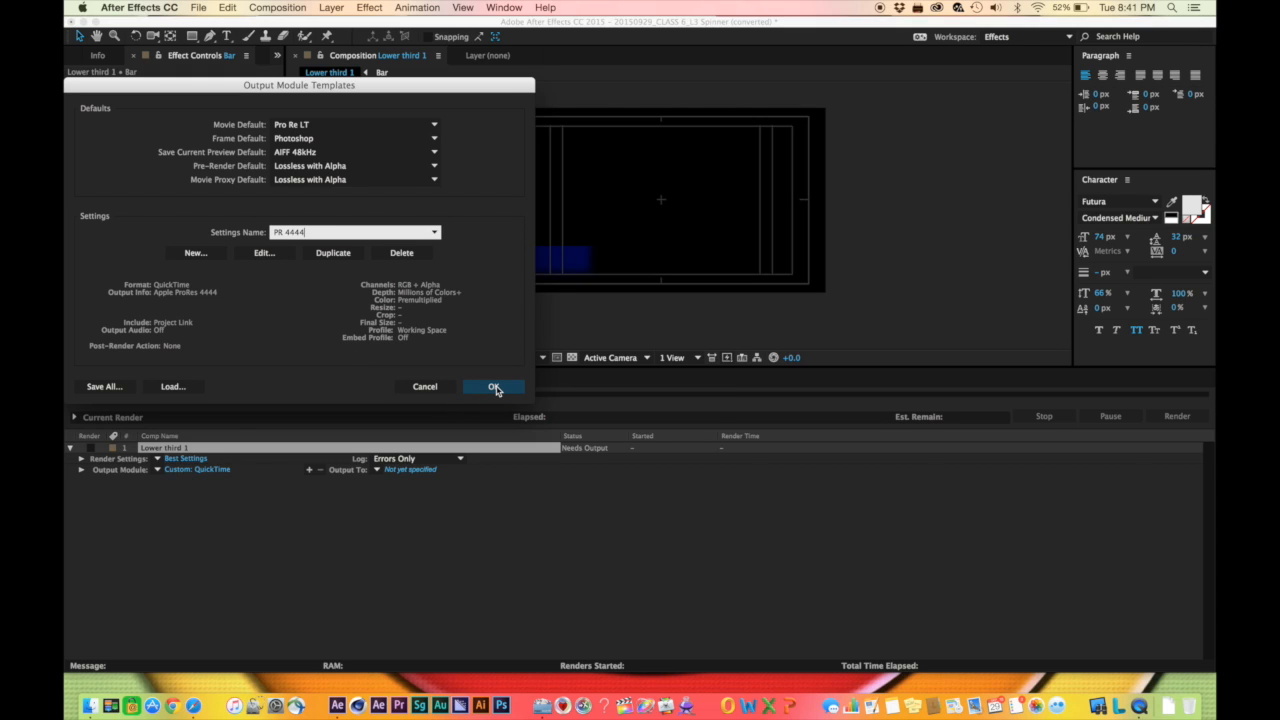
click(494, 387)
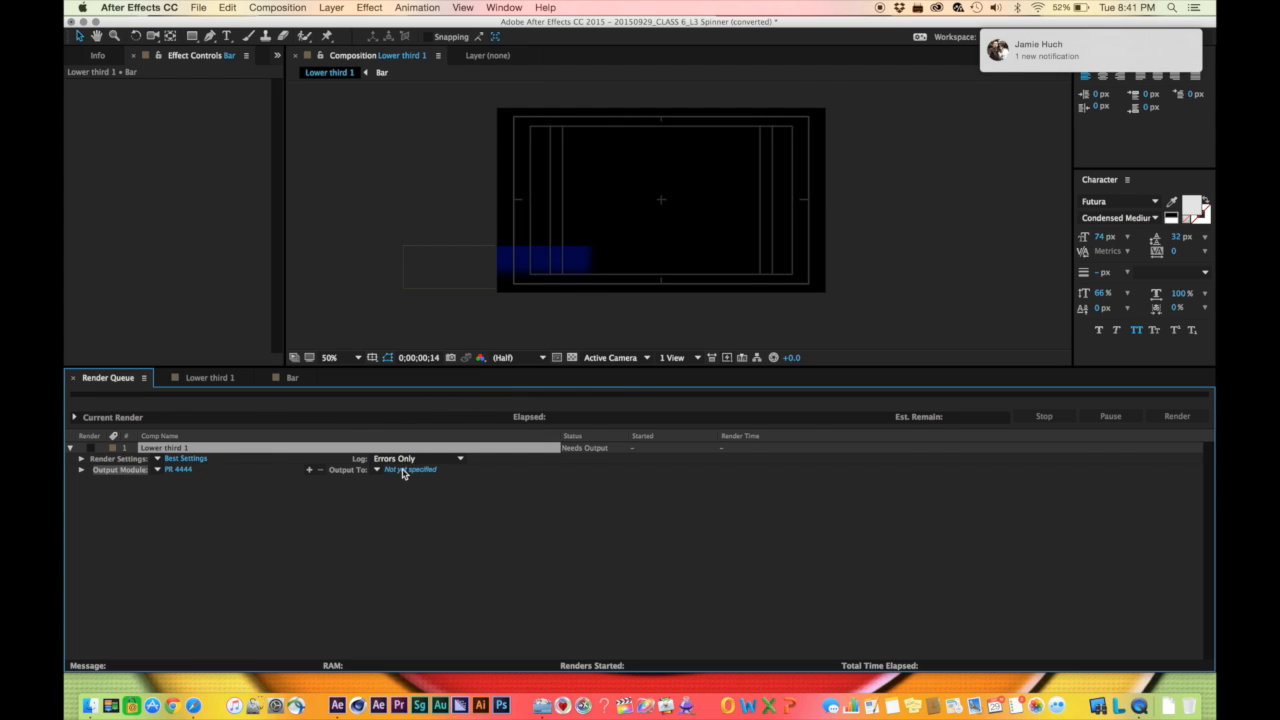
Set the output file to Lower third 1.mov in the Documents folder and render the queued composition
click(403, 470)
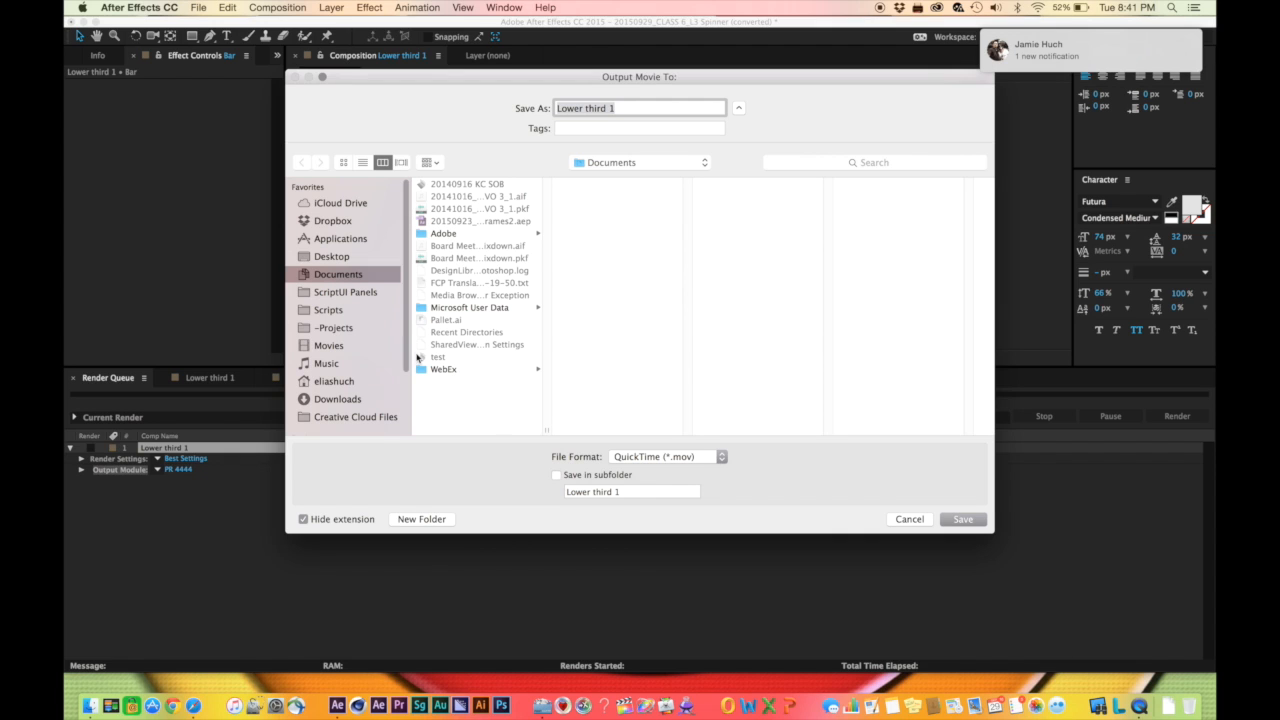
click(963, 519)
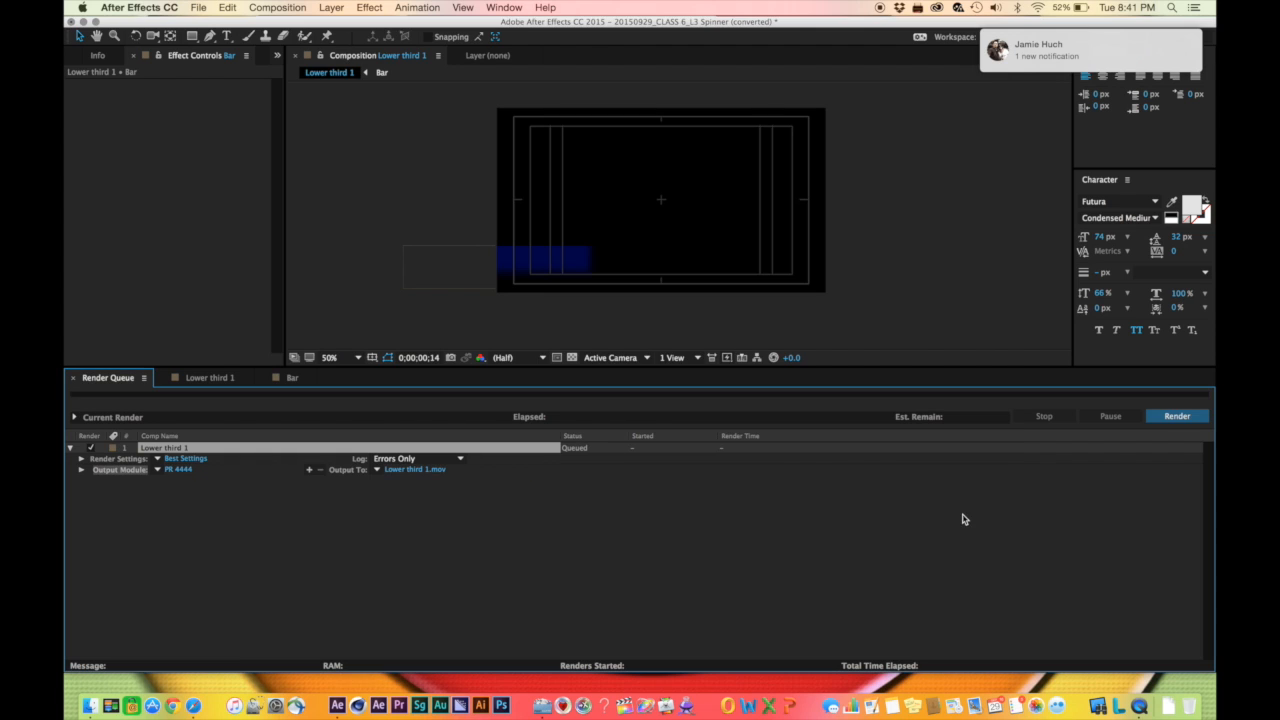
click(1177, 418)
drag(1014, 60, 1215, 62)
click(1003, 210)
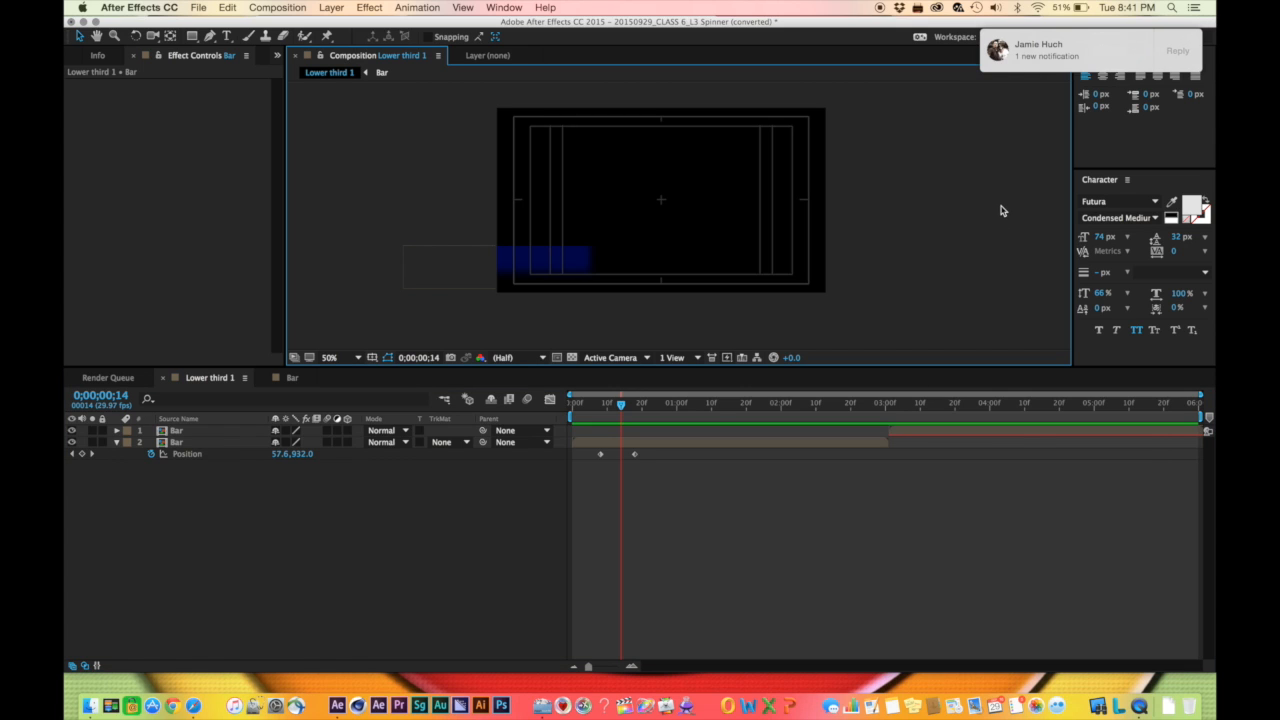